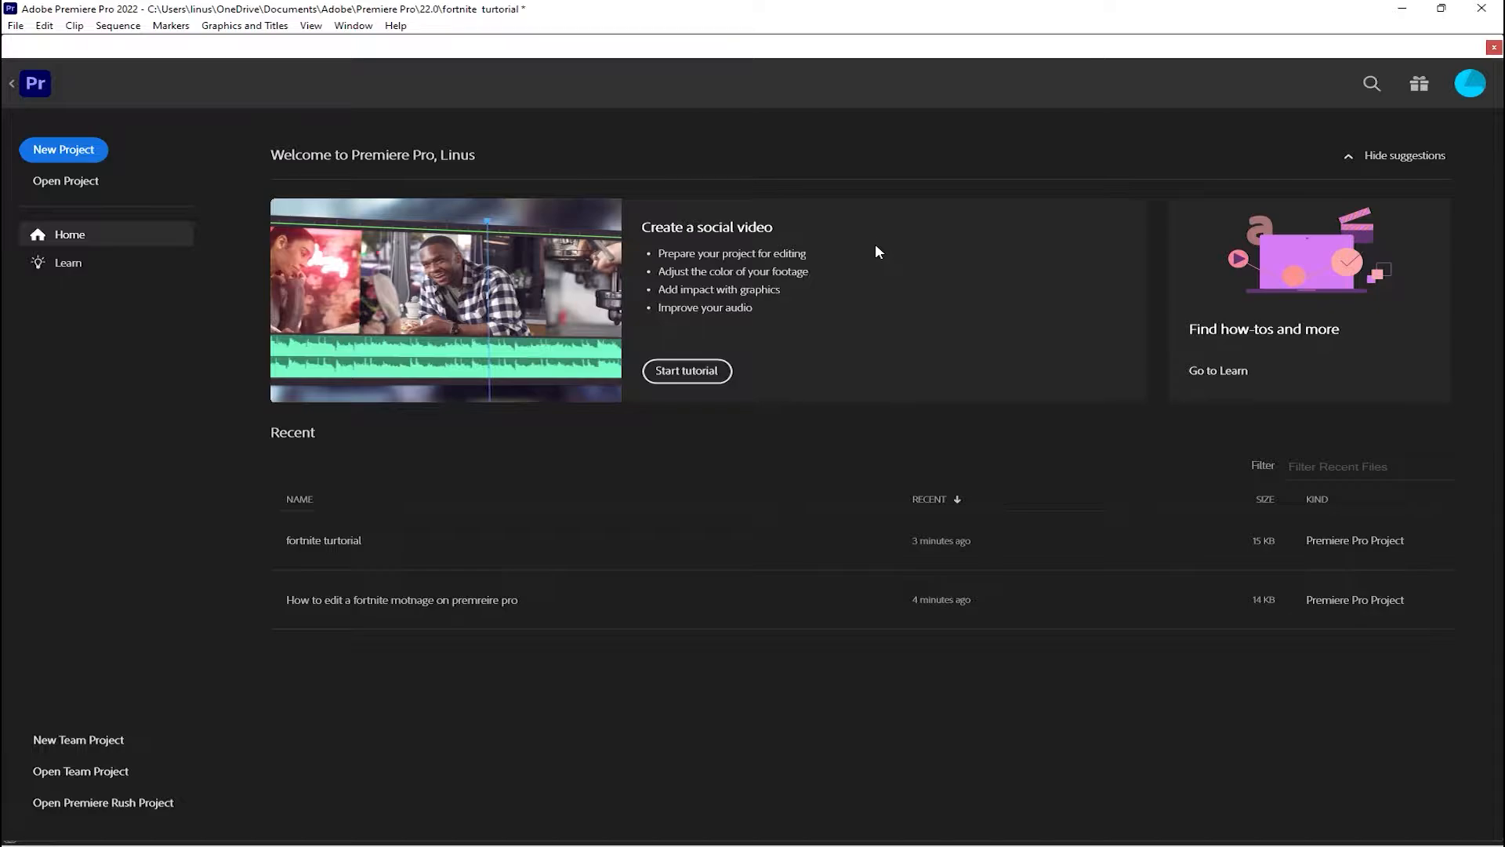
Start a new project named "fortnite turtoaialal" and open the D: > Videos Gaming > Video clips > Fortnite folder as its media source
left_click(70, 159)
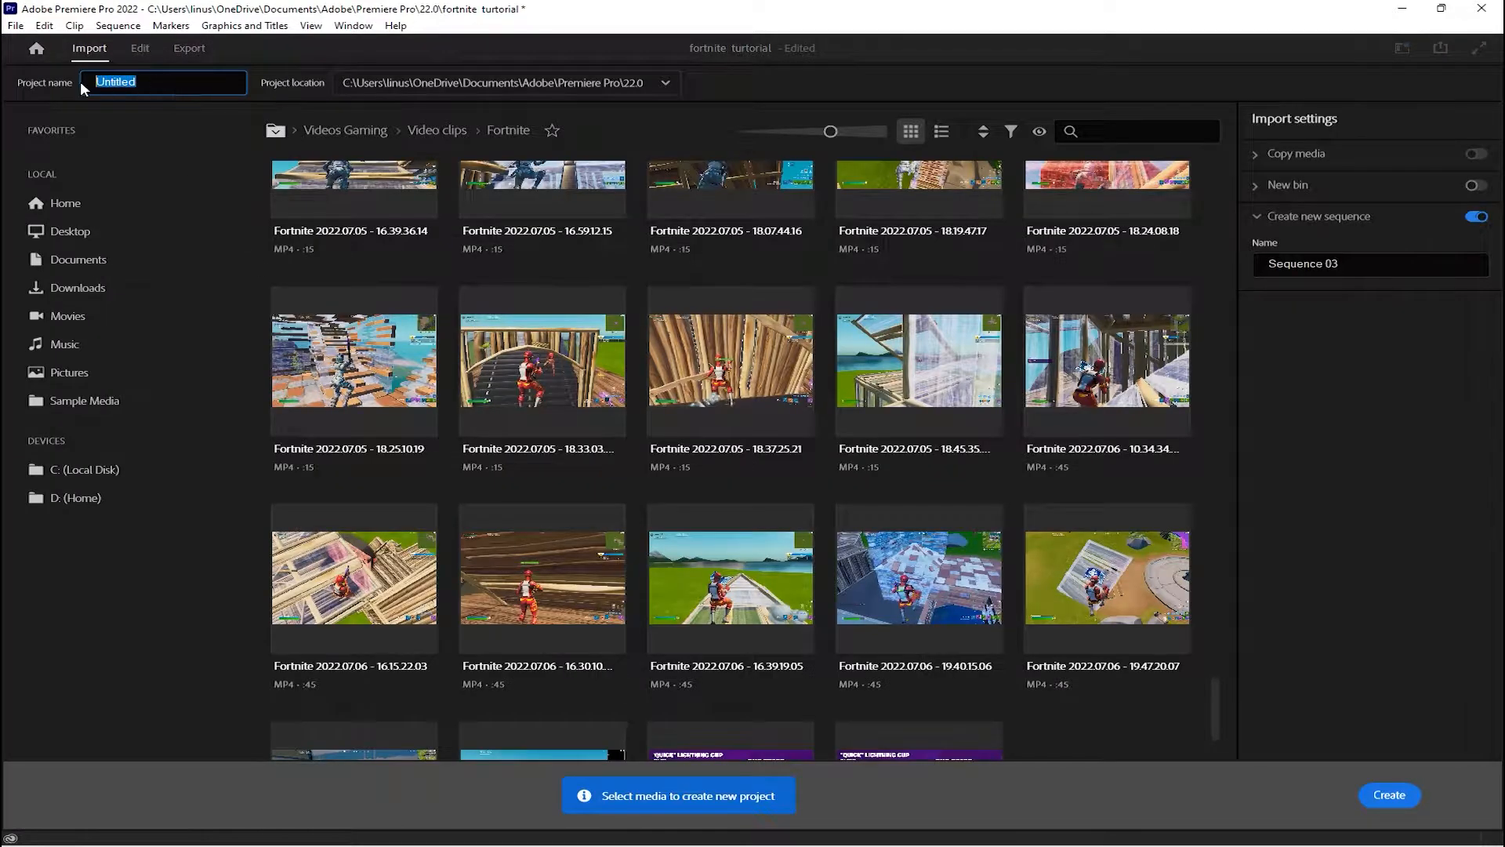
key("BackSpace")
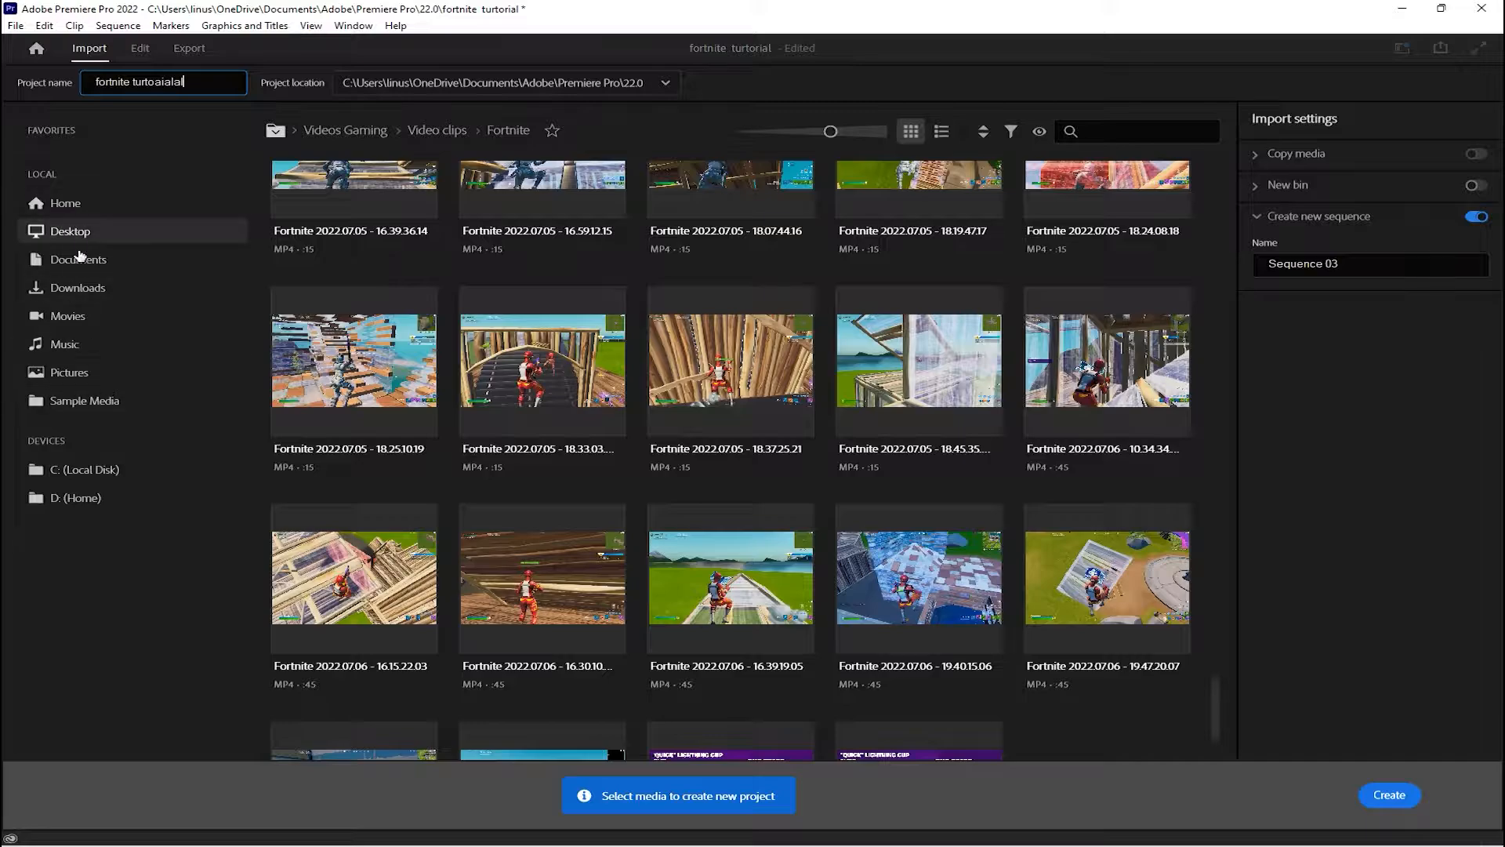
left_click(79, 497)
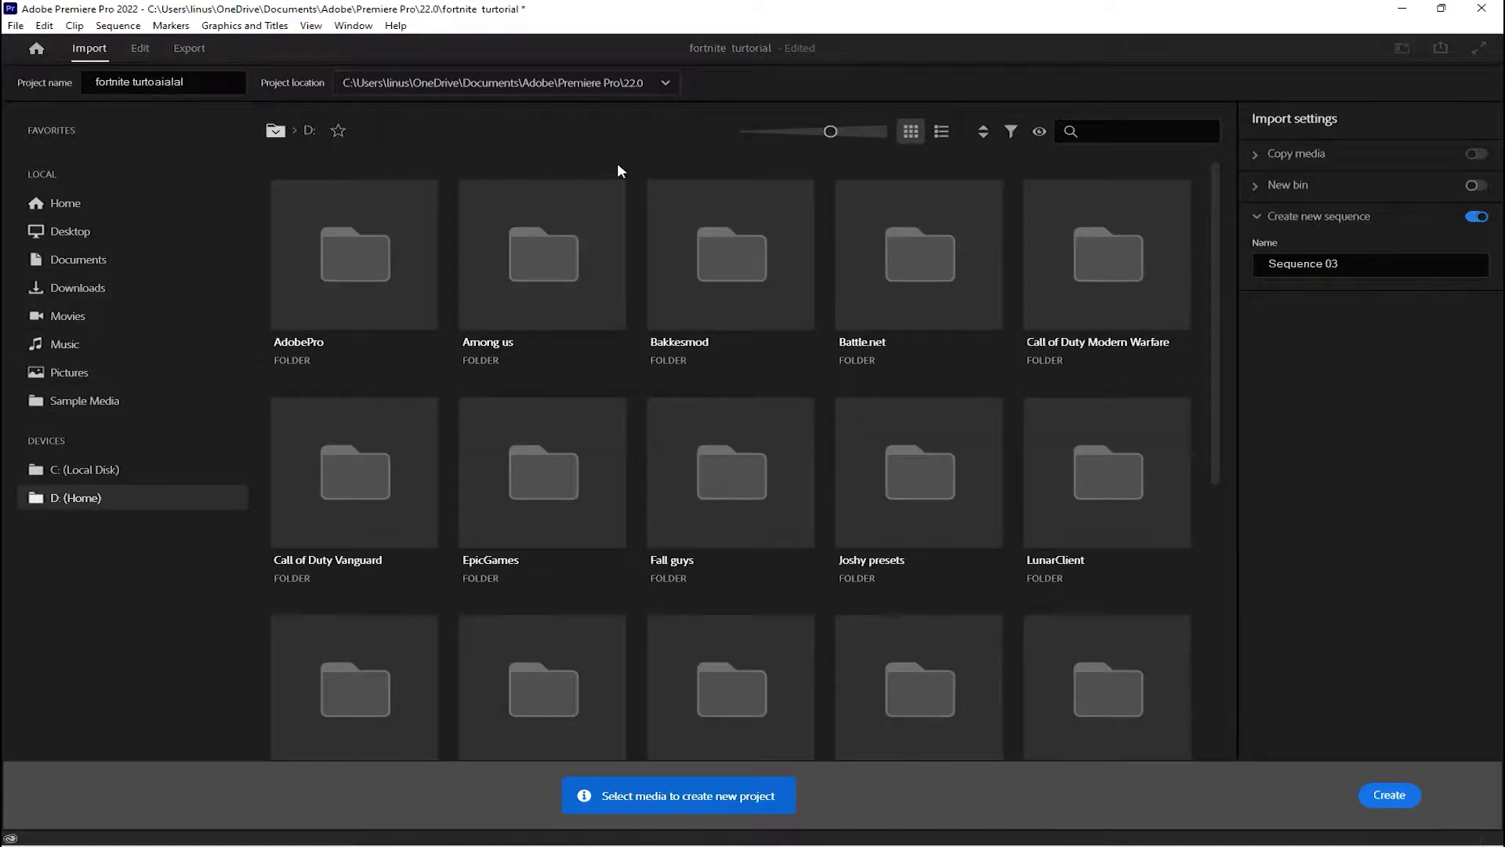
scroll(810, 467, "down", 5)
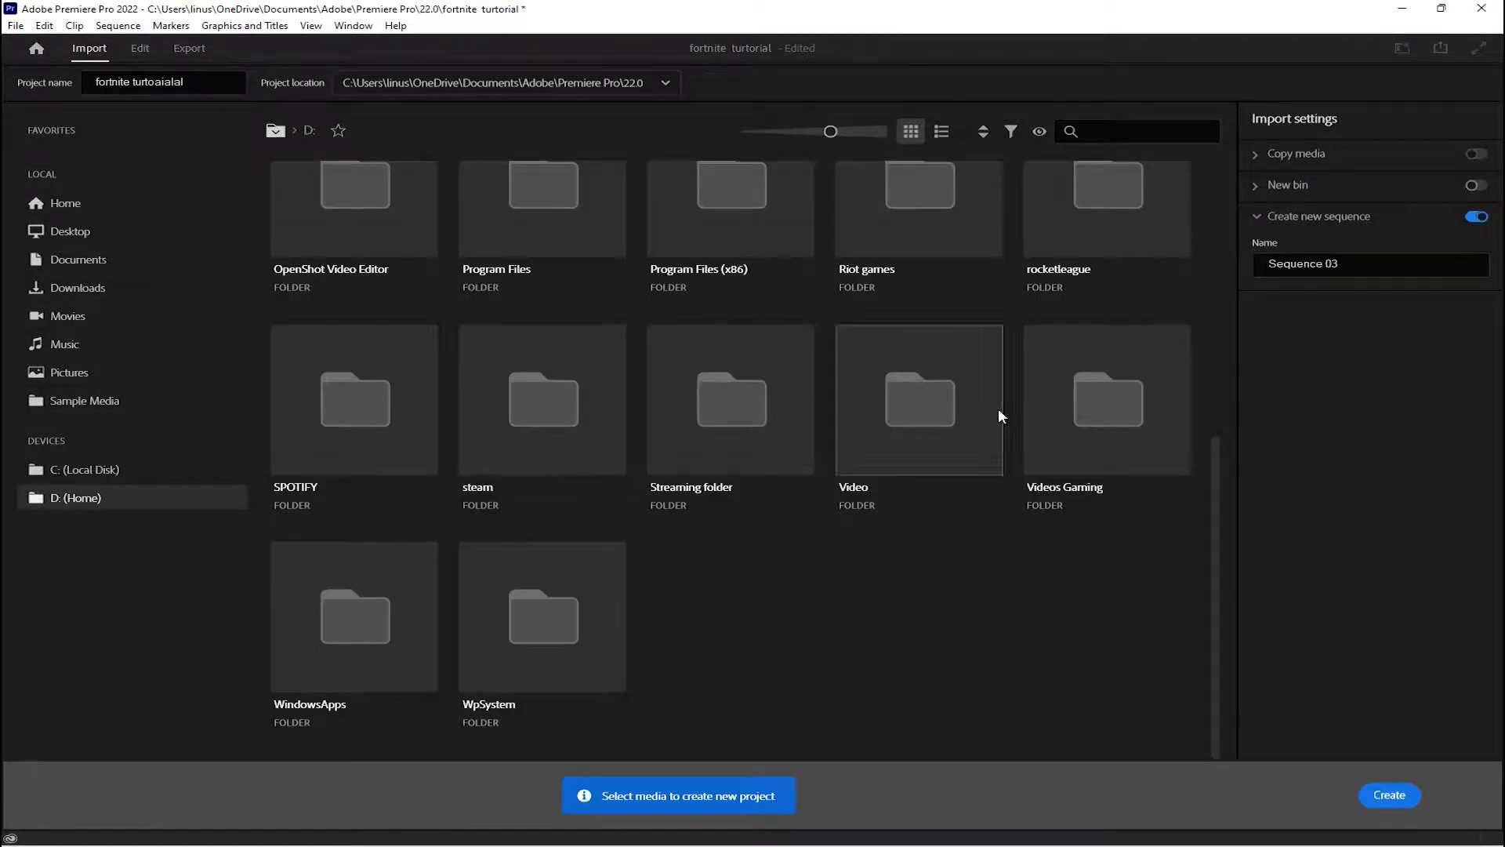
double_click(1107, 388)
double_click(523, 271)
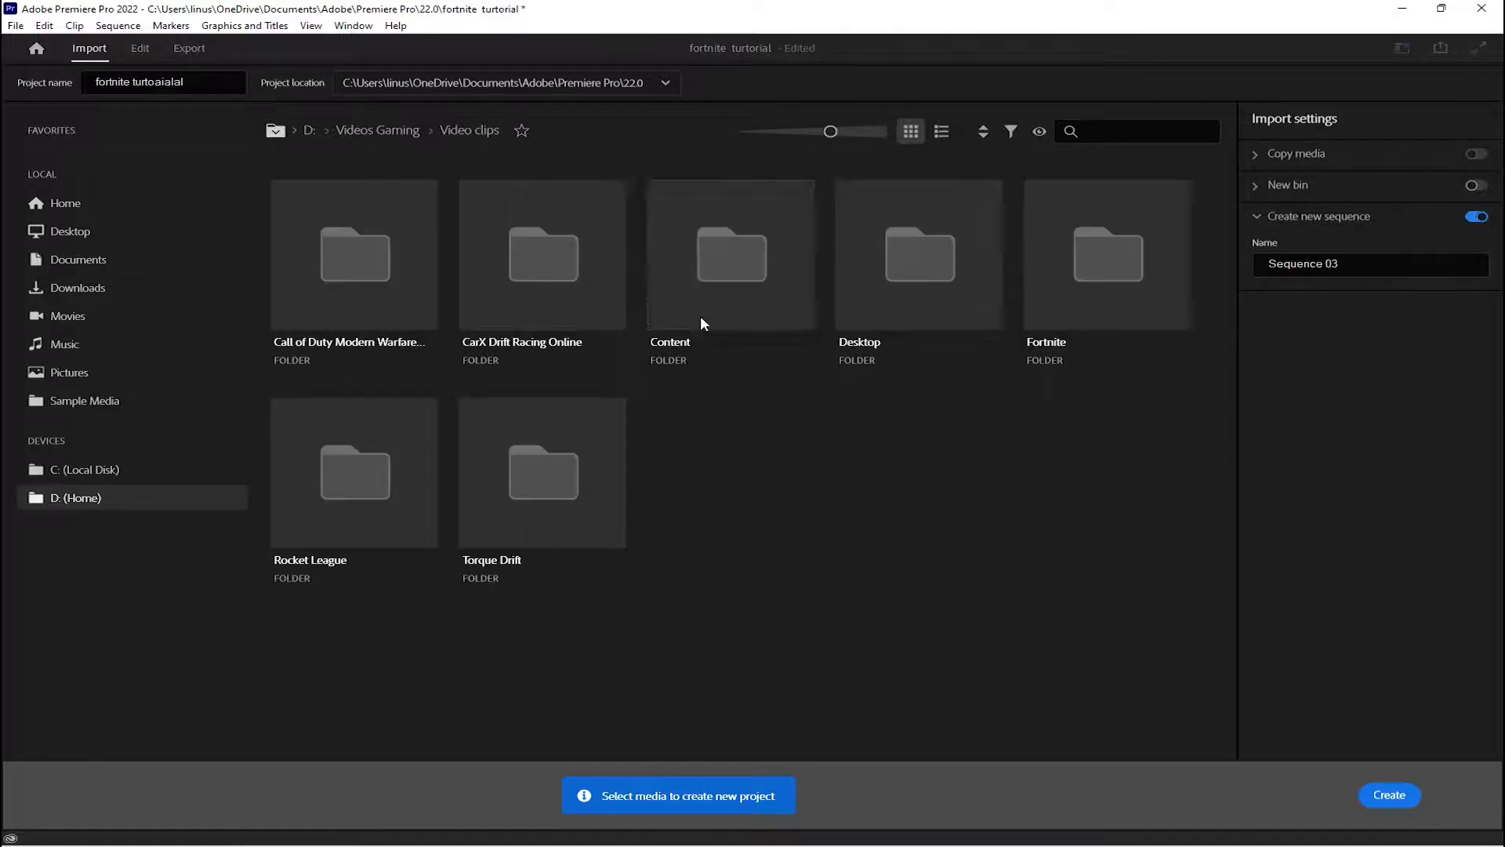
double_click(1082, 291)
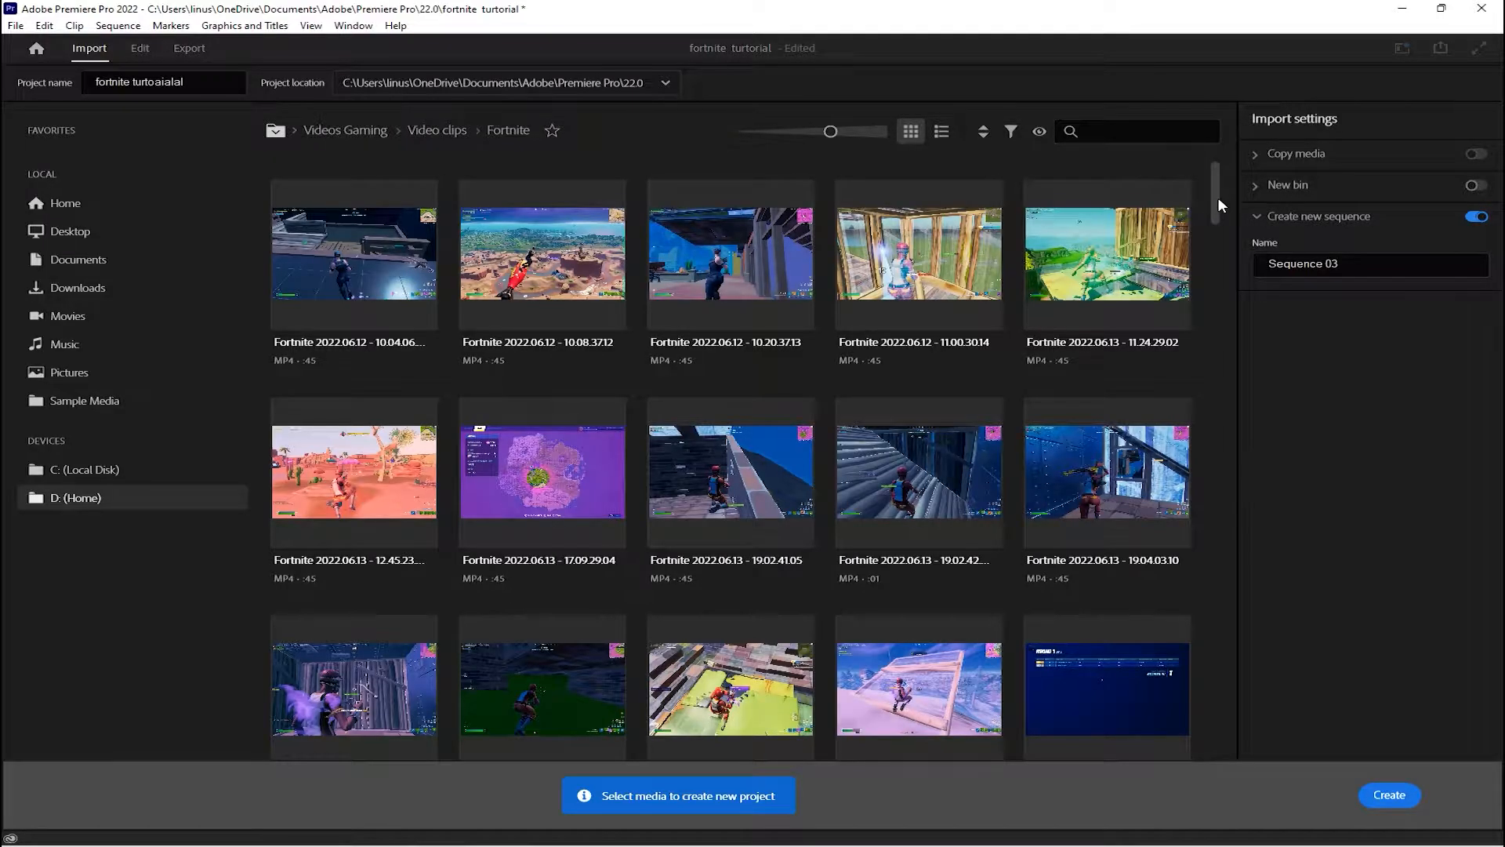
Select the clips 2022.07.06 - 20.02.17, 2022.07.06 - 16.39.19.05 and 2022.07.05 - 18.25.10.19, and create the project with them
left_click_drag(1217, 196, 1128, 737)
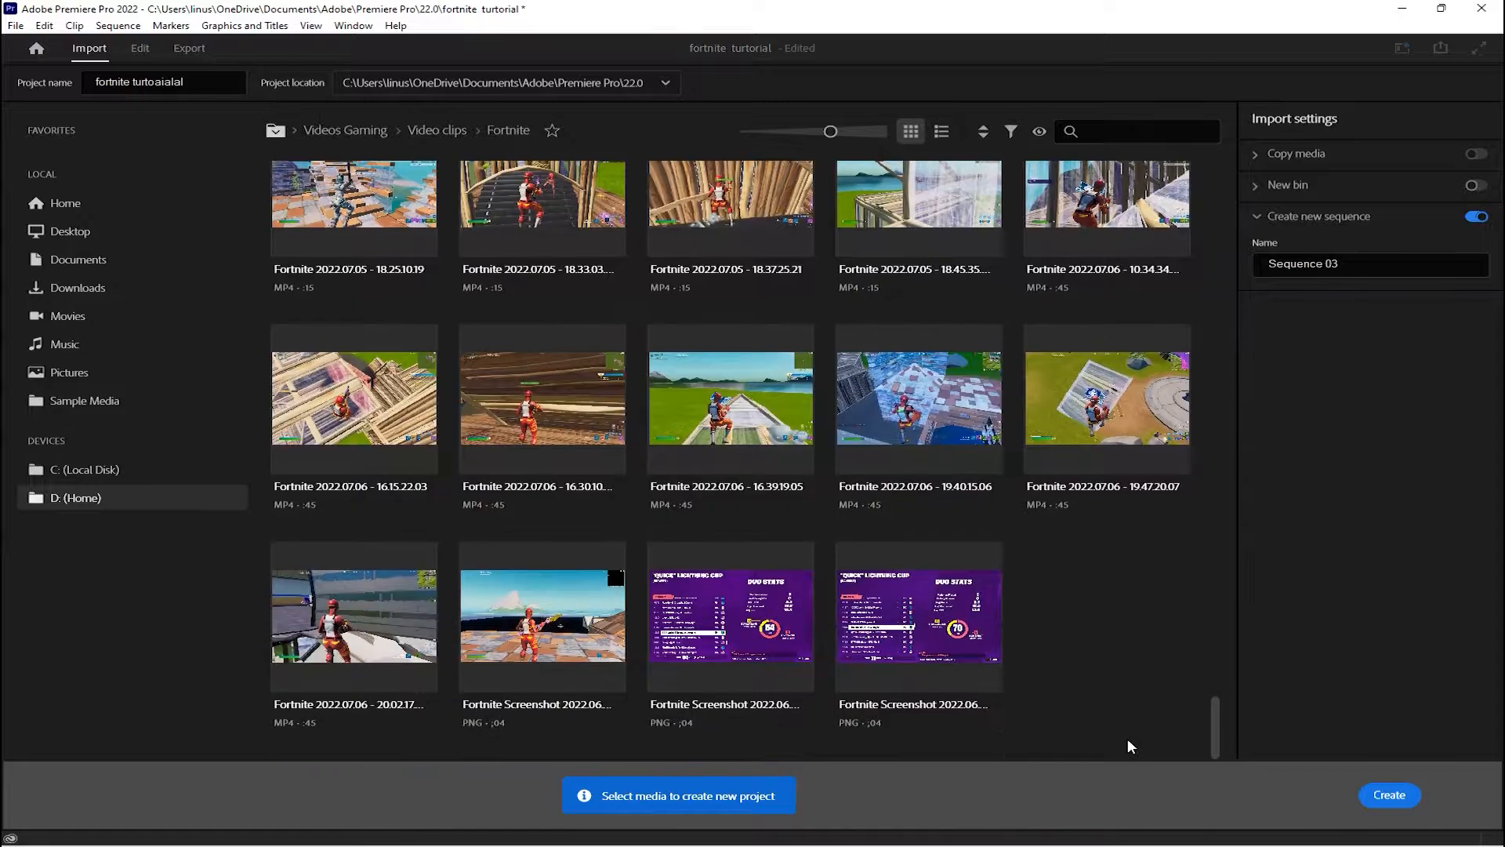
left_click(302, 571)
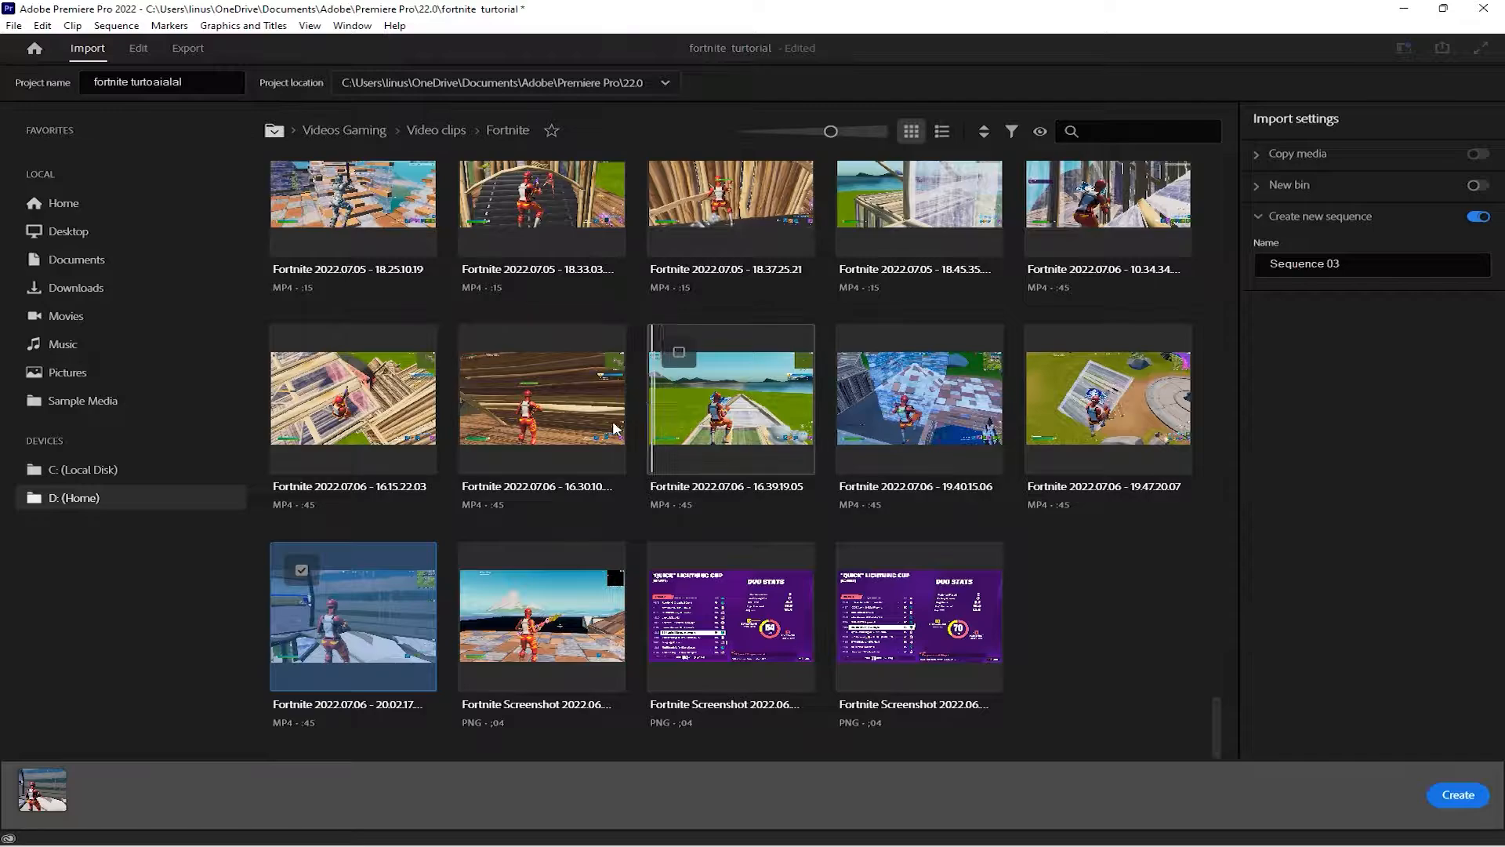
left_click(682, 352)
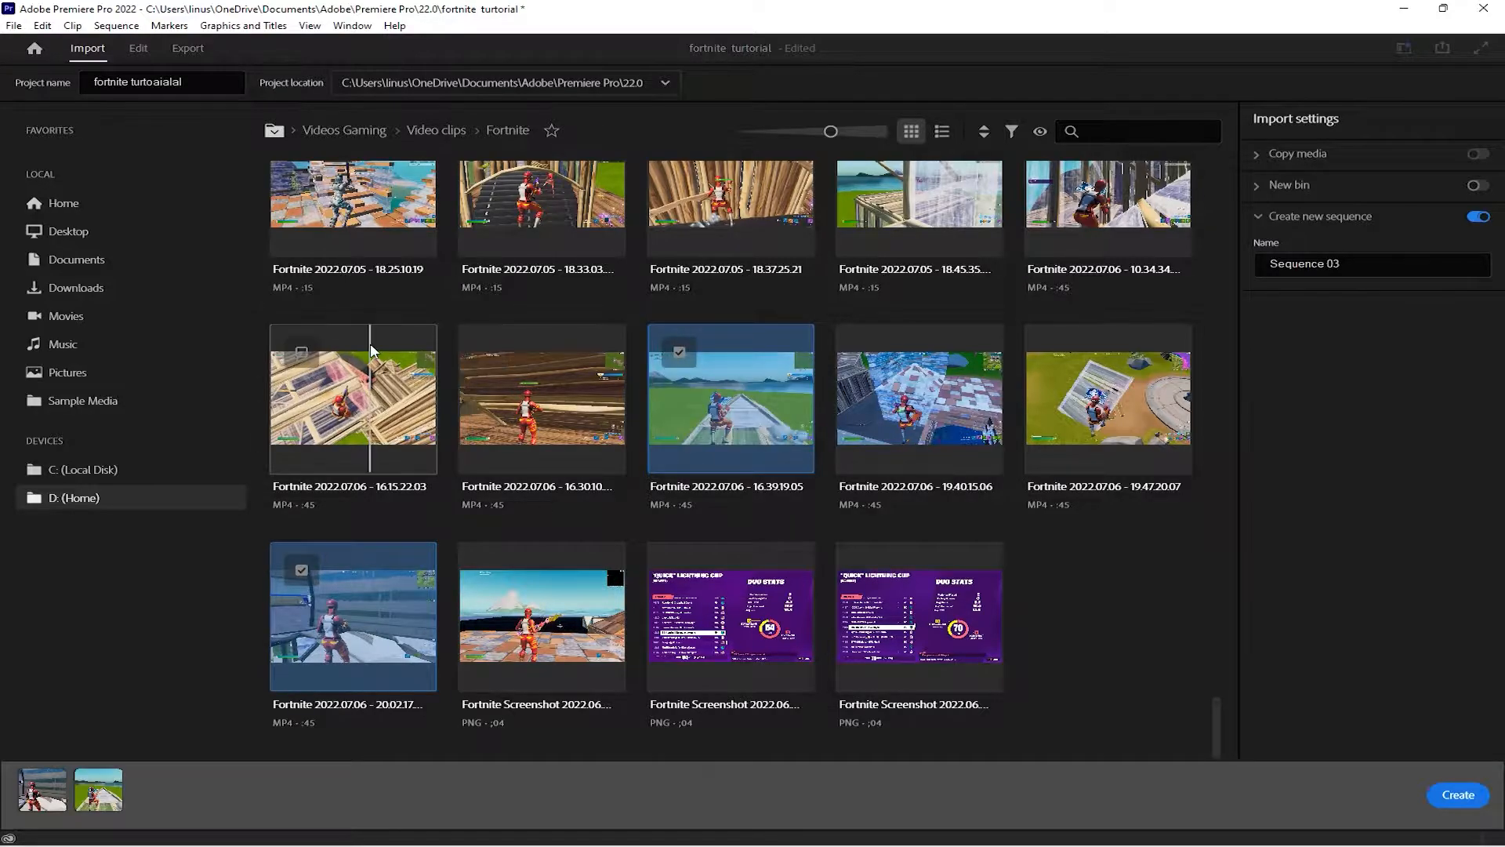
scroll(304, 329, "up", 2)
left_click(303, 315)
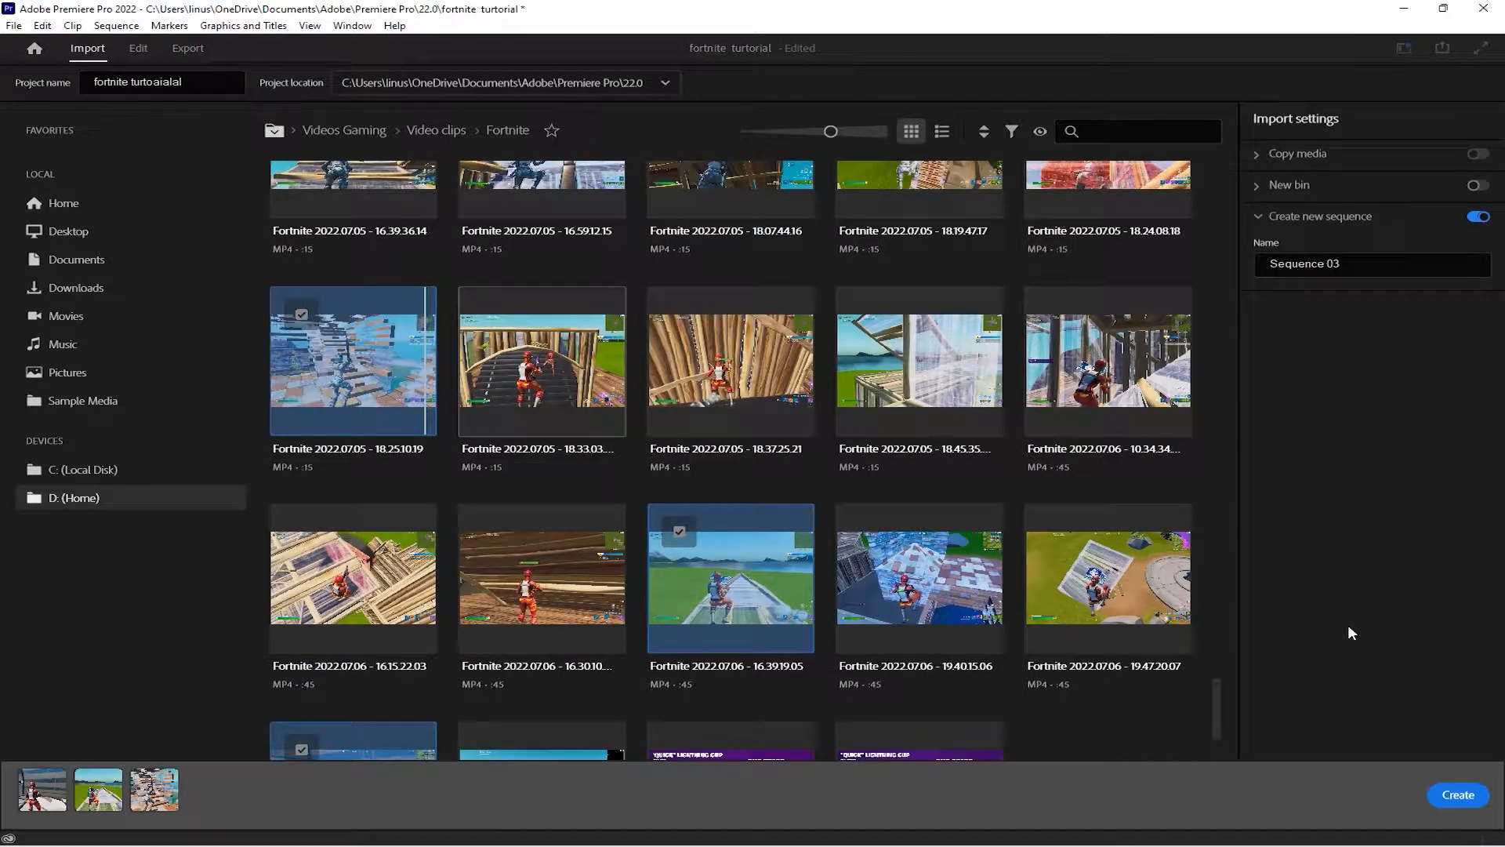
left_click(1458, 795)
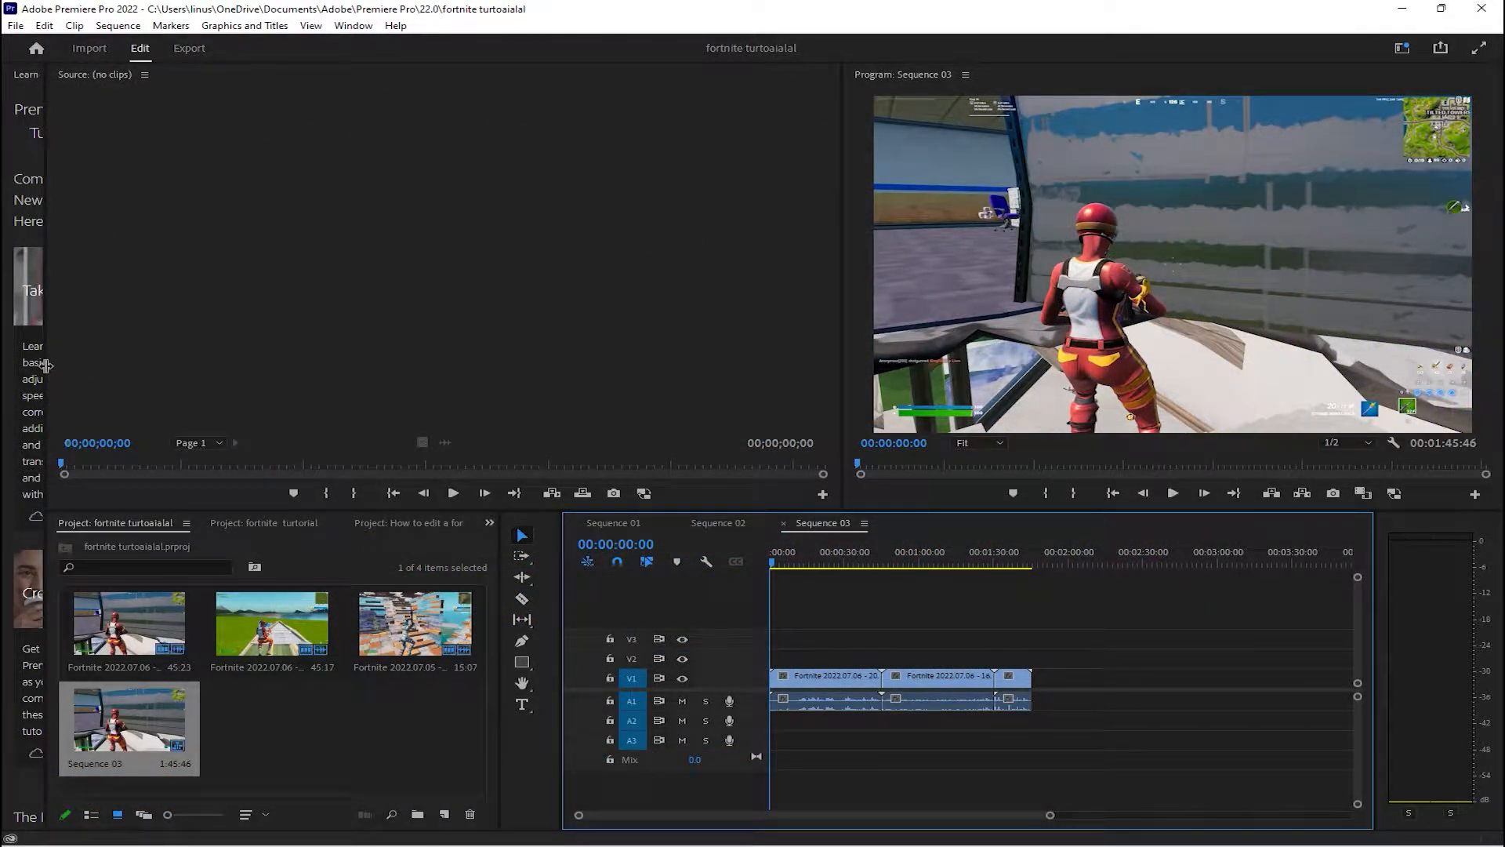
Resize the Learn panel and scrub the playhead to 00:00:55:05 to preview the imported footage
left_click_drag(46, 365, 155, 365)
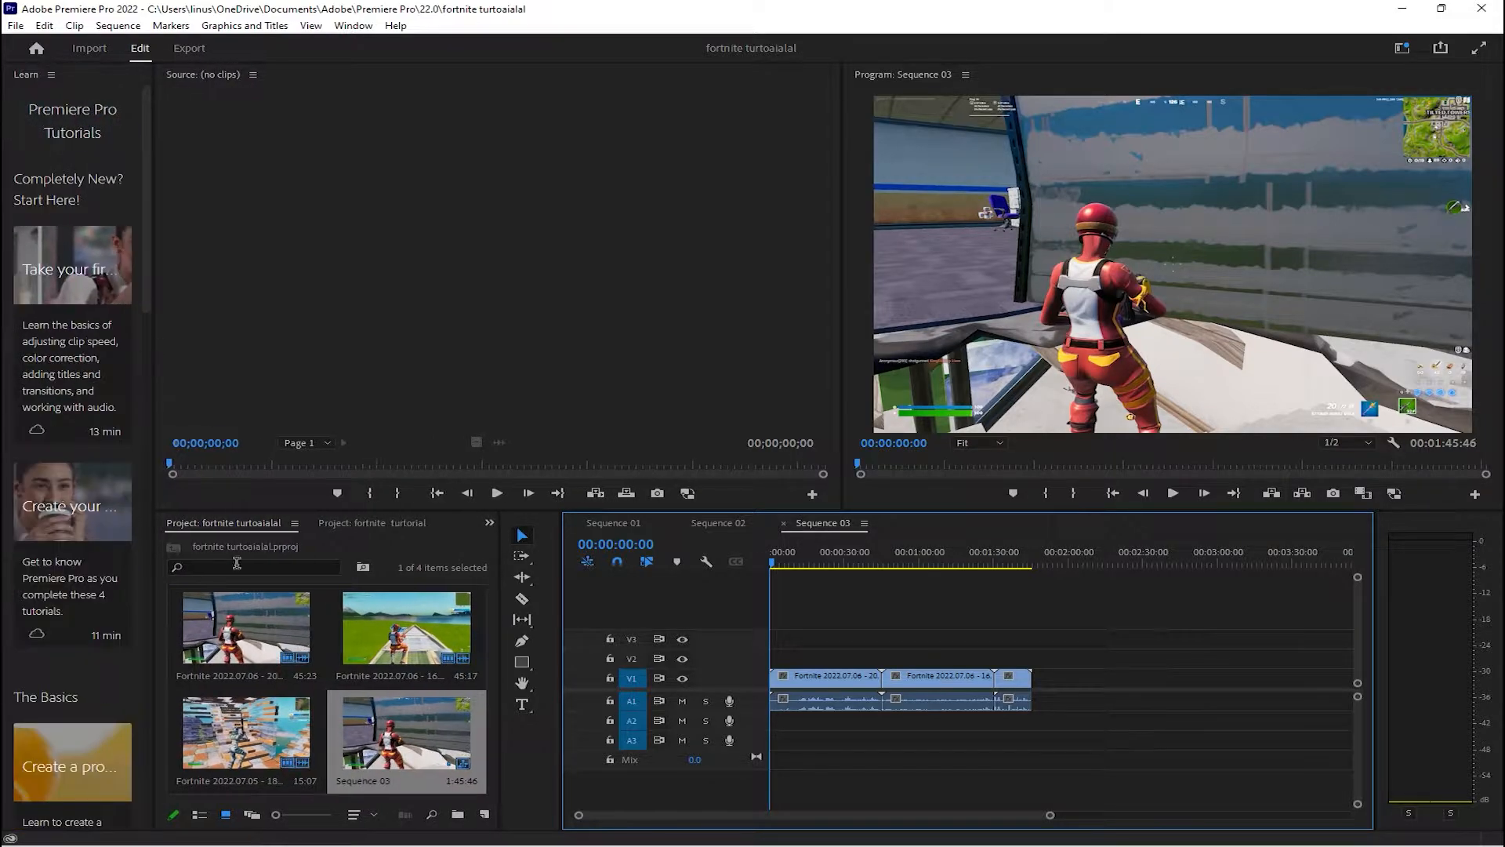
left_click_drag(152, 313, 16, 298)
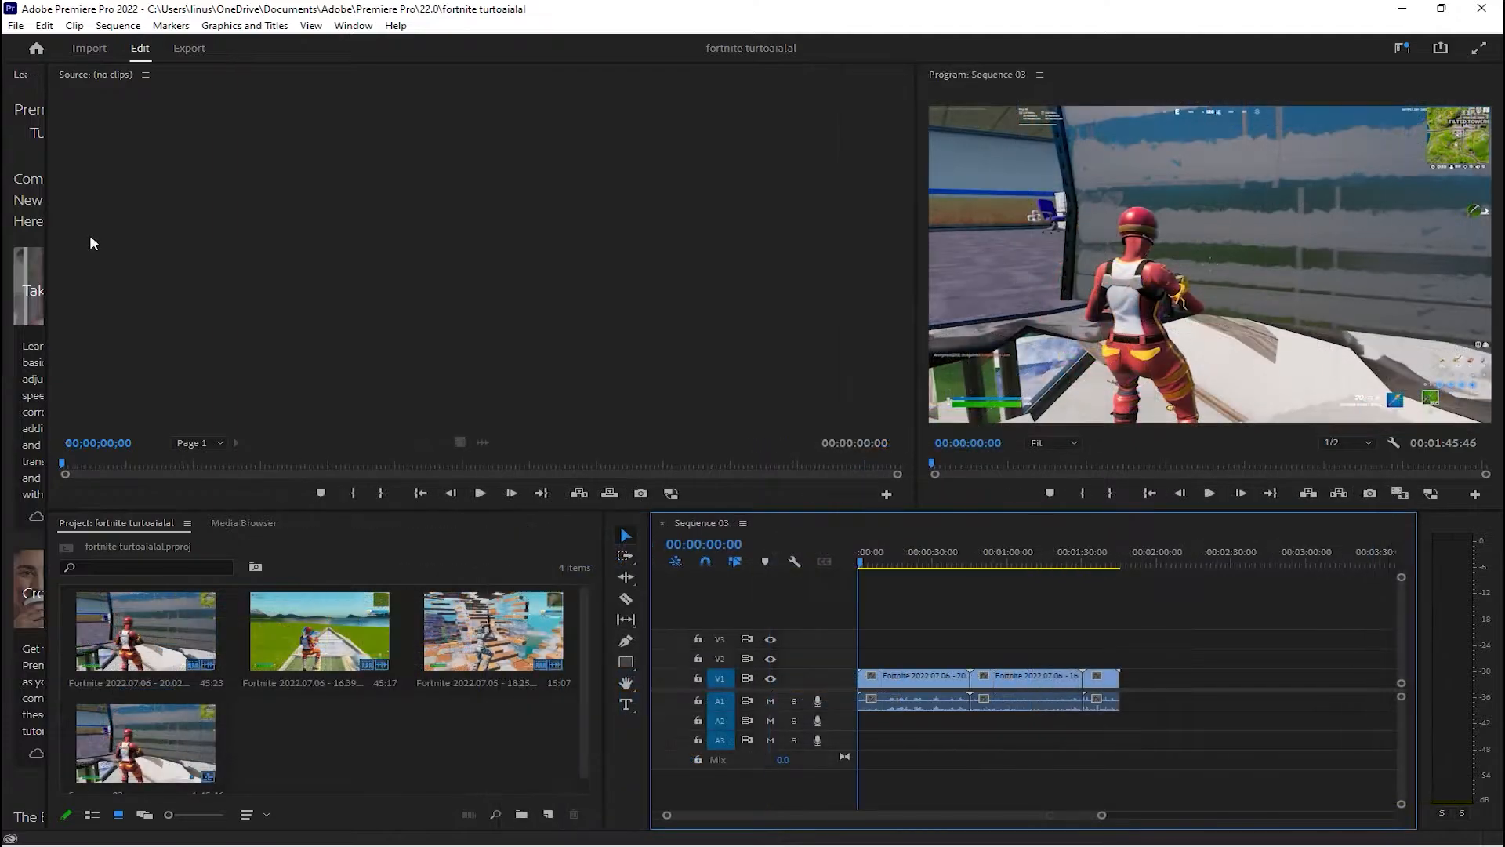
left_click_drag(859, 562, 995, 564)
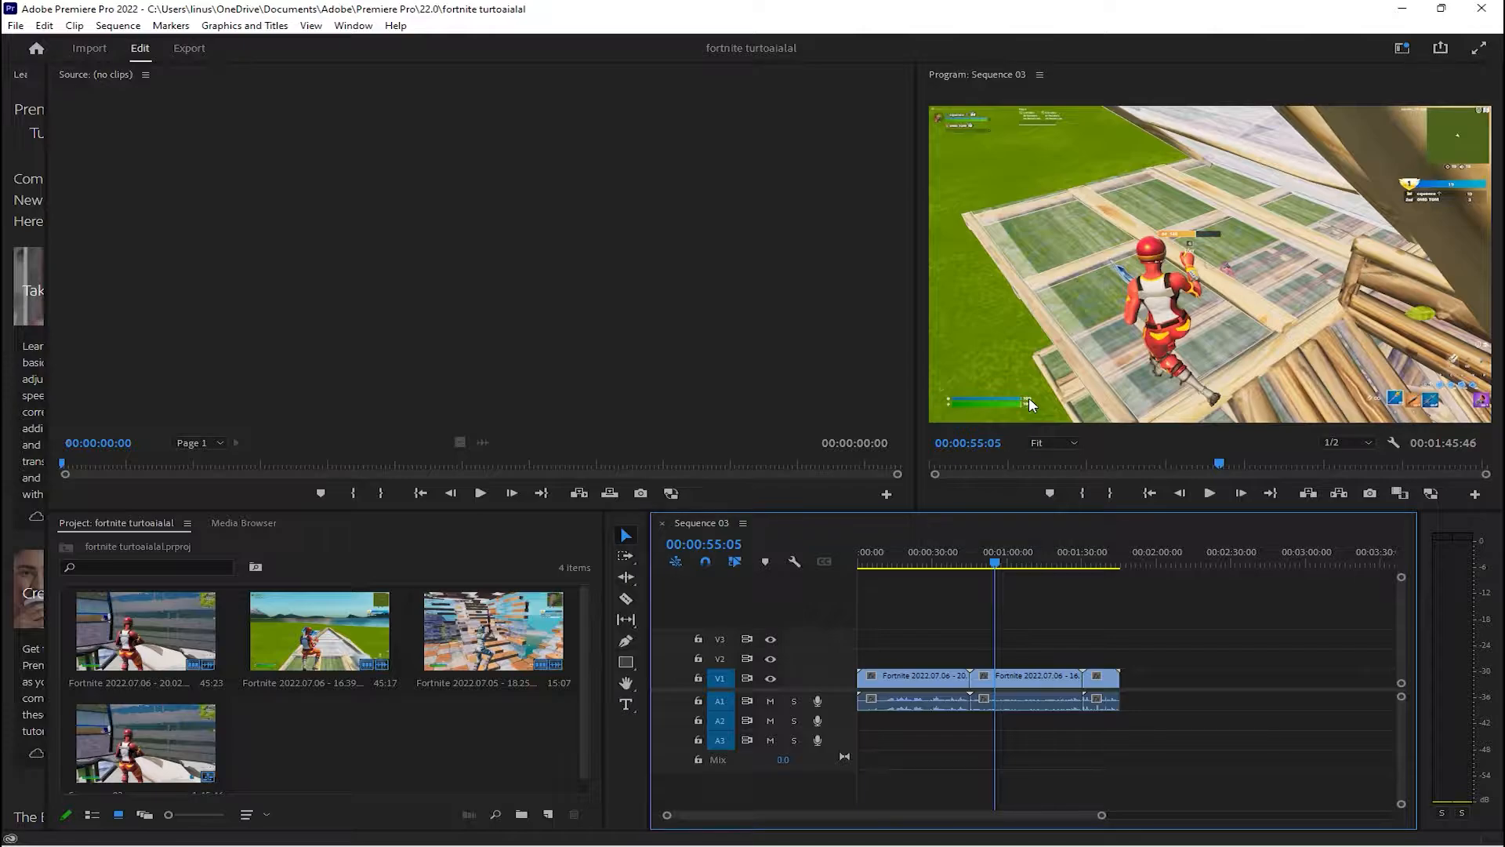
Add the killval-so-long-lyrics audio file from the desktop to track A2 at the start of Sequence 03
key("super+Down")
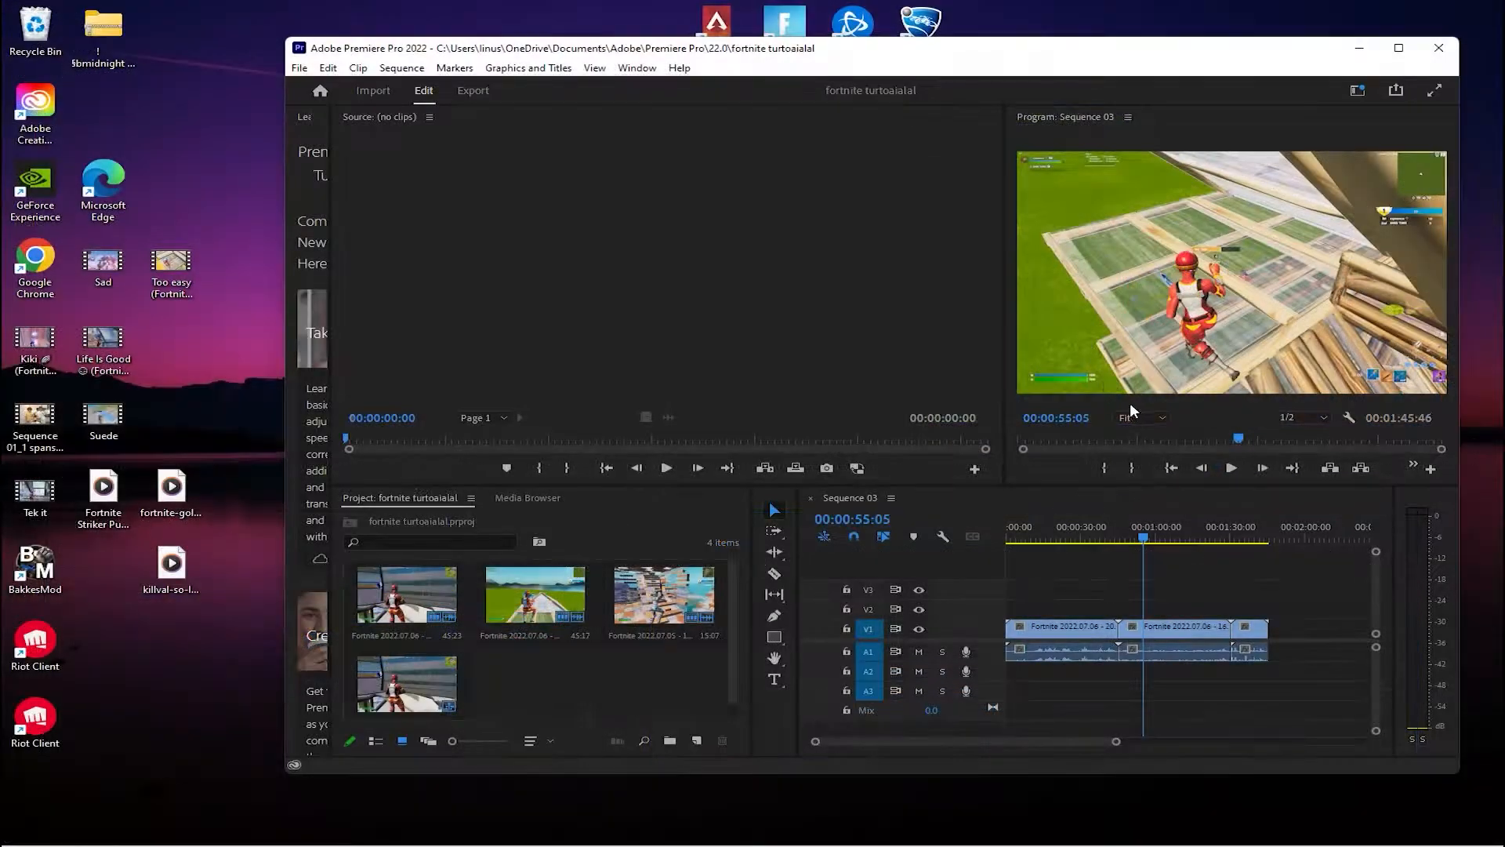
left_click_drag(112, 546, 221, 615)
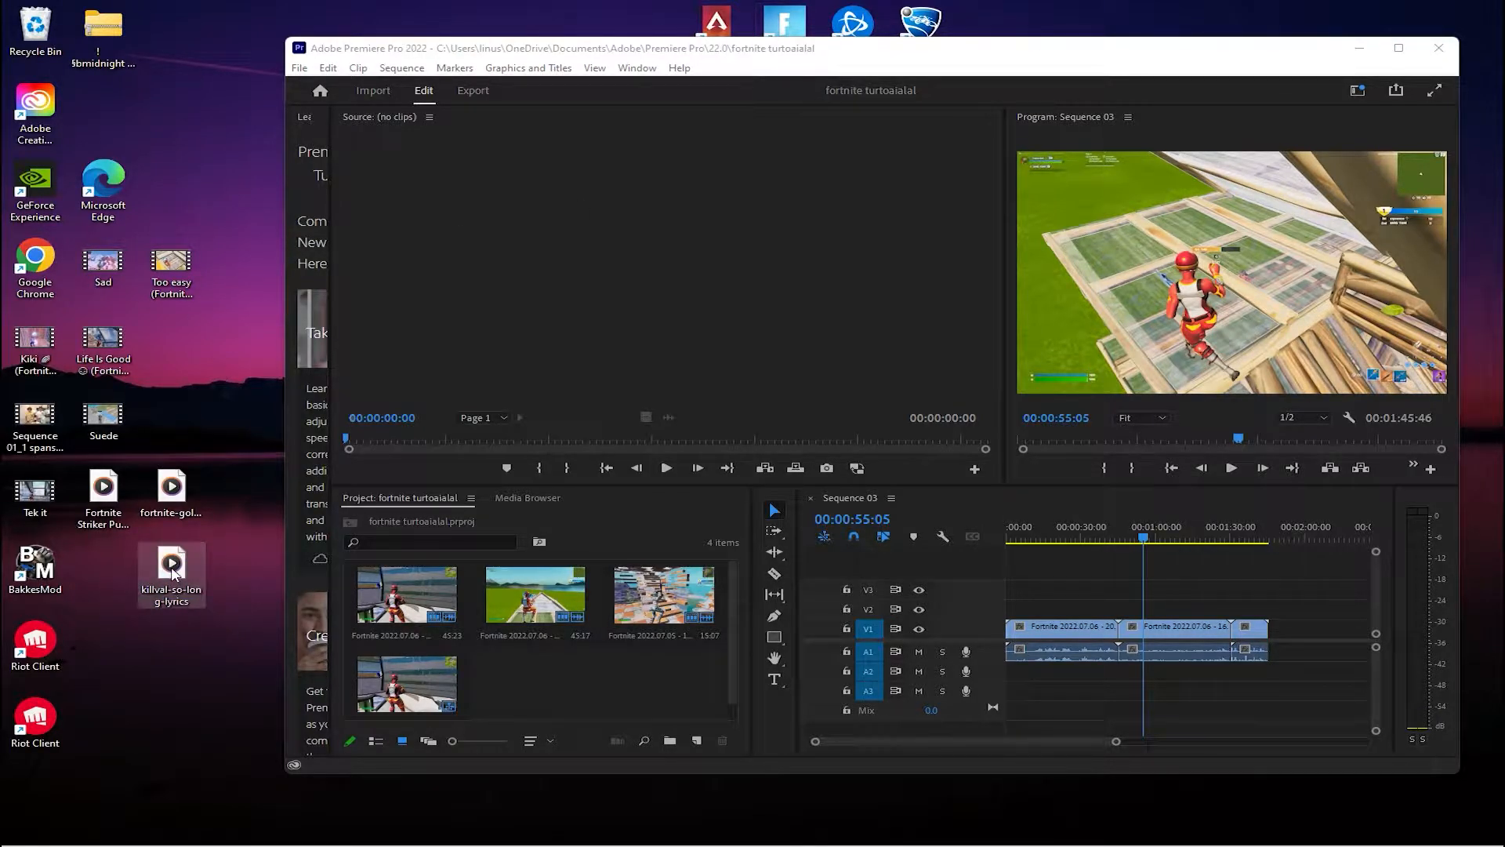
left_click_drag(171, 570, 1004, 679)
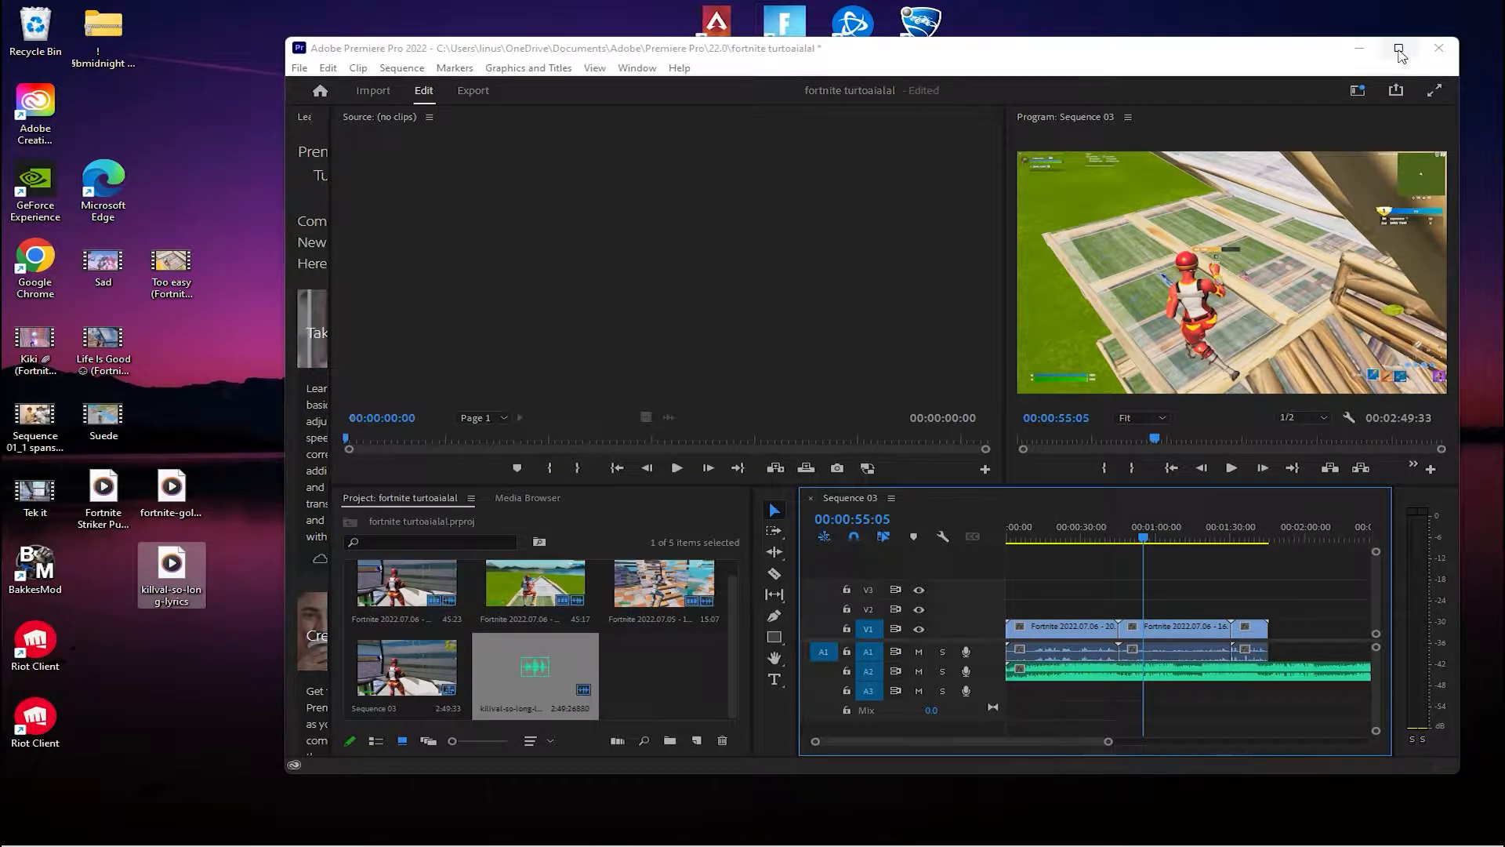
left_click(1399, 48)
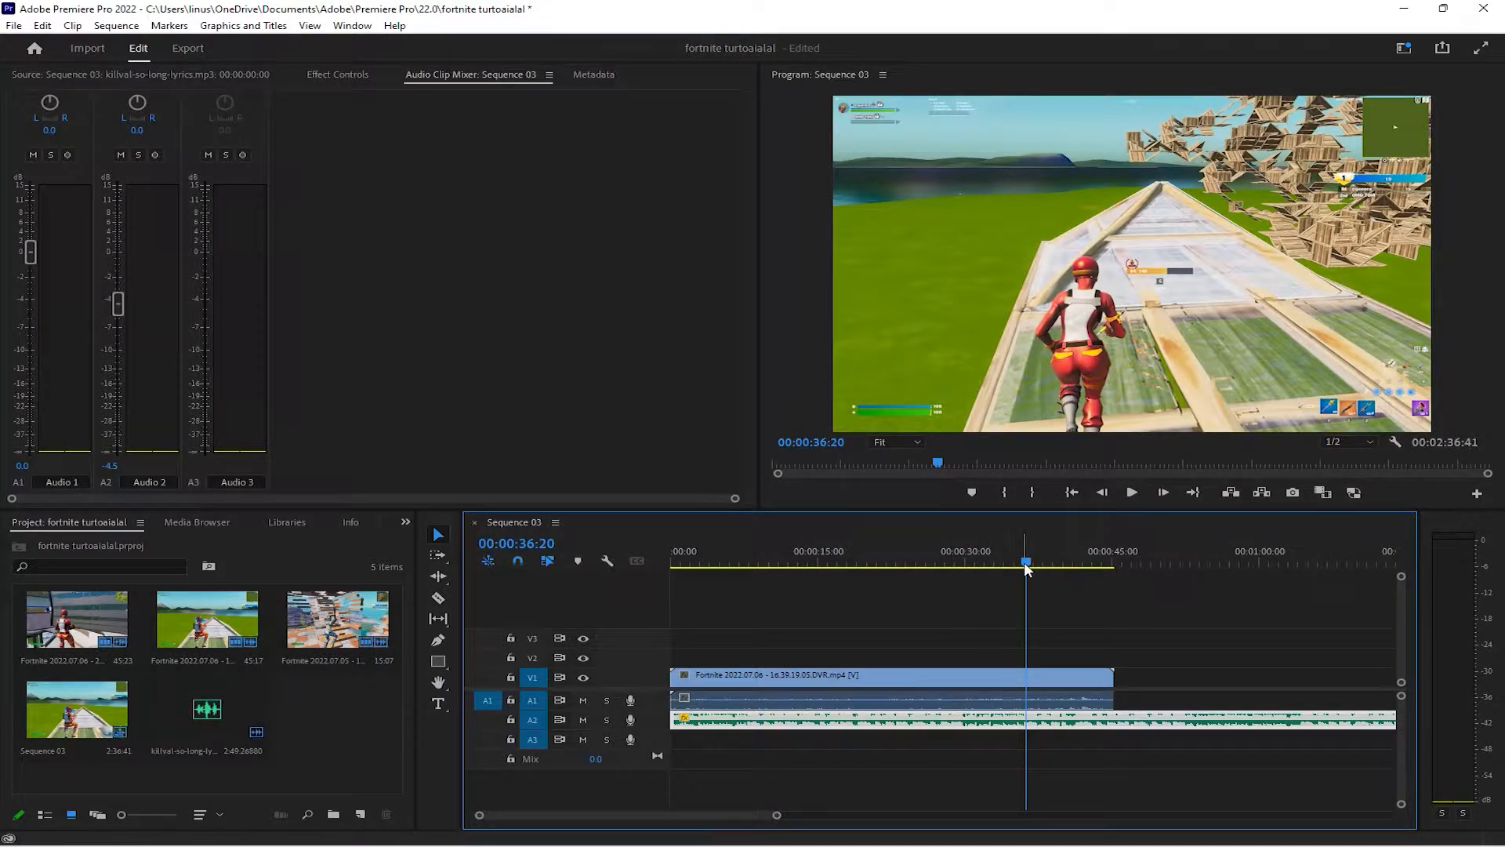
Split the Fortnite clip on V1 at 00:00:36:52 with the Razor tool
left_click_drag(1025, 563, 1028, 566)
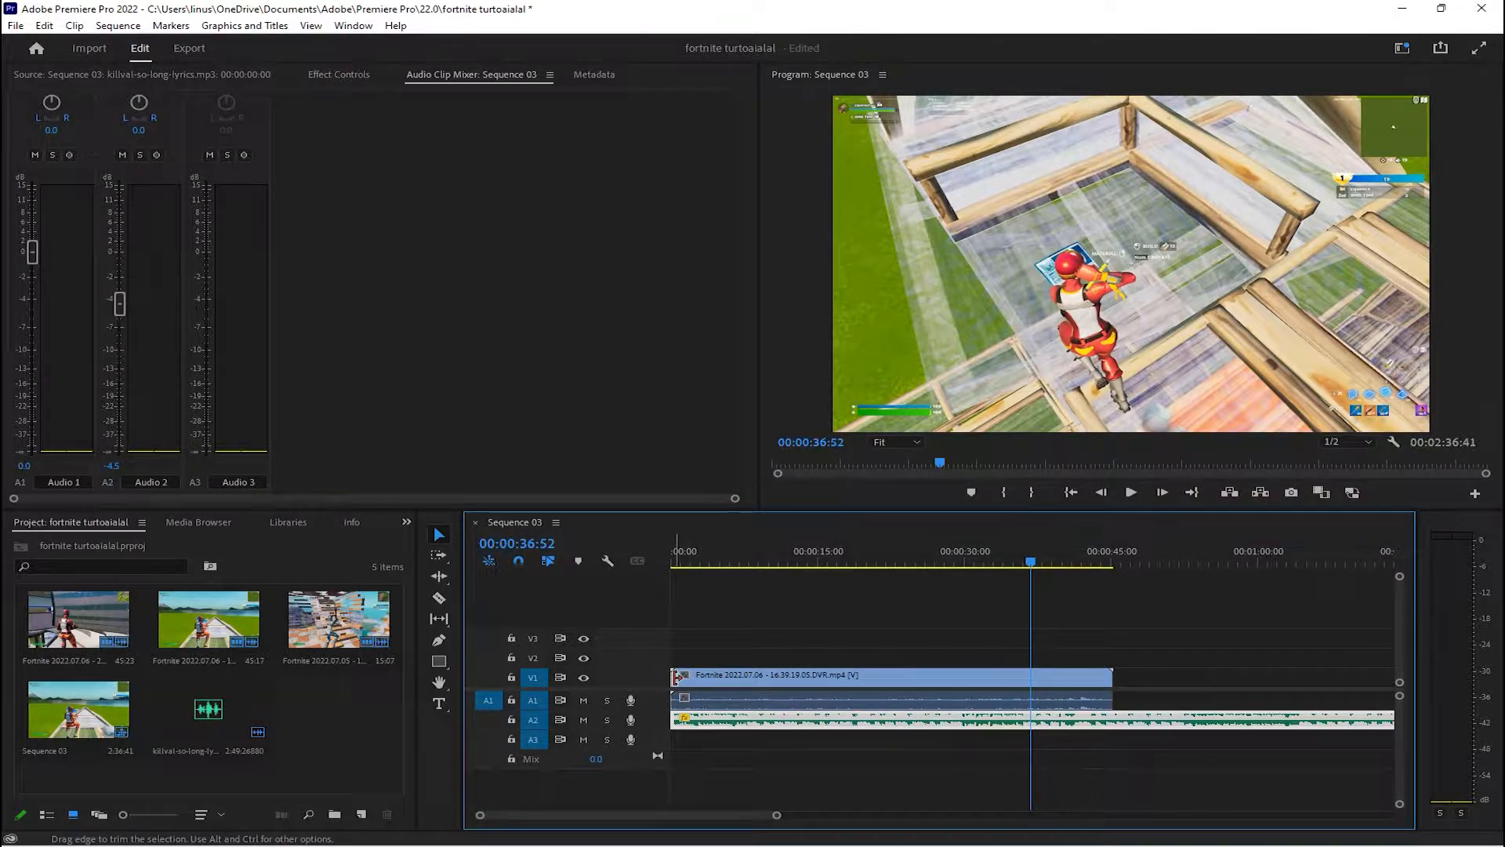
mouse_move(676, 675)
left_mouse_down()
mouse_move(1027, 676)
mouse_move(662, 673)
mouse_move(1027, 674)
mouse_move(680, 685)
left_mouse_up()
key("c")
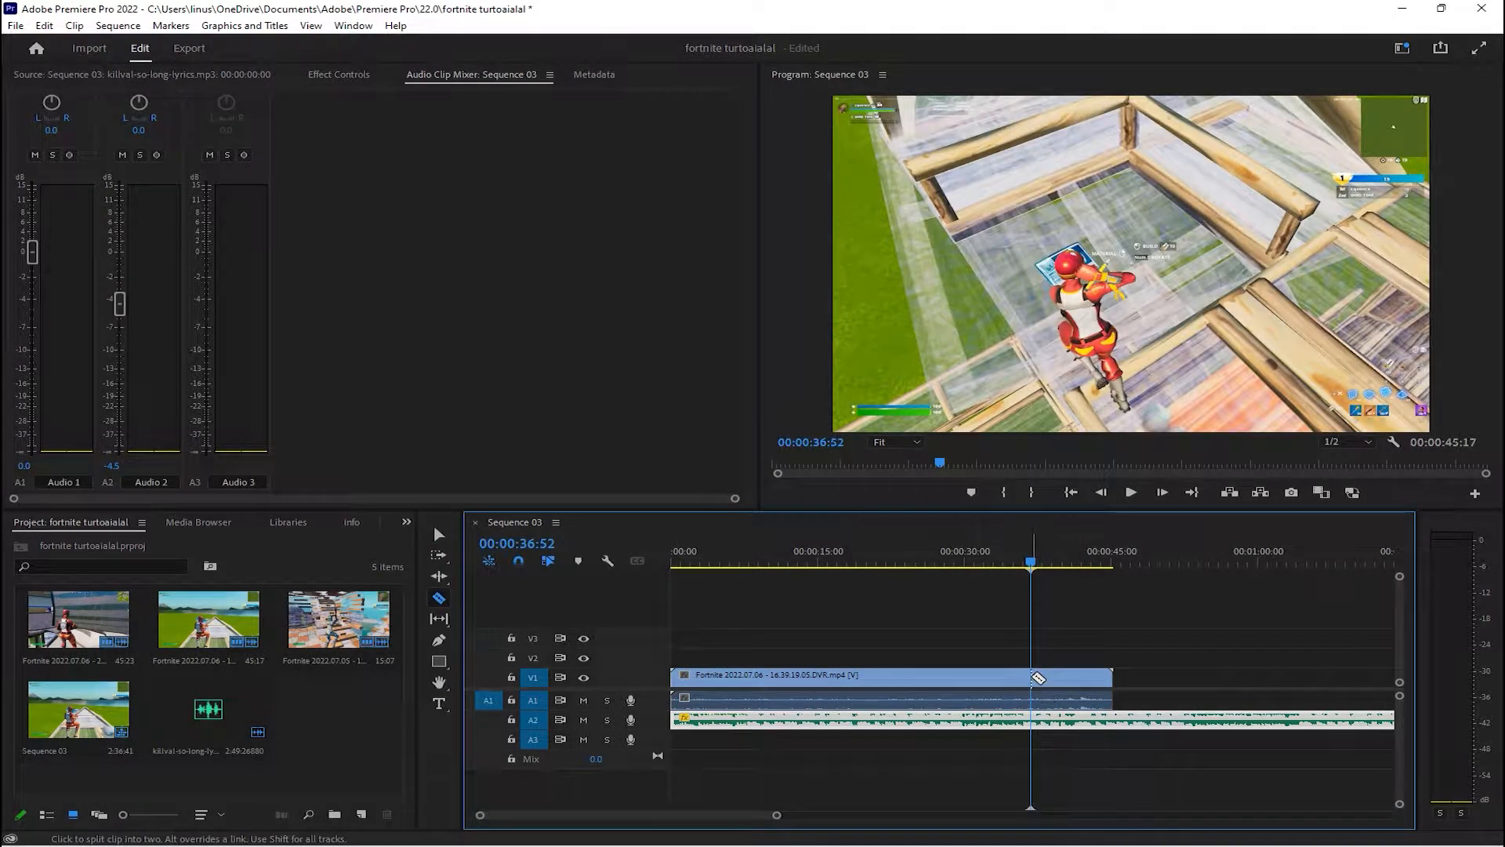
left_click(1033, 676)
left_click(446, 538)
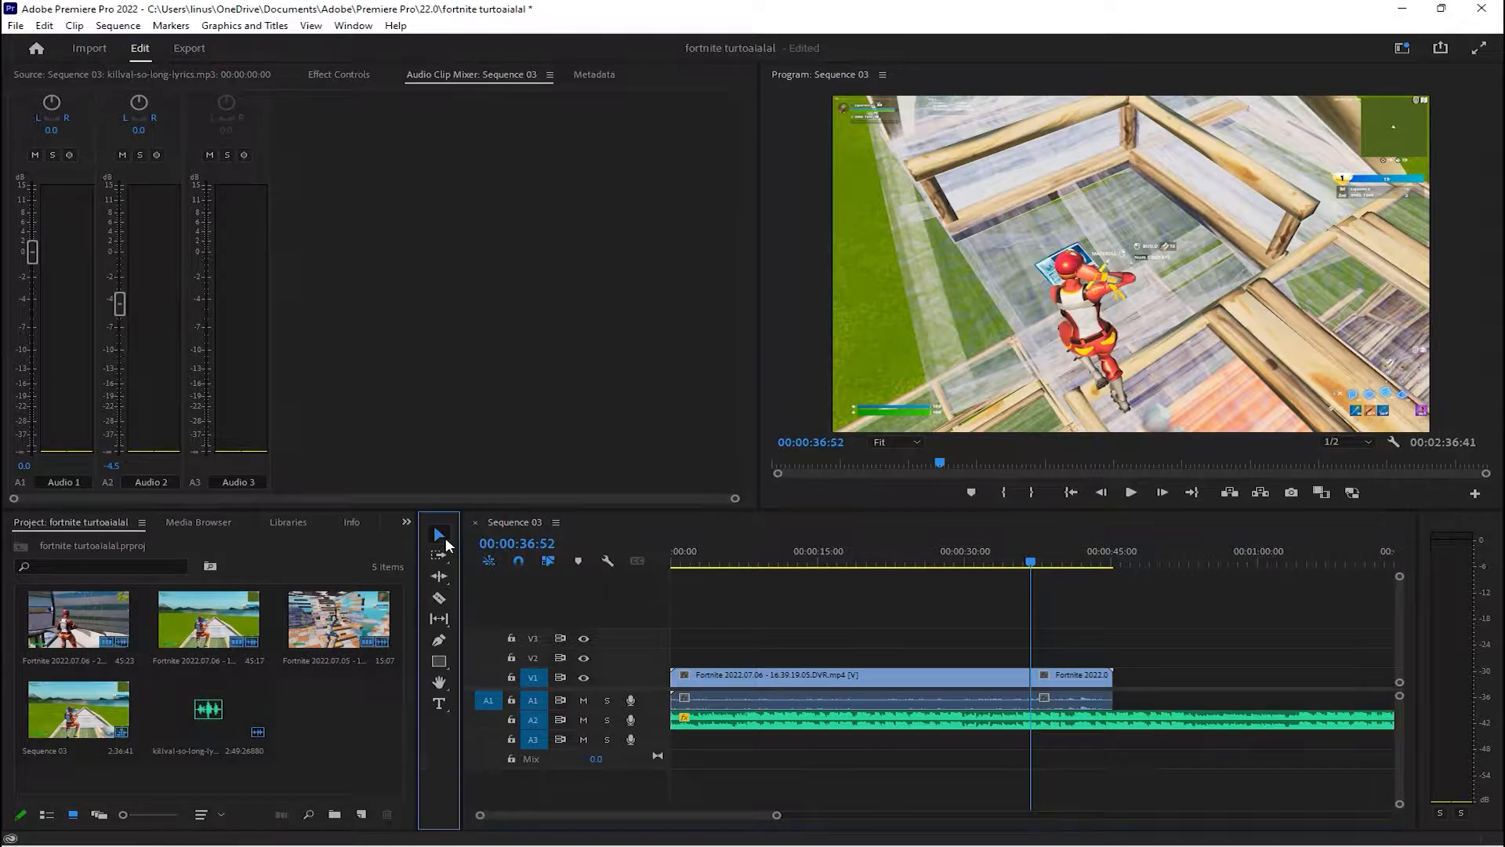
Delete the part of the clip before the cut and move the remaining part to the sequence start
left_click(915, 690)
key("Delete")
left_click_drag(1037, 691, 678, 691)
Split the clip at the elimination moment at 00:00:05:11 and delete the part before the cut
left_click(745, 563)
left_click_drag(746, 563, 721, 562)
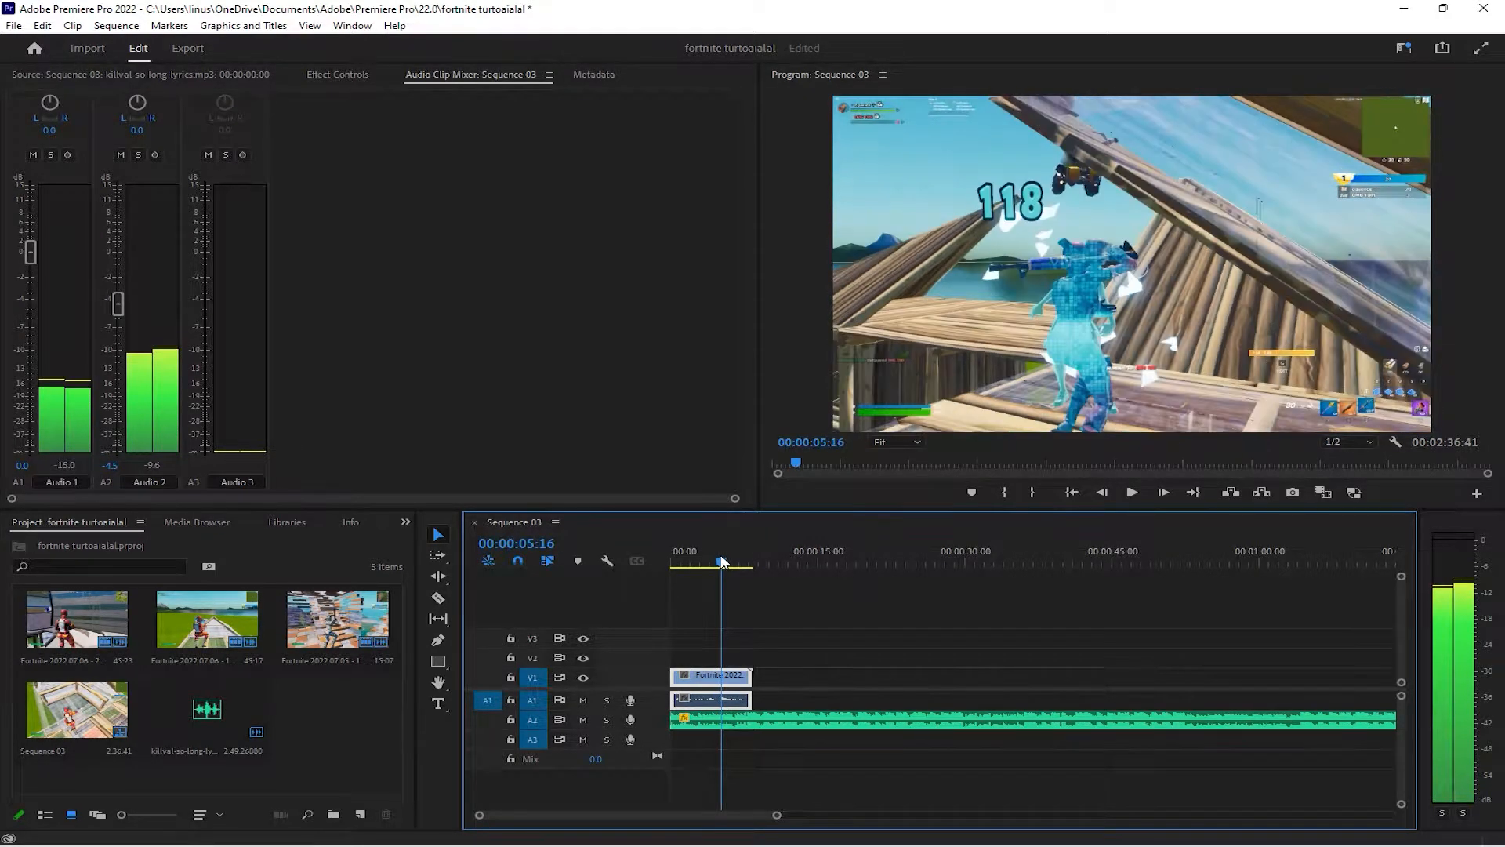
key("c")
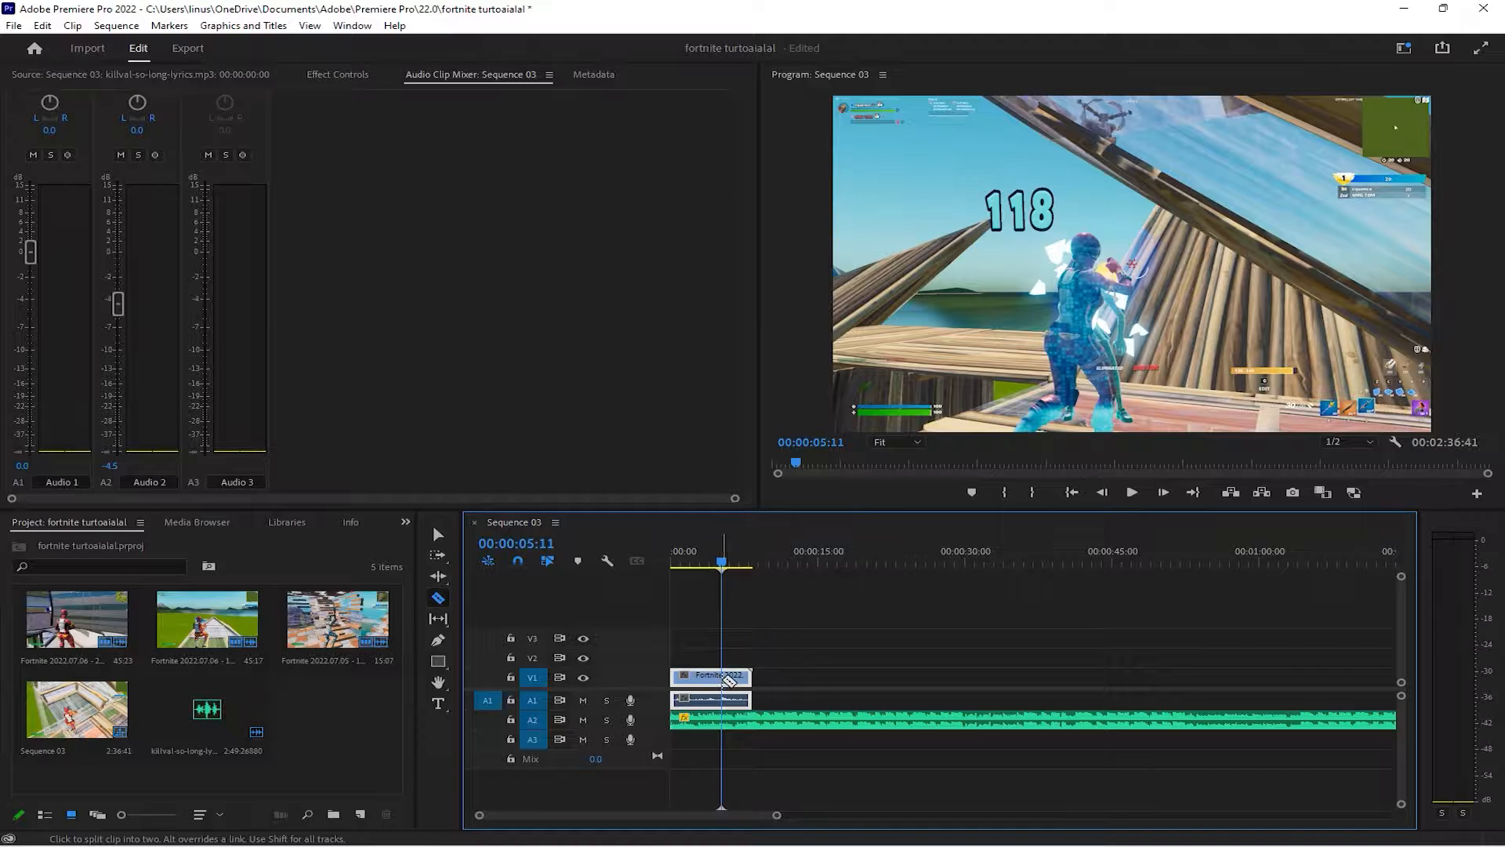
left_click(438, 535)
left_click(695, 684)
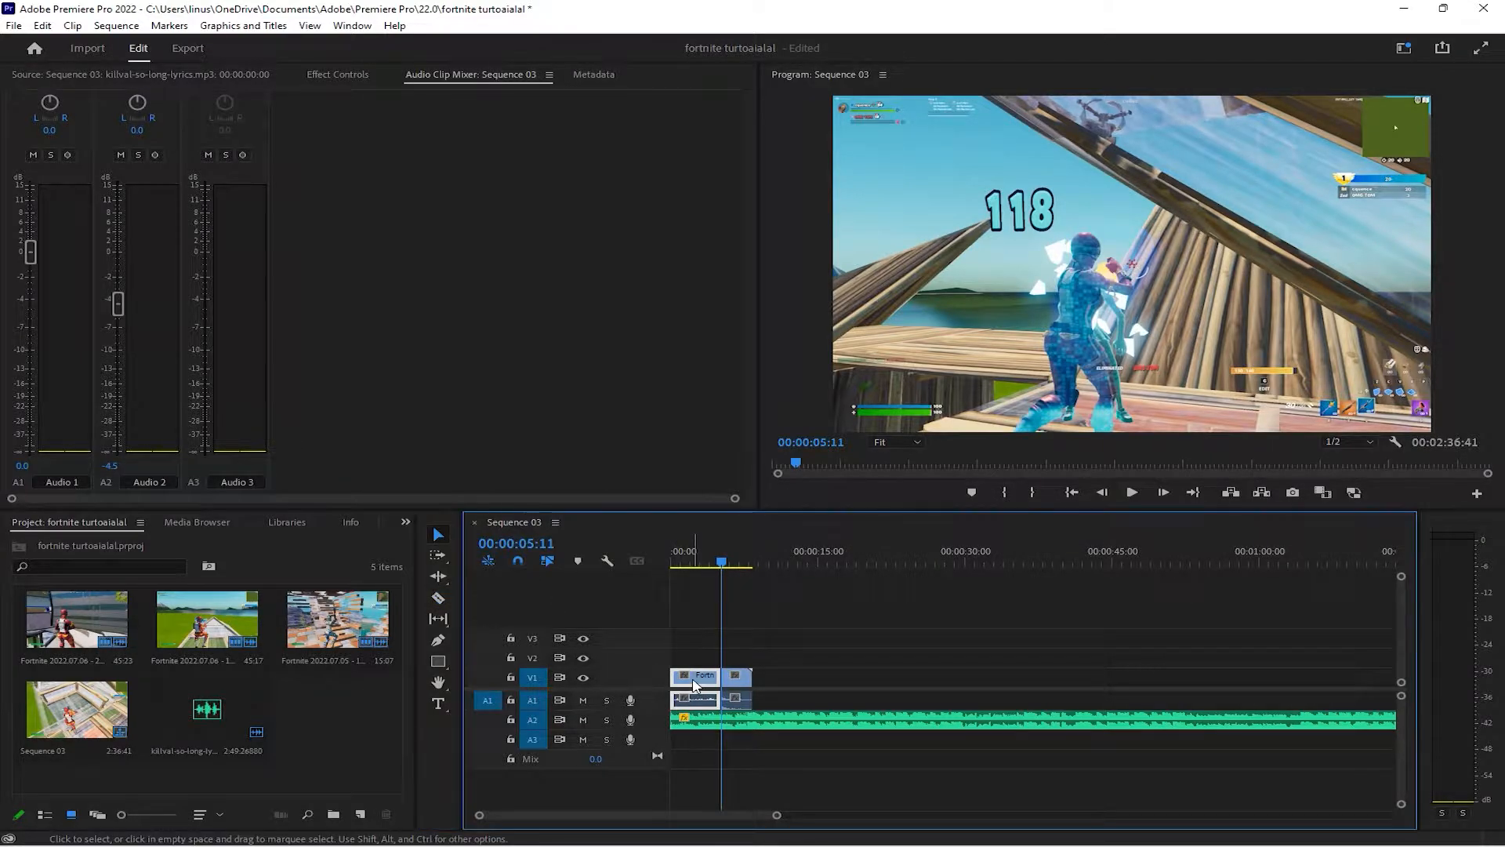
key("Delete")
Align the clip's elimination moment with the music beat at 00:00:07:51 and extend the clip's start back to the sequence beginning
left_click_drag(740, 680, 775, 685)
left_click_drag(722, 562, 711, 561)
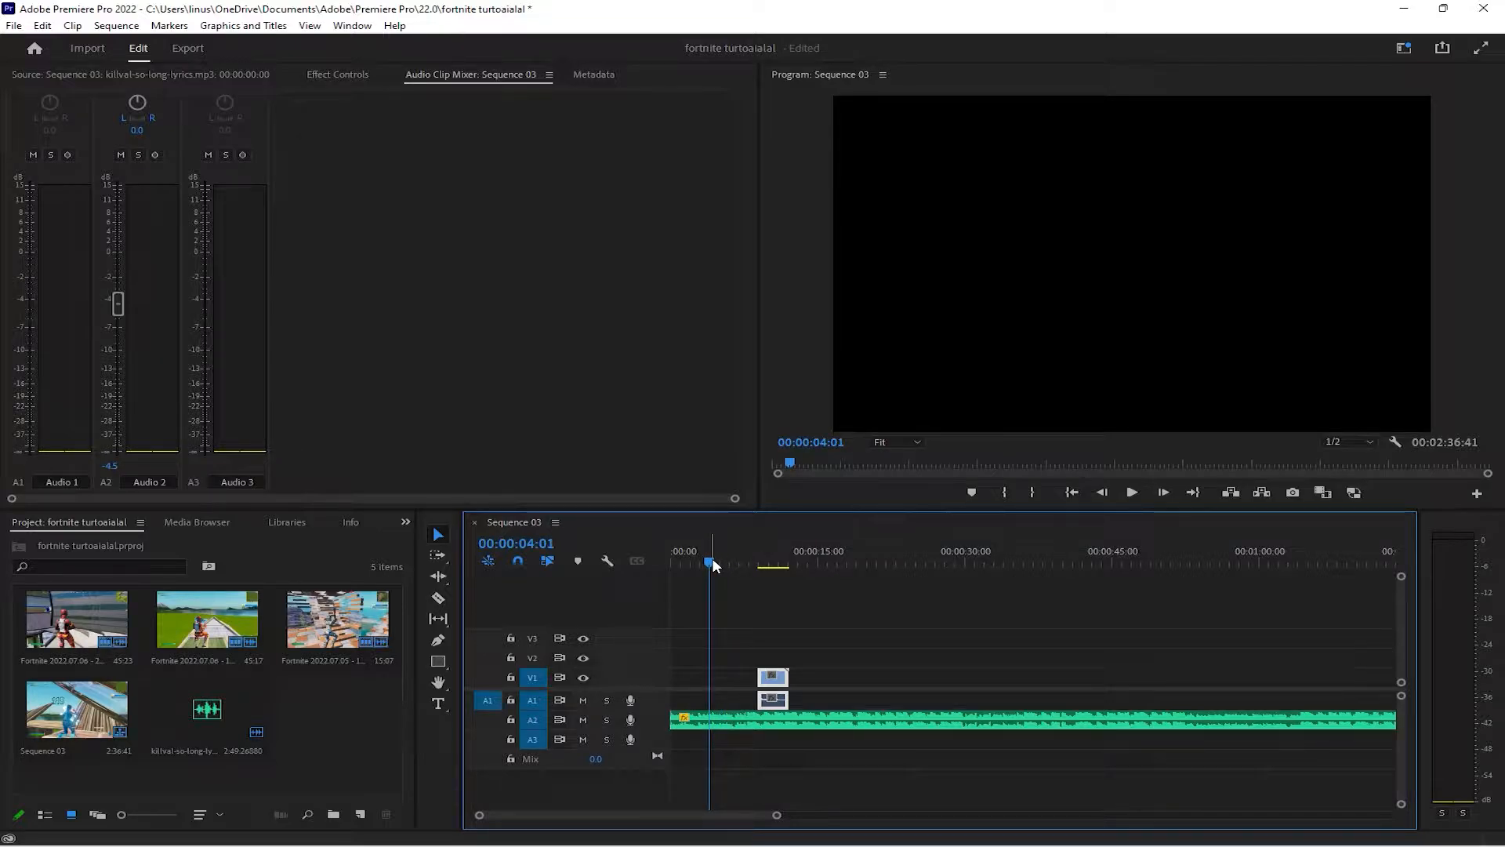
key("space")
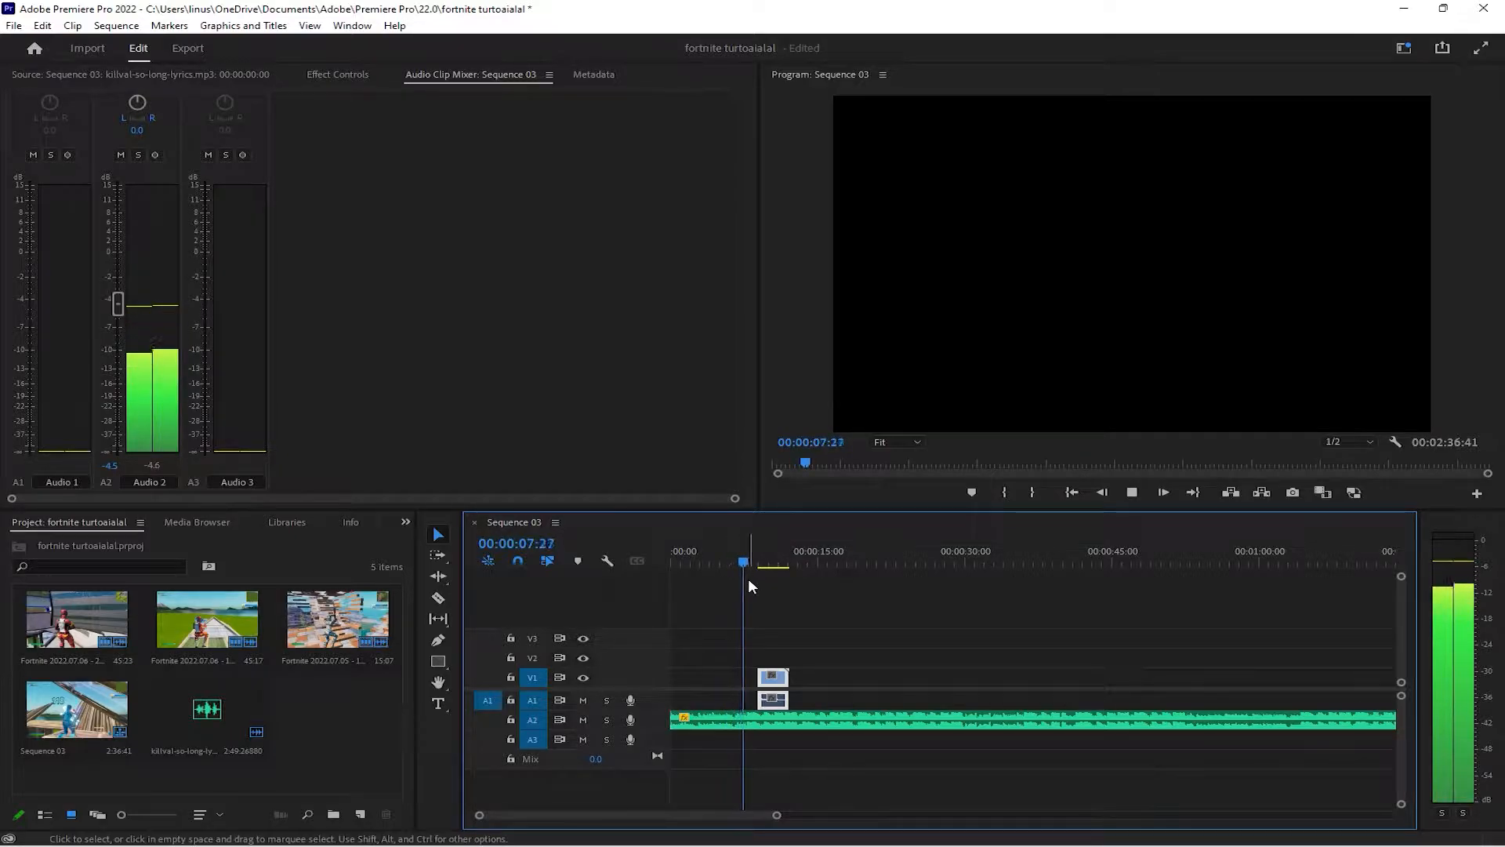
key("space")
key("space")
key("space")
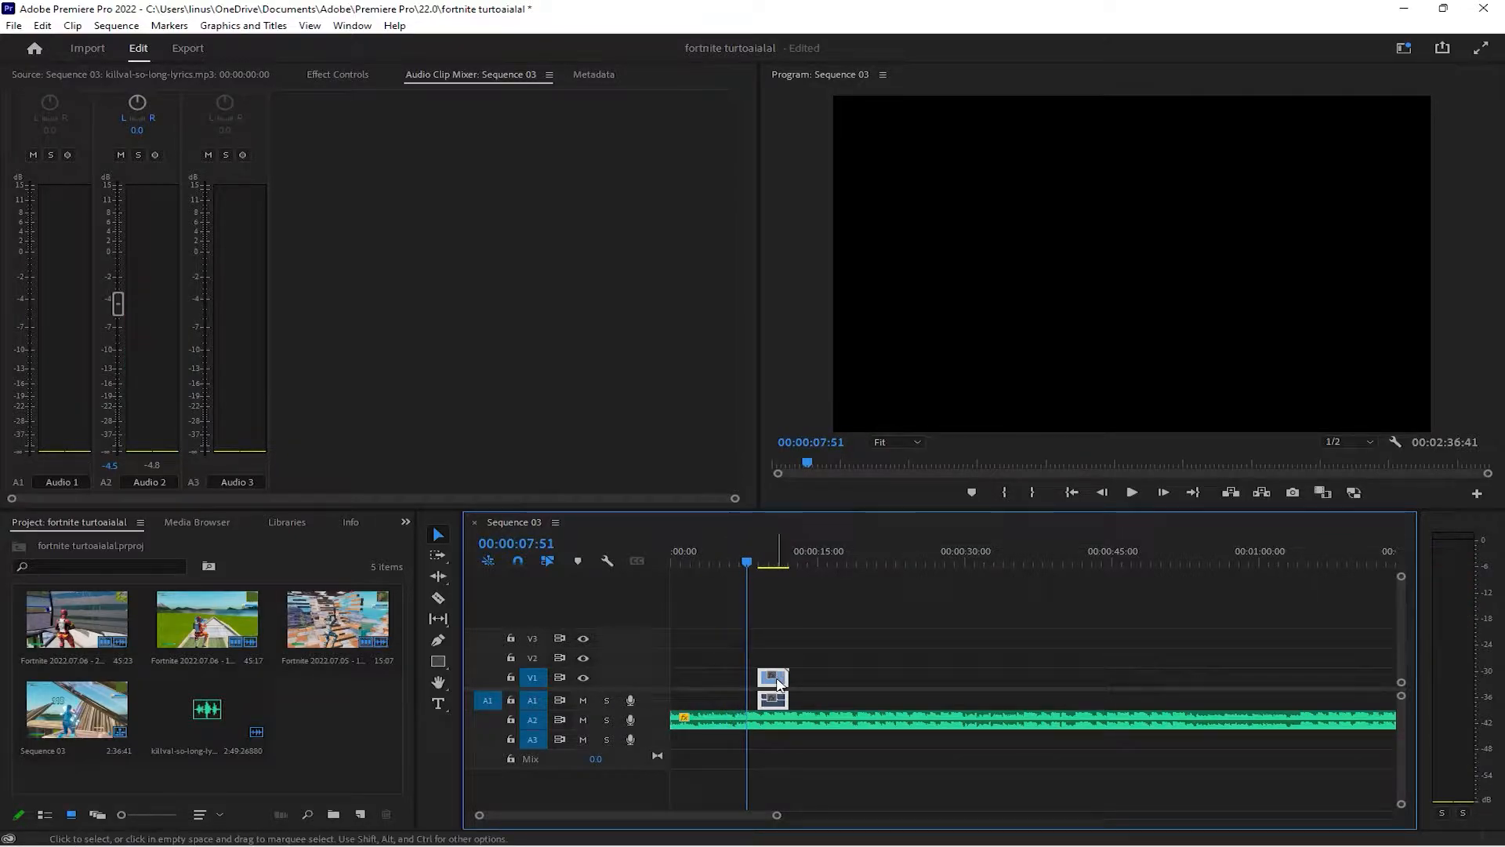
left_click_drag(779, 684, 671, 699)
Play the sequence from the beginning to check the elimination's timing against the music
left_click_drag(743, 558, 670, 557)
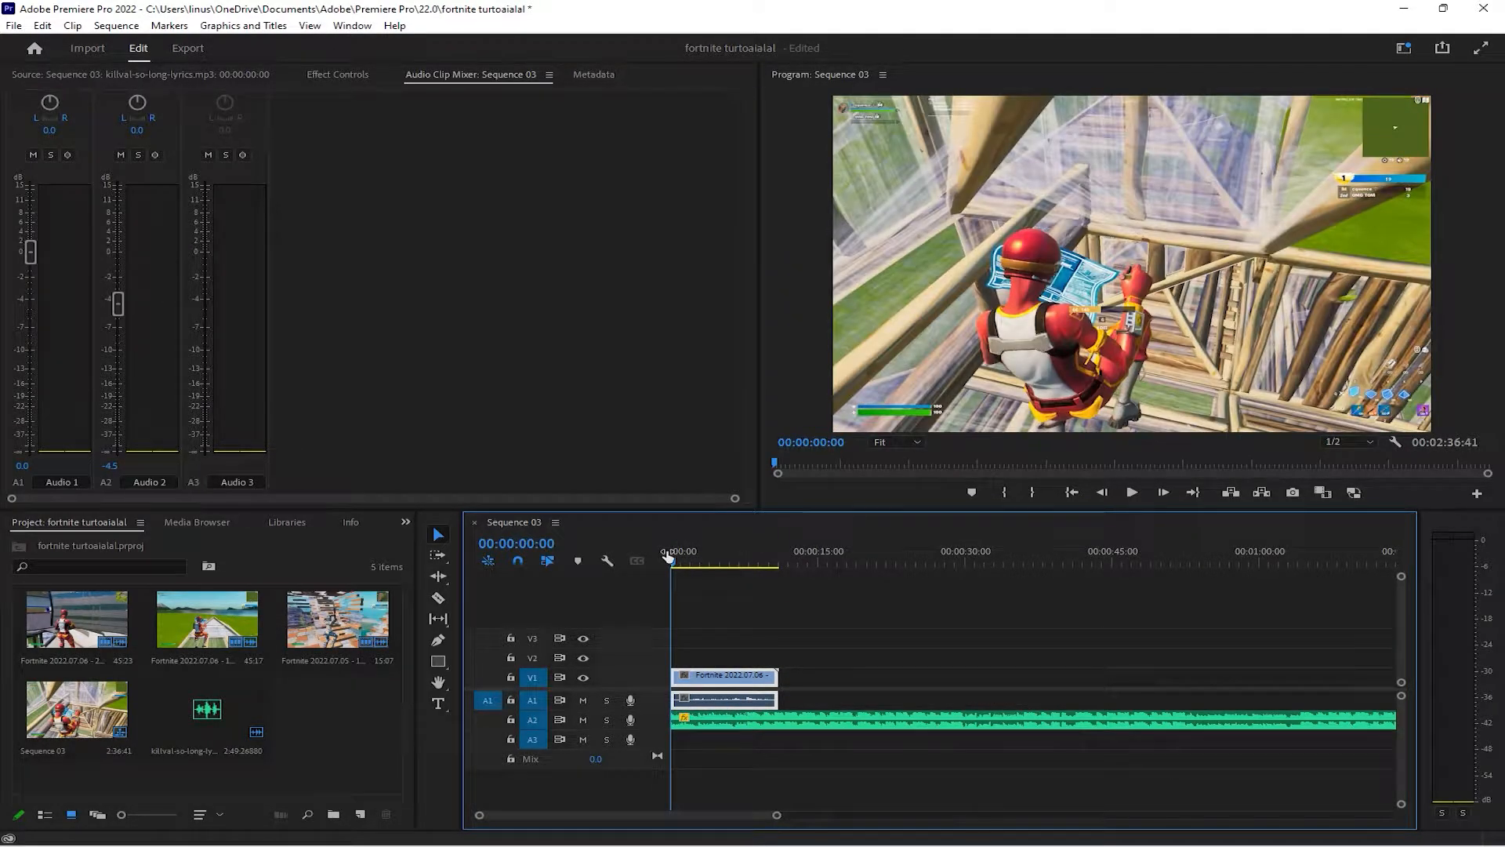
key("space")
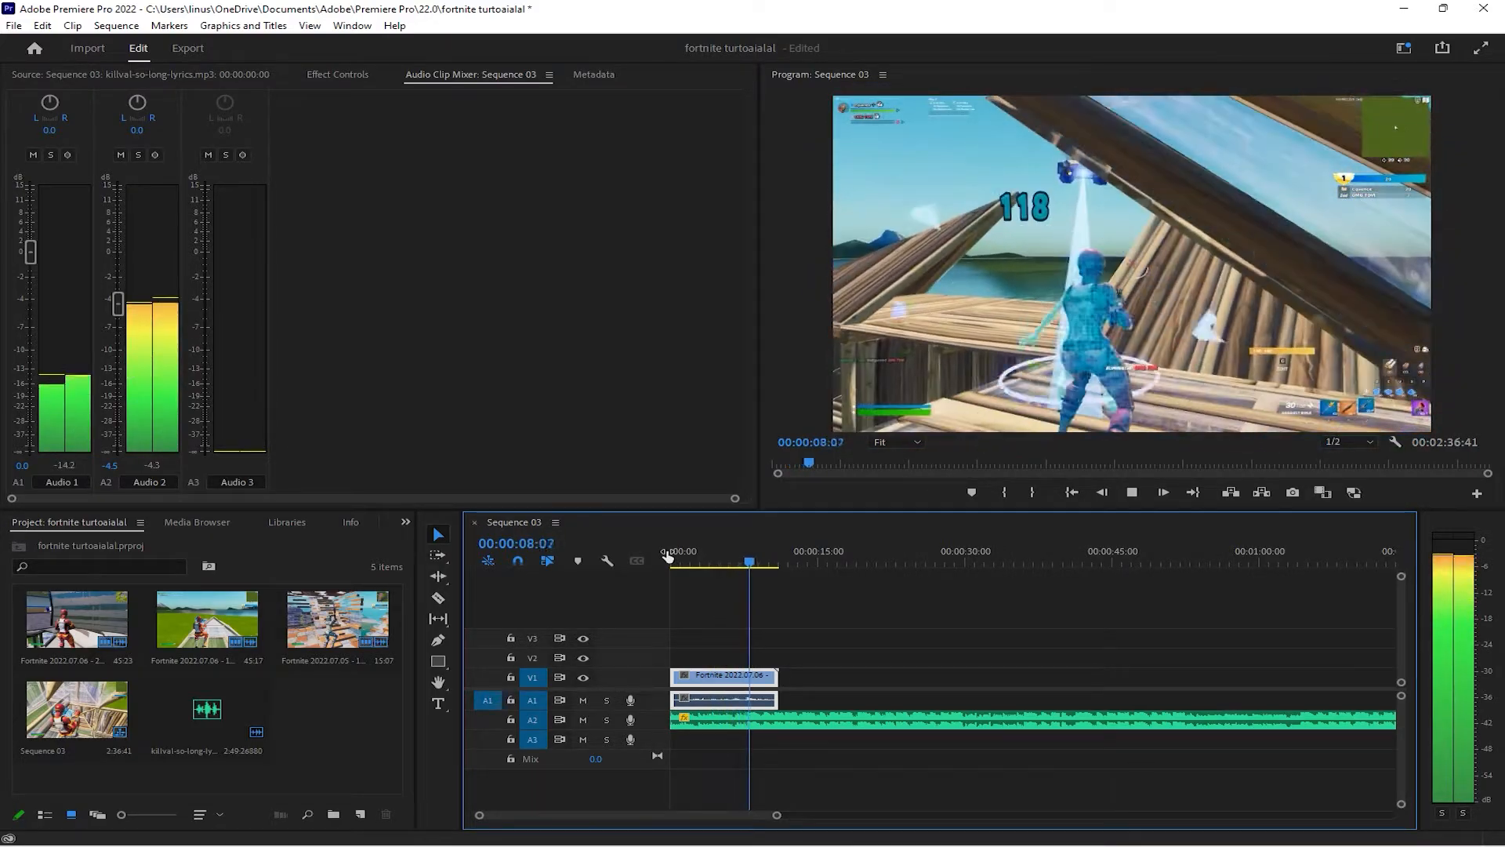
key("space")
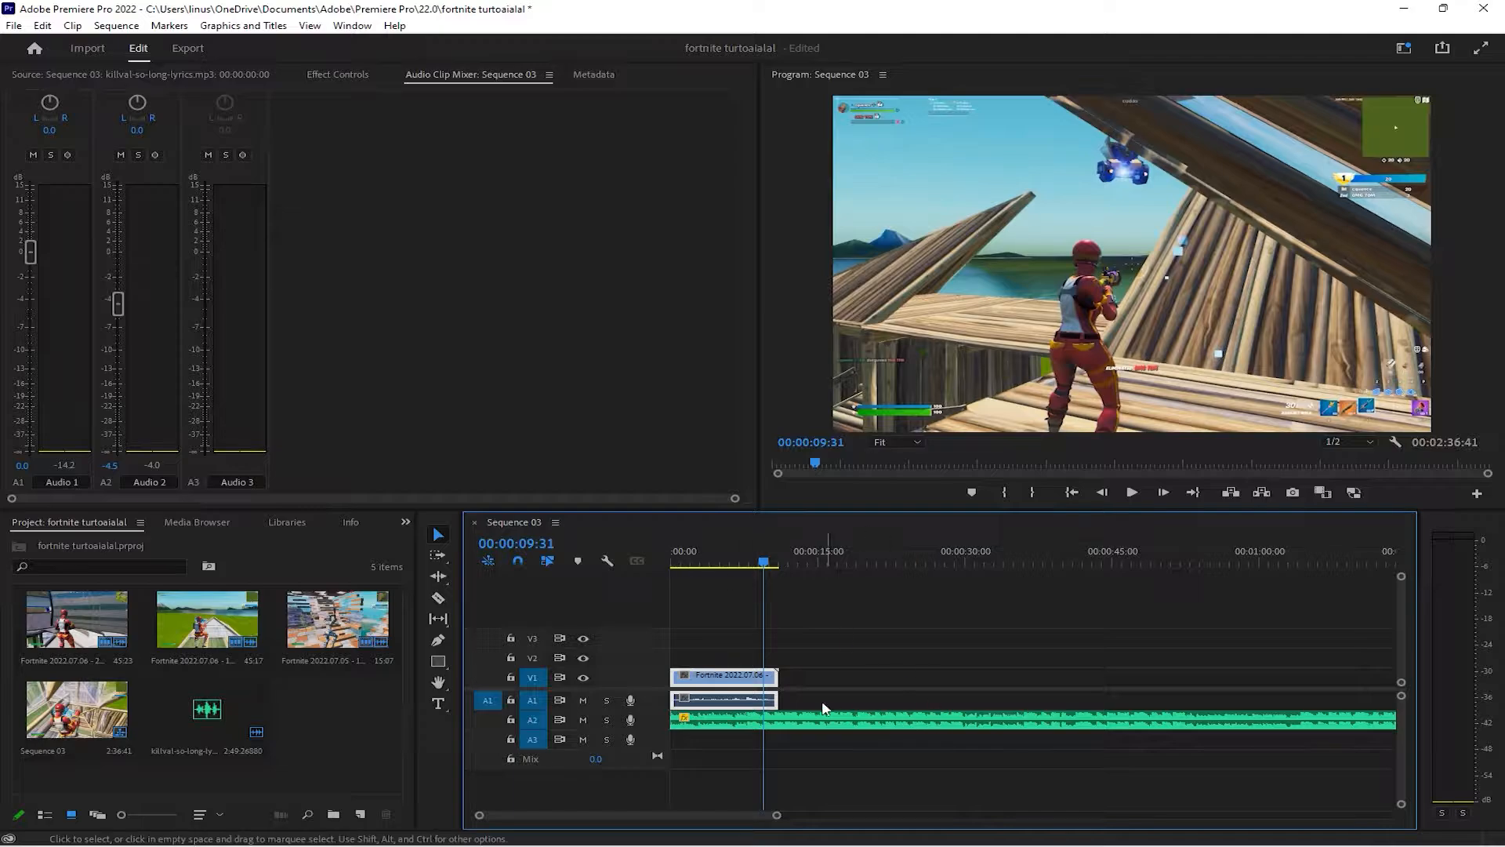
Split the V1 clip at 00:00:07:57, right at the elimination
left_click_drag(763, 565, 749, 563)
key("c")
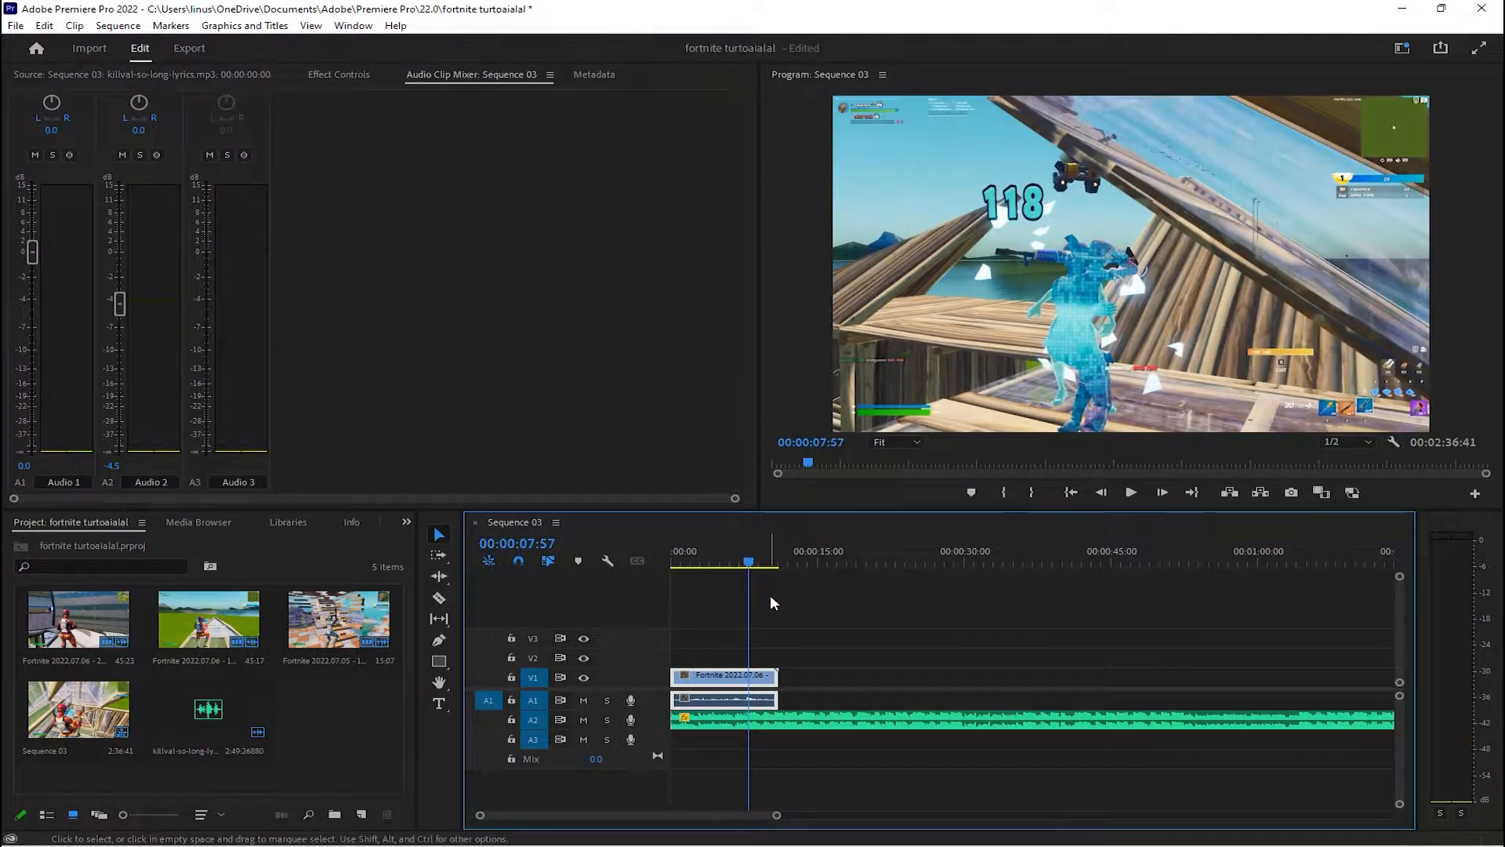
left_click(754, 678)
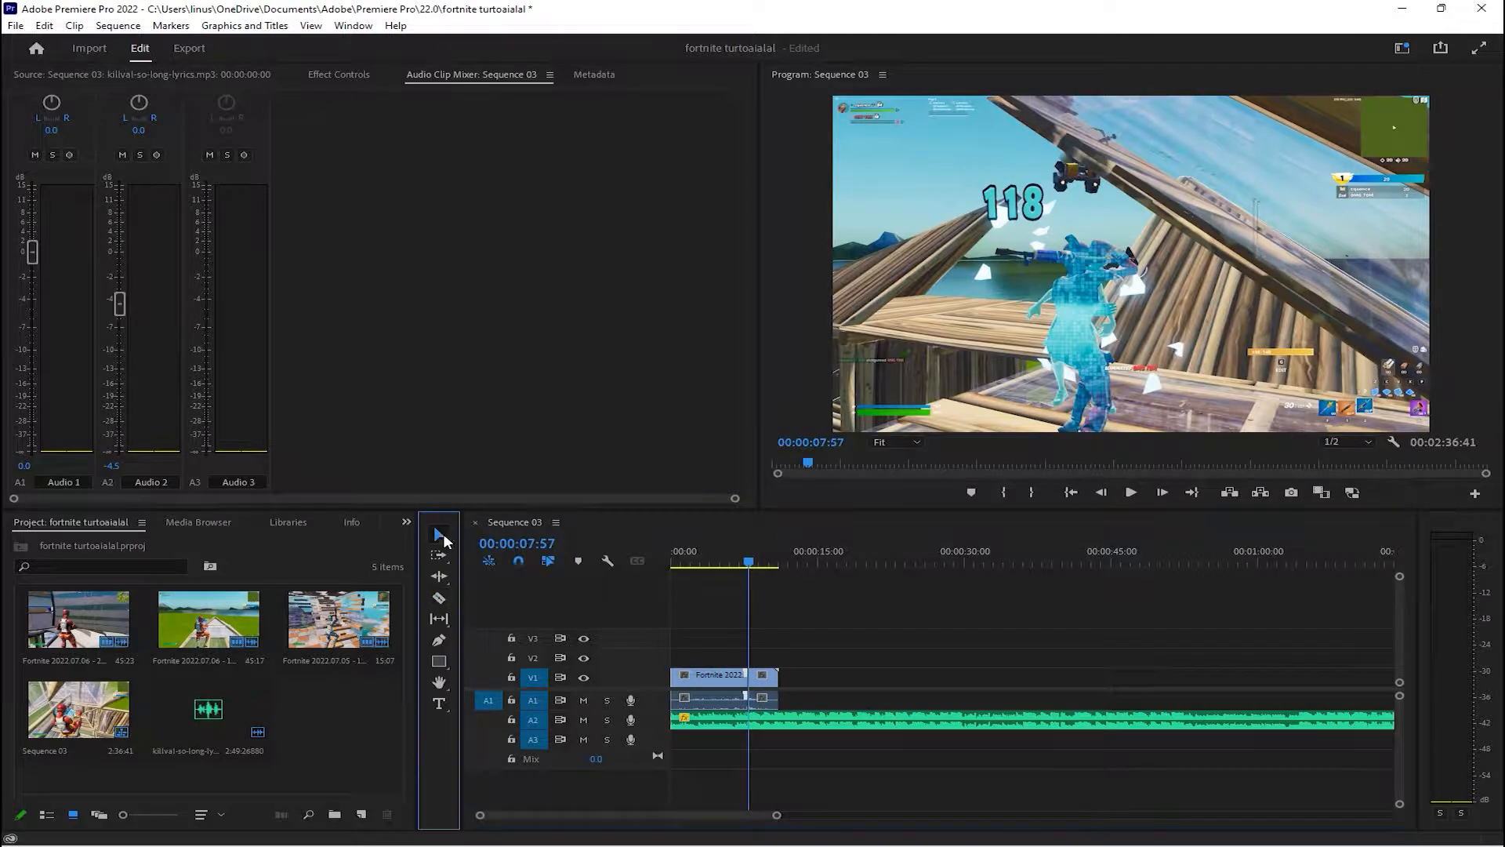
Slow the V1 clip after the elimination cut to 50% speed
key("v")
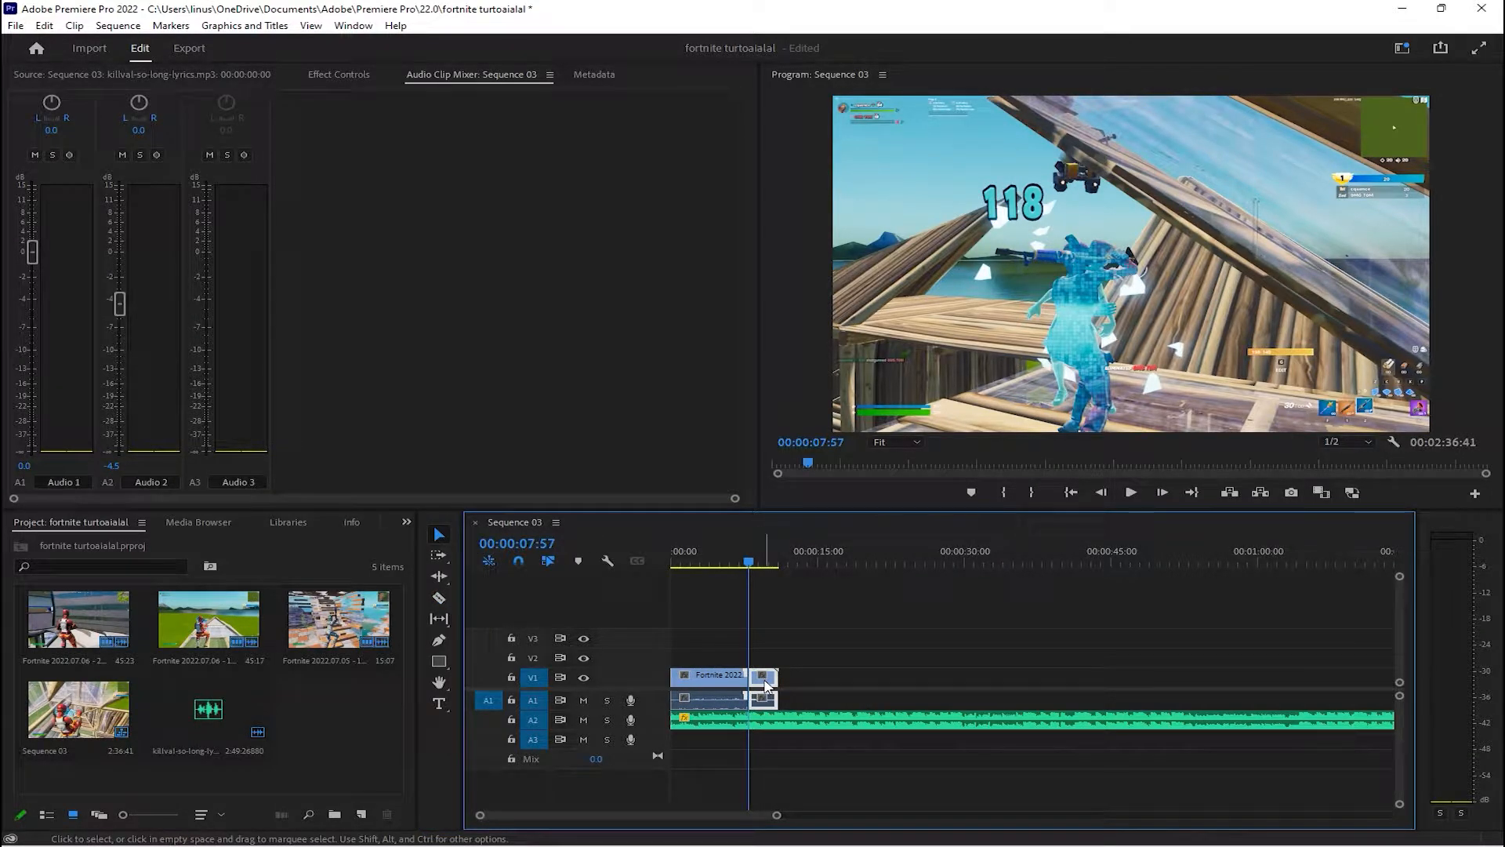
right_click(765, 678)
left_click(829, 645)
right_click(762, 676)
left_click(846, 668)
right_click(771, 678)
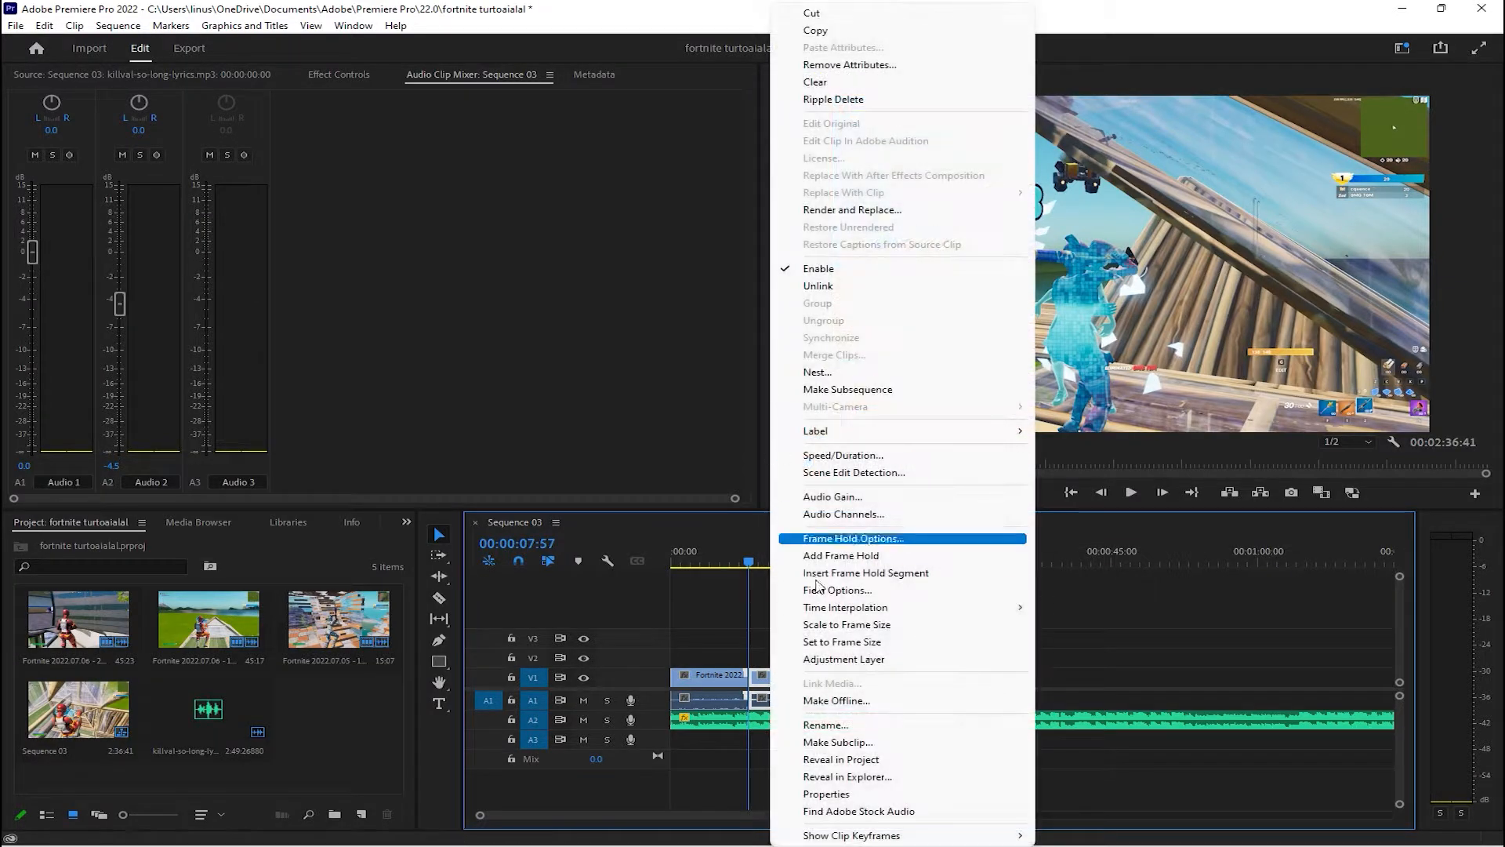
left_click(843, 455)
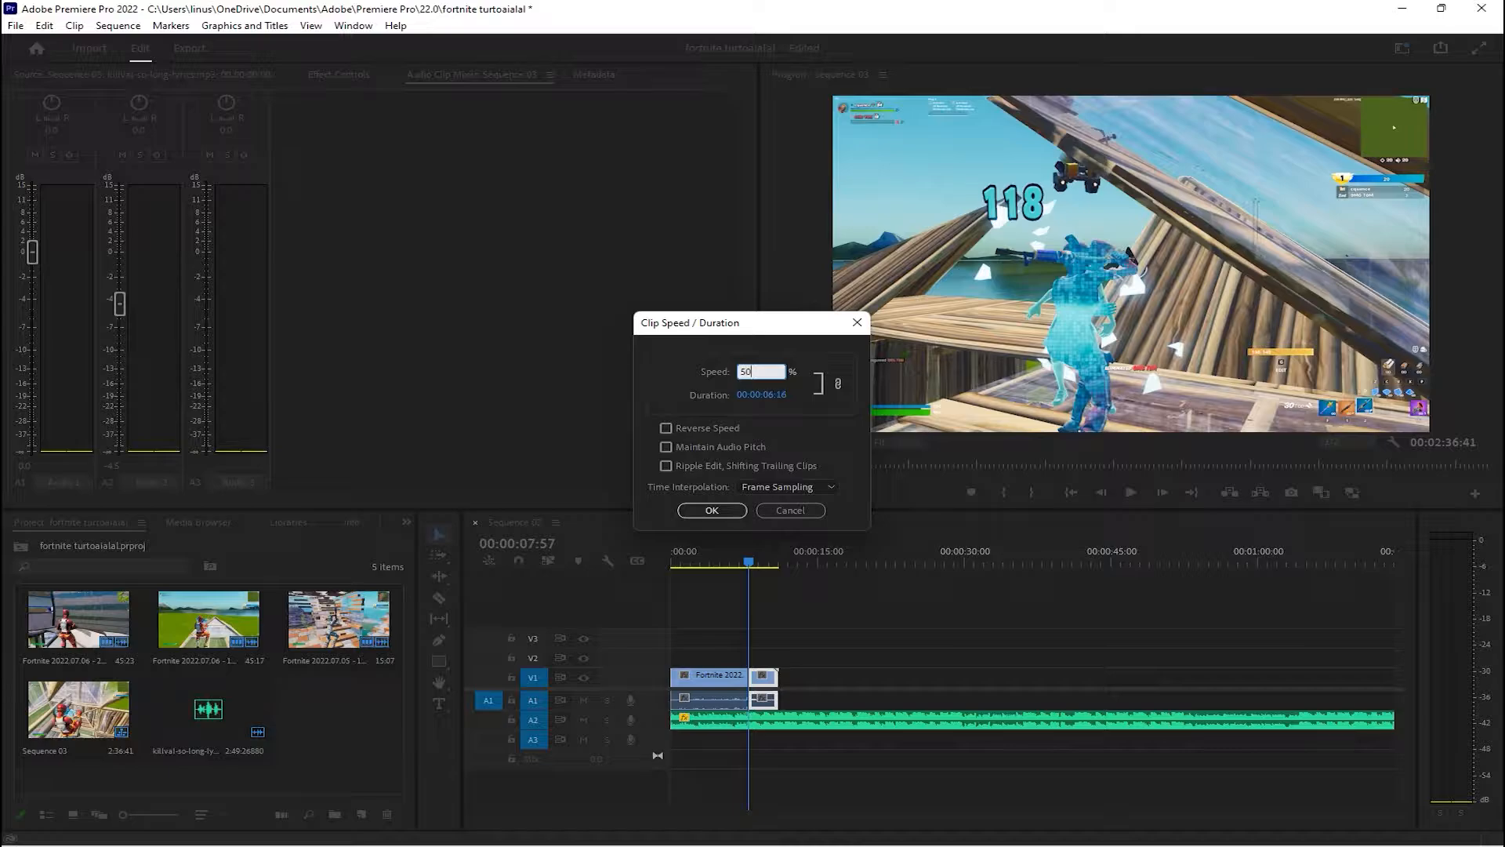
left_click(712, 510)
Play back the slowed clip after the elimination and trim its end to about 00:00:08:34
mouse_move(749, 561)
left_mouse_down()
mouse_move(728, 561)
mouse_move(741, 564)
left_mouse_up()
key("space")
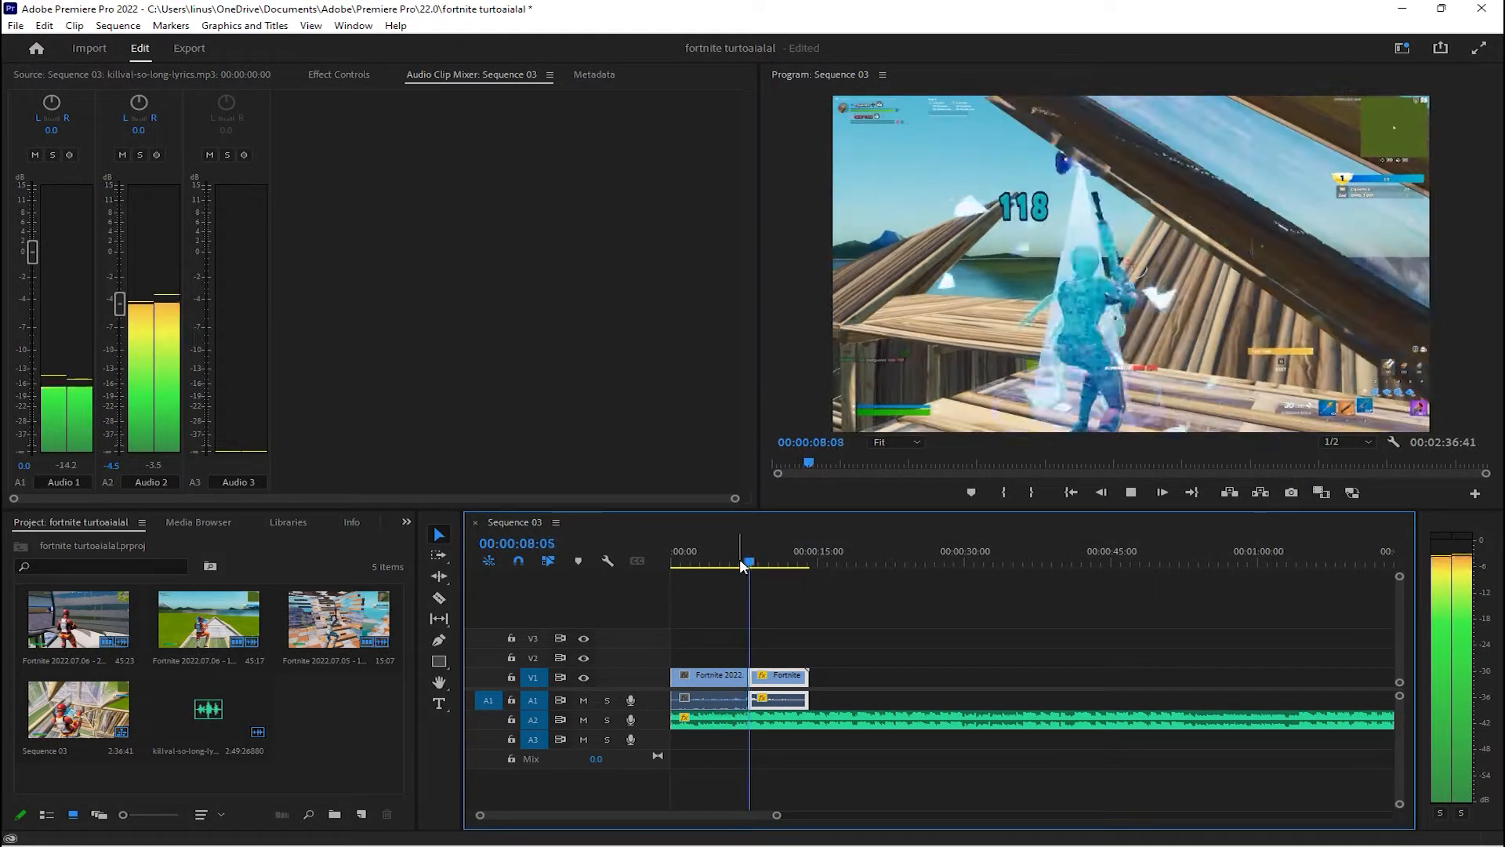
key("space")
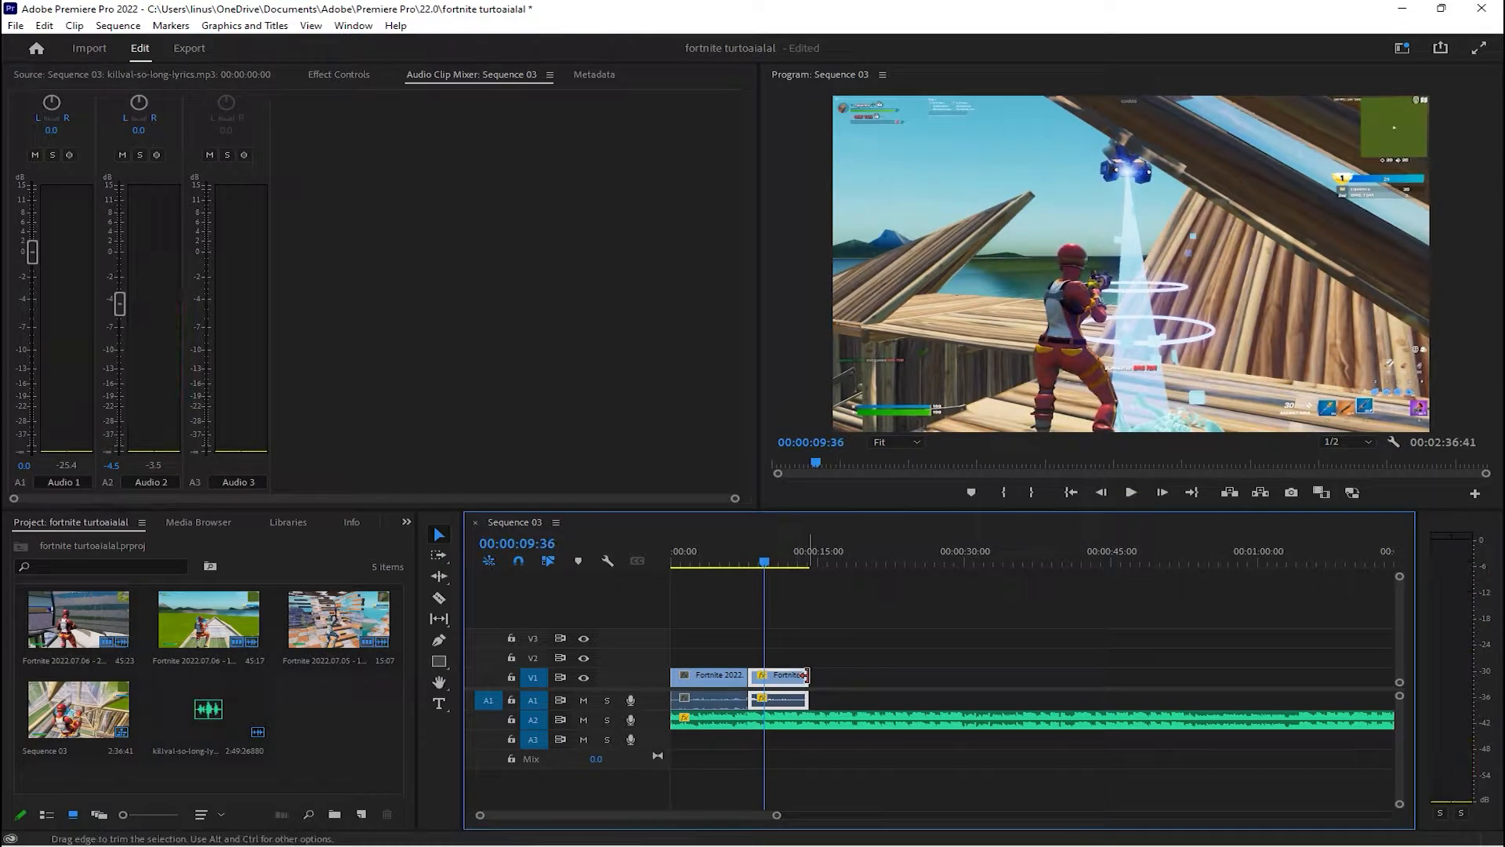
left_click_drag(808, 676, 762, 675)
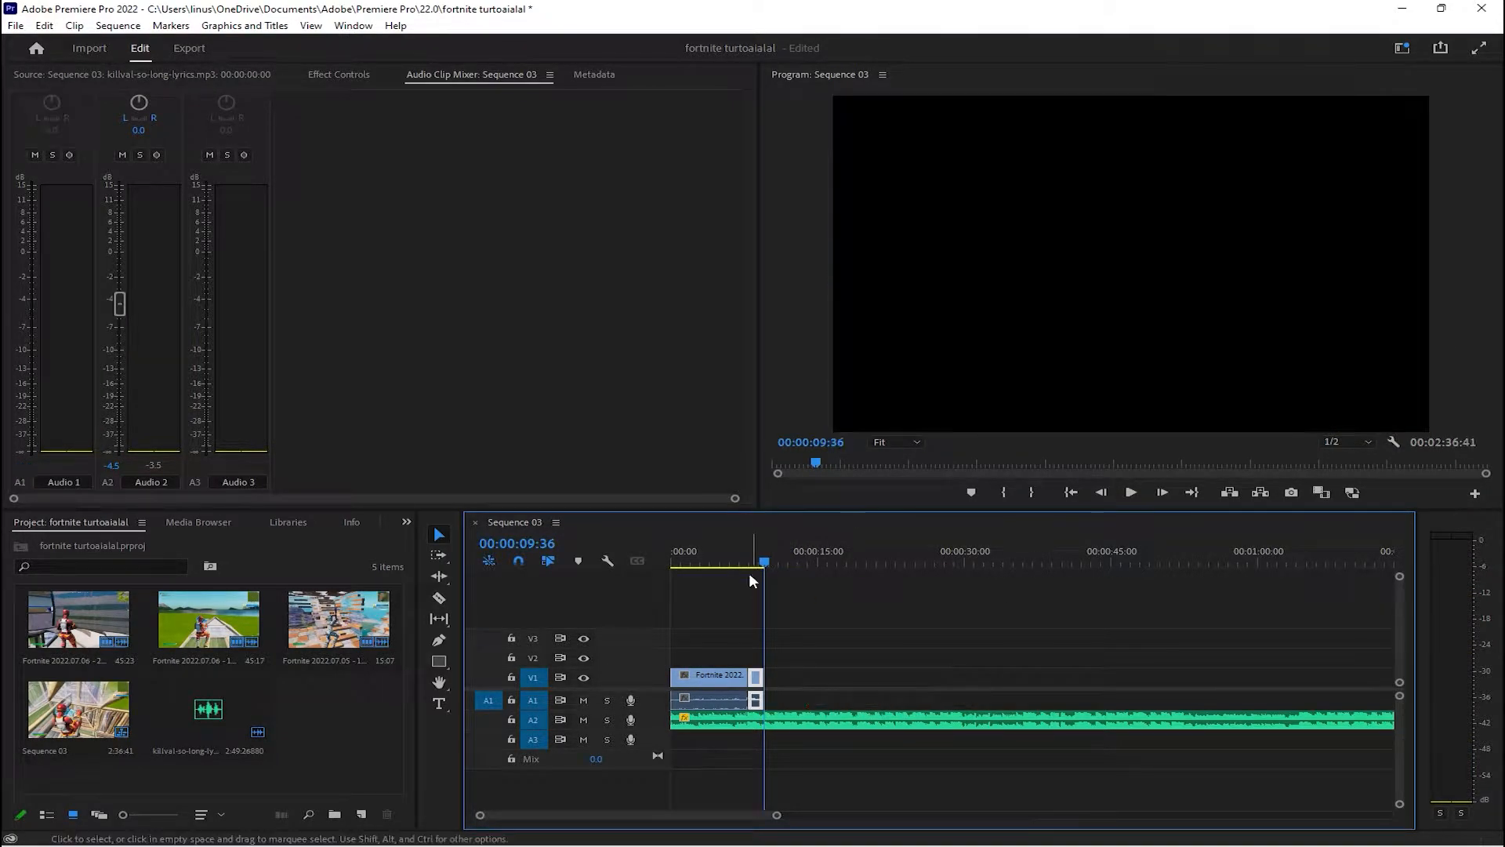
left_click_drag(765, 566, 727, 561)
key("space")
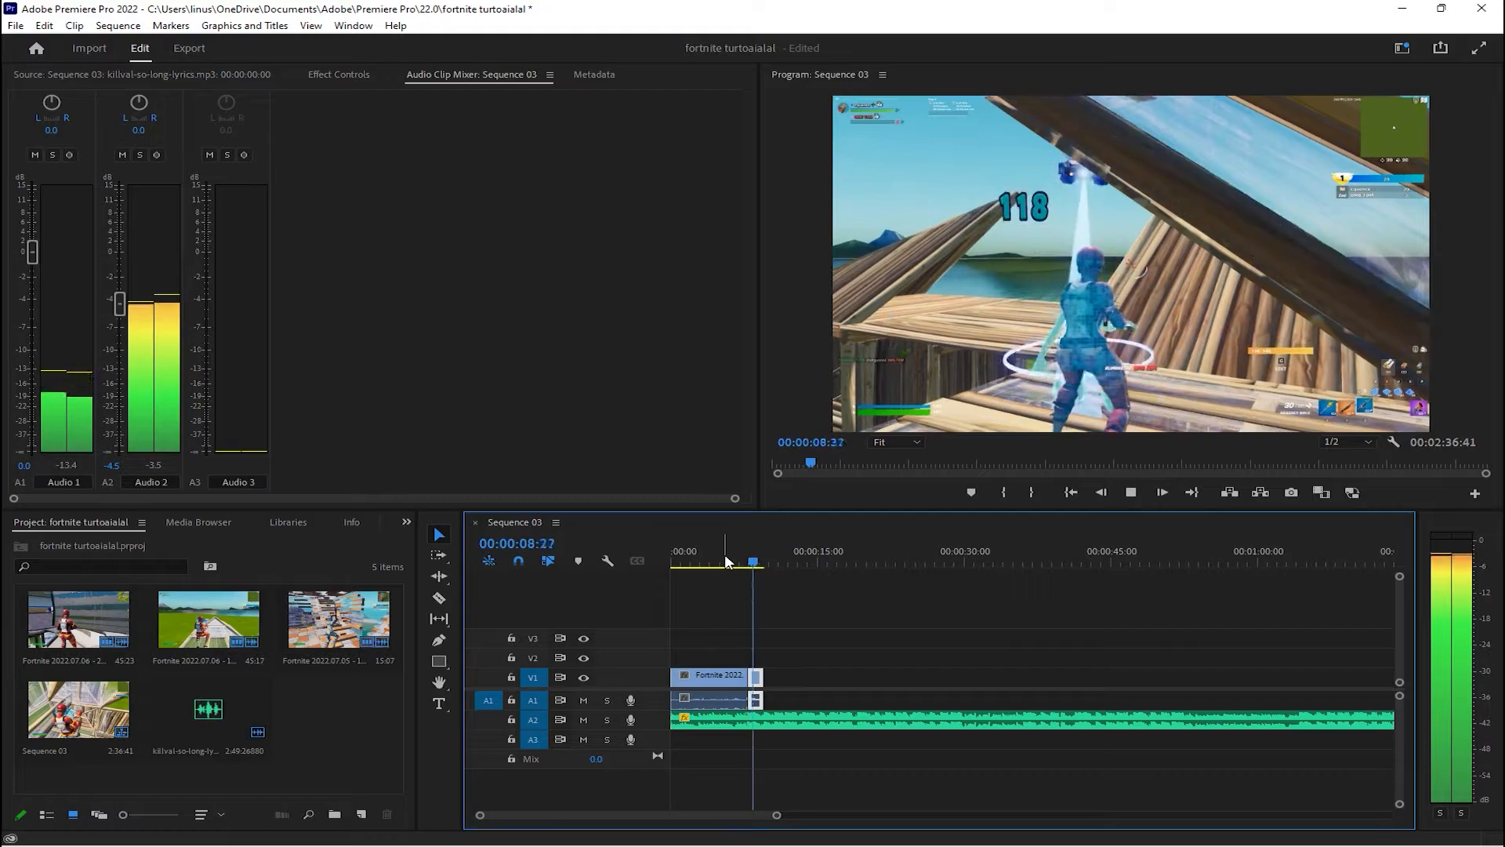
key("space")
left_click_drag(776, 814, 708, 816)
left_click_drag(828, 676, 812, 676)
Play the sequence around the elimination to check the shortened slow-motion clip against the music
left_click(779, 553)
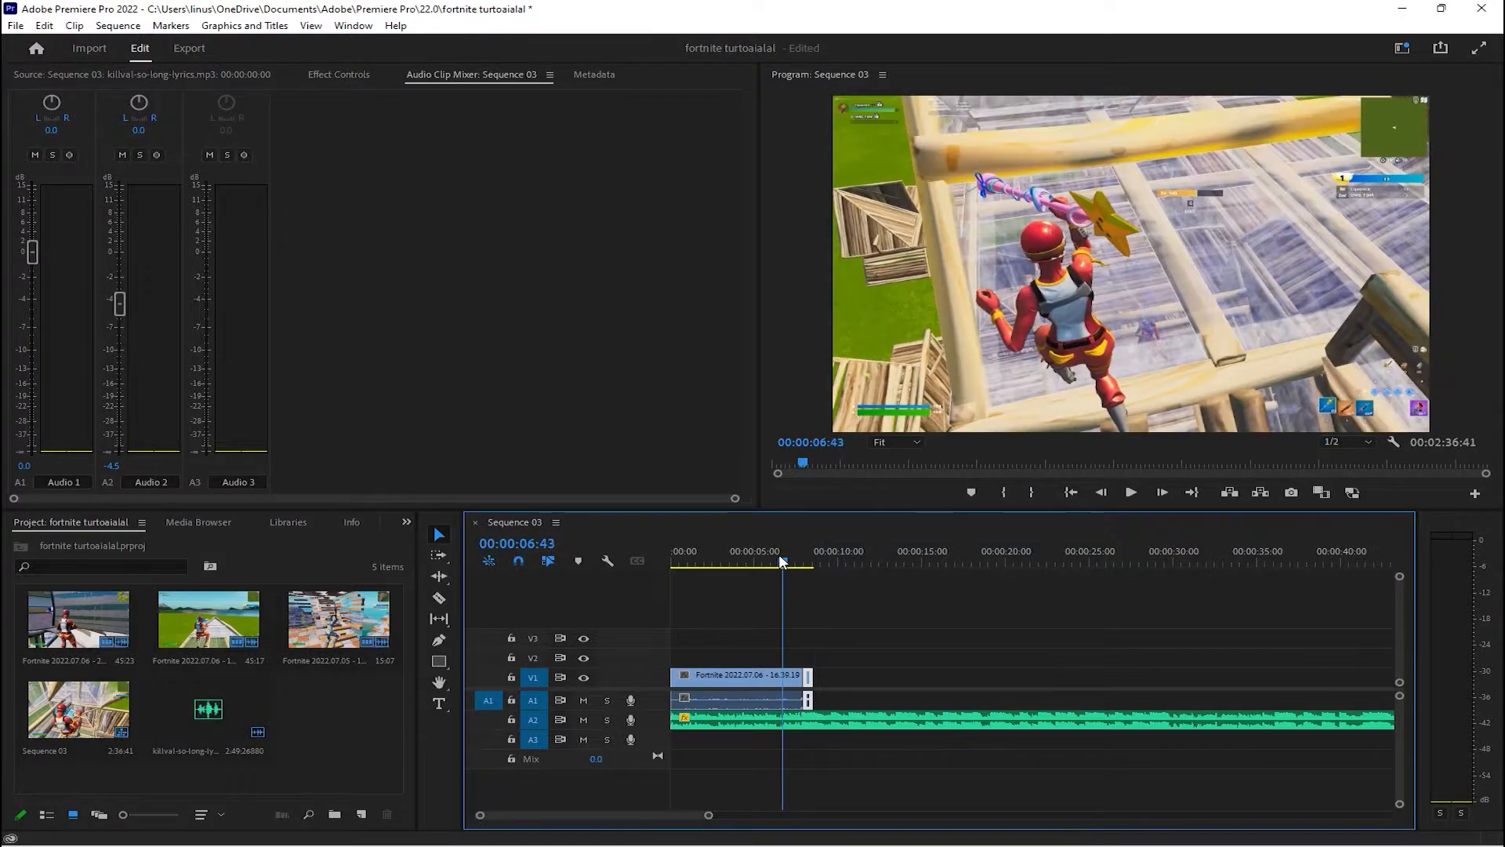
key("space")
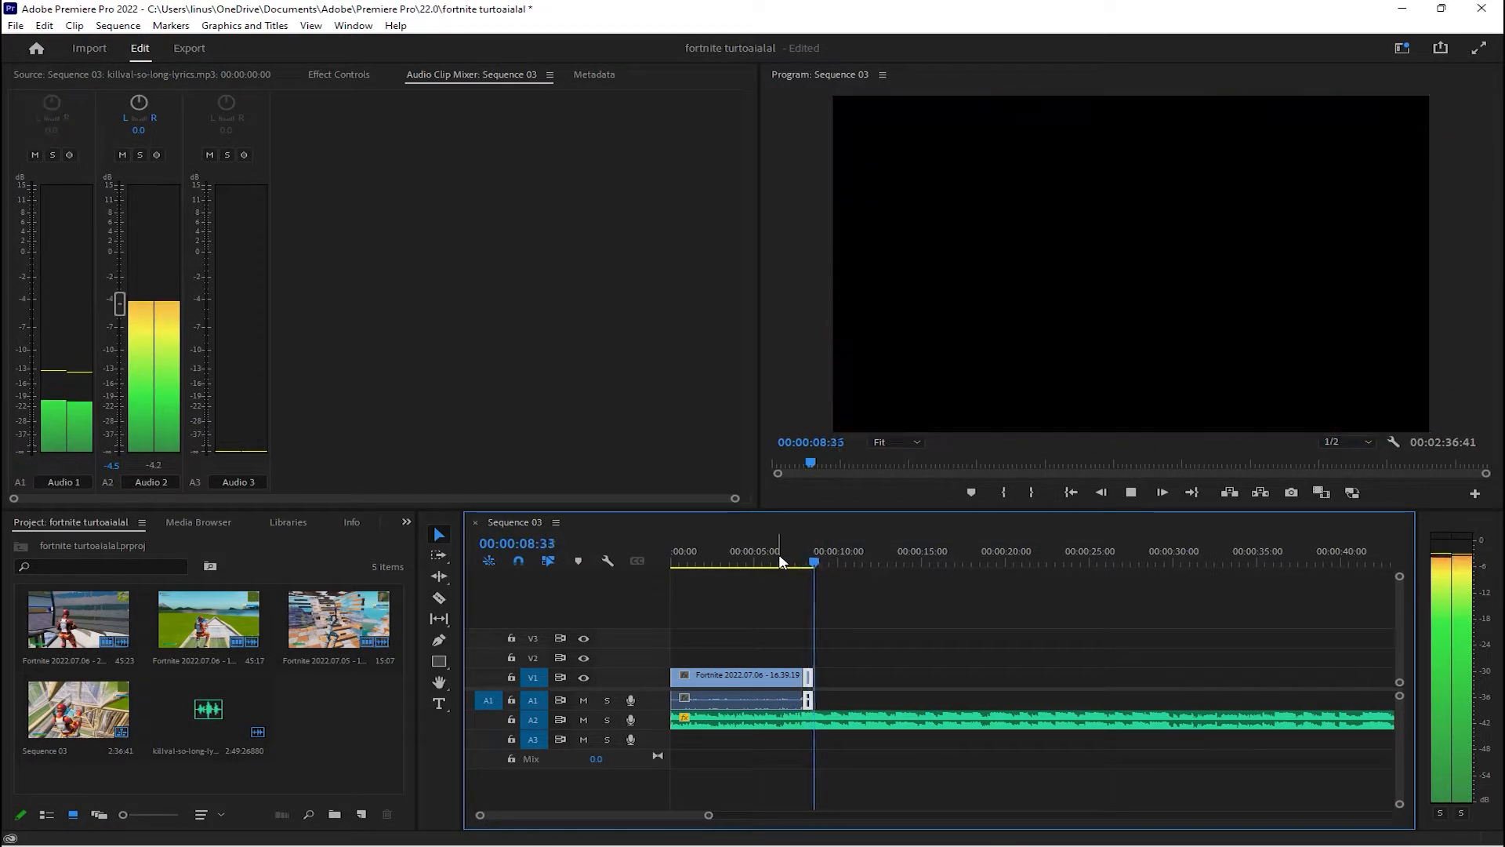
key("space")
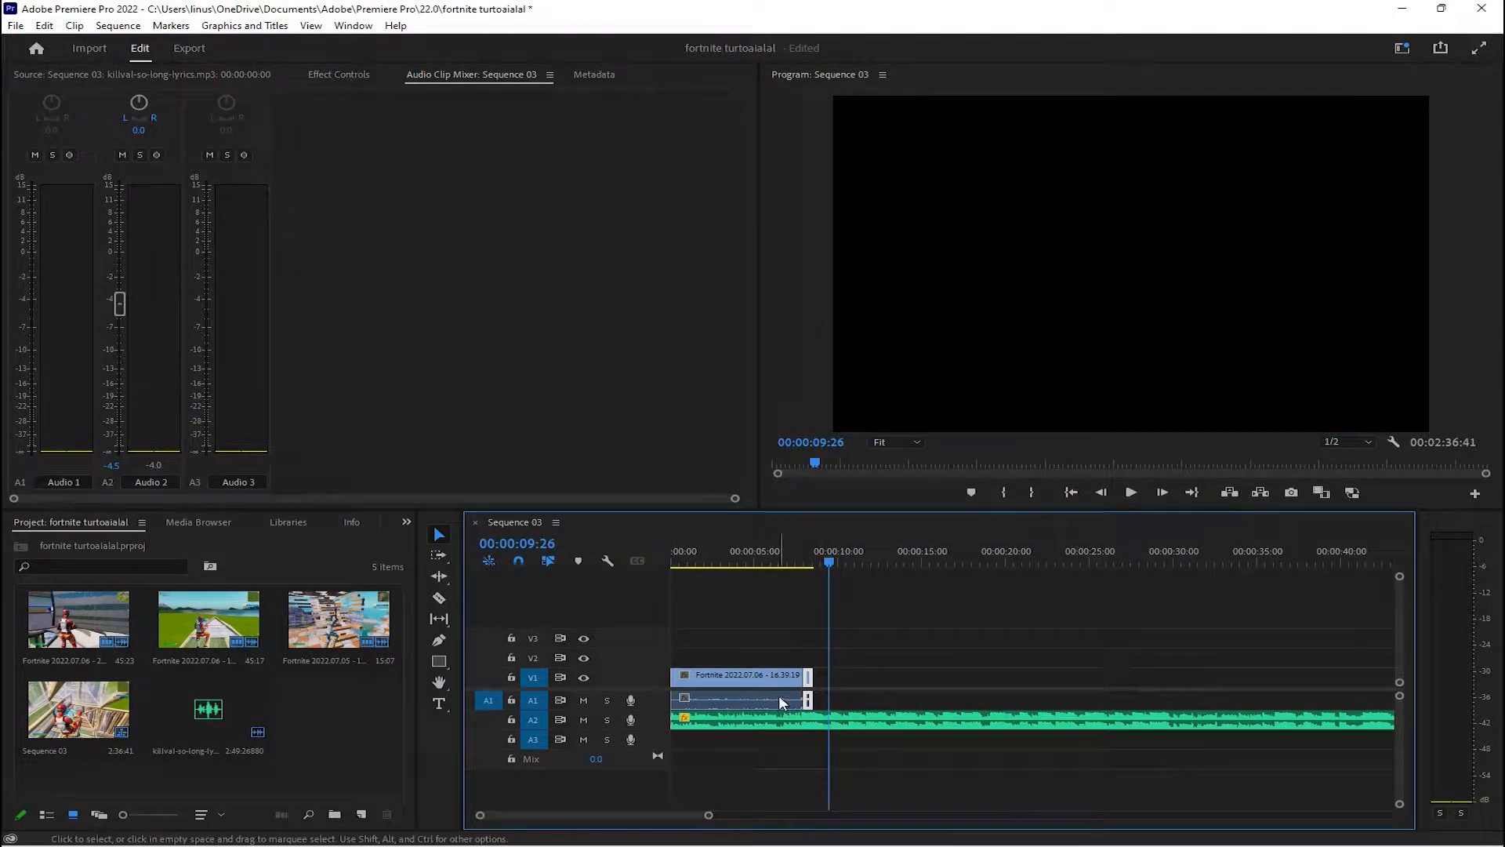
double_click(807, 683)
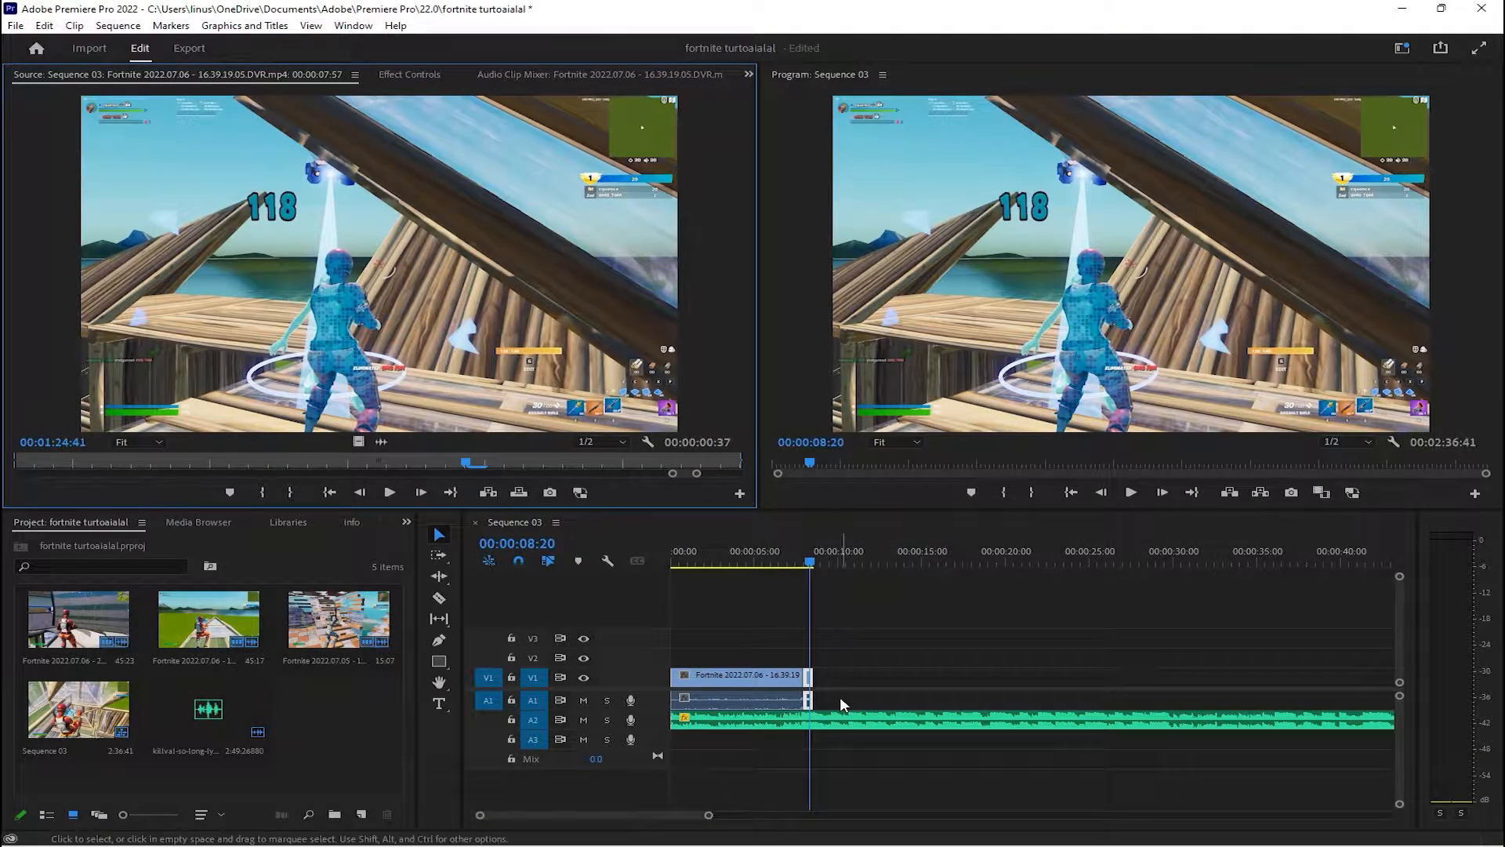
left_click(501, 73)
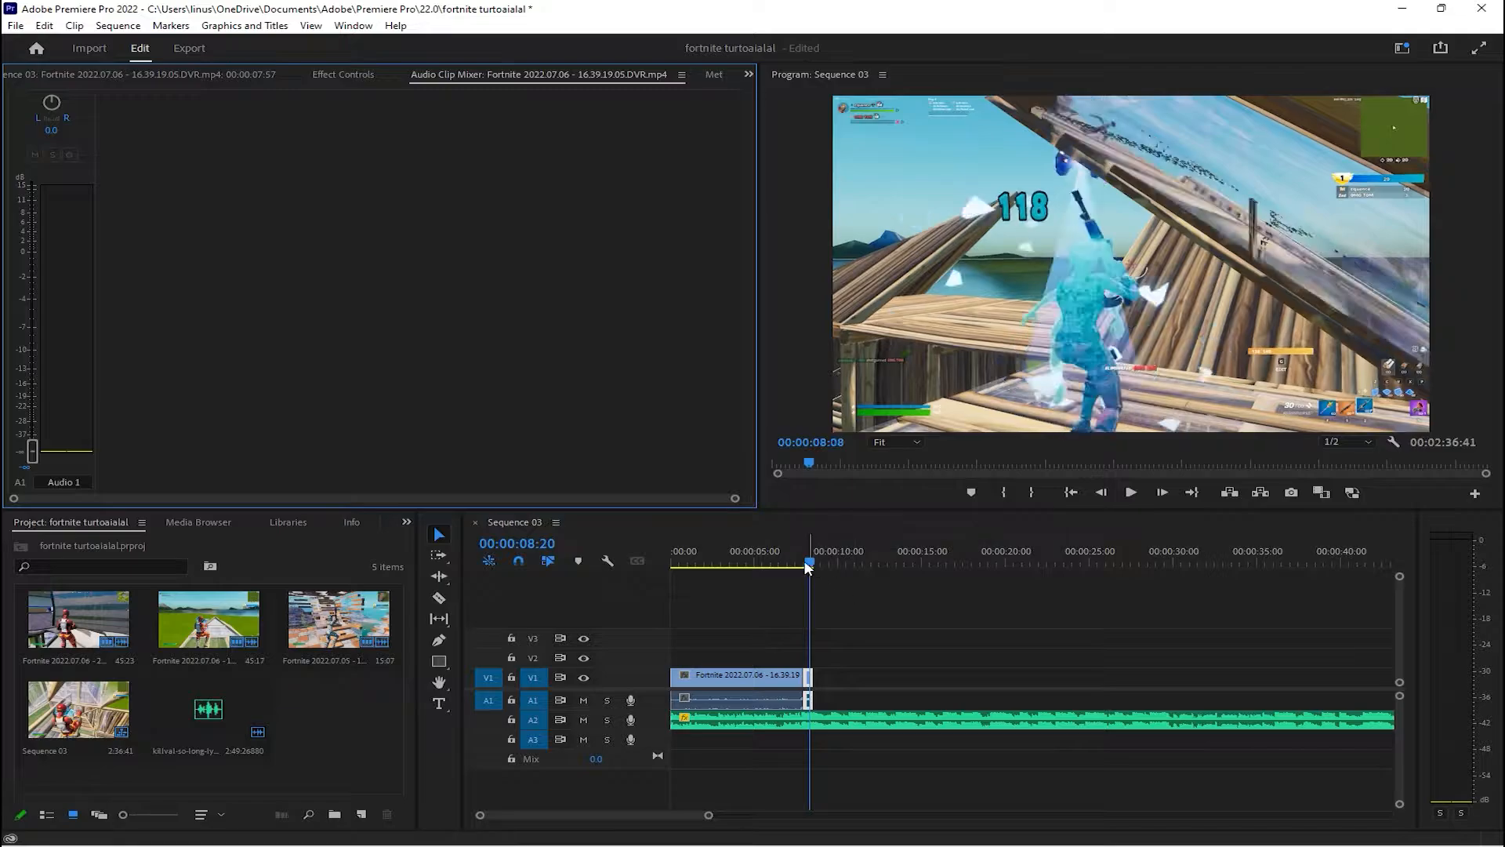
left_click(779, 562)
key("space")
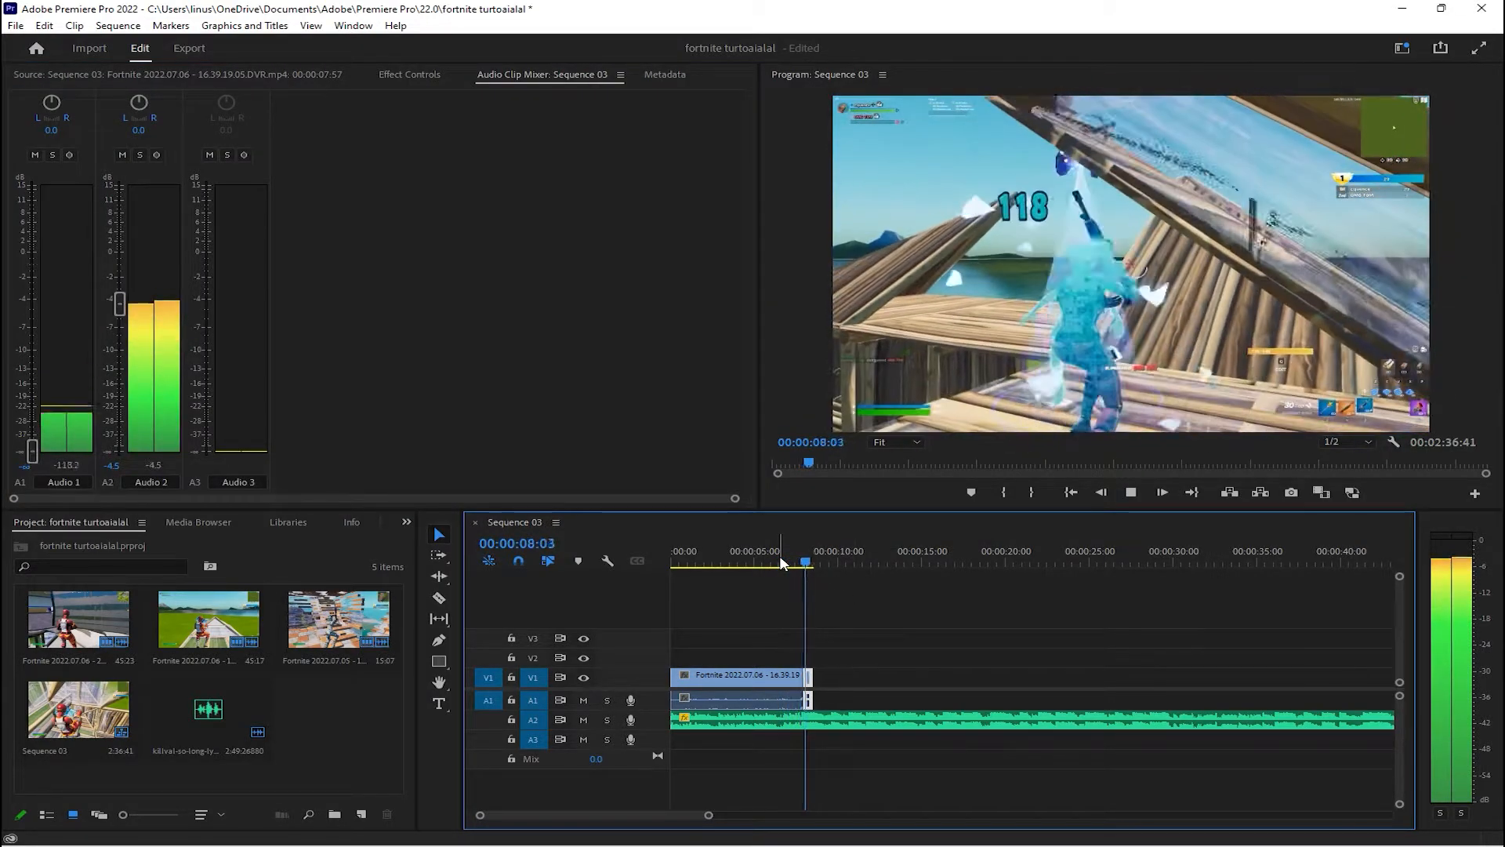
key("space")
Insert a text layer over the gameplay, starting at the beginning of the sequence
key("Home")
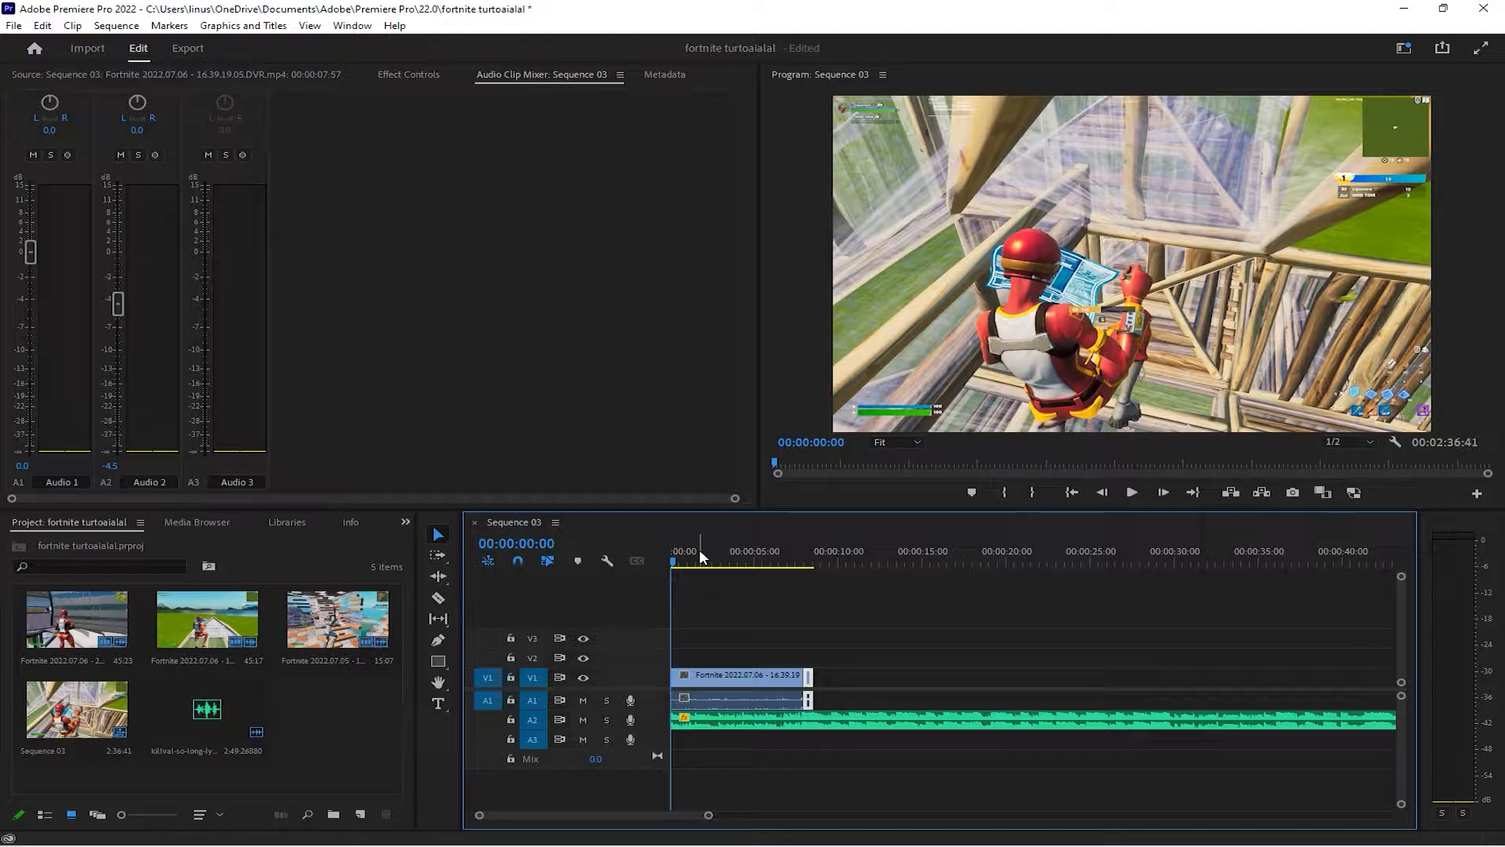
left_click_drag(684, 559, 671, 561)
mouse_move(465, 605)
left_mouse_down()
mouse_move(552, 599)
mouse_move(465, 599)
left_mouse_up()
left_click(439, 704)
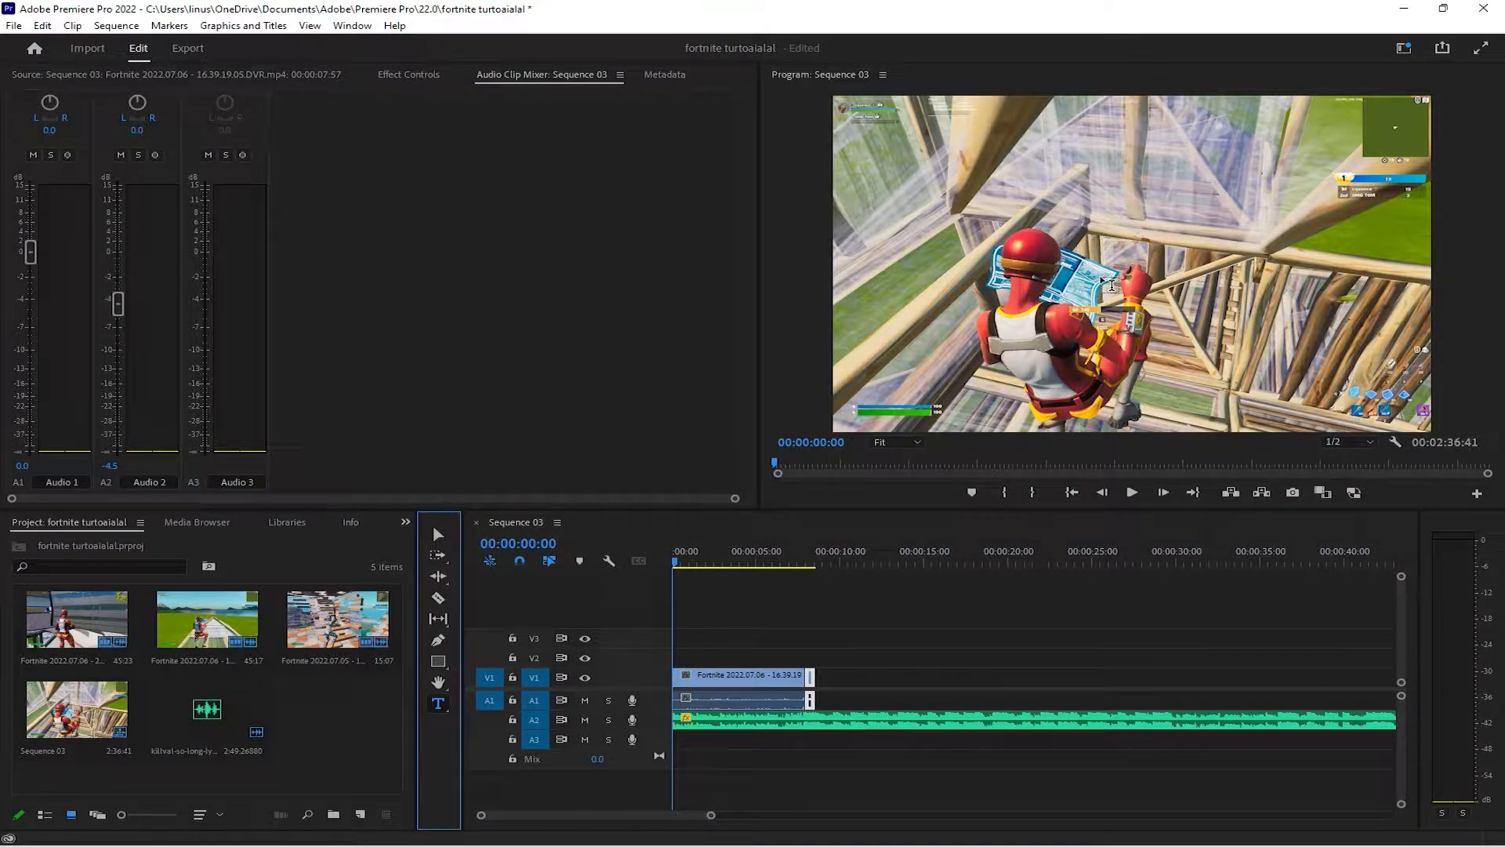
left_click(1001, 243)
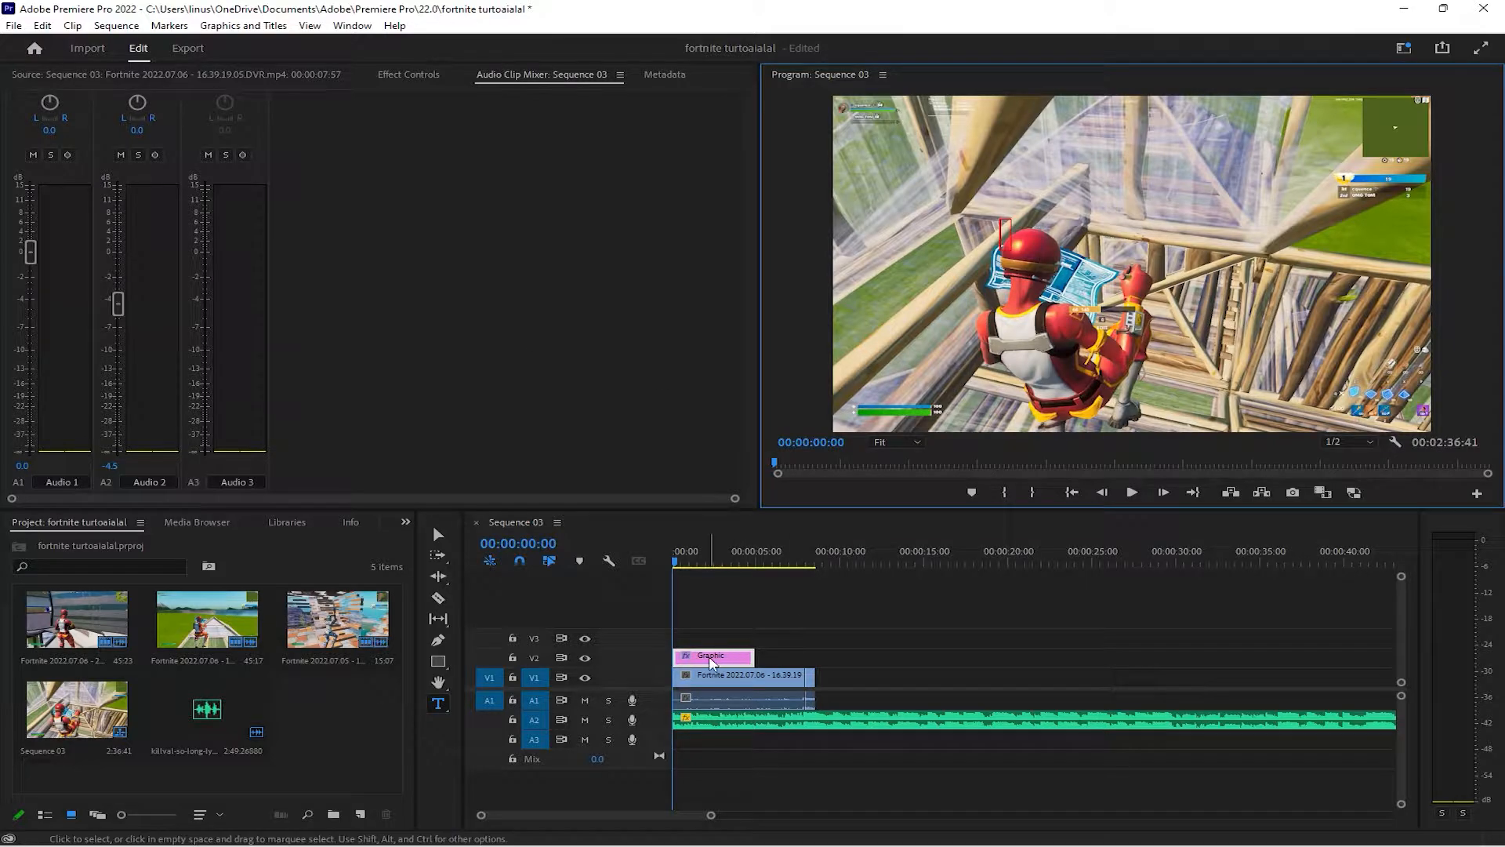
Move the V2 text graphic to start at 00:00:02:19 and enter an "Edited by" credit with the editor's name
left_click_drag(710, 657, 745, 663)
mouse_move(745, 661)
left_mouse_down()
mouse_move(726, 661)
mouse_move(741, 658)
left_mouse_up()
key("space")
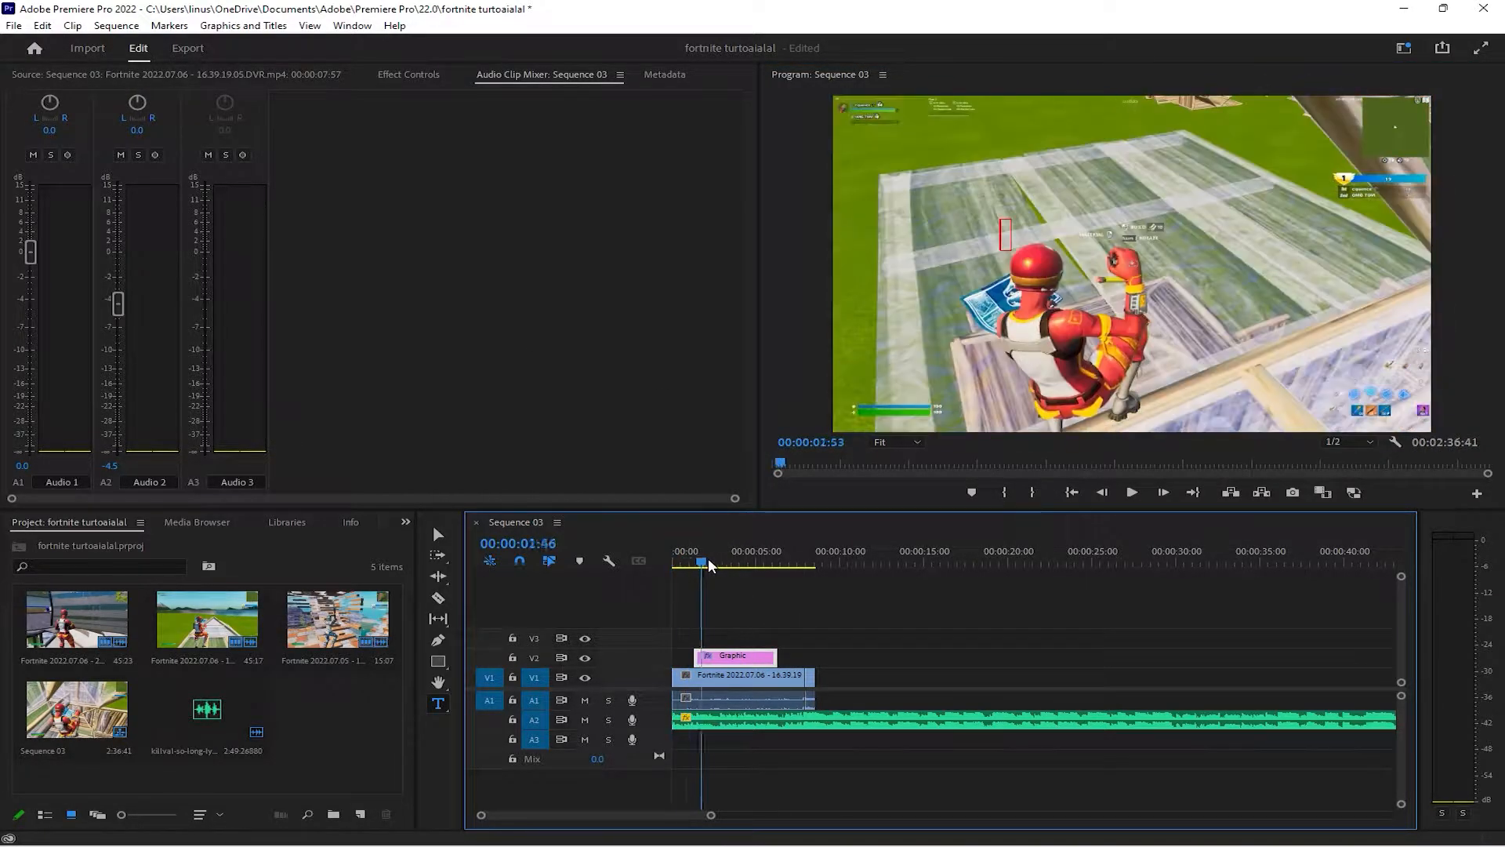
double_click(733, 665)
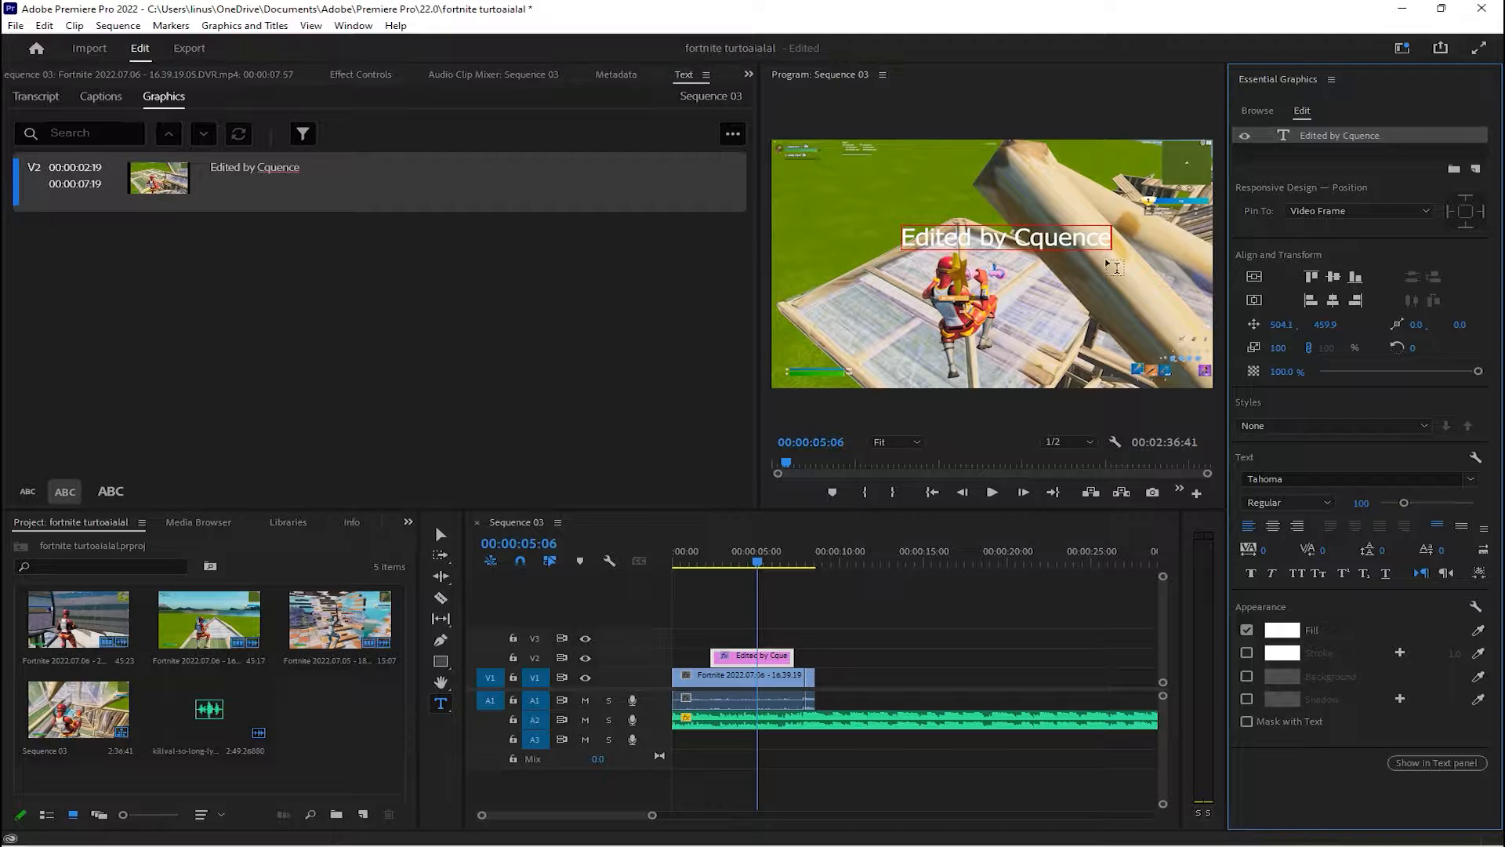
Style the credit text in Palatino Linotype Bold at 127% scale with a dark blue 0E2B54 fill
left_click(1471, 479)
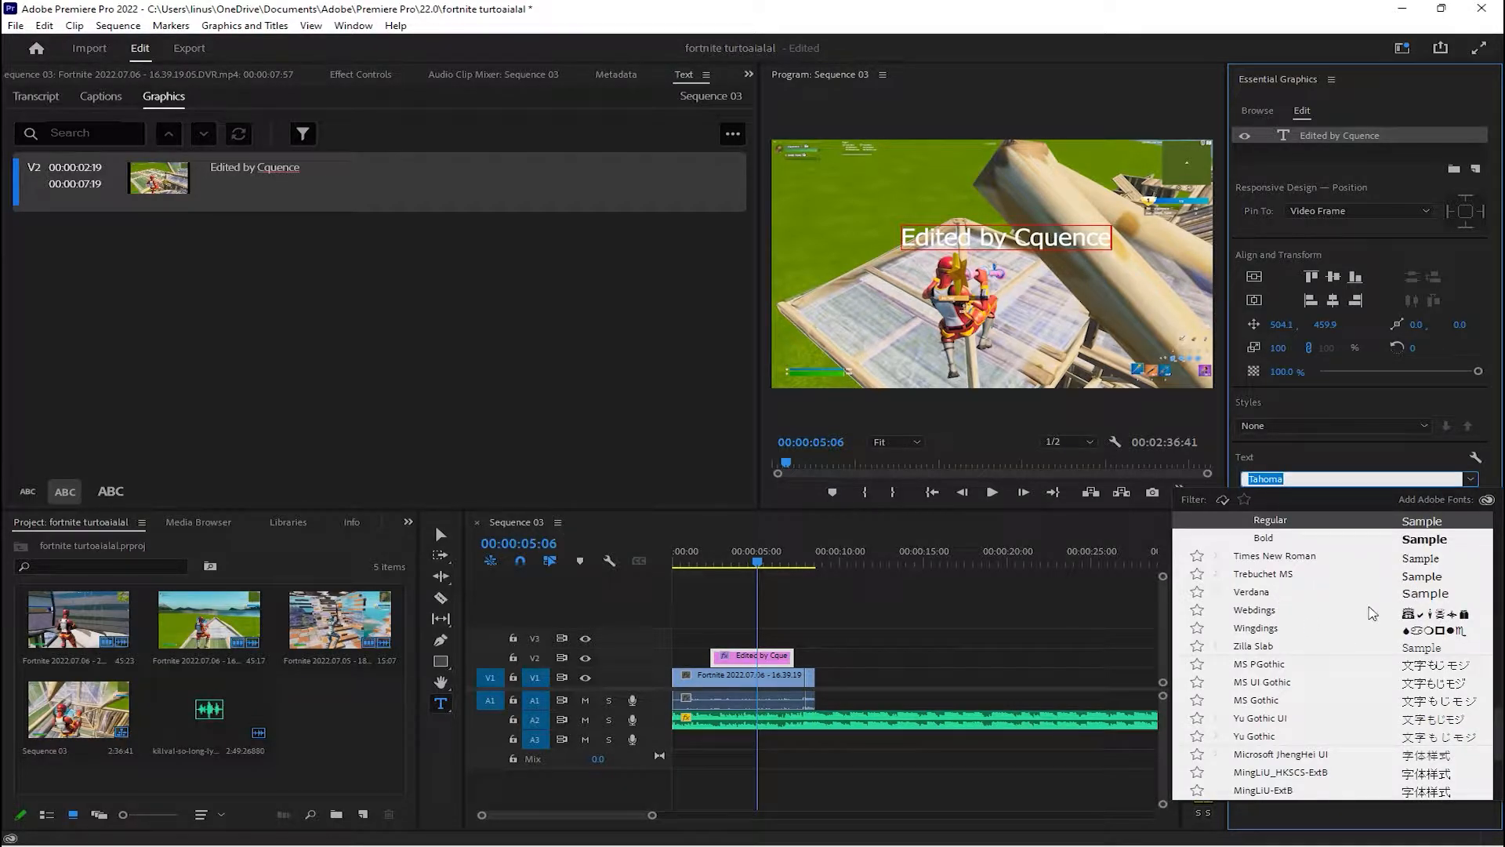
left_click(1297, 543)
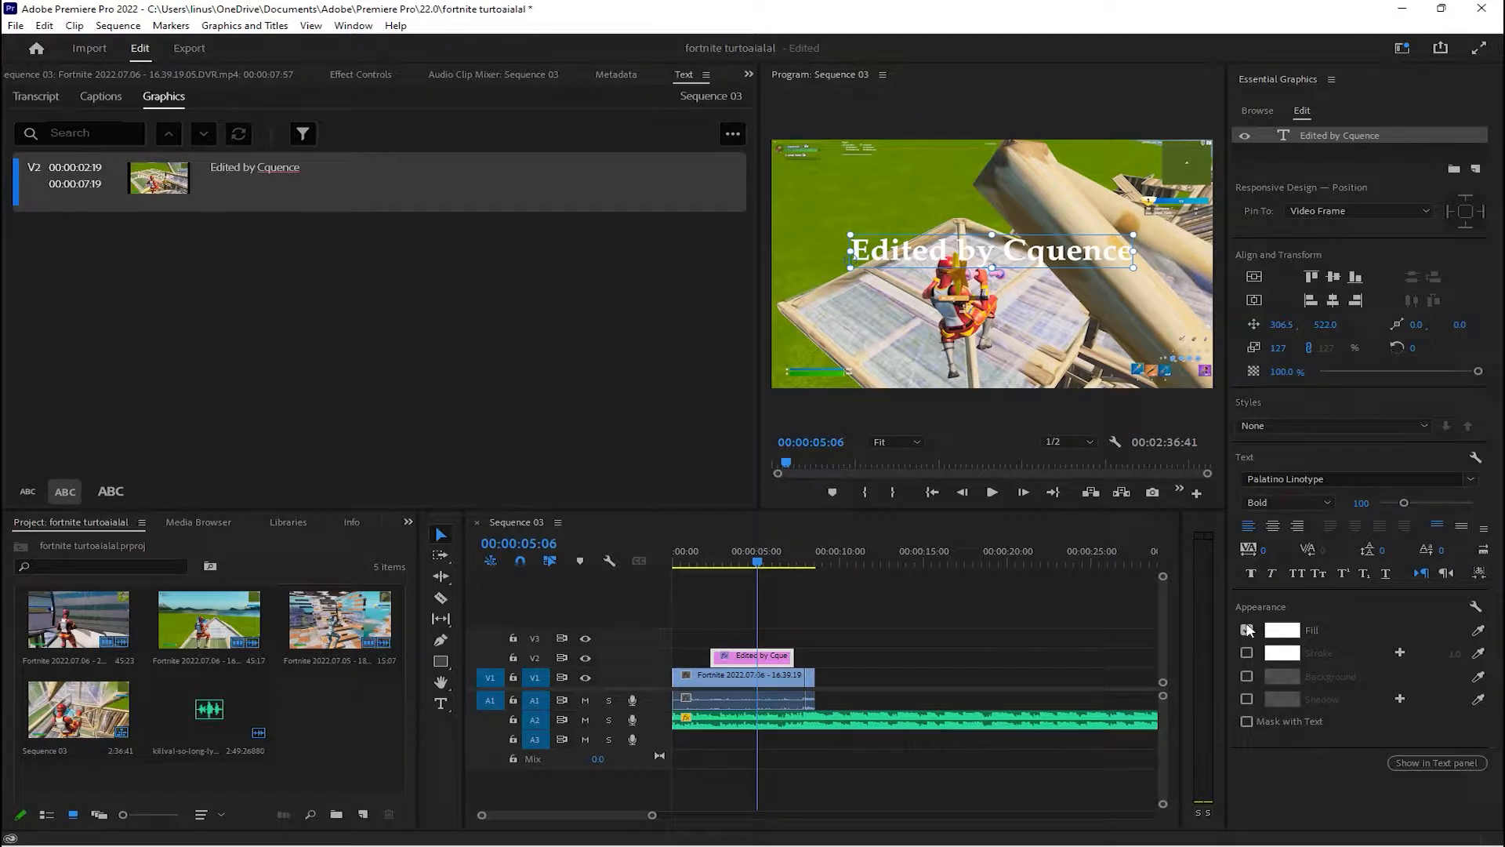
left_click(1298, 629)
left_click_drag(682, 410, 720, 453)
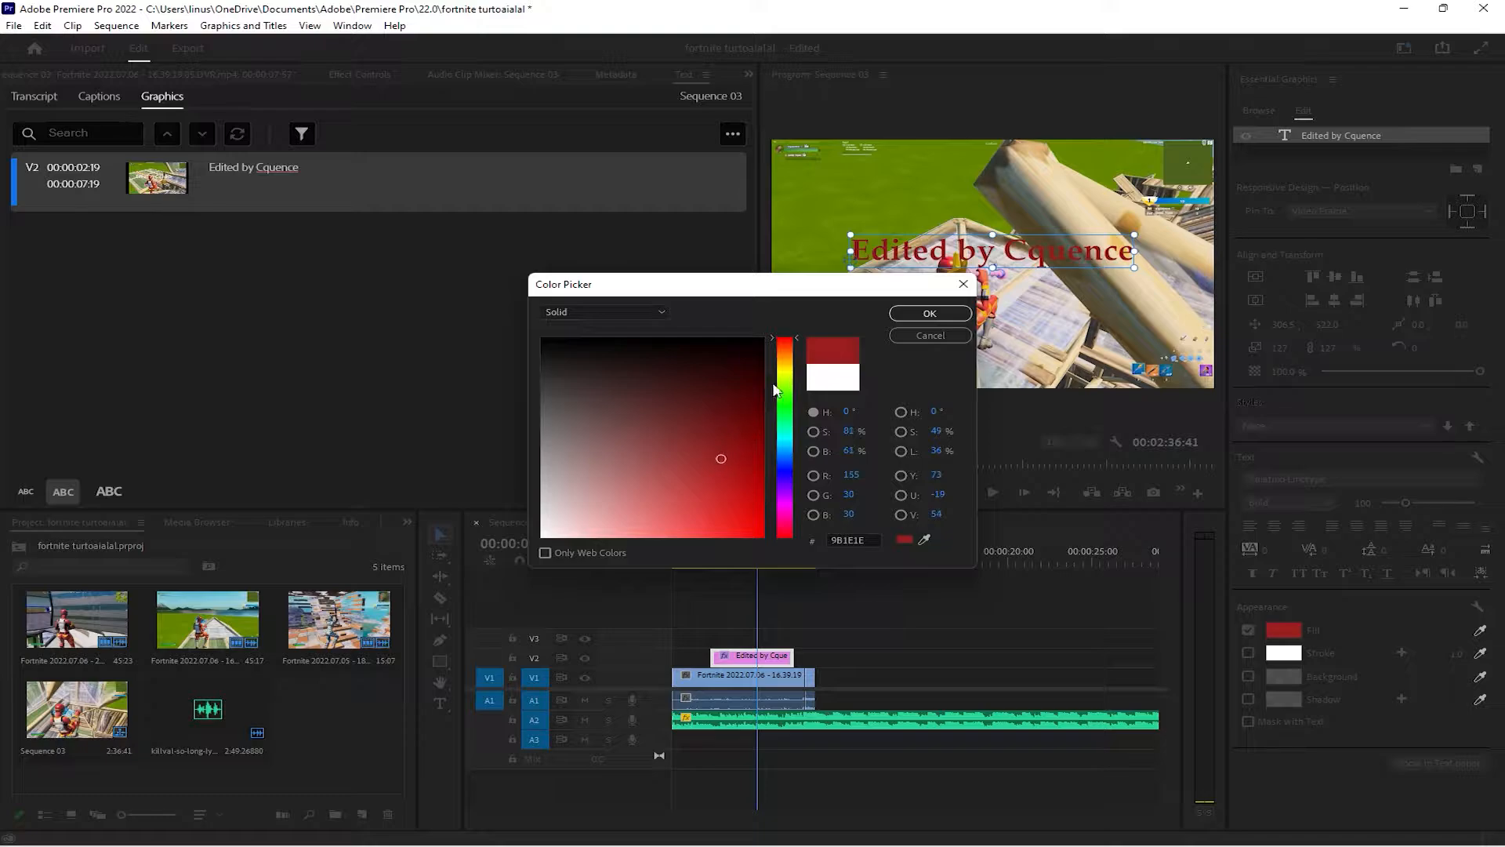
left_click_drag(784, 376, 771, 456)
mouse_move(706, 407)
left_mouse_down()
mouse_move(729, 389)
mouse_move(730, 430)
mouse_move(728, 402)
left_mouse_up()
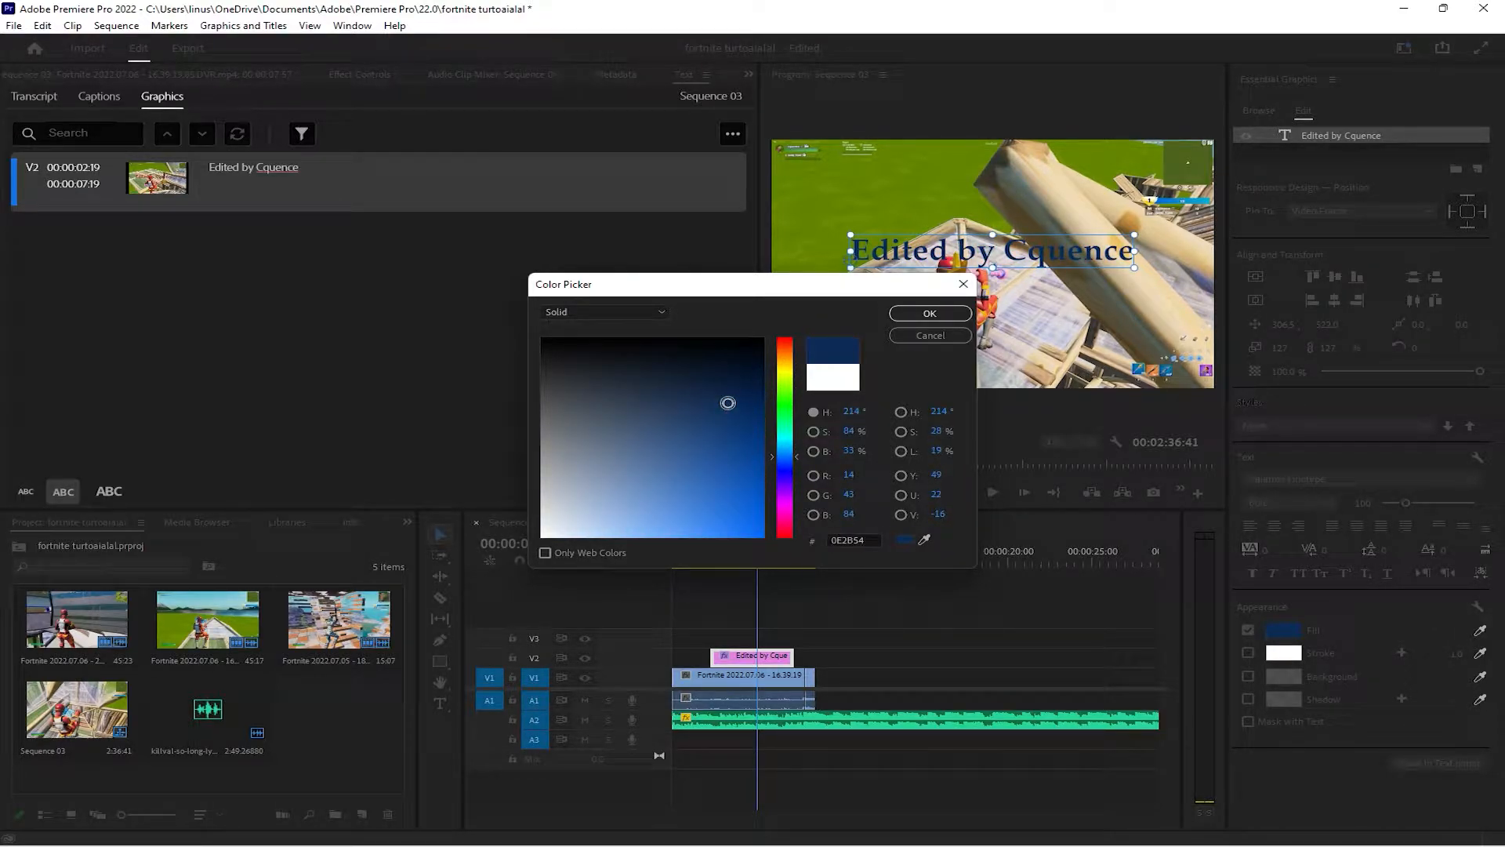
left_click(930, 312)
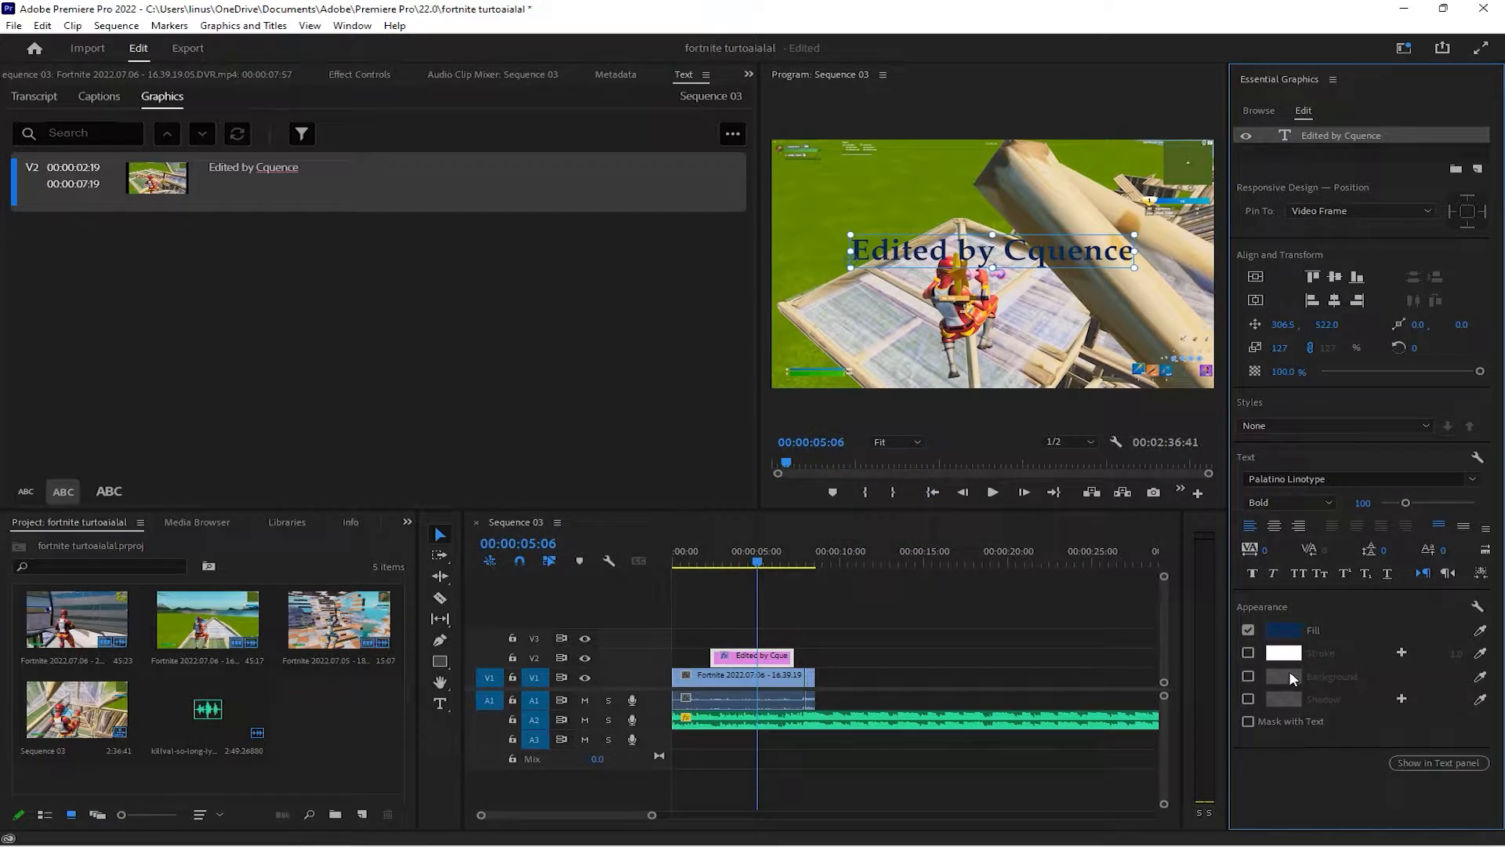
Add a light blue 75A1BA shadow to the credit text and raise the shadow's opacity to the maximum
left_click(1253, 695)
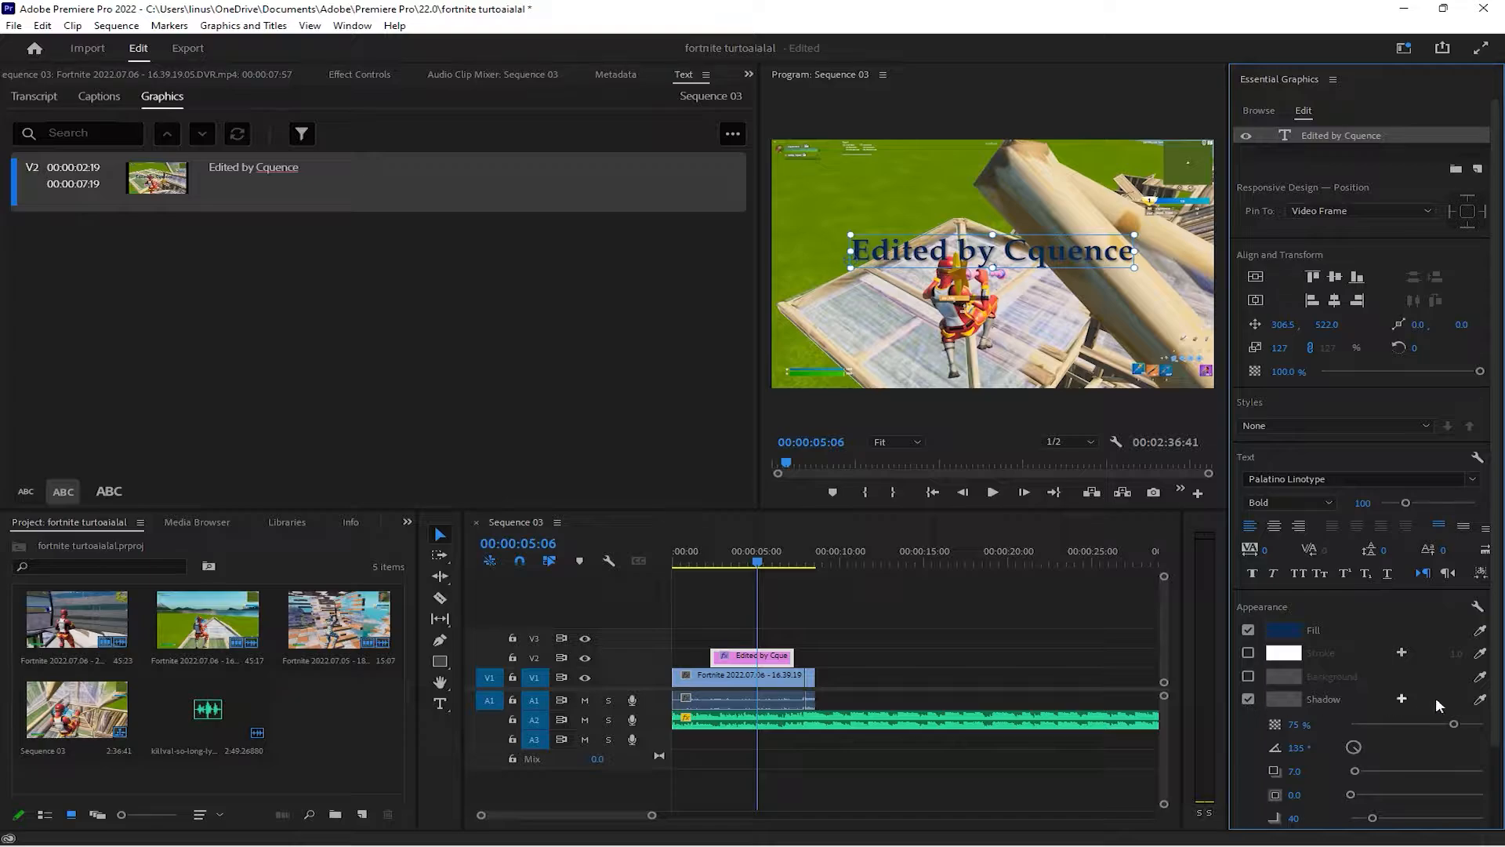
left_click(1284, 701)
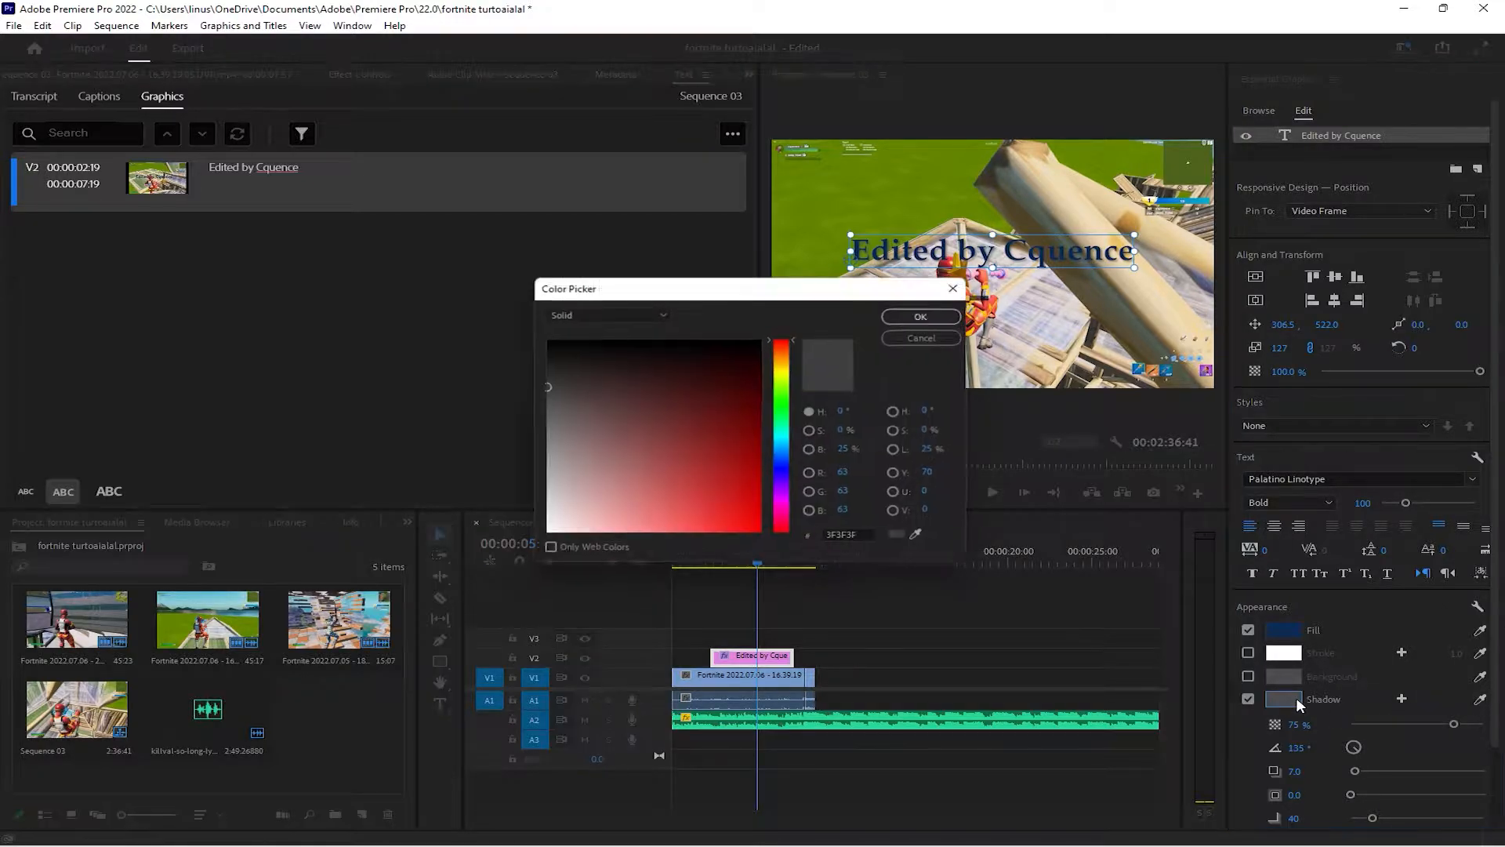
mouse_move(786, 377)
left_mouse_down()
mouse_move(784, 460)
mouse_move(690, 487)
mouse_move(689, 468)
mouse_move(641, 494)
mouse_move(608, 486)
left_mouse_up()
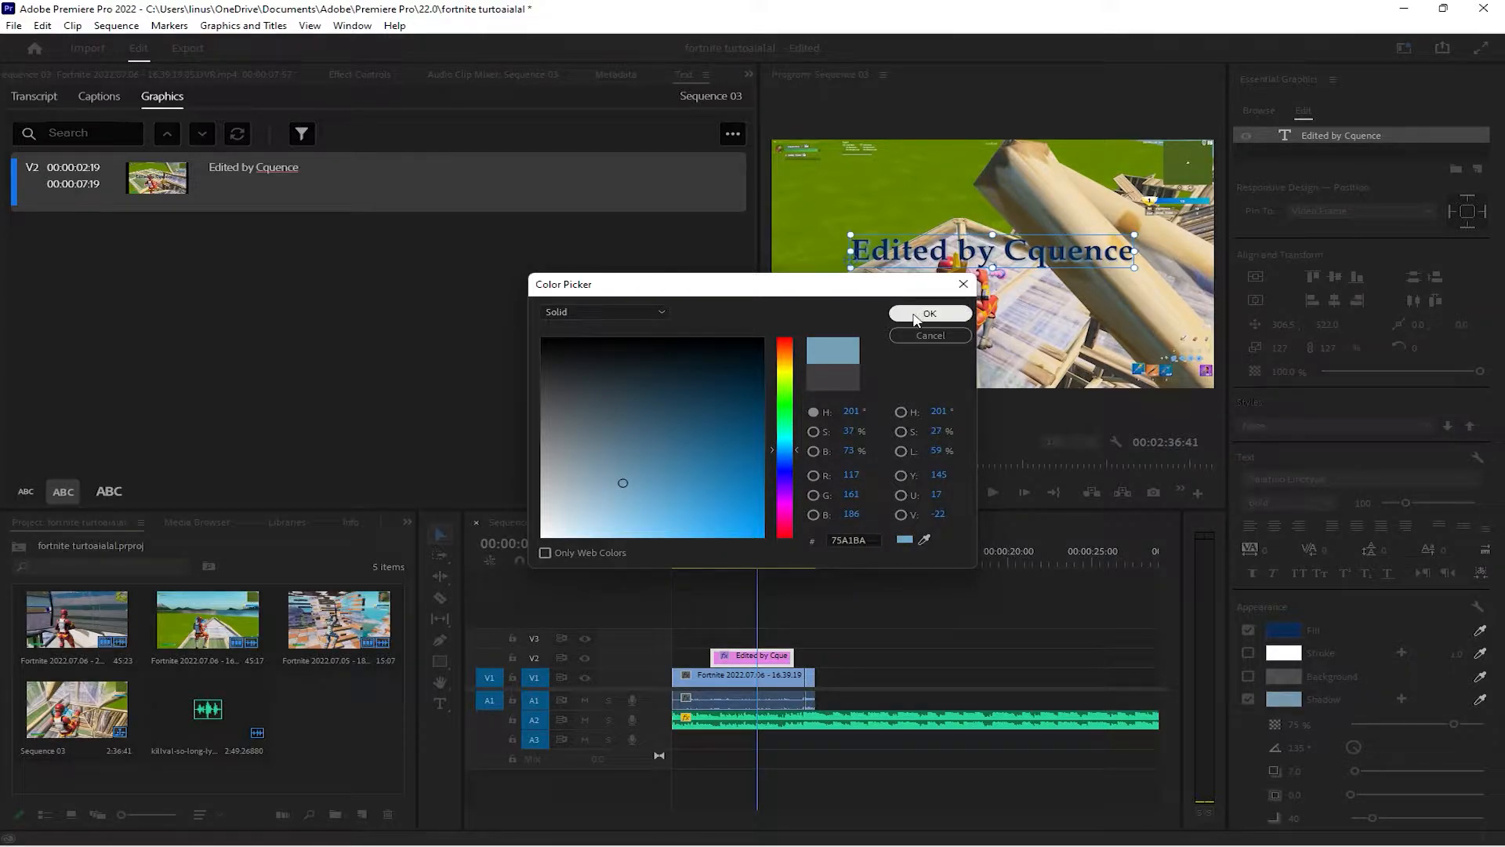
left_click(928, 313)
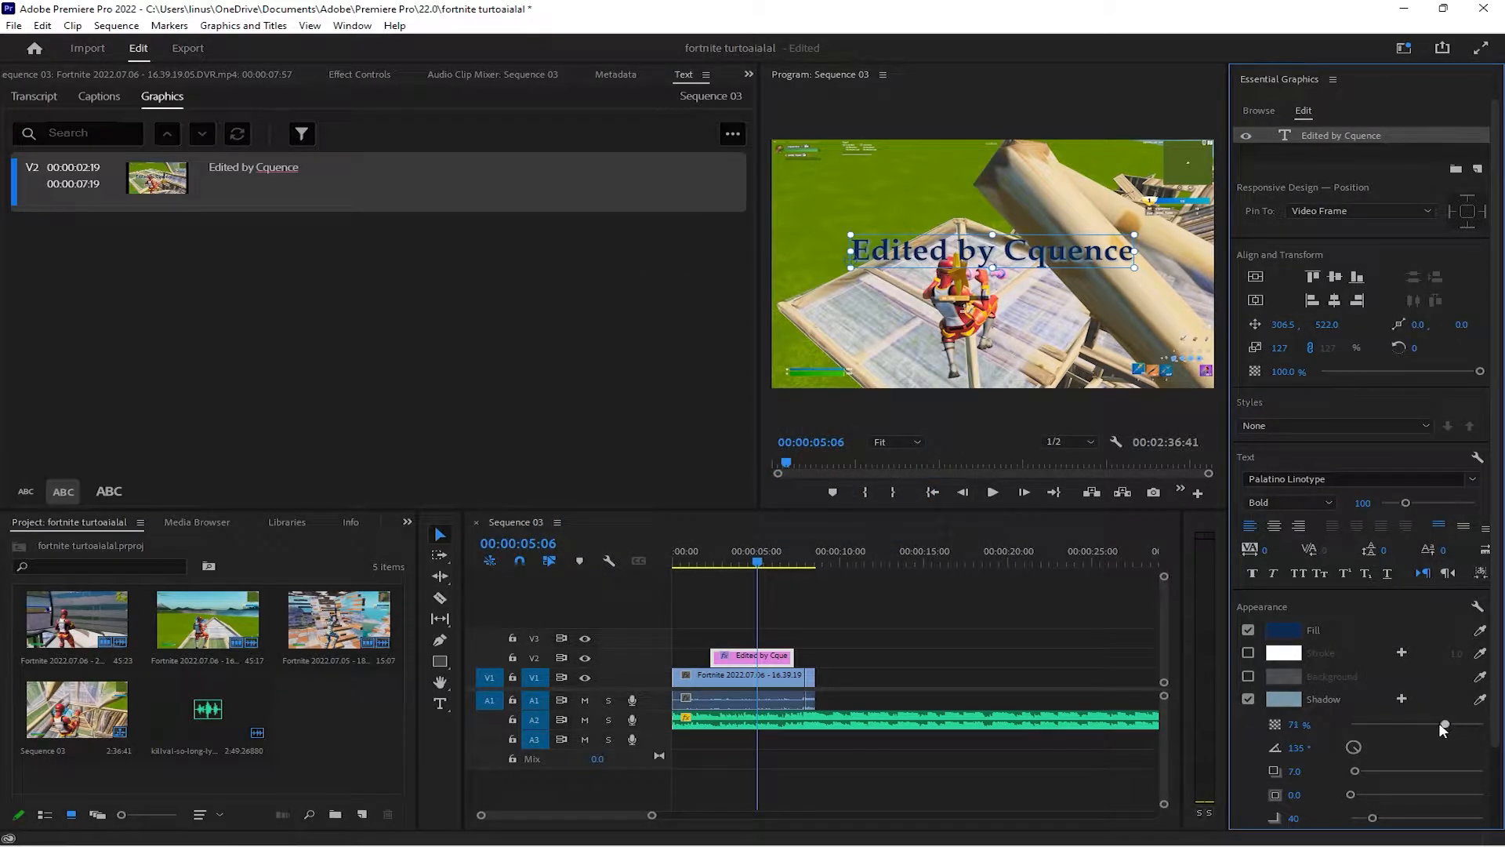
left_click_drag(1441, 723, 1487, 725)
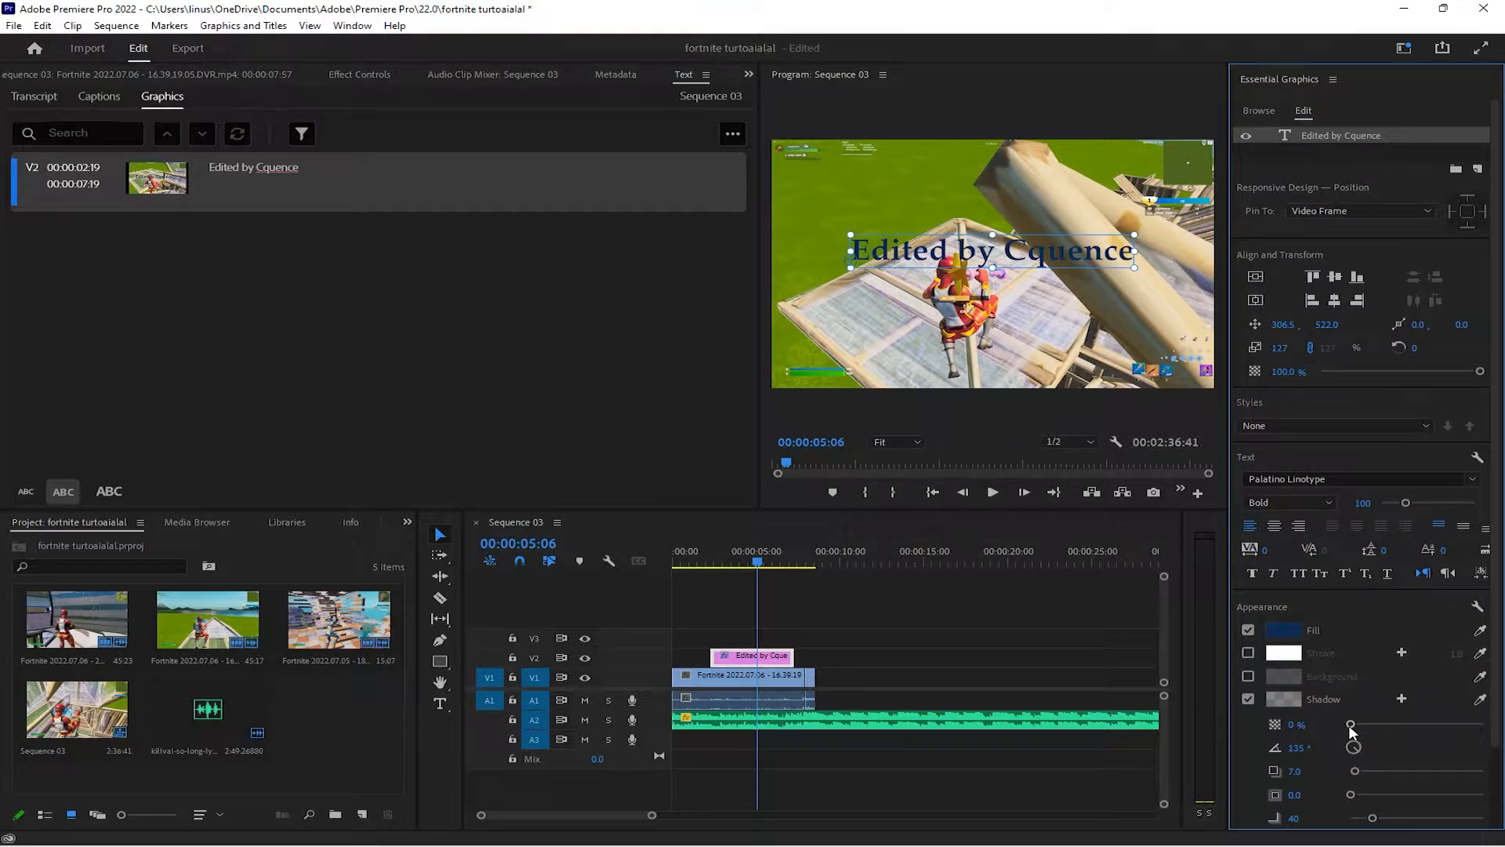
left_click_drag(1350, 724, 1485, 724)
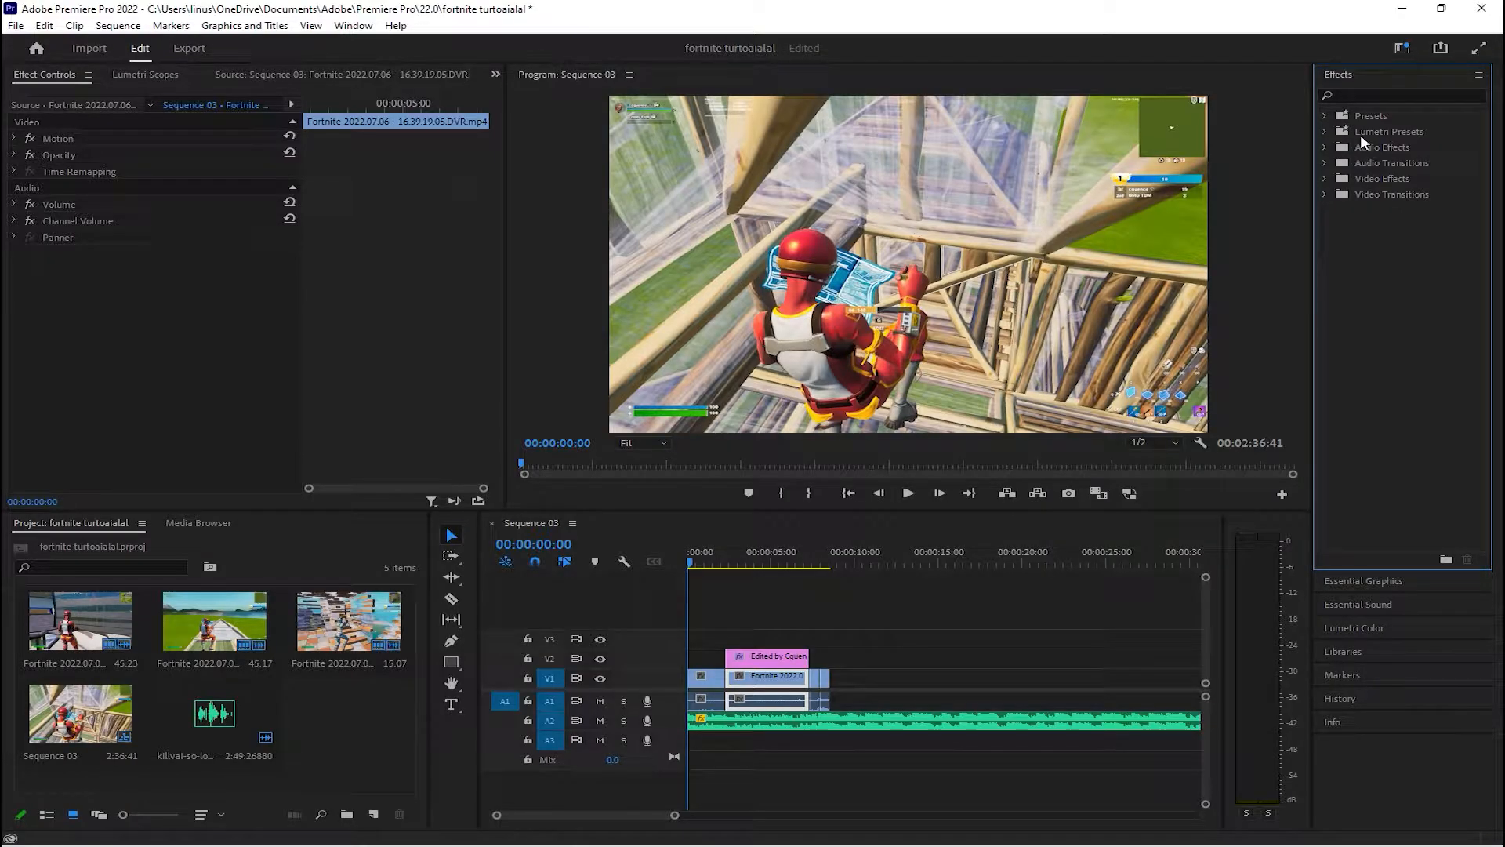
Apply the Camera Blur video effect to the V1 clip segment beneath the credit text
left_click(1323, 179)
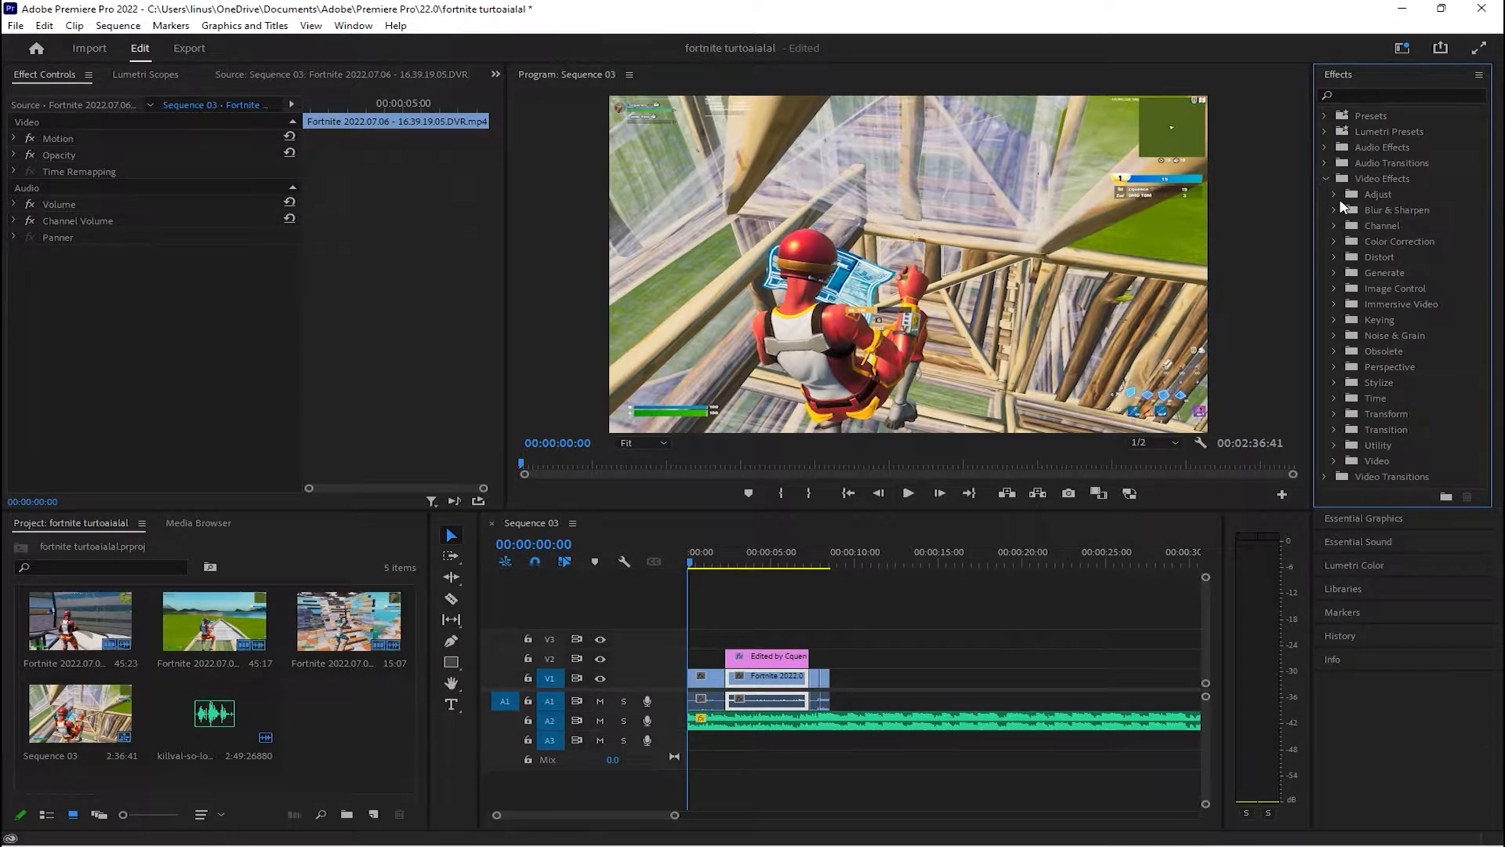
left_click(1333, 210)
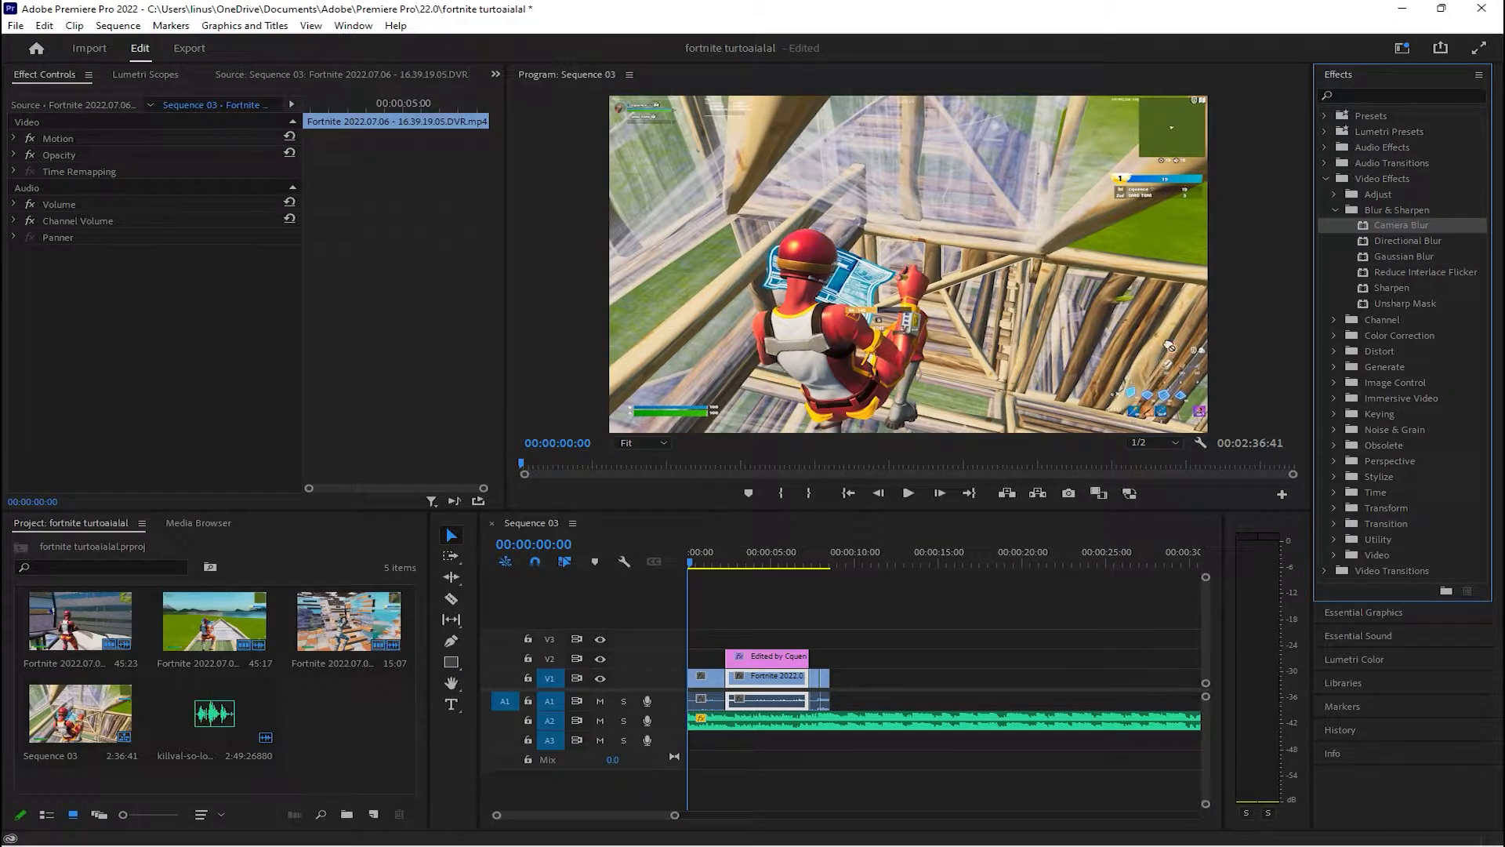
left_click_drag(1402, 225, 754, 679)
Play the sequence from near the start to check the blurred section and the elimination after it
left_click(712, 561)
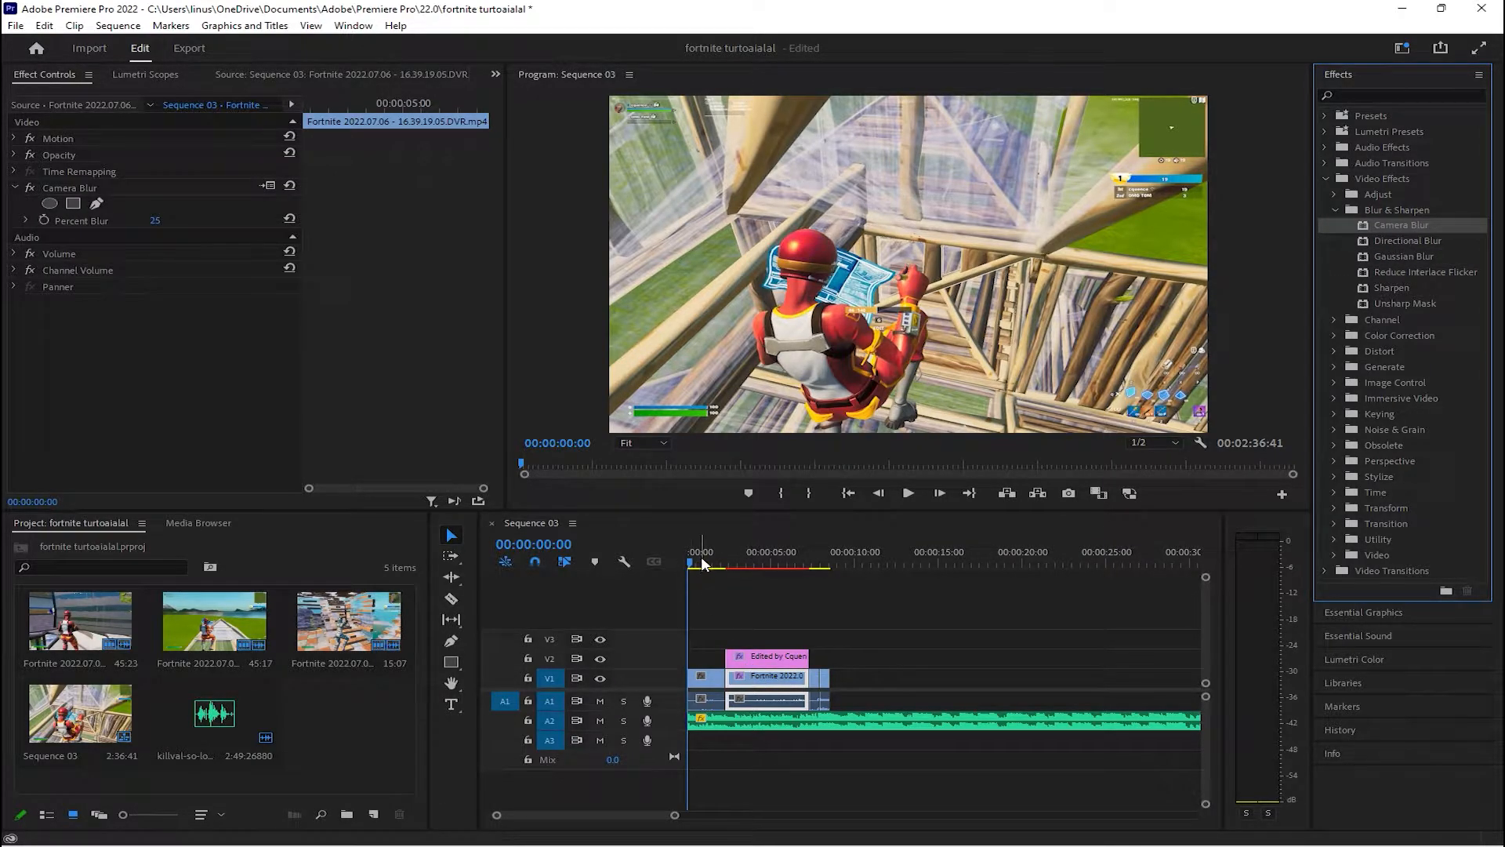
left_click_drag(713, 561, 706, 562)
key("space")
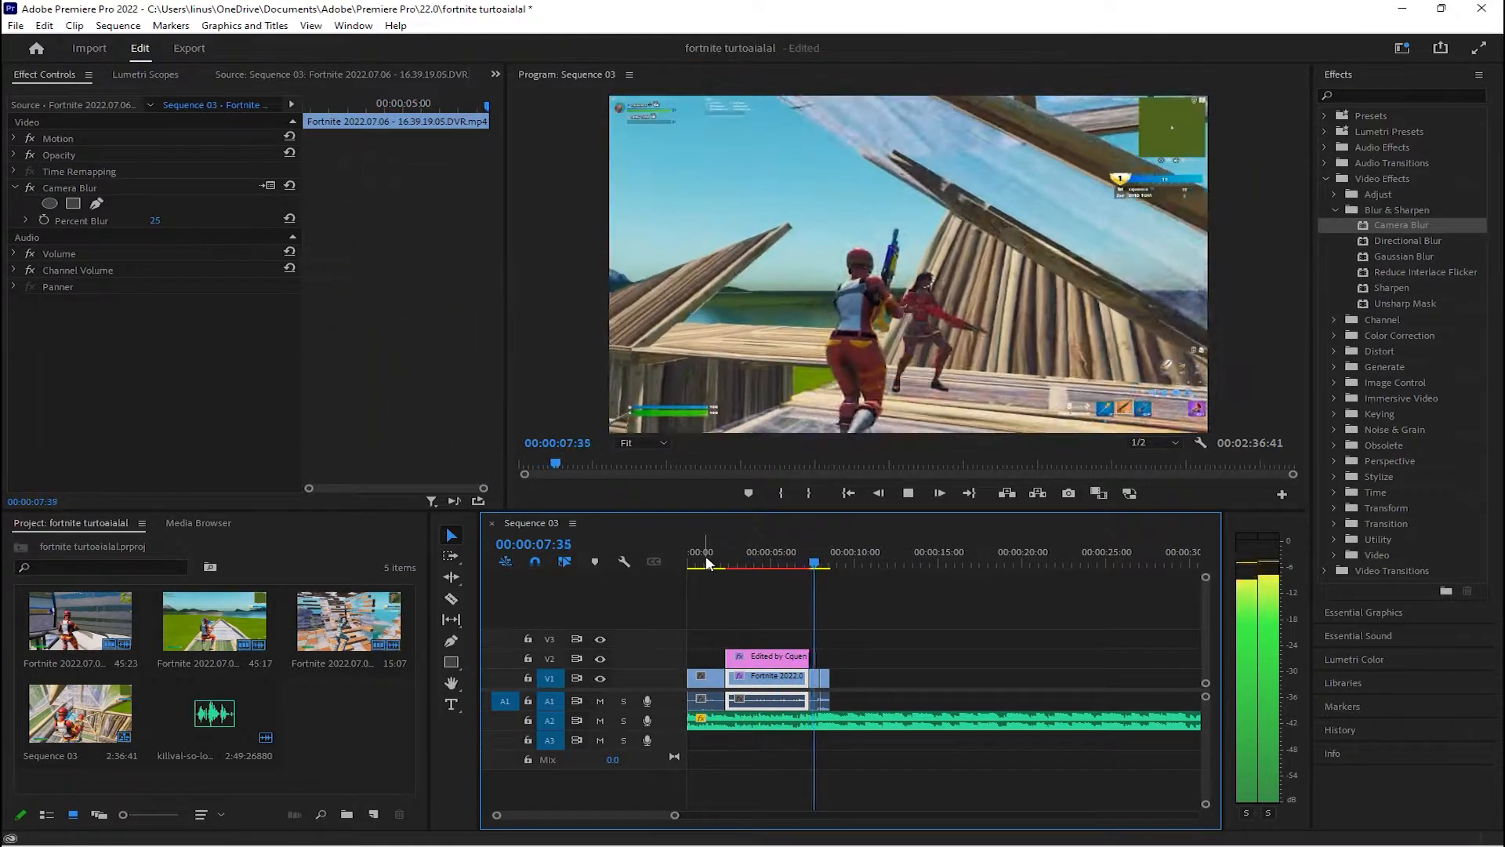
key("space")
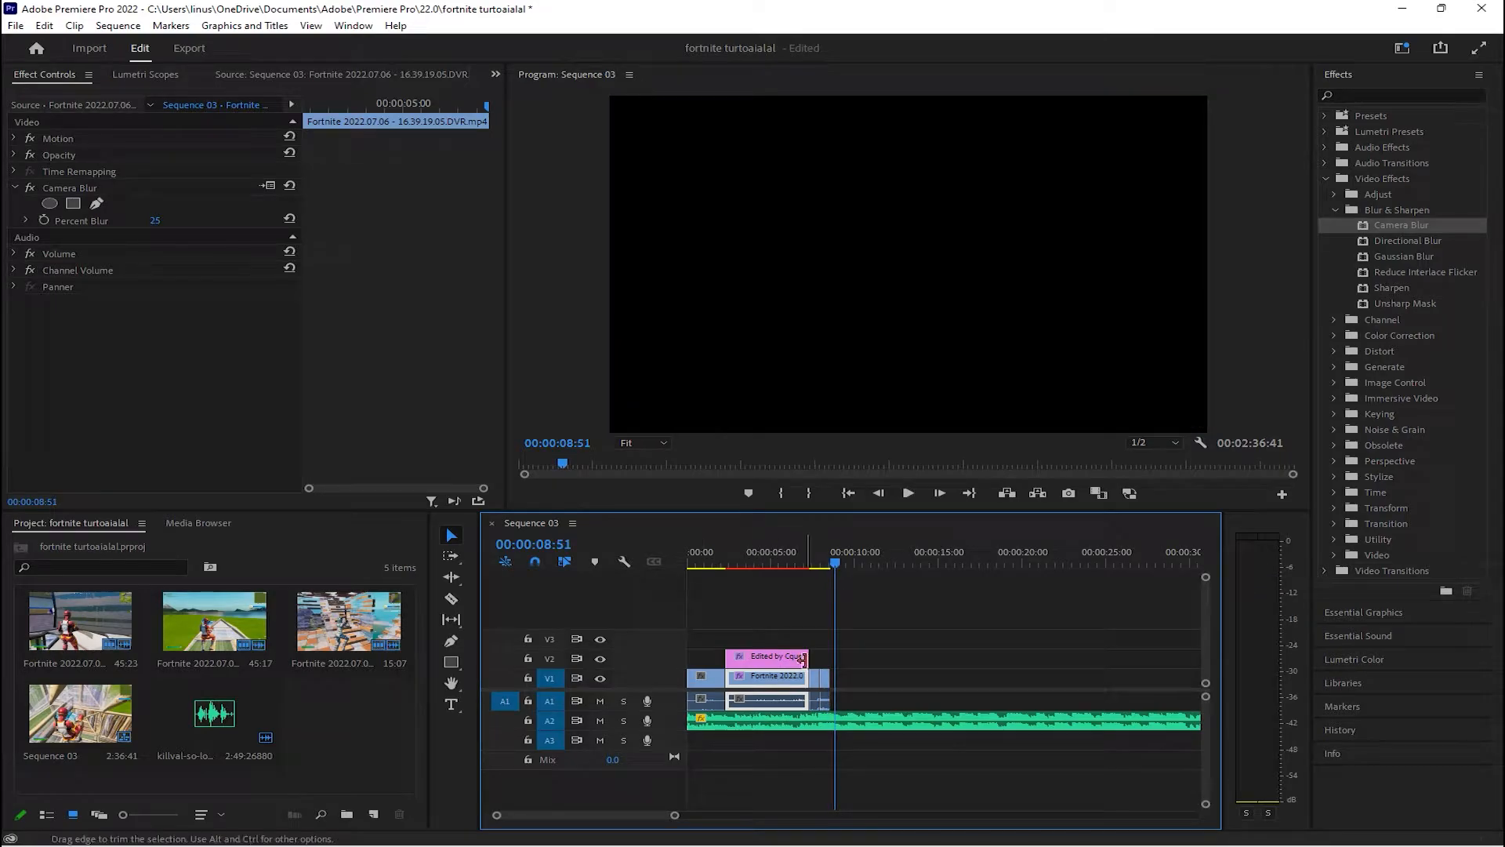
mouse_move(818, 551)
left_mouse_down()
mouse_move(813, 535)
mouse_move(825, 549)
left_mouse_up()
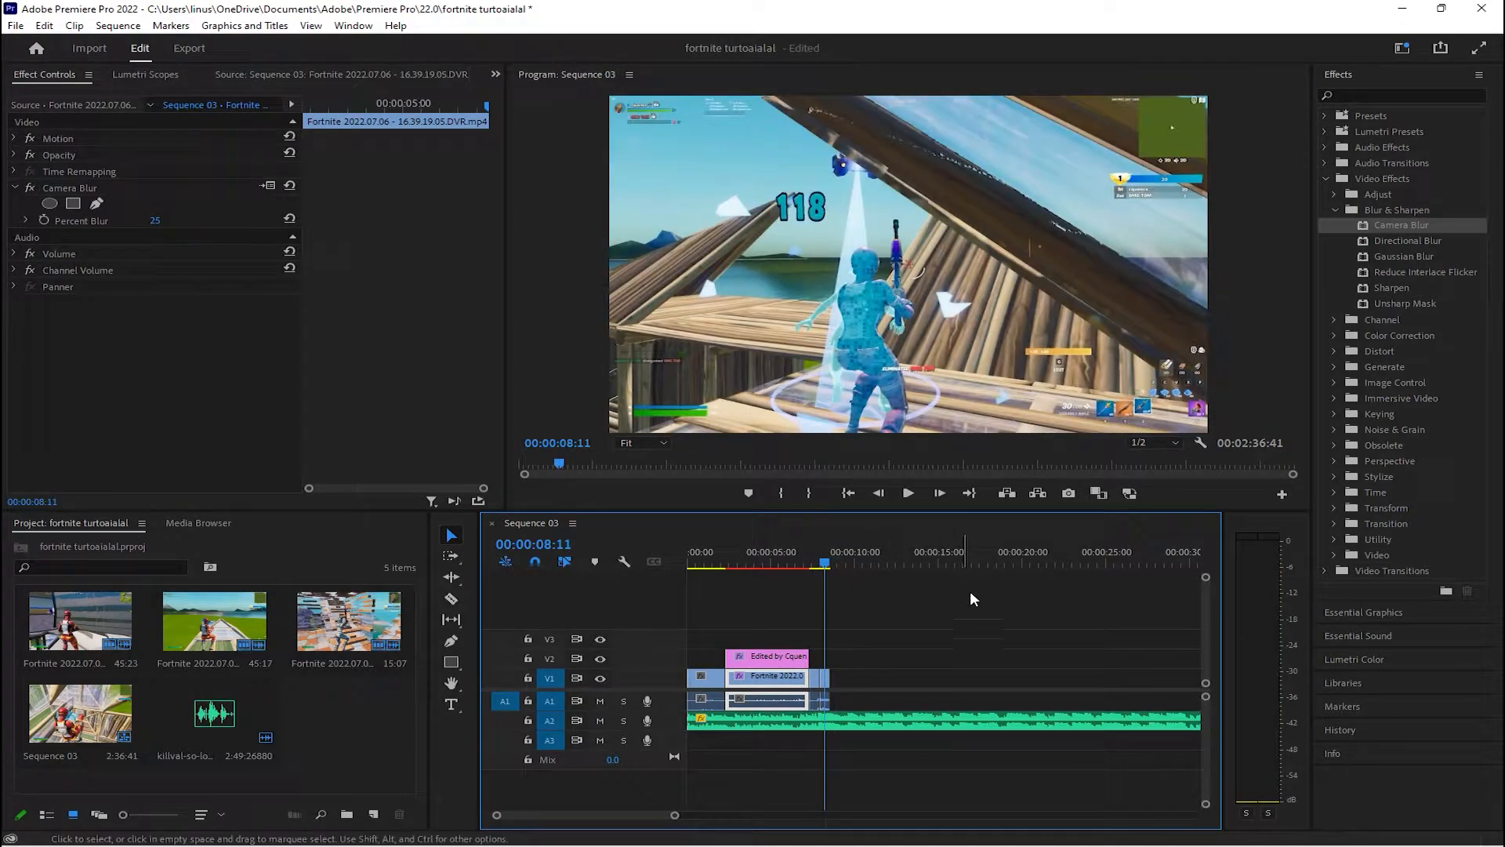
left_click(1334, 209)
left_click(1325, 179)
left_click_drag(820, 557, 817, 547)
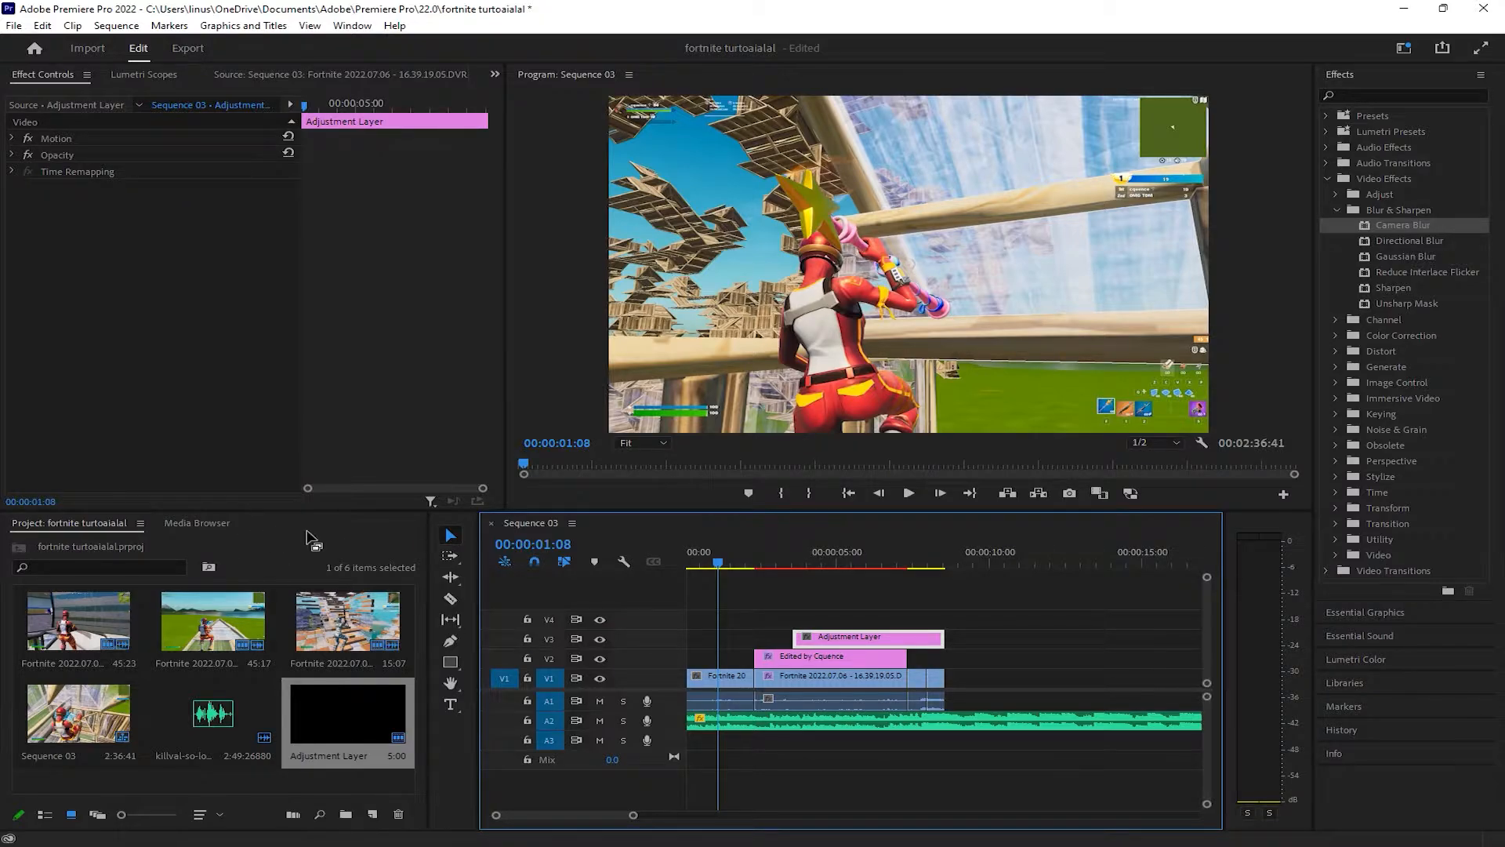
Create a new adjustment layer 1720 wide by 1080 high with a 60.00 fps timebase
right_click(252, 541)
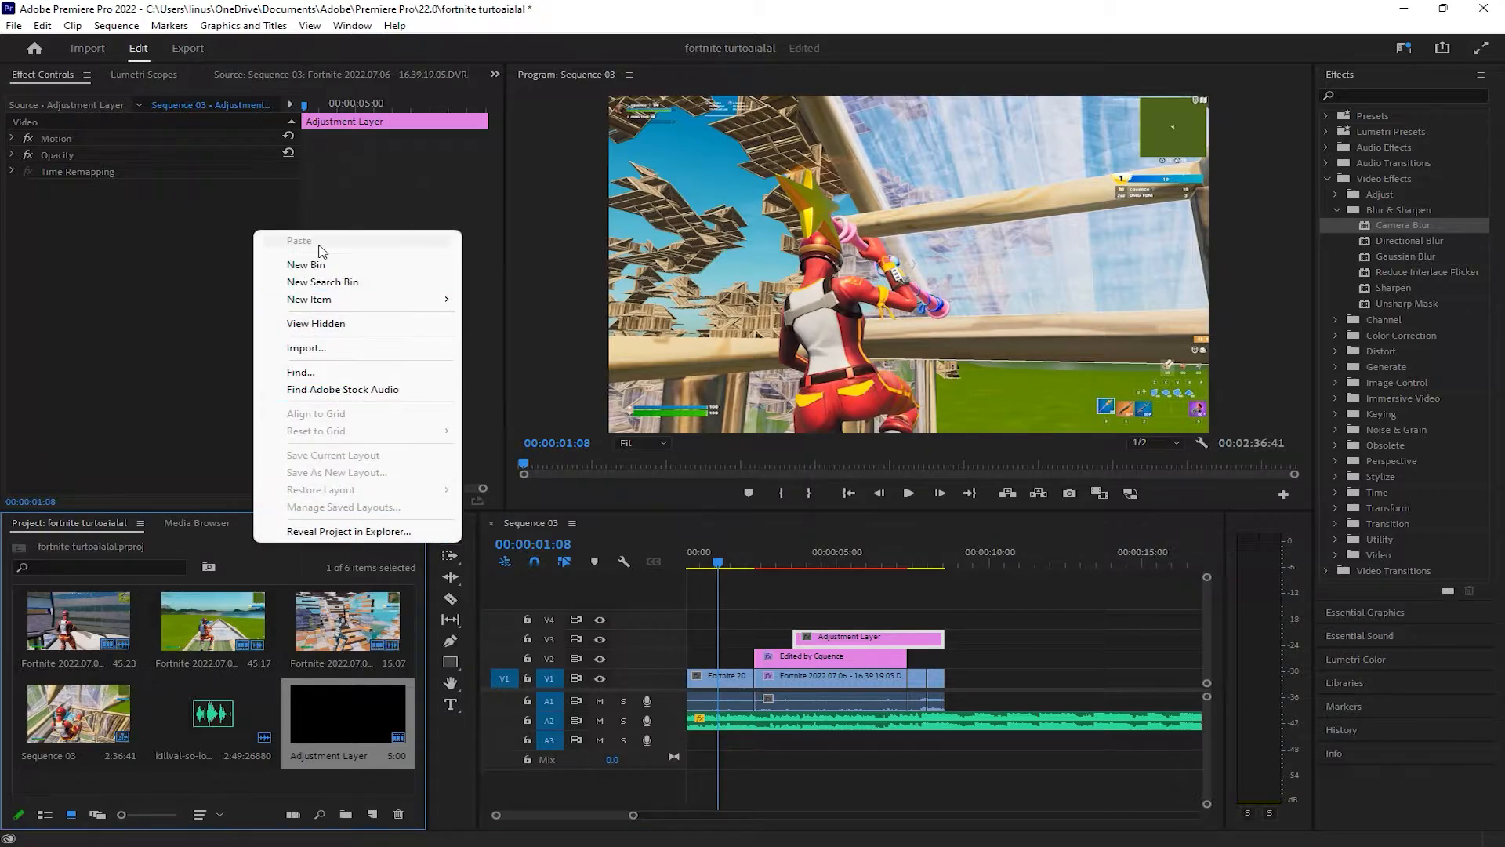
mouse_move(313, 308)
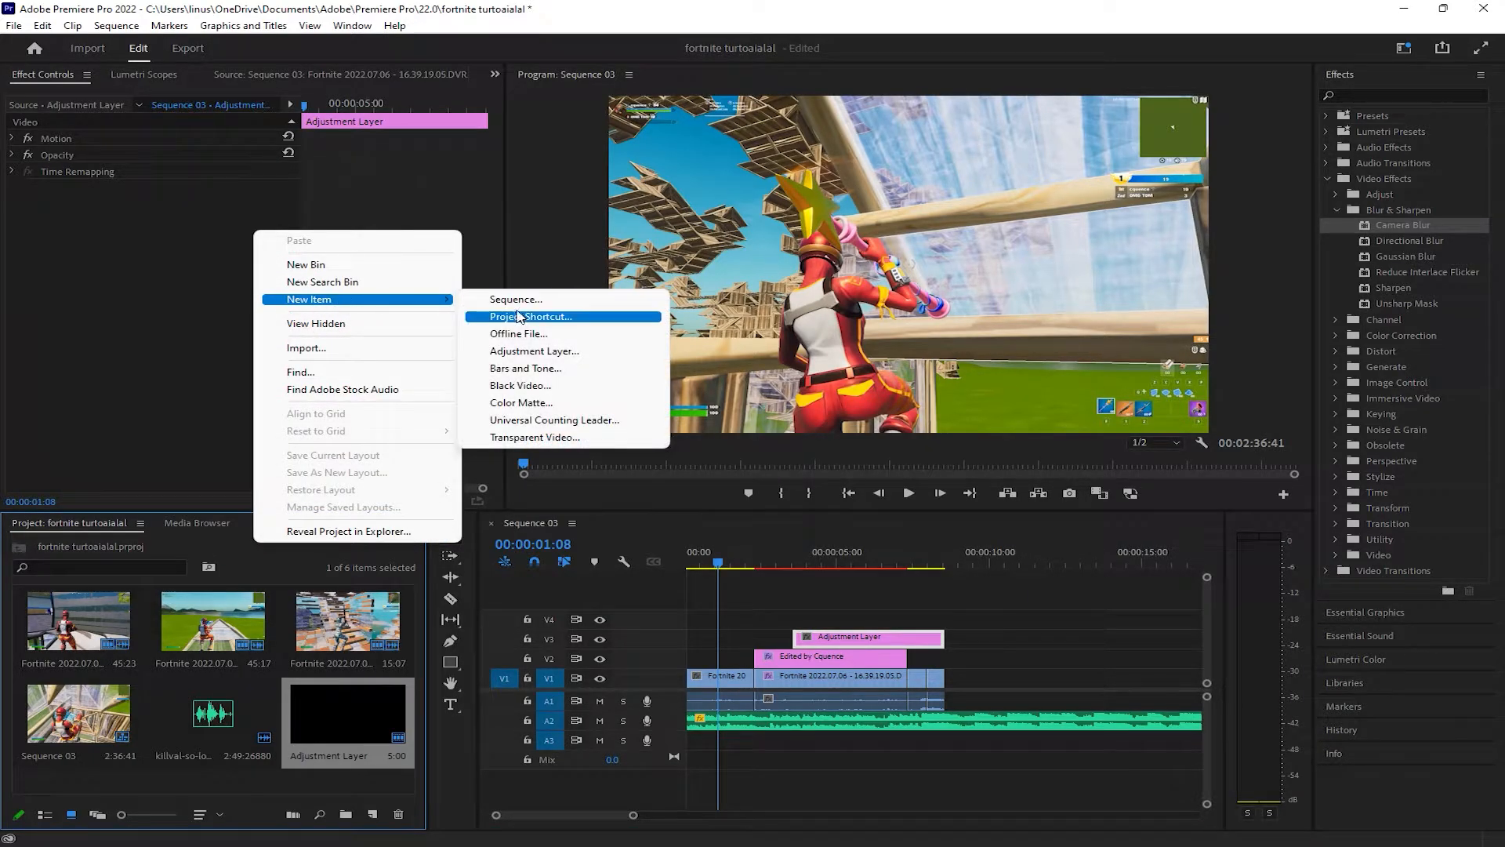
left_click(533, 352)
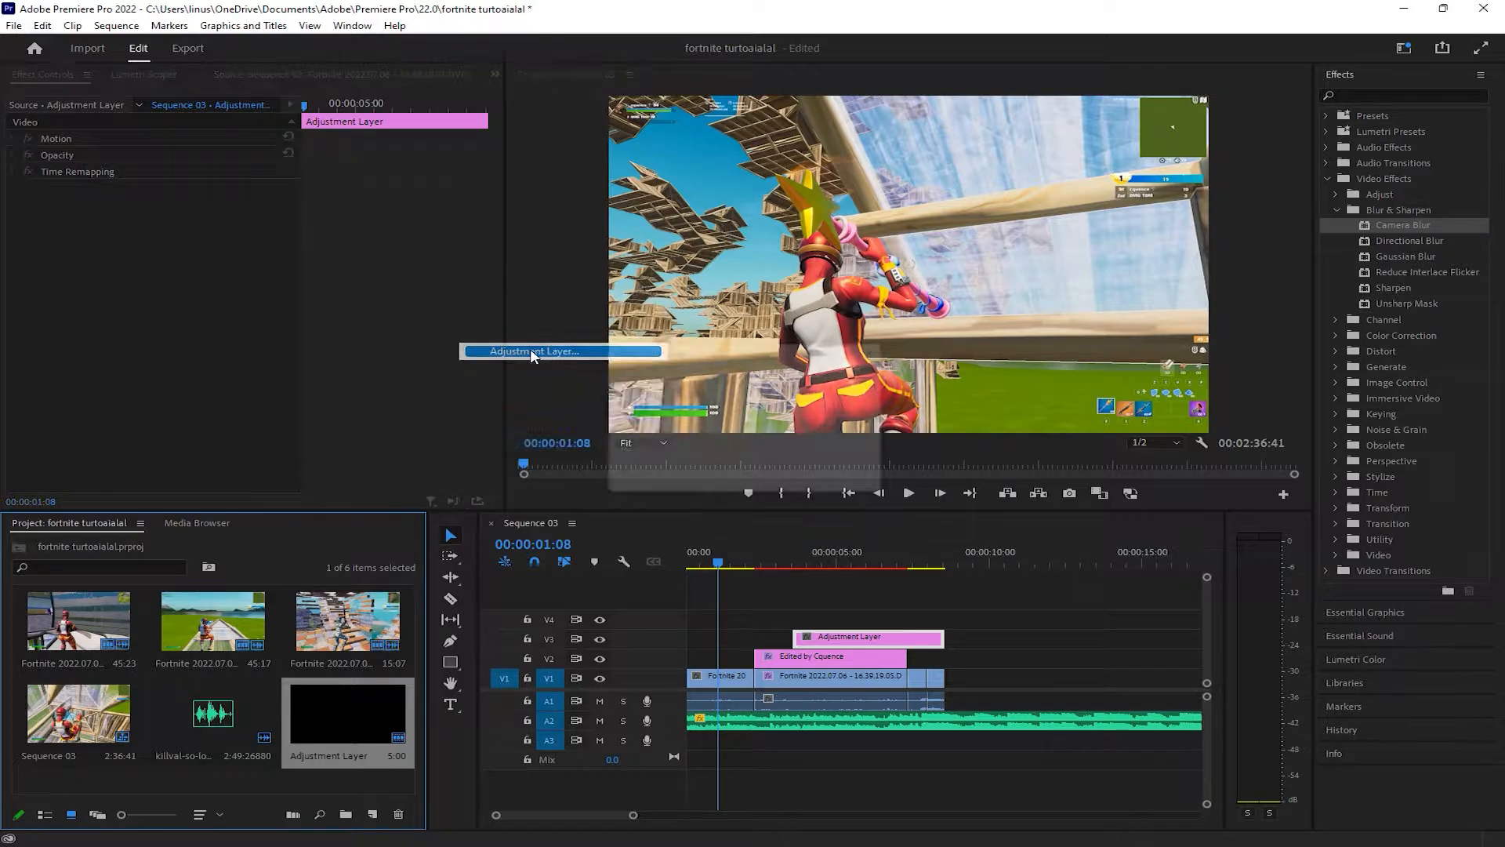
left_click(729, 396)
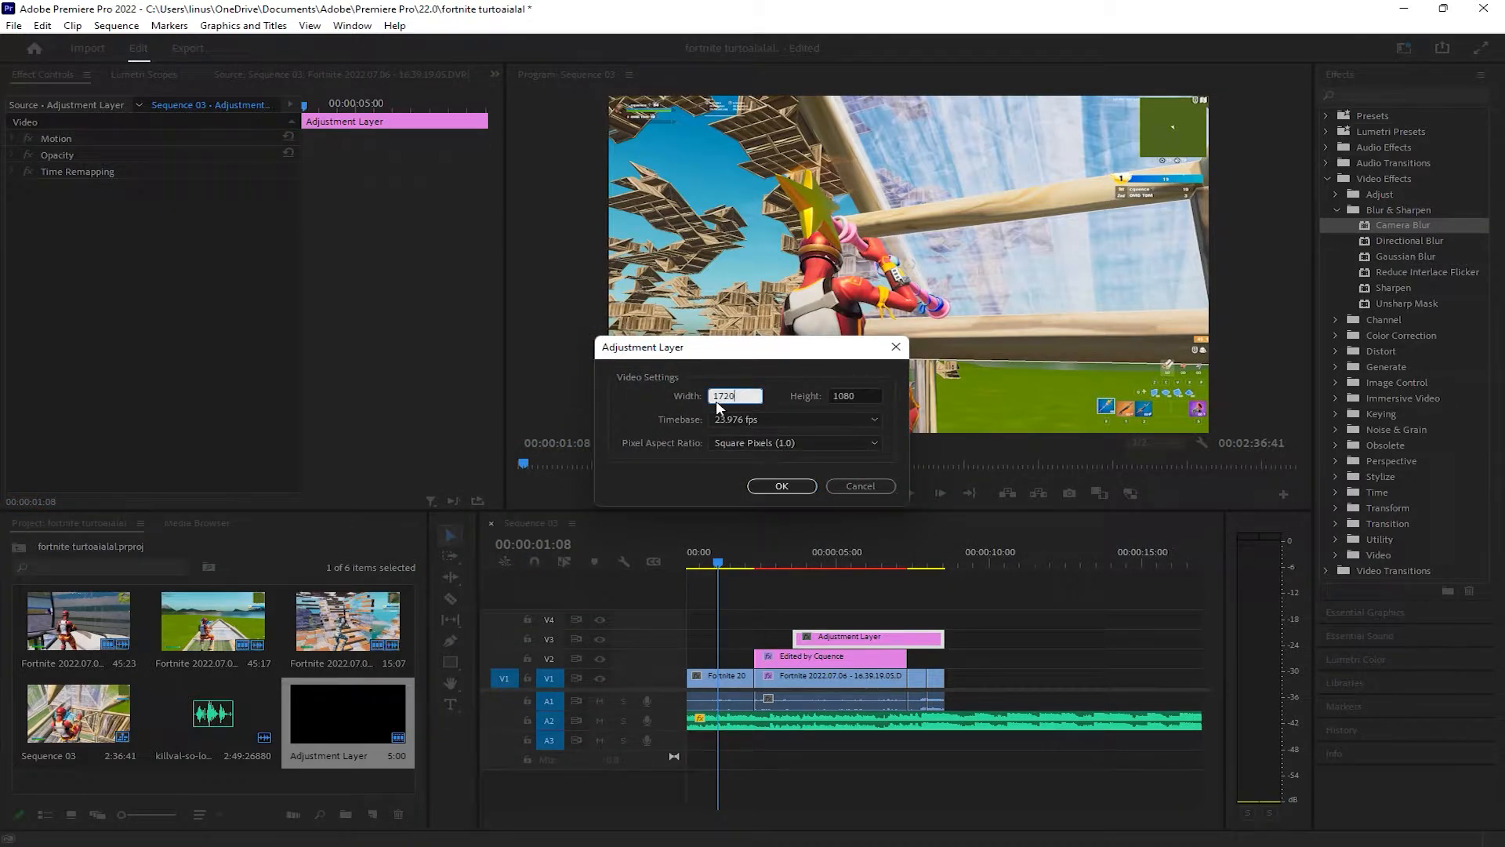
left_click(717, 422)
left_click(741, 609)
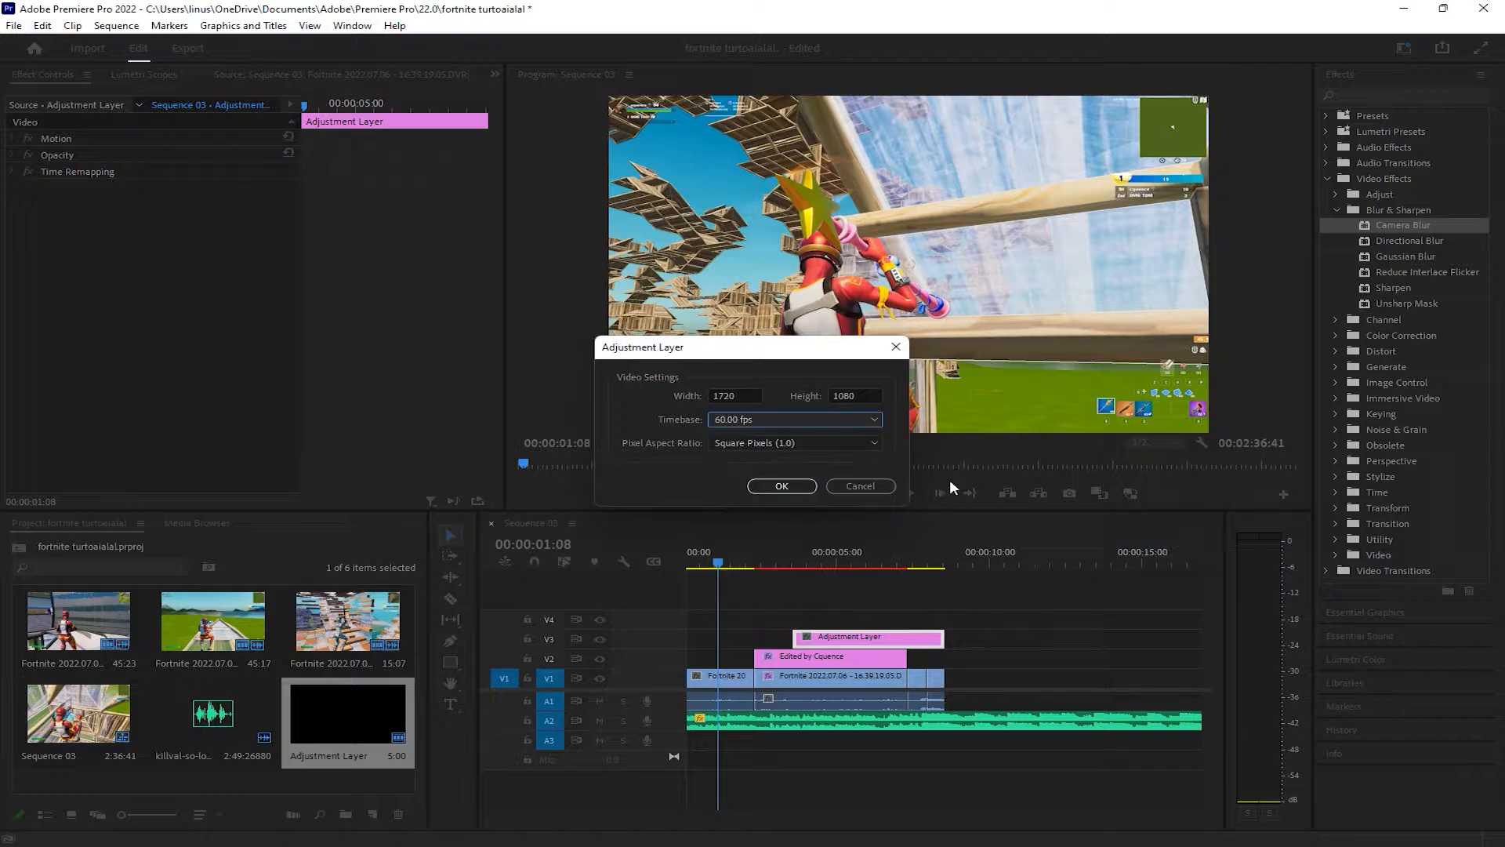
left_click(796, 486)
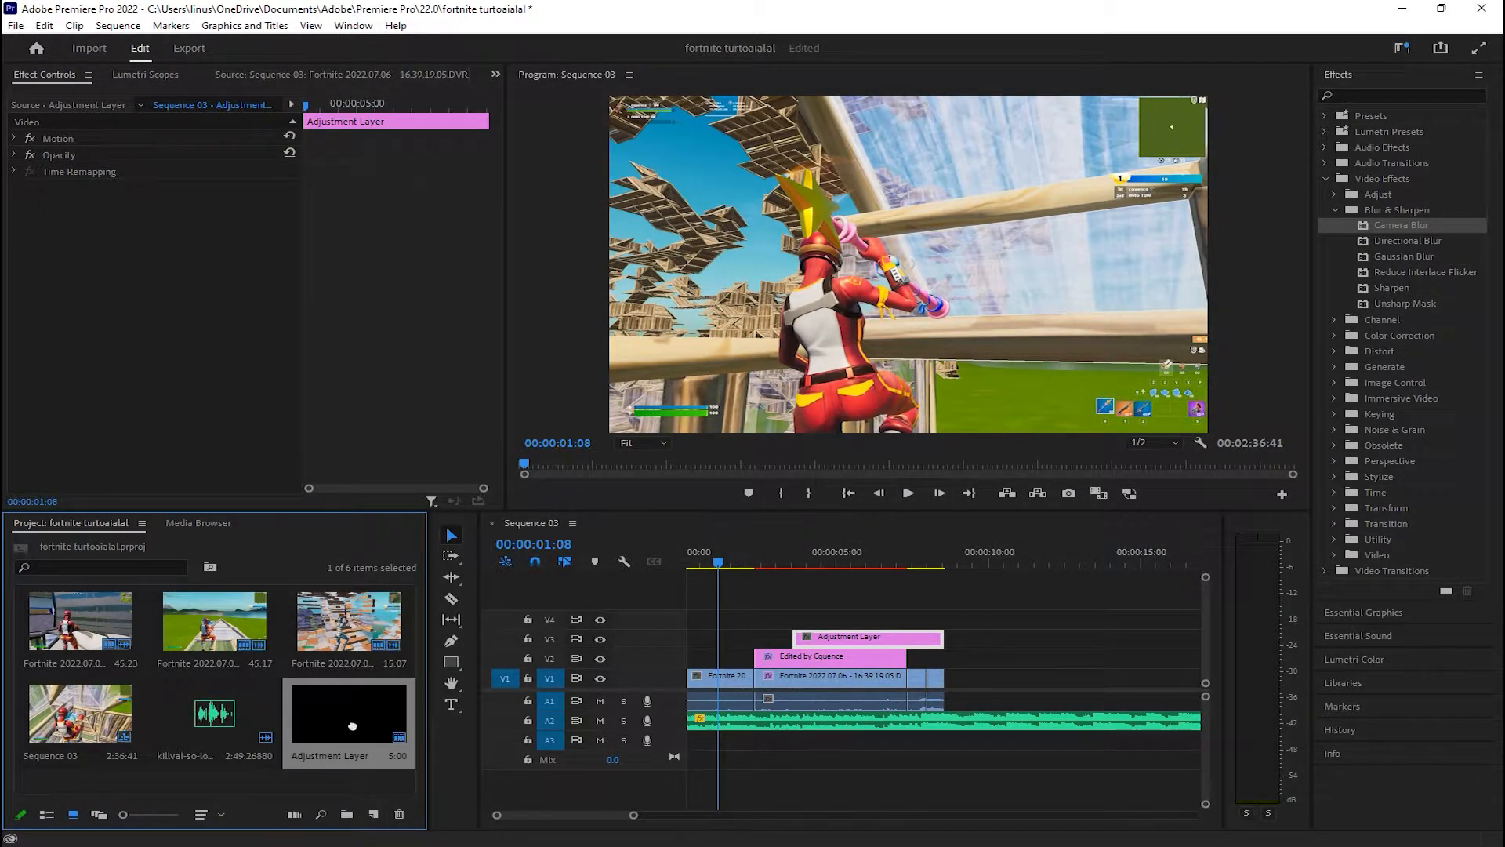
Find the Directional Blur effect and apply it to the adjustment layer on V3
left_click(742, 558)
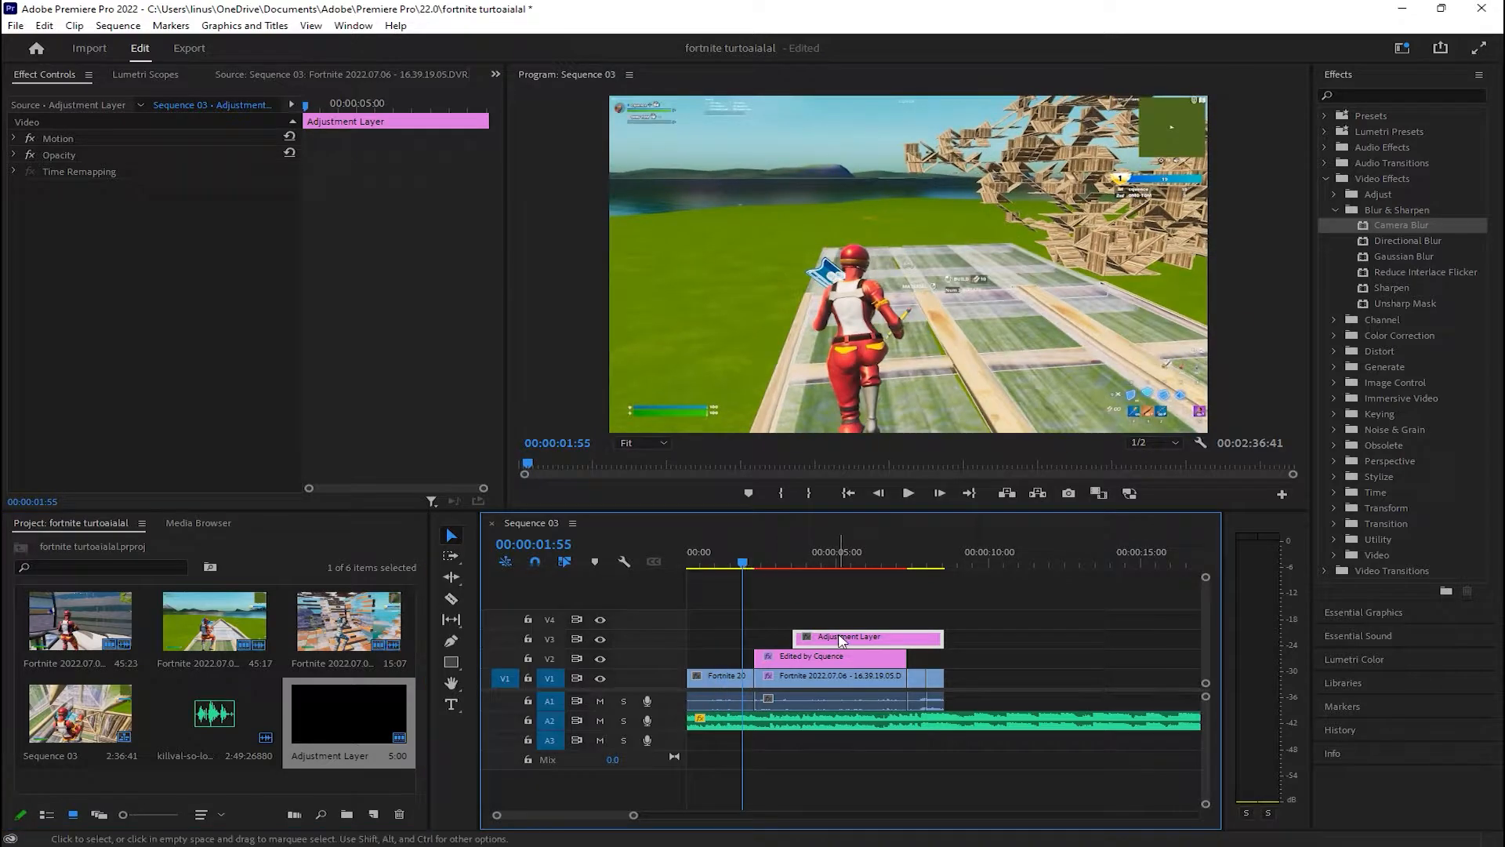
mouse_move(841, 642)
left_mouse_down()
mouse_move(757, 639)
mouse_move(842, 637)
left_mouse_up()
left_click(776, 597)
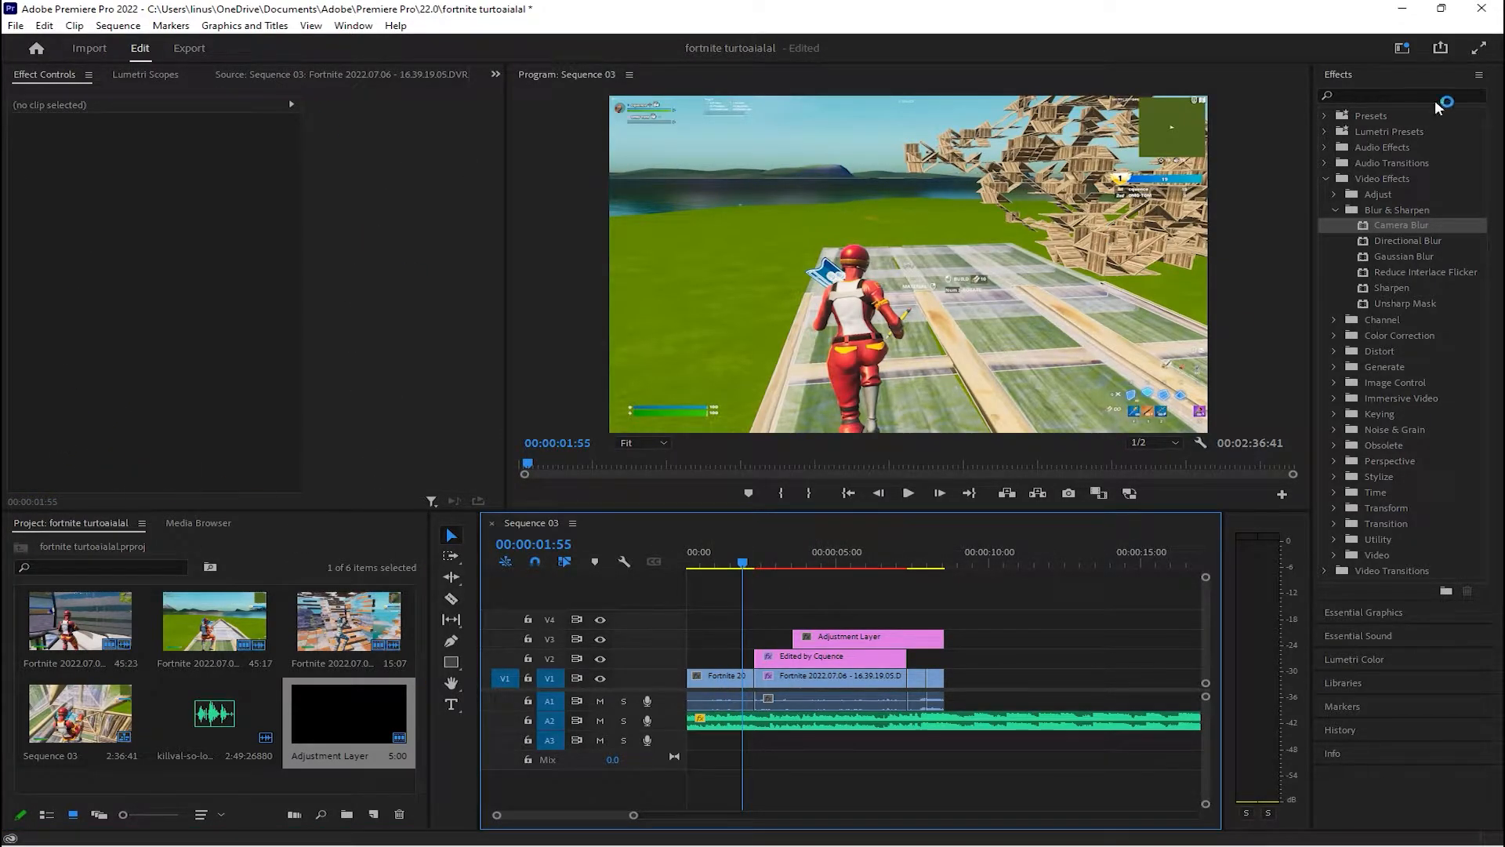
left_click(1366, 92)
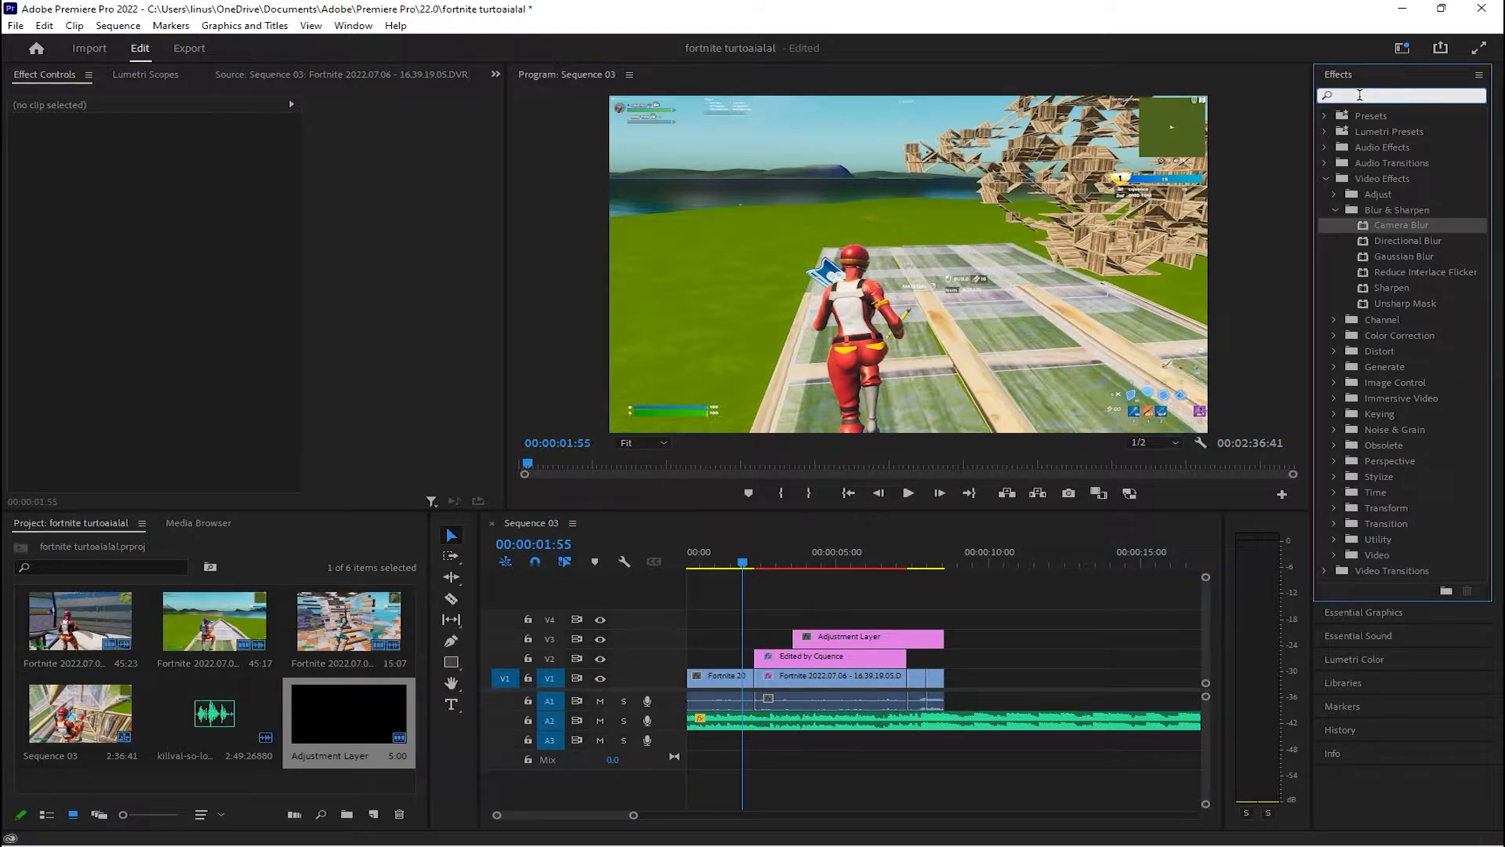
type("direc")
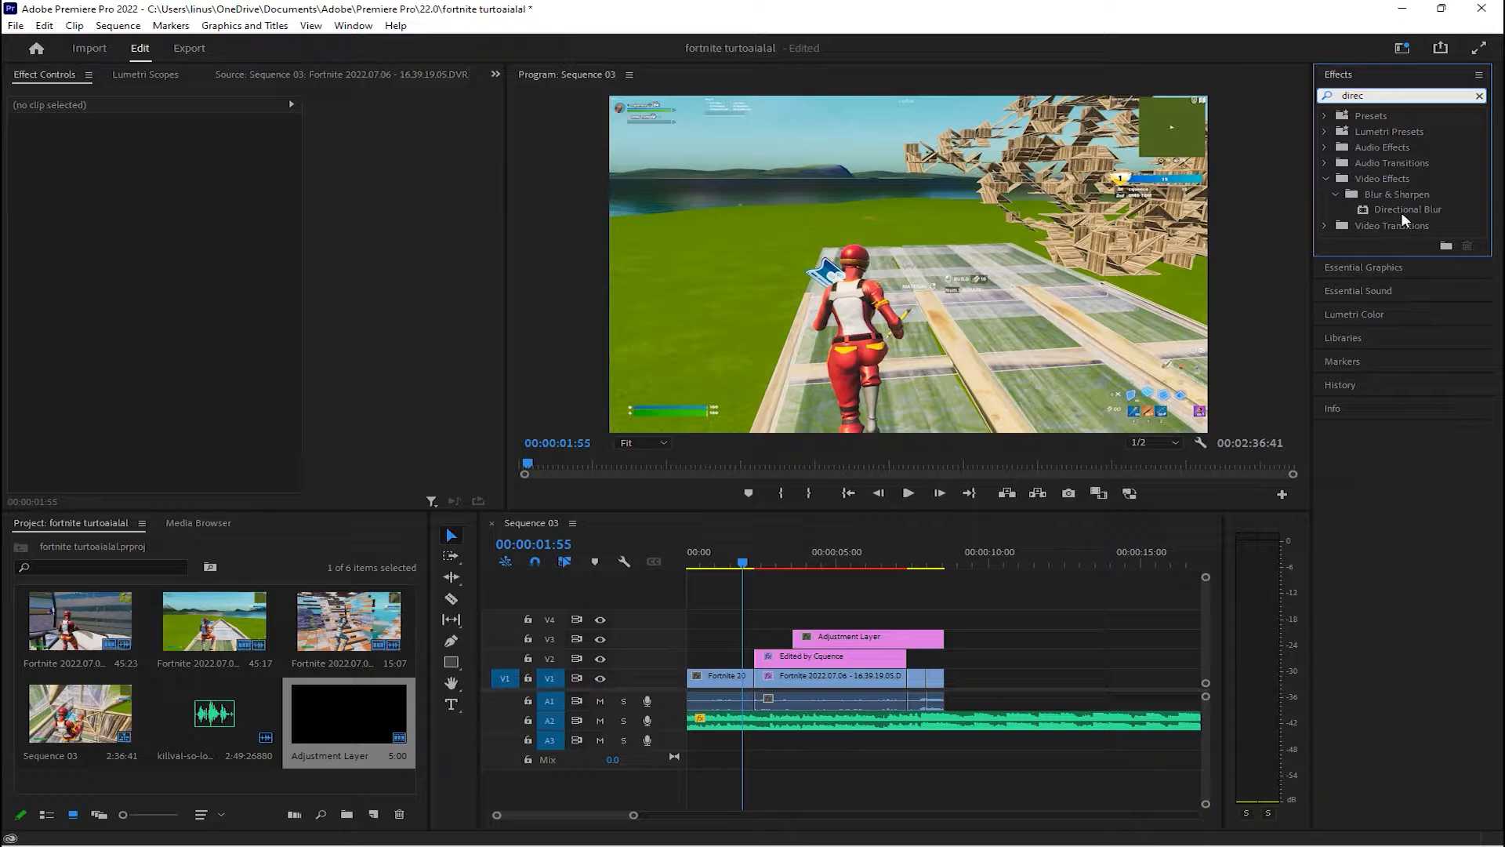
left_click(1383, 208)
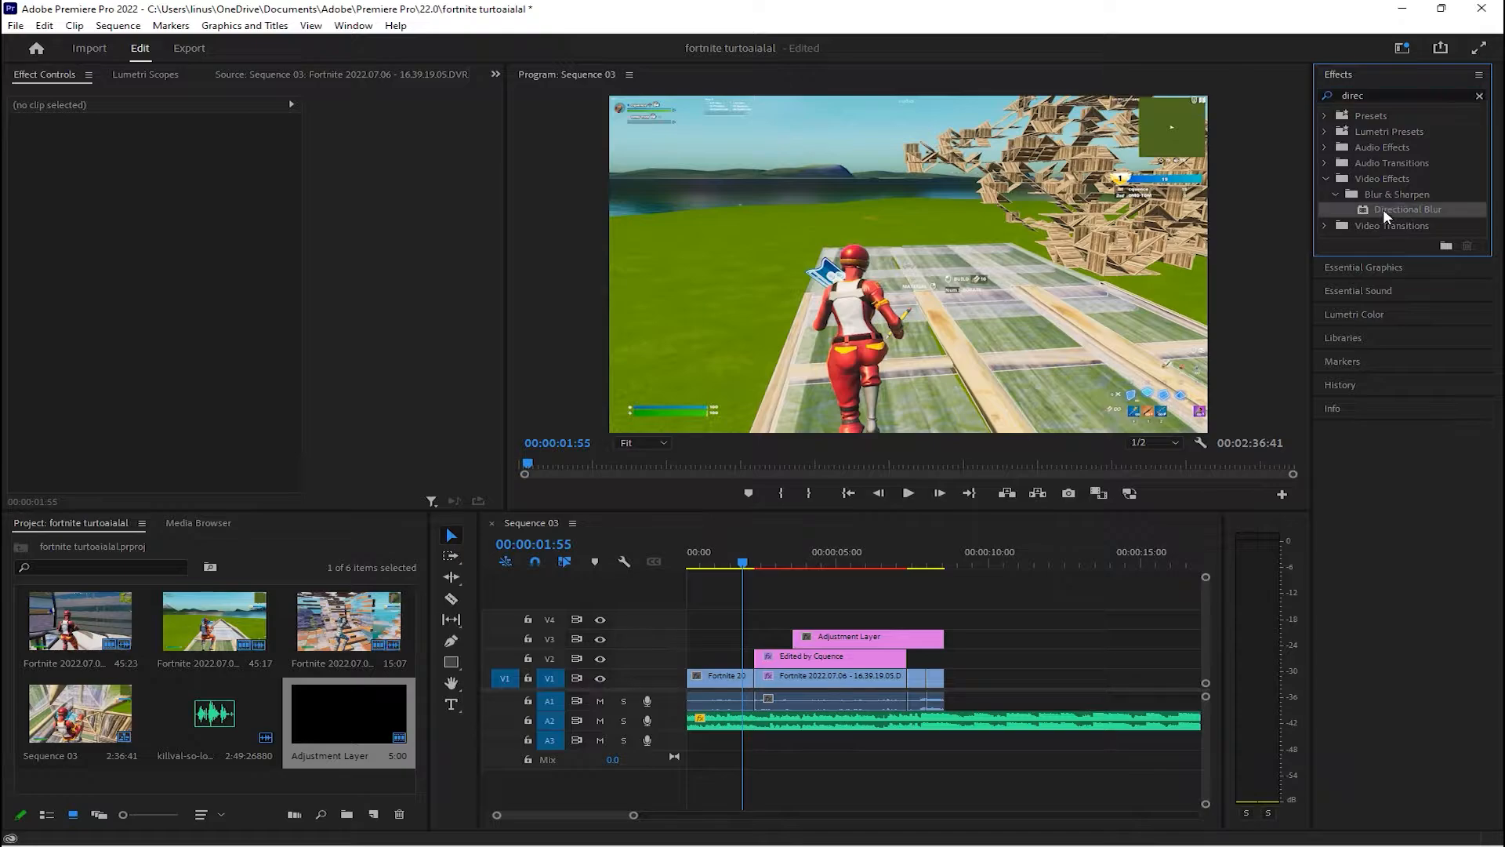
left_click_drag(1416, 215, 863, 639)
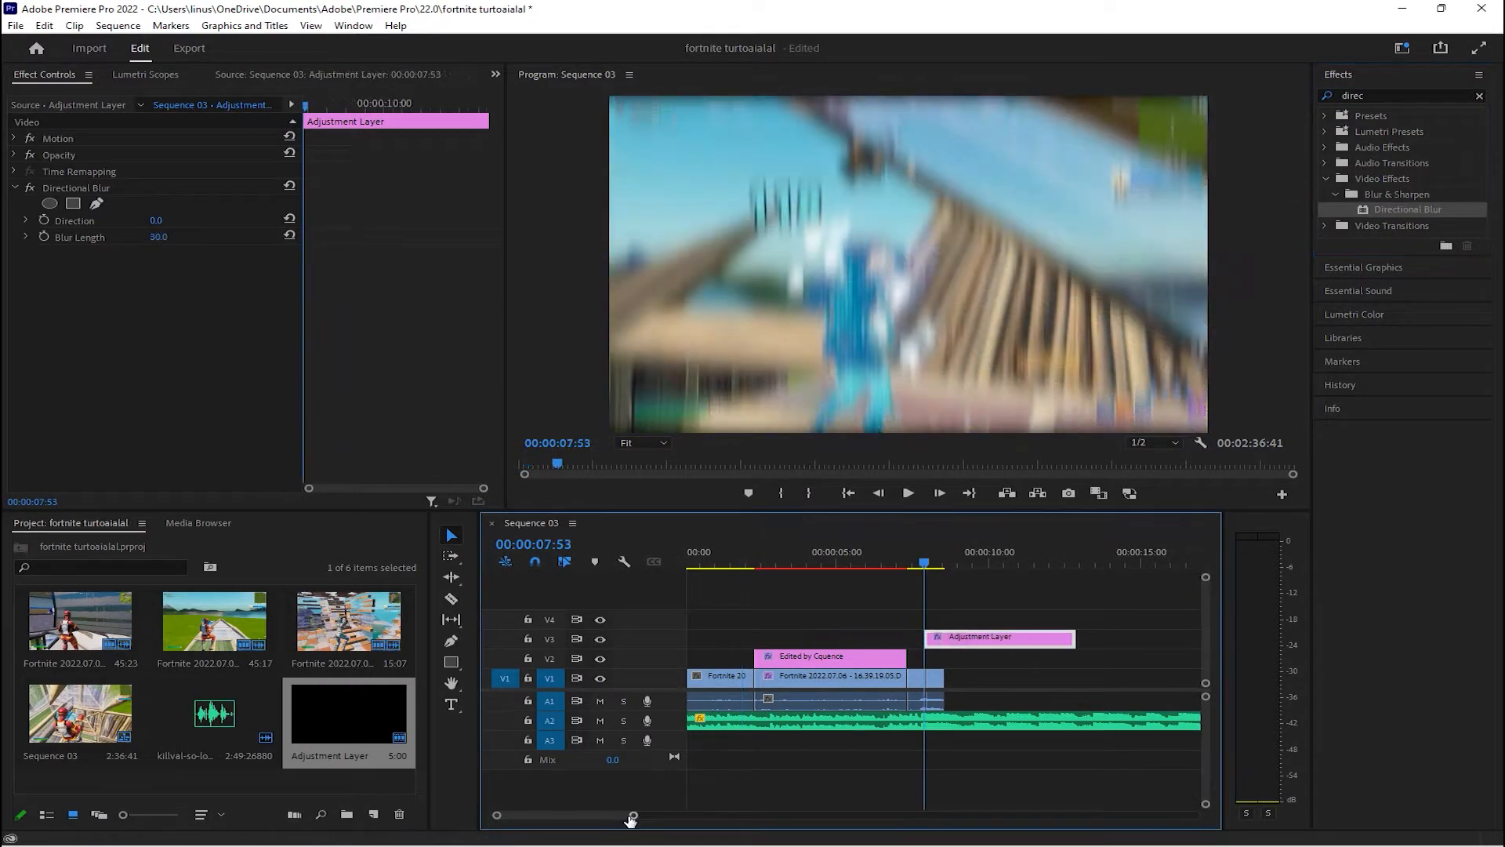
Cut the adjustment layer on V3 into single-frame slices from 00:00:07:54 to about 00:00:08:16 with the Razor tool
left_click_drag(625, 813, 603, 816)
mouse_move(933, 548)
left_mouse_down()
mouse_move(988, 554)
mouse_move(948, 538)
left_mouse_up()
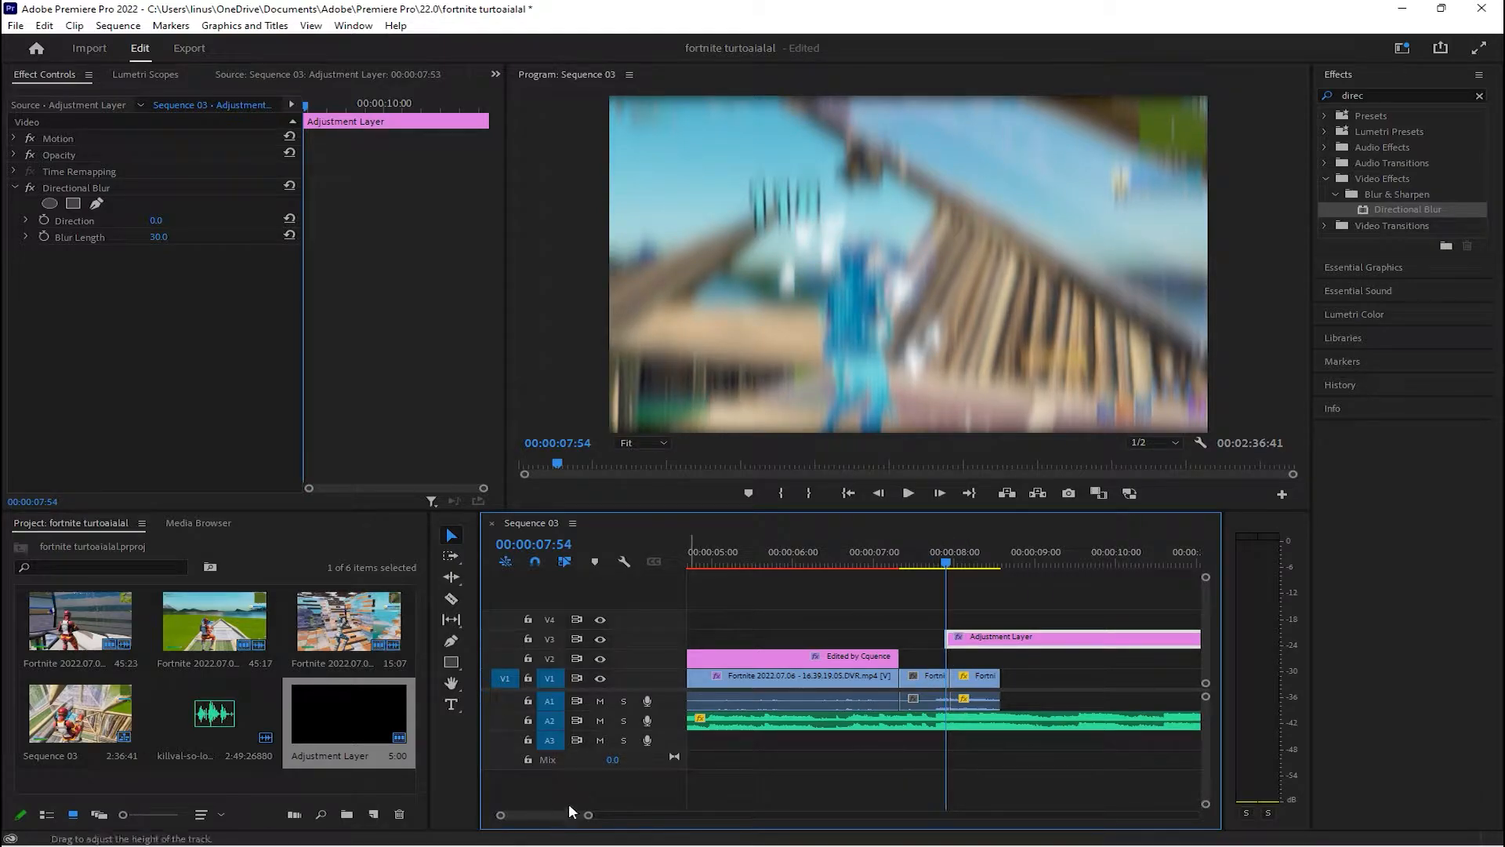
key("c")
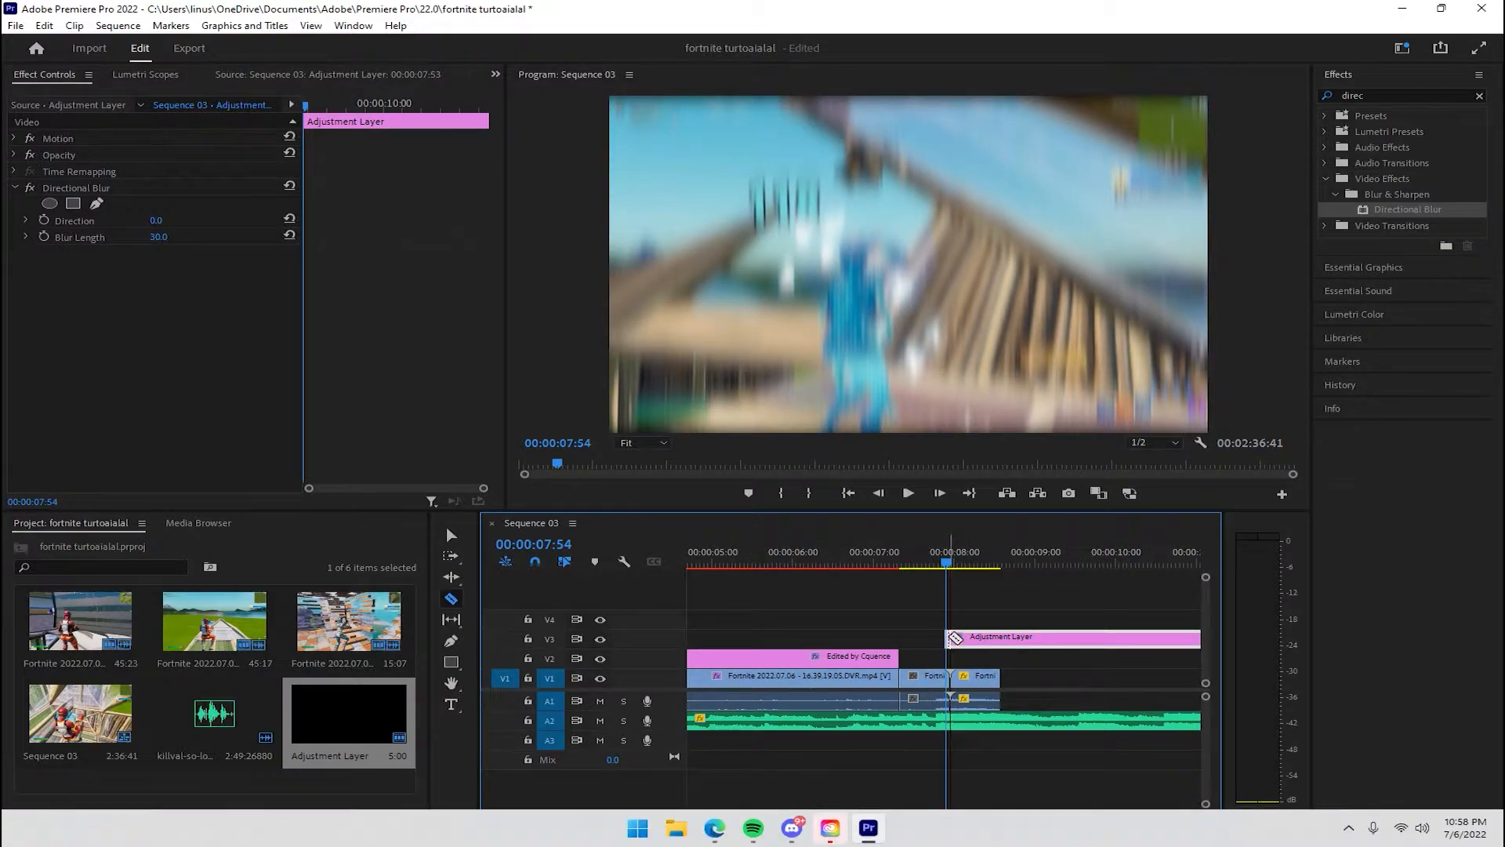
left_click(986, 638)
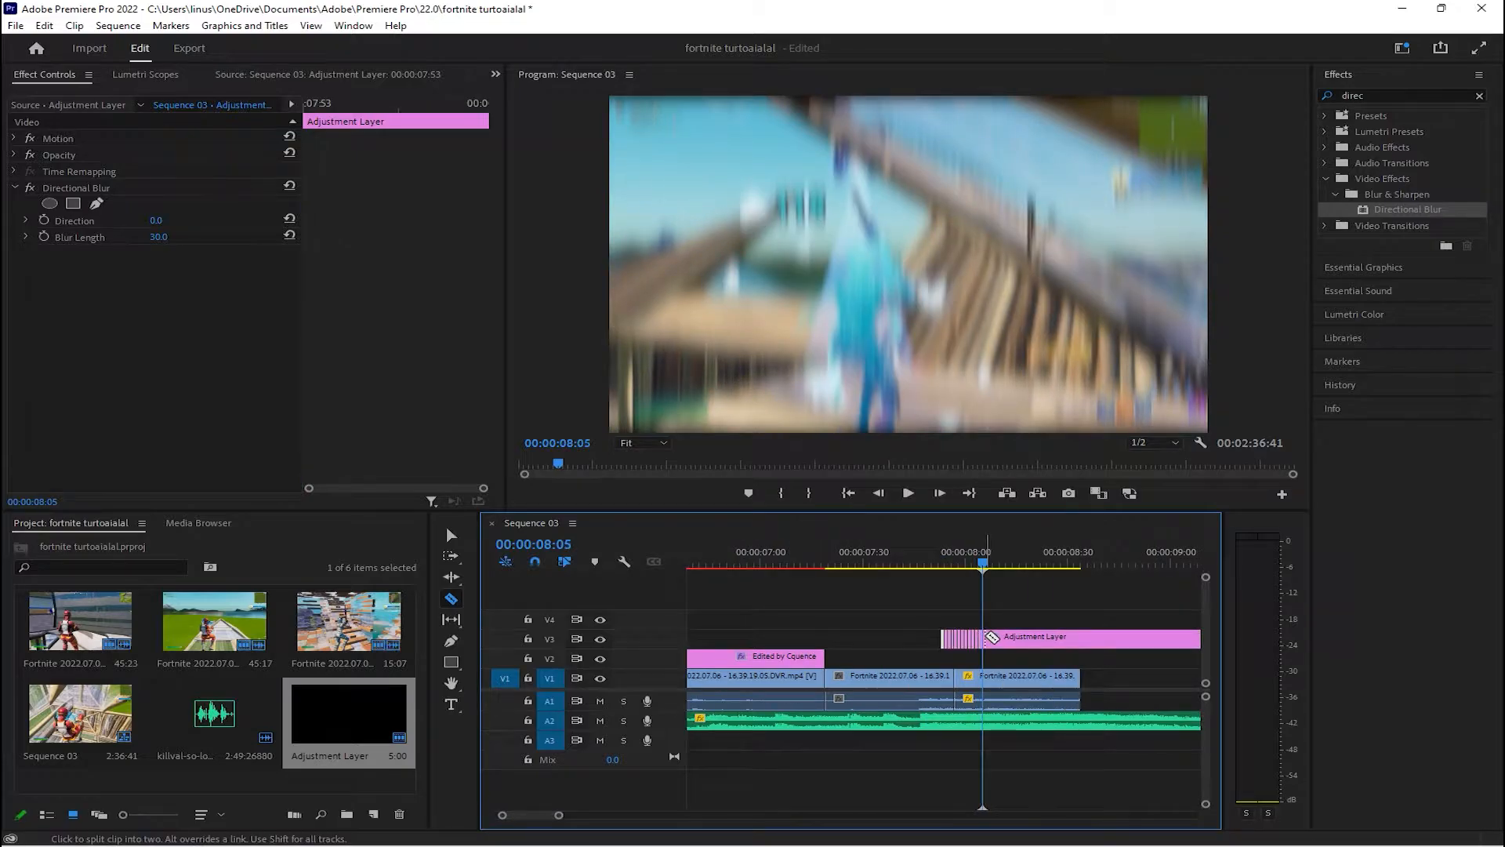
key("Right")
key("Right")
key("Right")
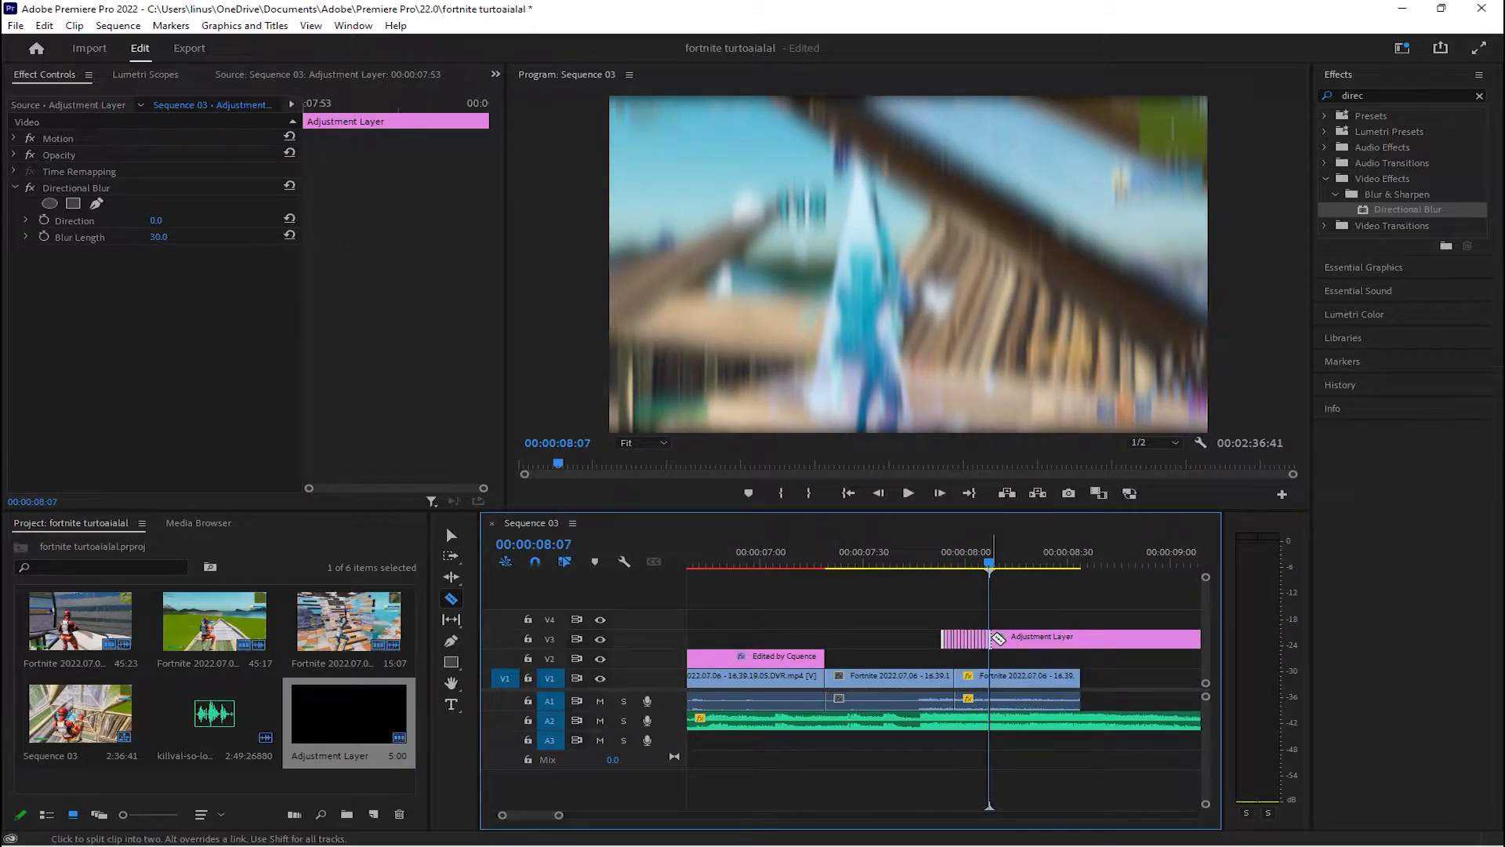
left_click(1002, 638)
key("Right")
key("Right")
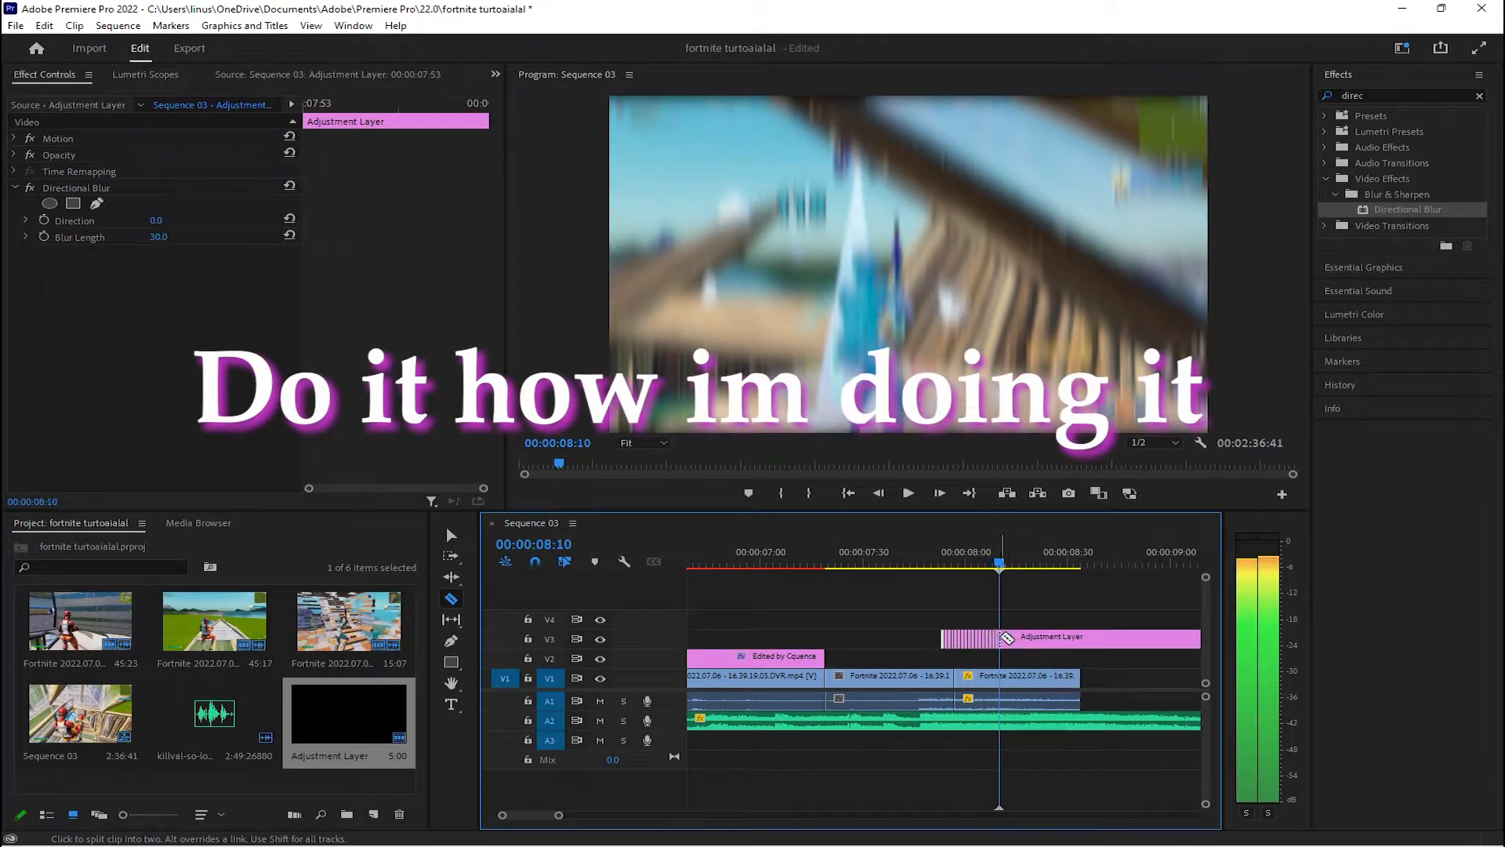
left_click(1008, 638)
key("Right")
key("Right")
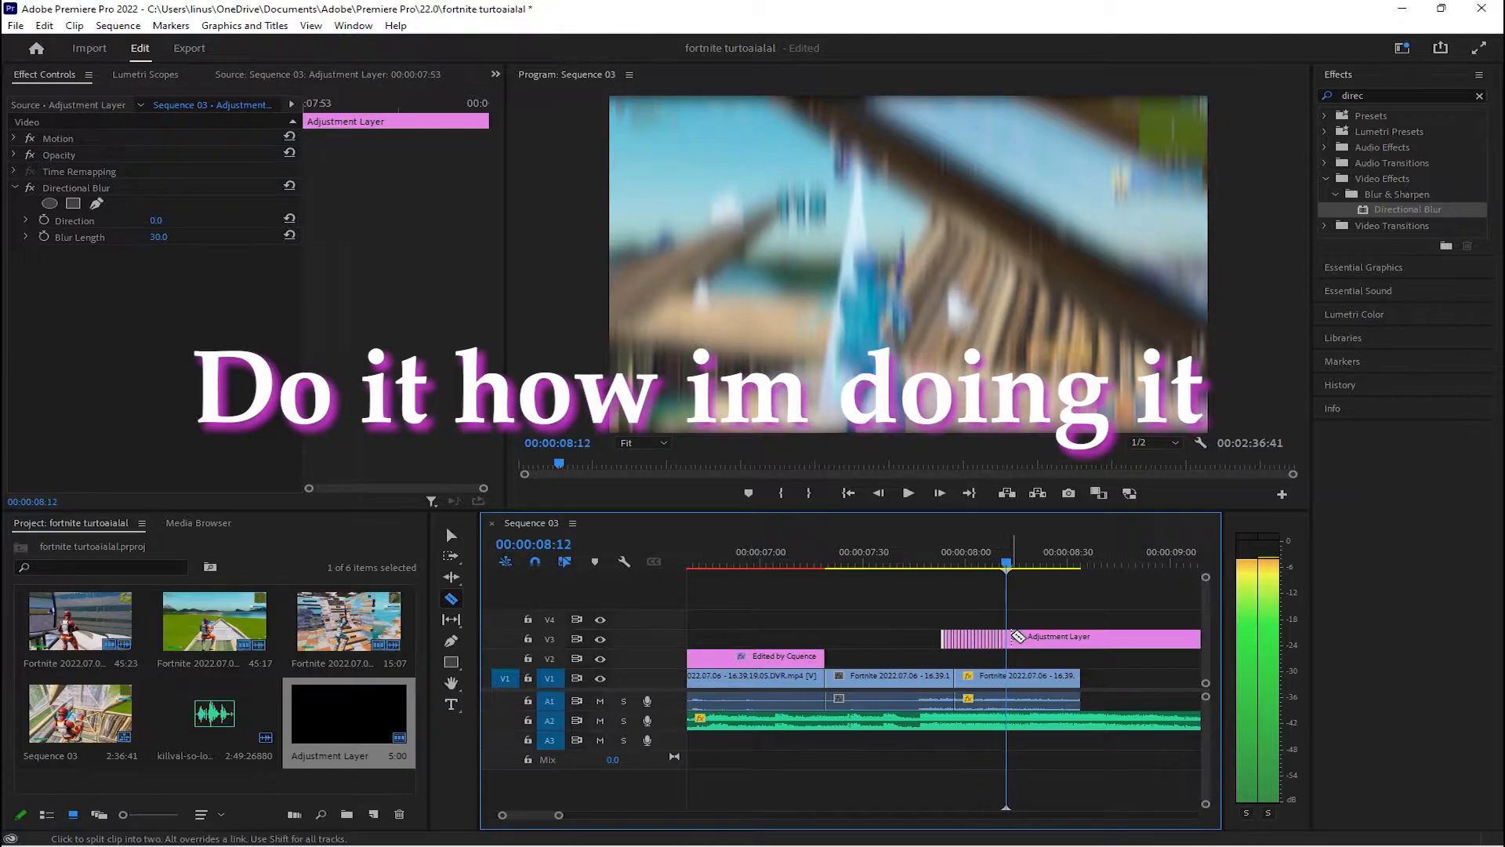
left_click(1012, 637)
key("Right")
left_click(1016, 638)
key("Right")
left_click(1018, 638)
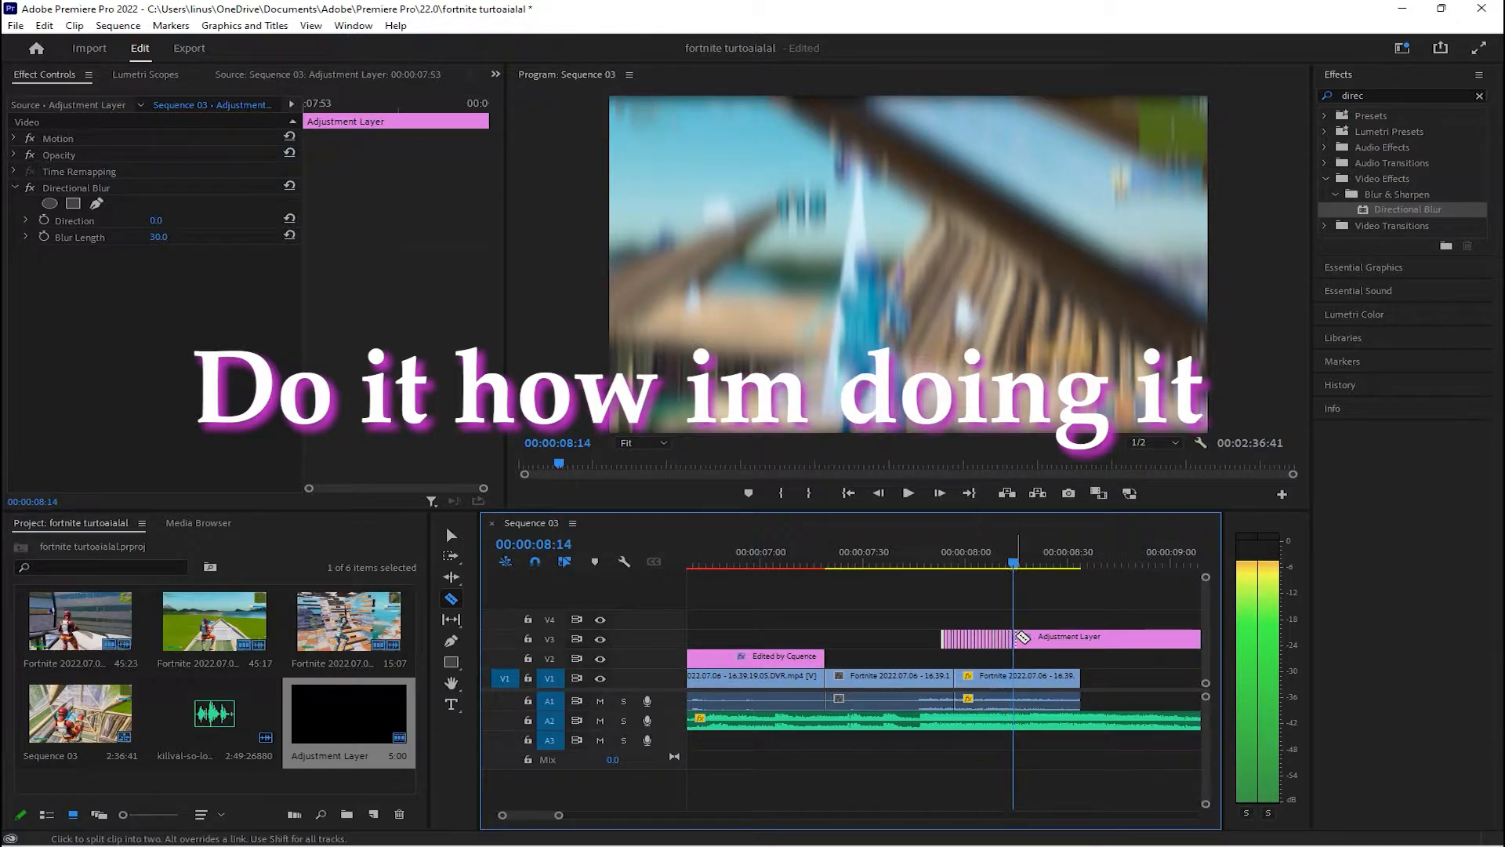
key("Right")
left_click(1020, 638)
key("Right")
left_click(1022, 638)
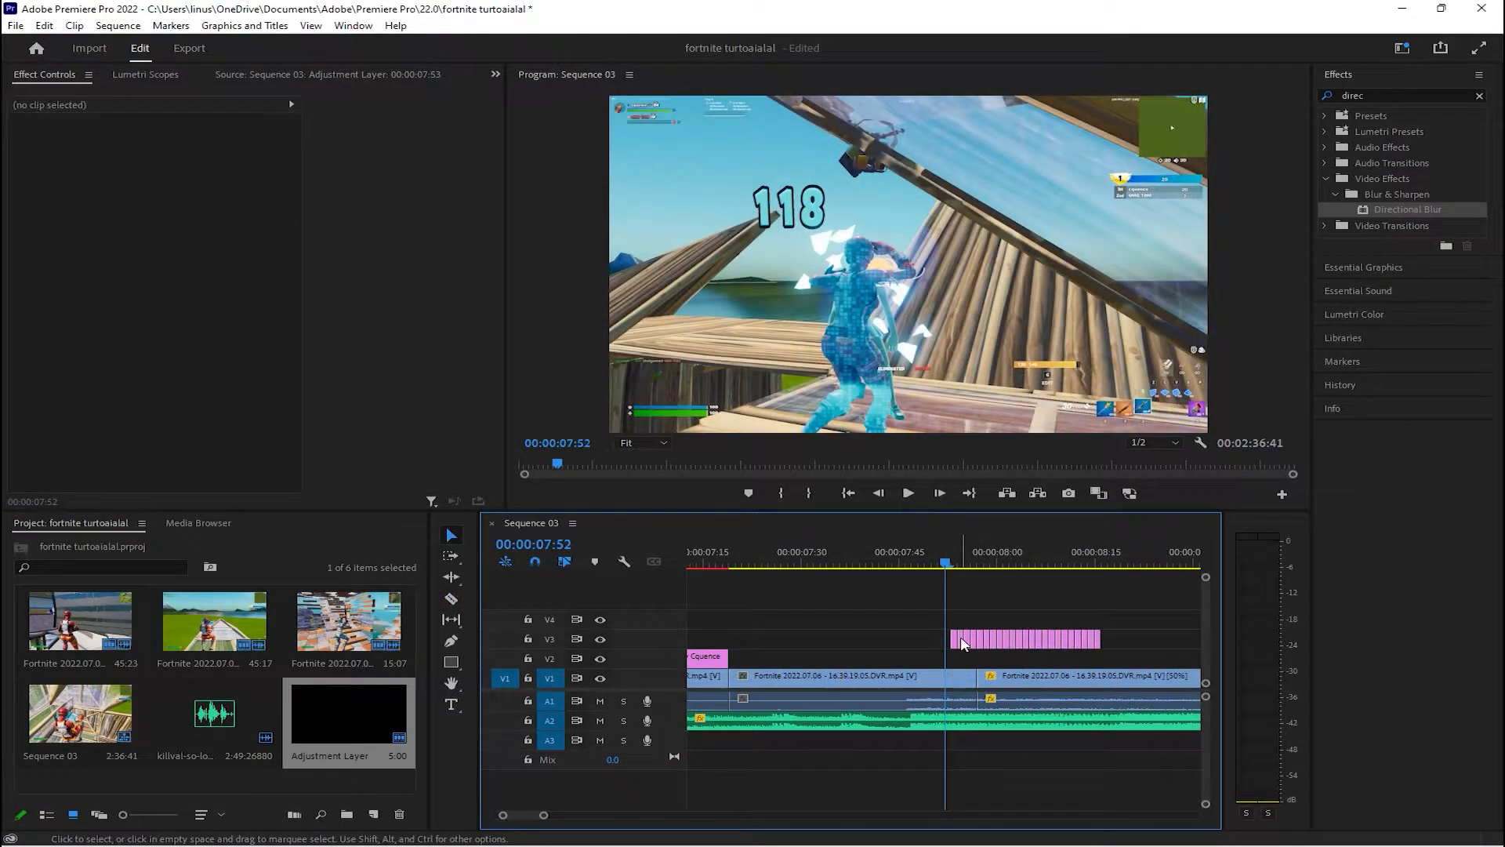
Delete every second slice of the adjustment layer on V3, starting with the second one
left_click(963, 642)
key("Delete")
left_click(975, 638)
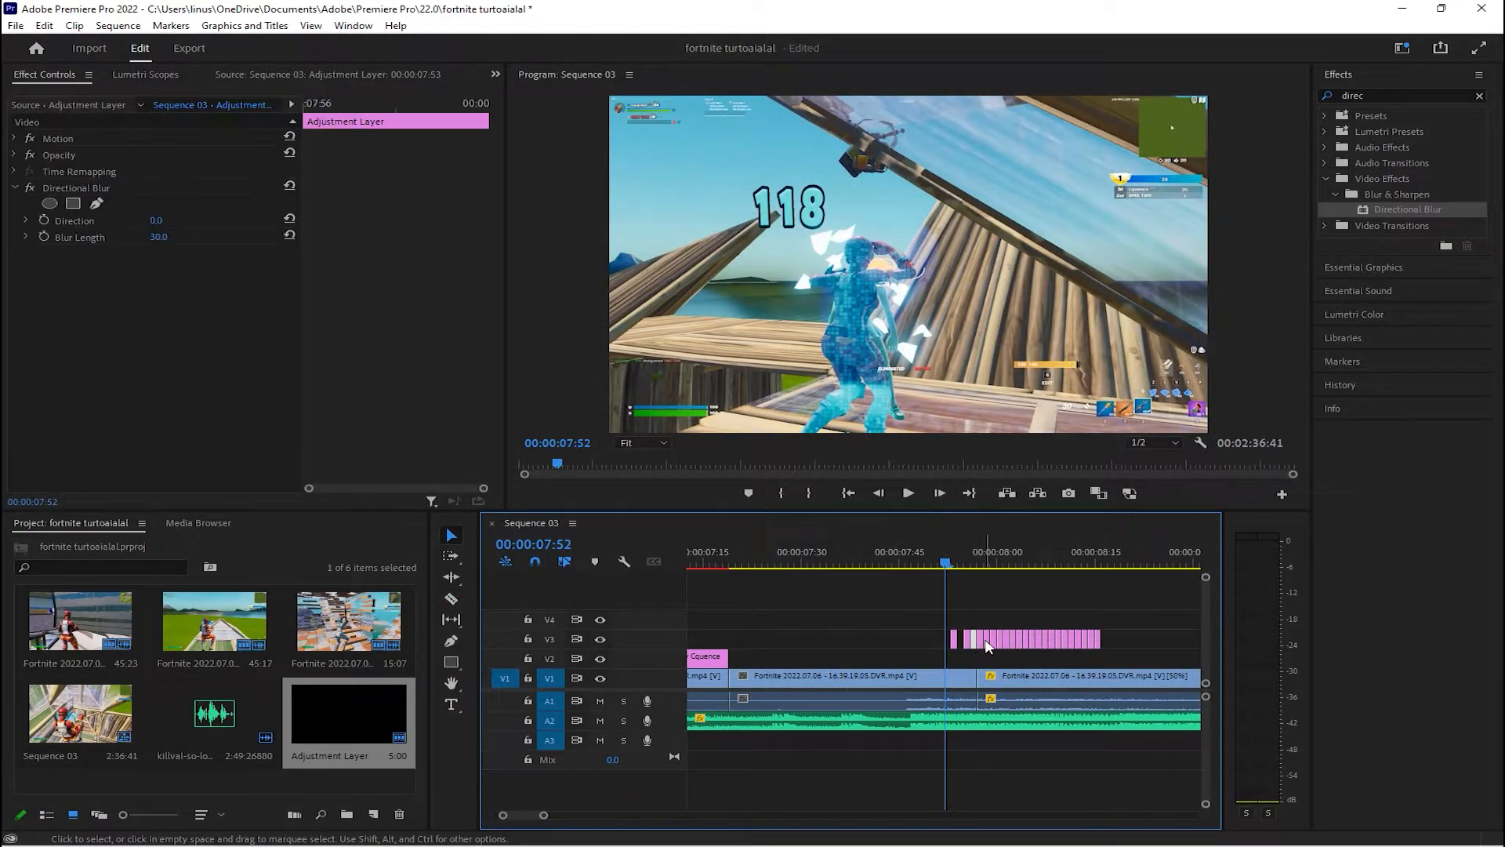
key("Delete")
left_click(988, 640)
key("Delete")
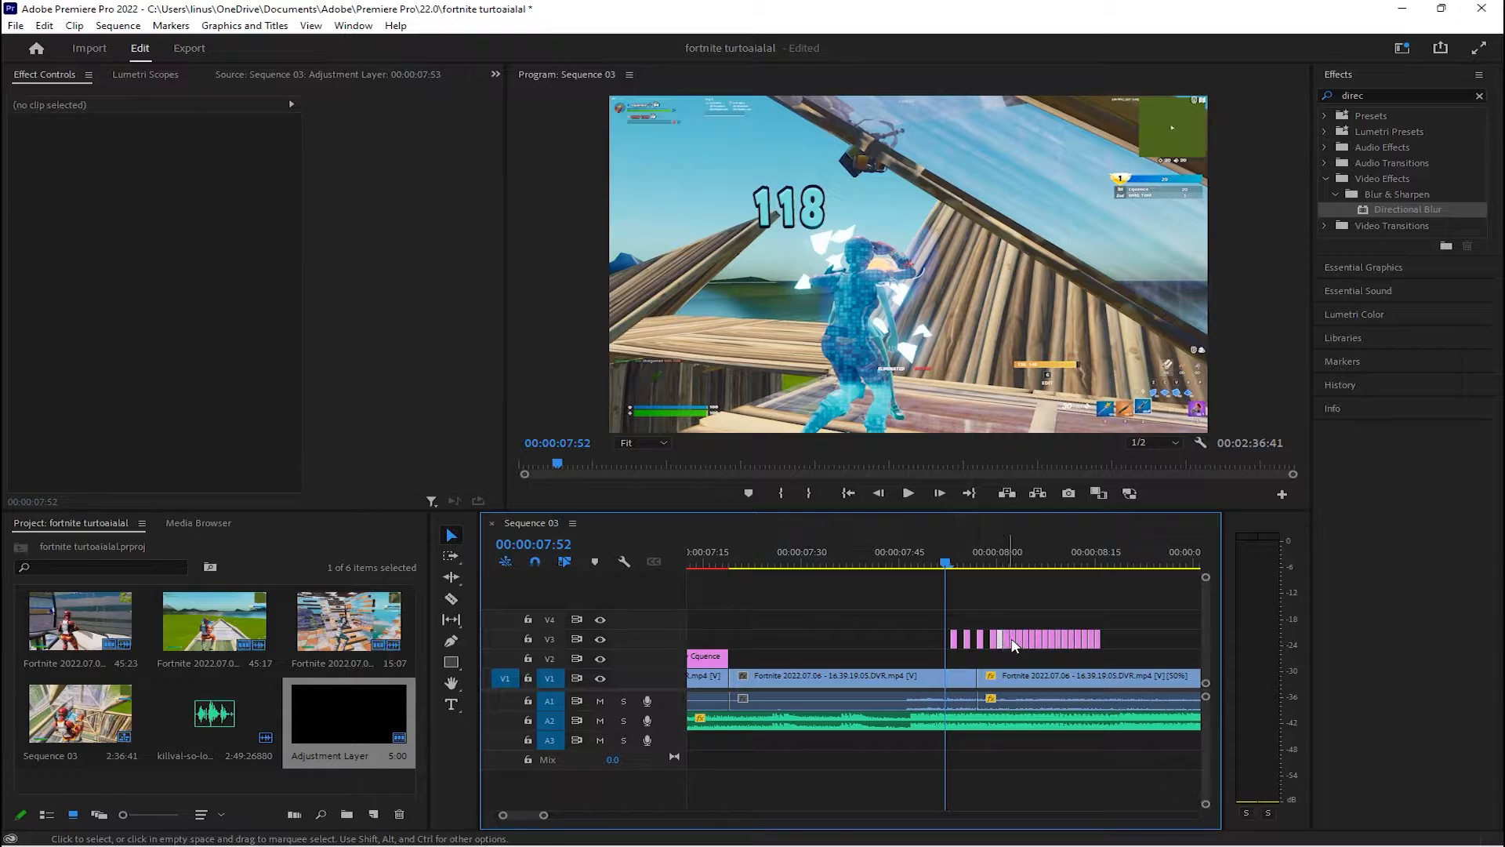
key("Delete")
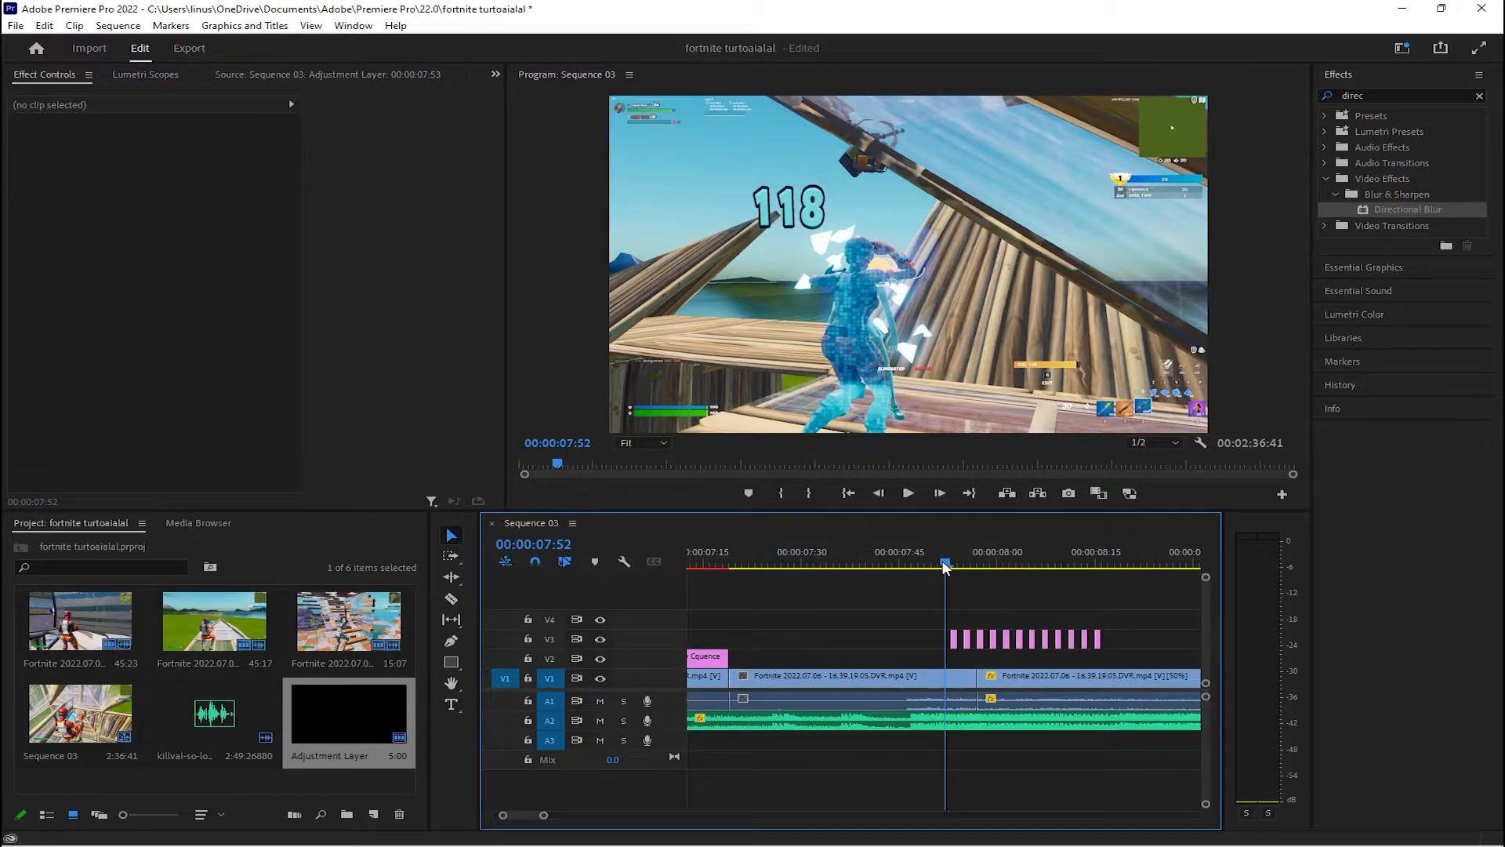
Play the sequence from the end of the credit title through the elimination to check the flickering blur
key("space")
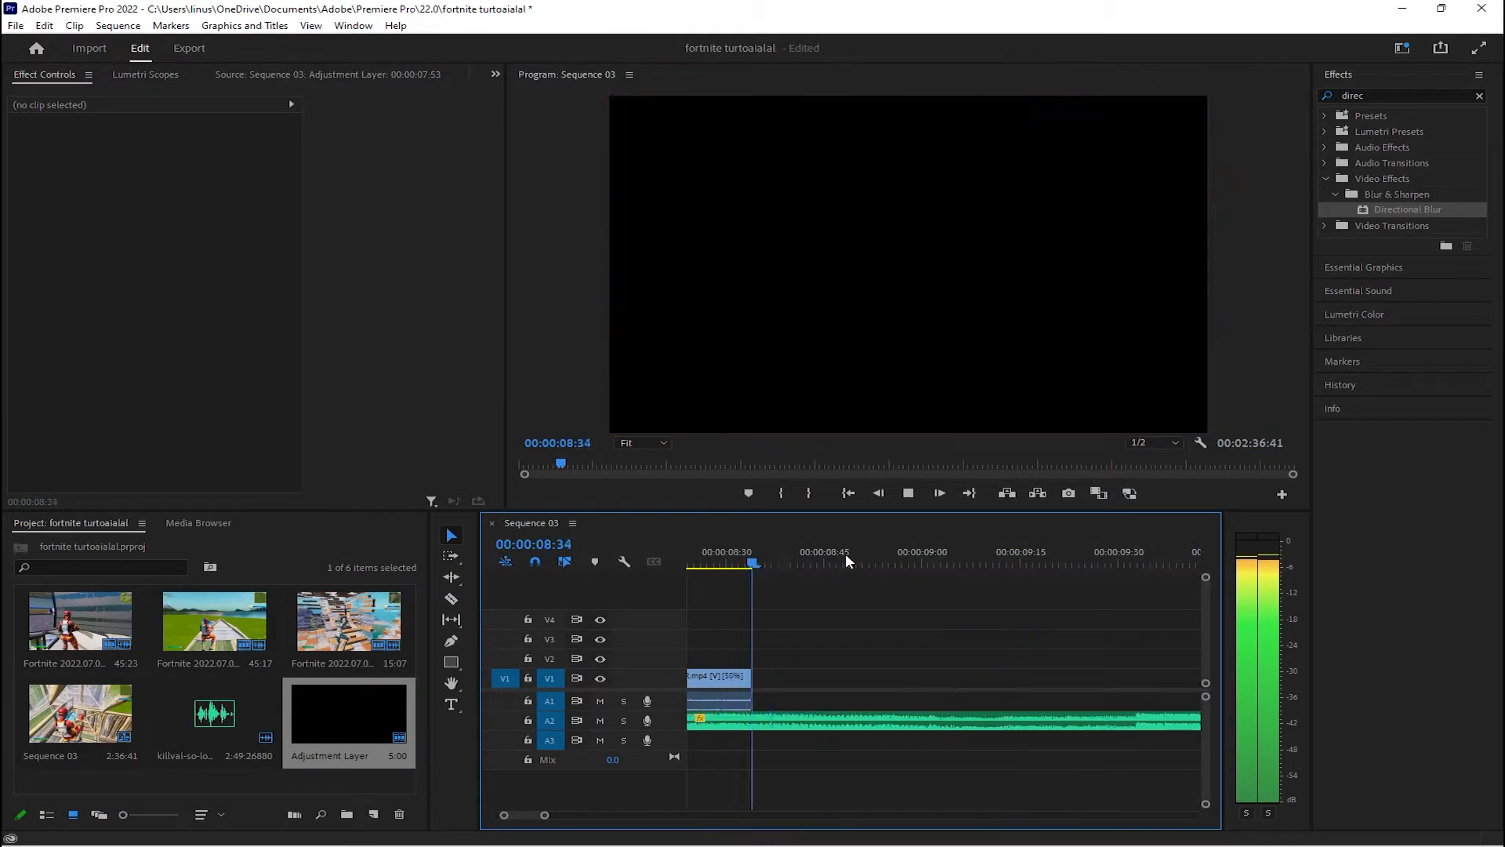
key("space")
left_click_drag(531, 813, 627, 815)
scroll(714, 698, "down", 2)
left_click(910, 558)
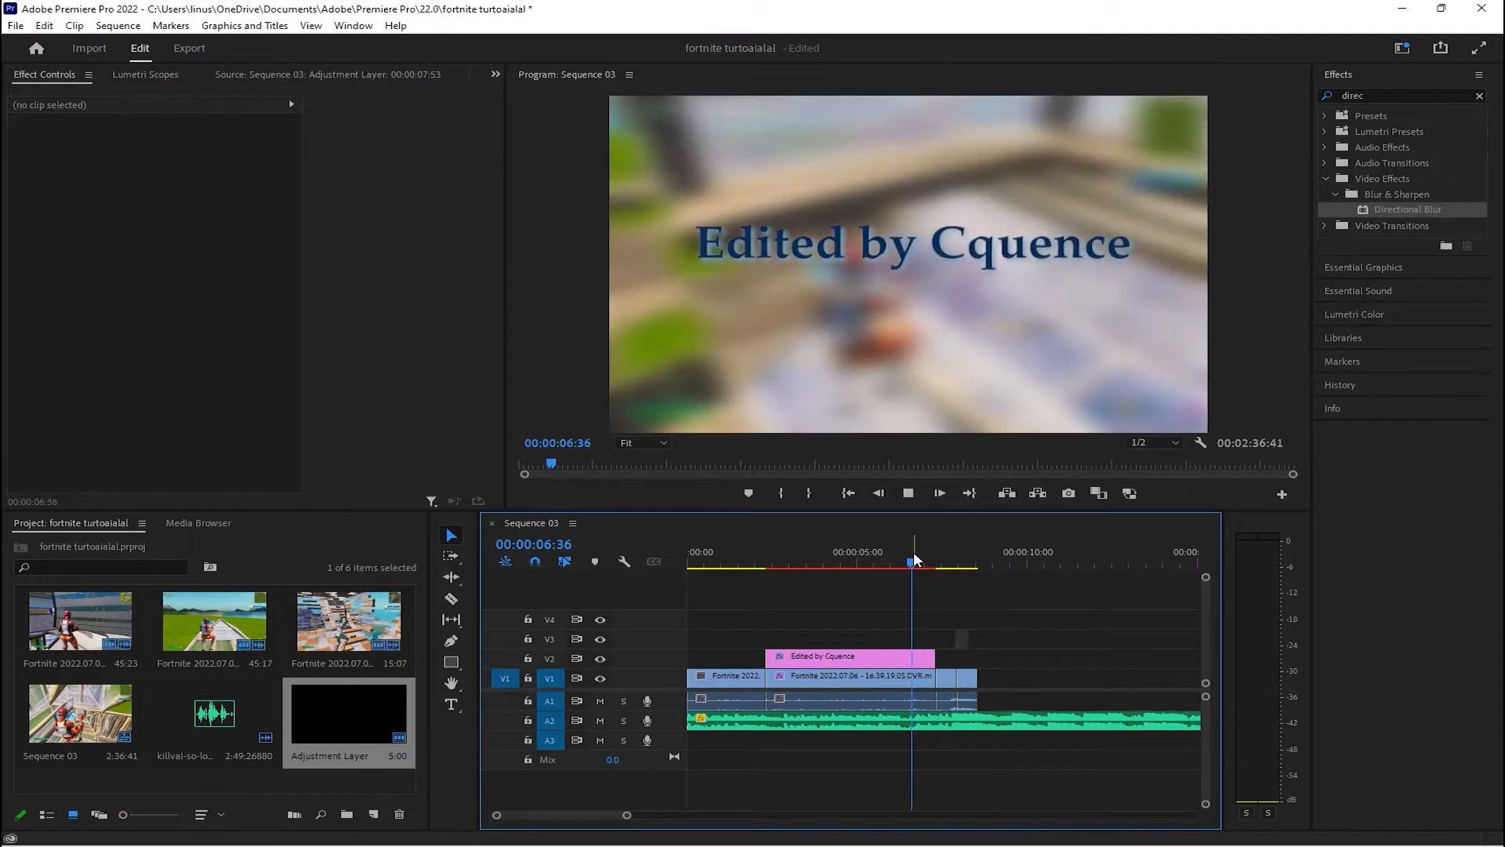
key("space")
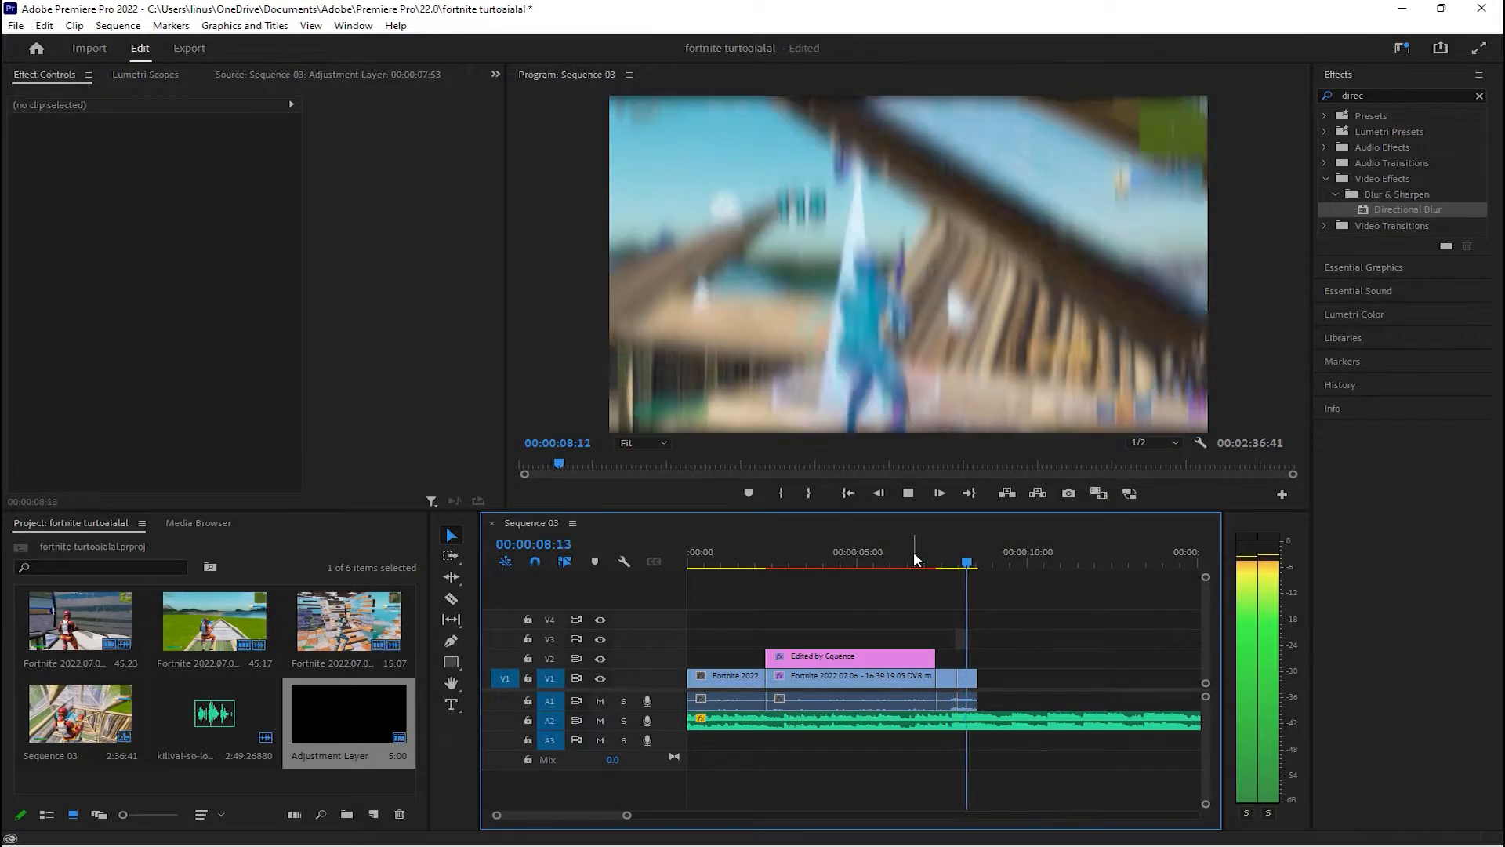
key("space")
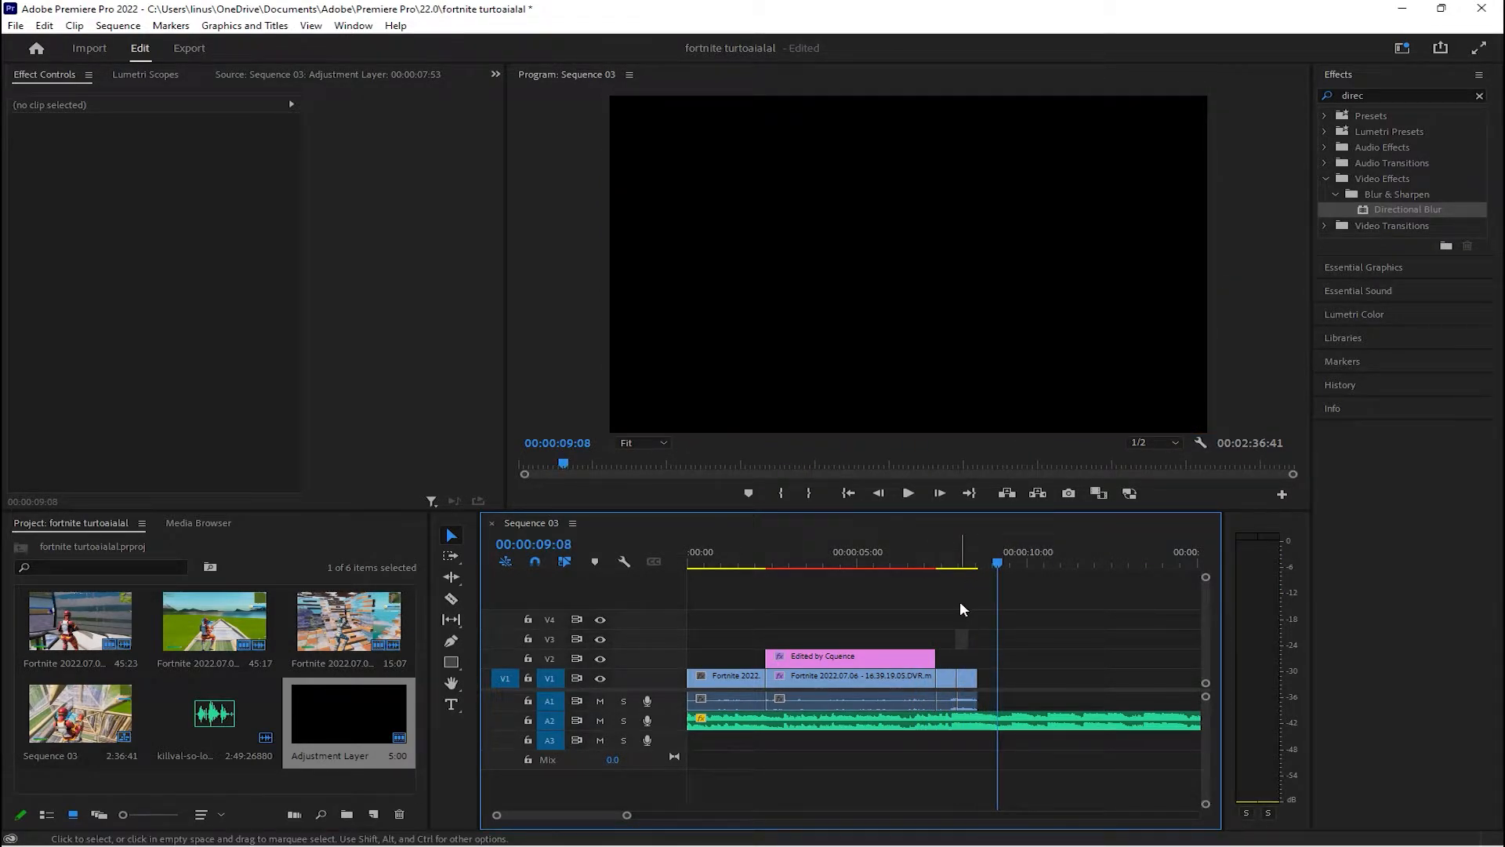
Add the Fortnite 2022.07.05 - 18.25.10.19.DVR.mp4 clip to V1 directly after the slow-motion segment
key("Left")
key("Left")
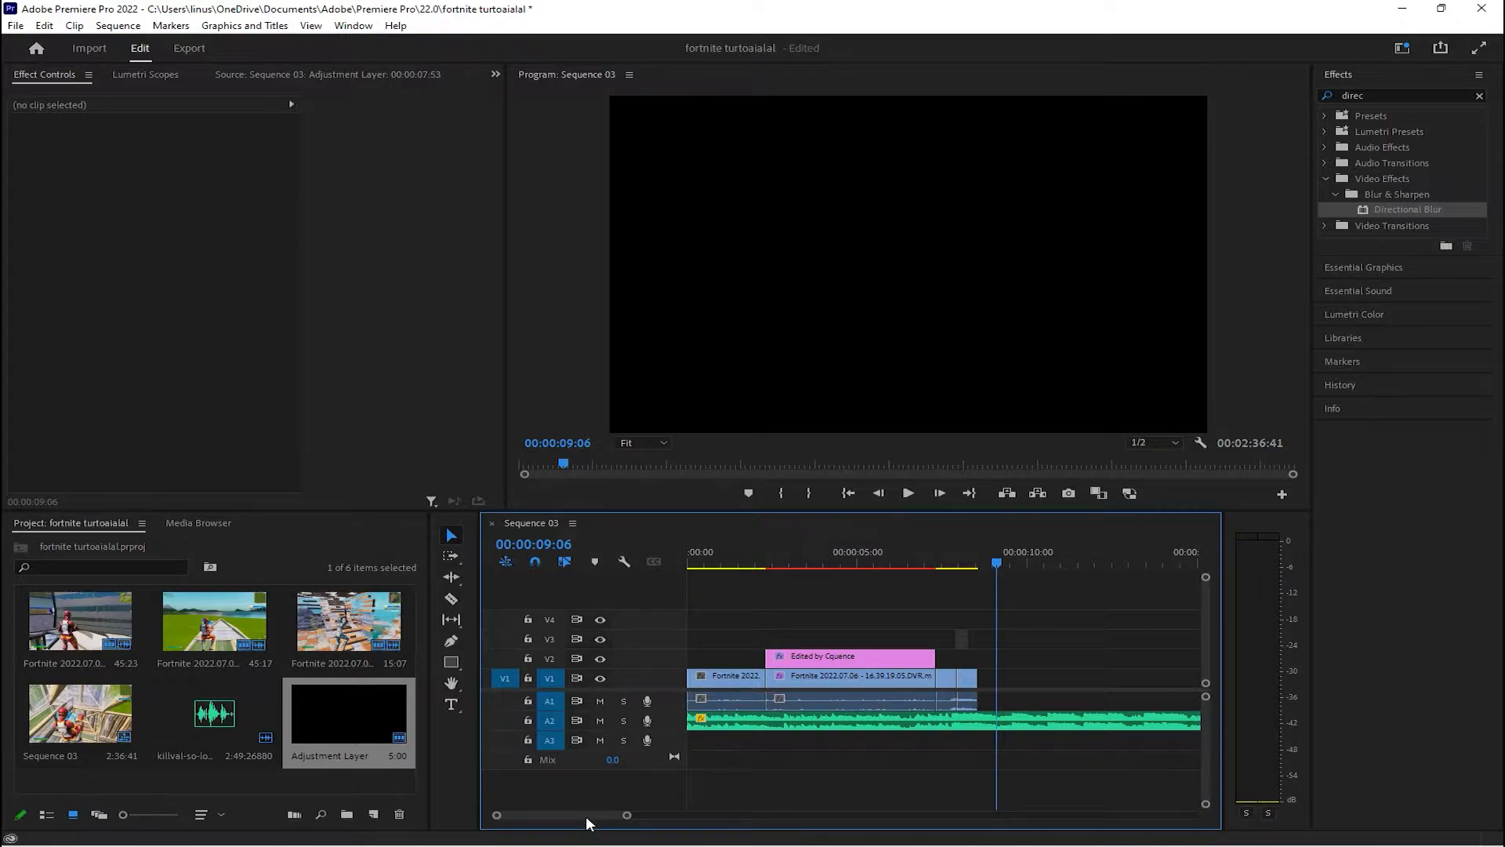
left_click_drag(586, 816, 606, 817)
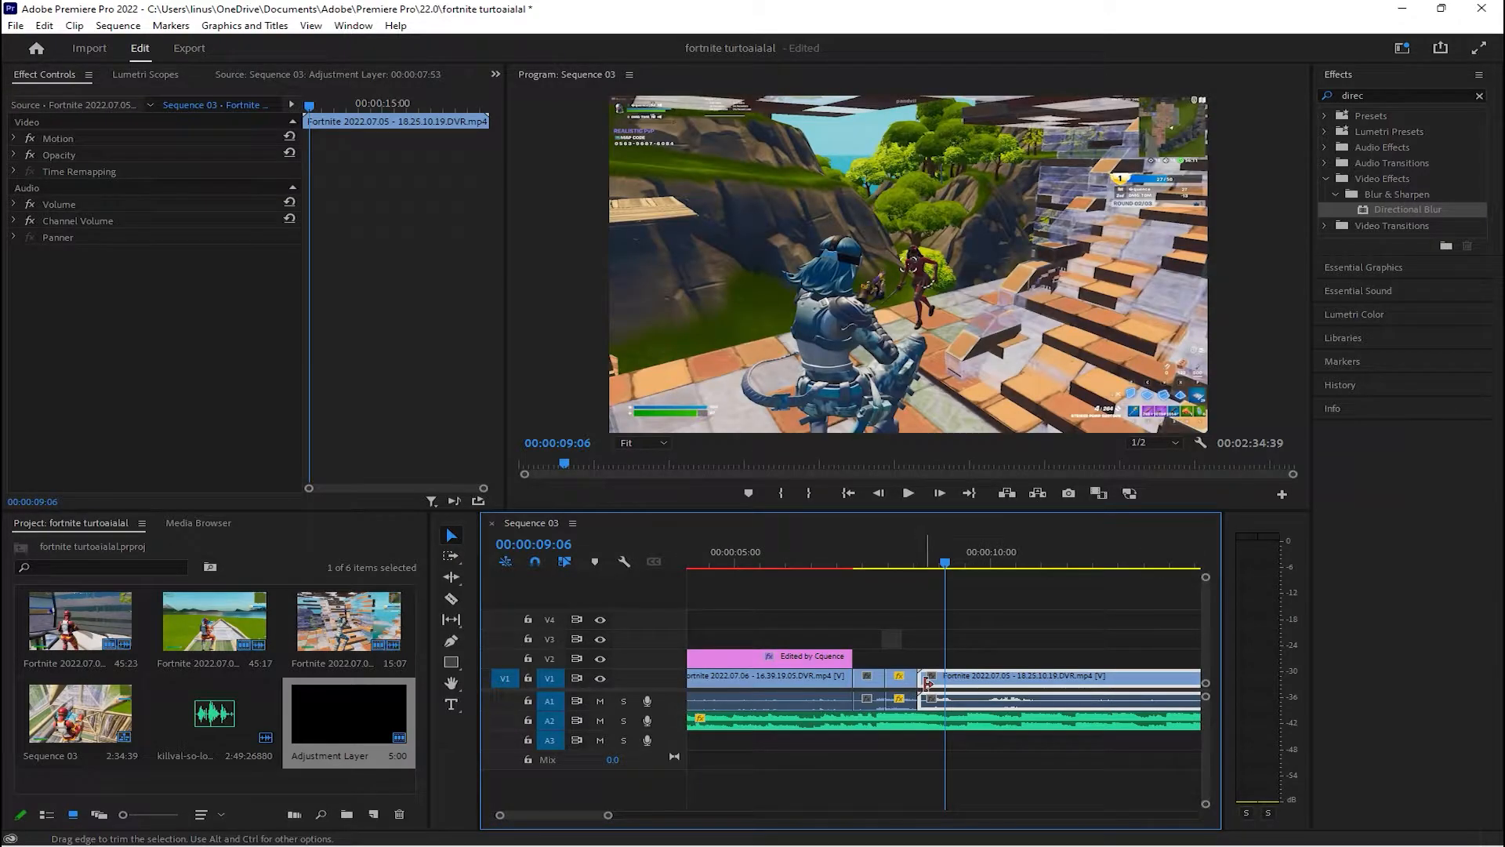
Clear the effects search and bring up the Slide group of video transitions
right_click(921, 685)
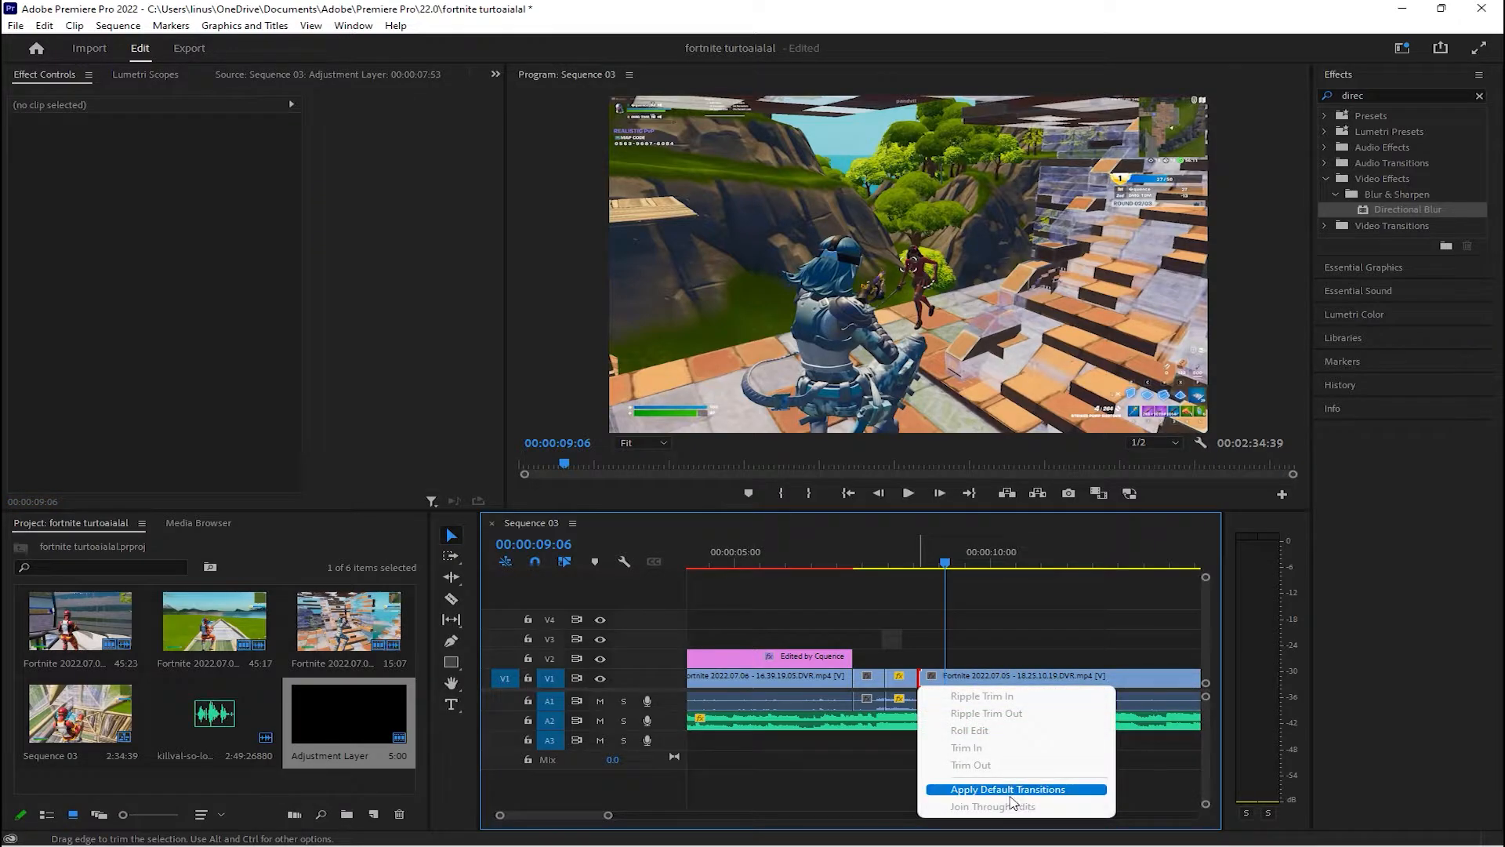
left_click(972, 610)
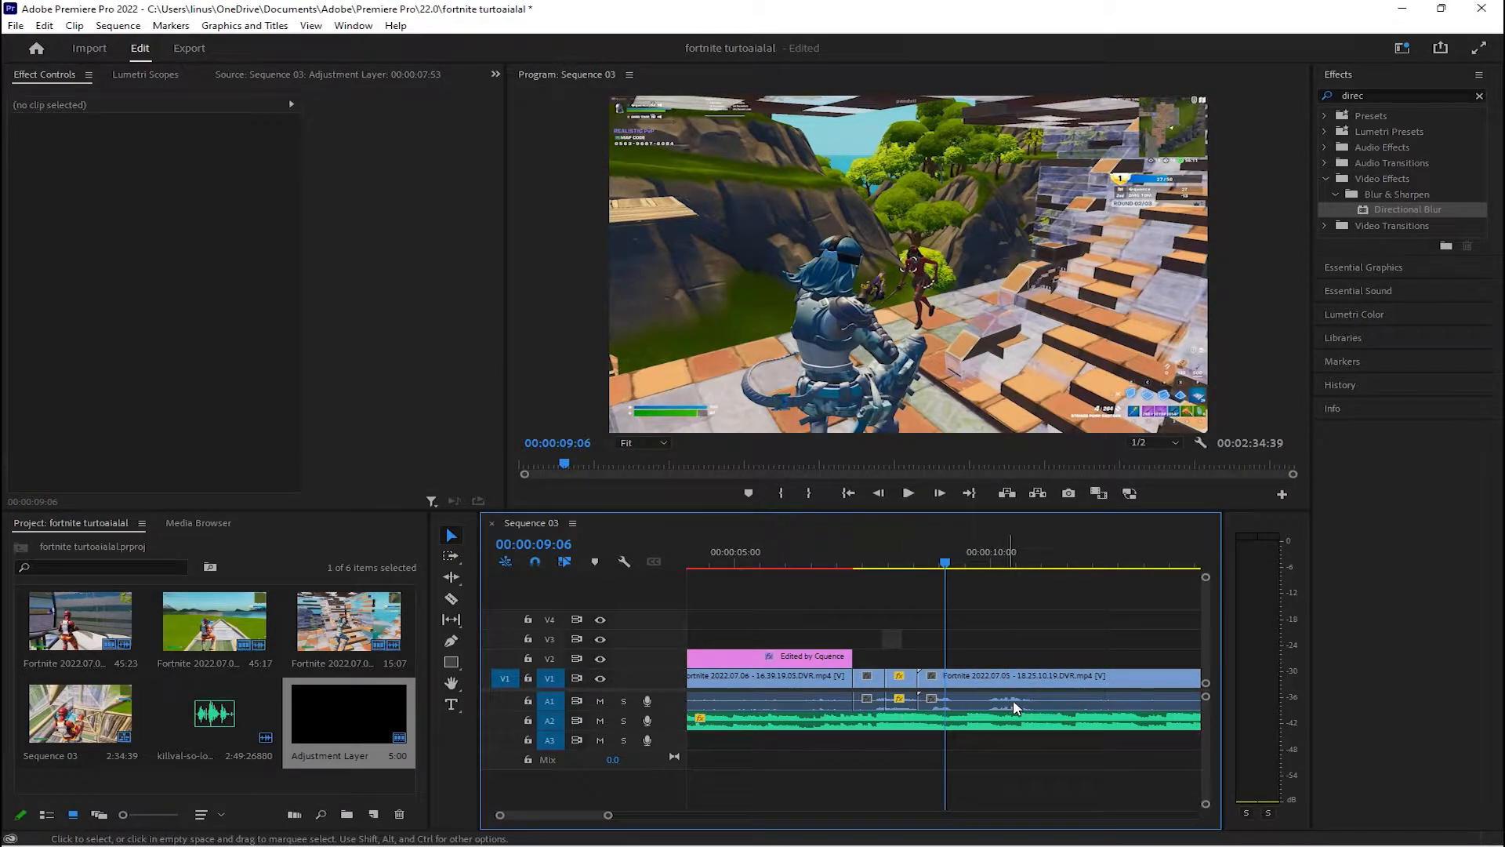
left_click(1326, 178)
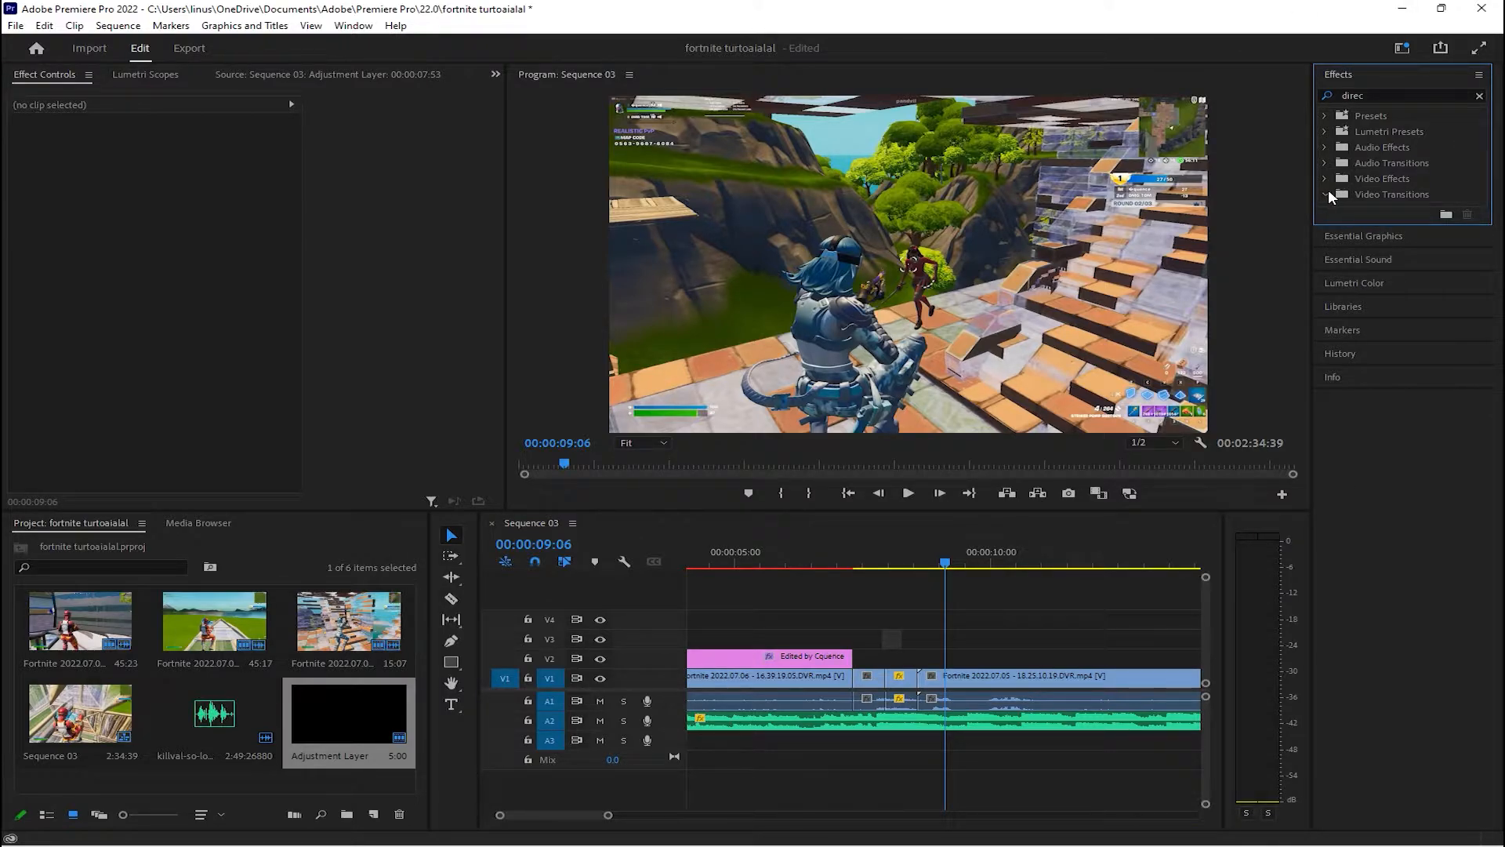
left_click_drag(1381, 93, 1355, 92)
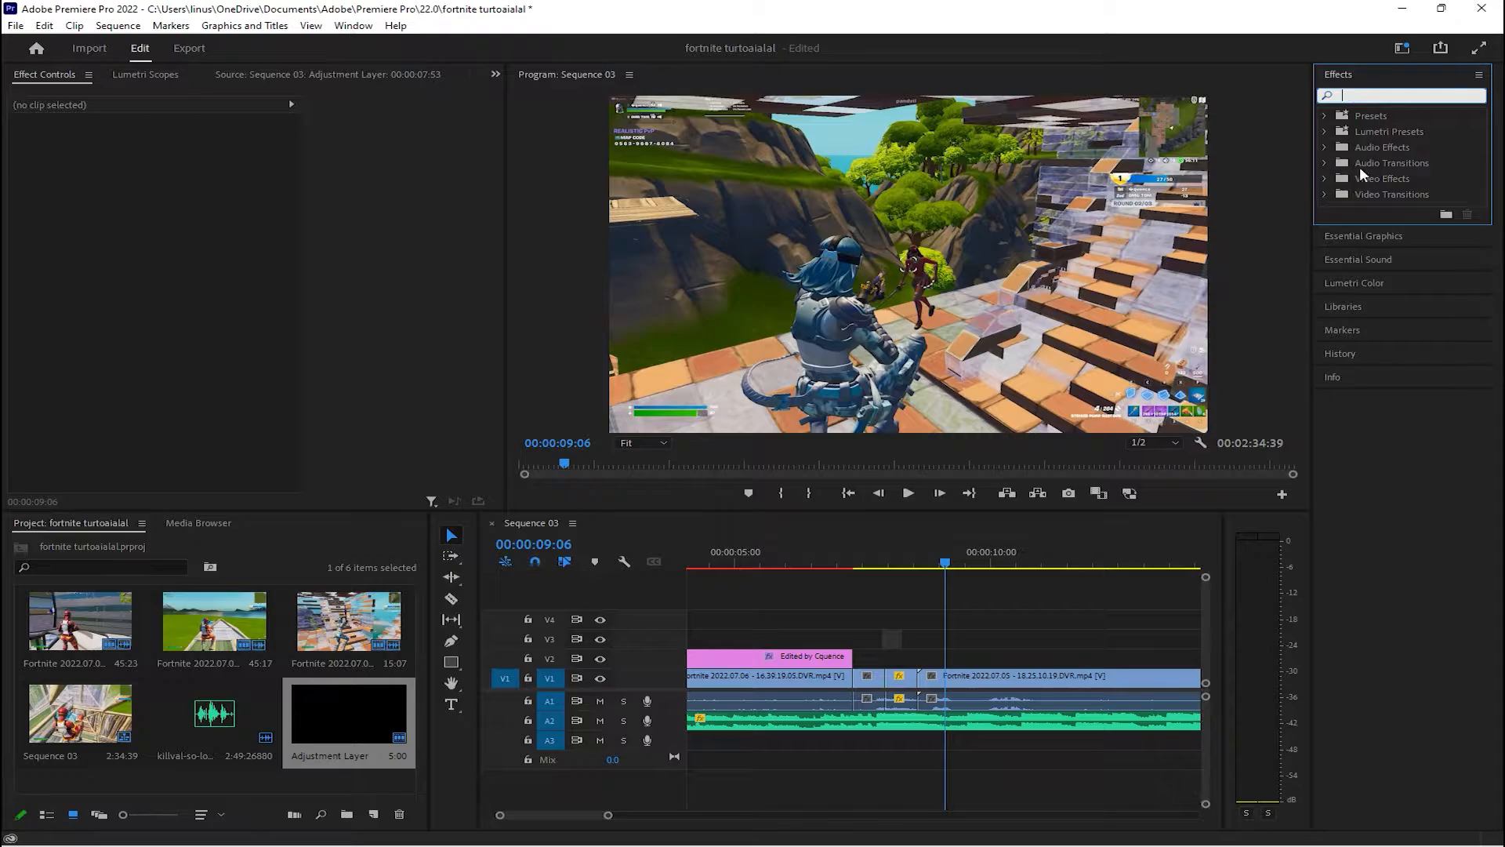
key("BackSpace")
key("BackSpace")
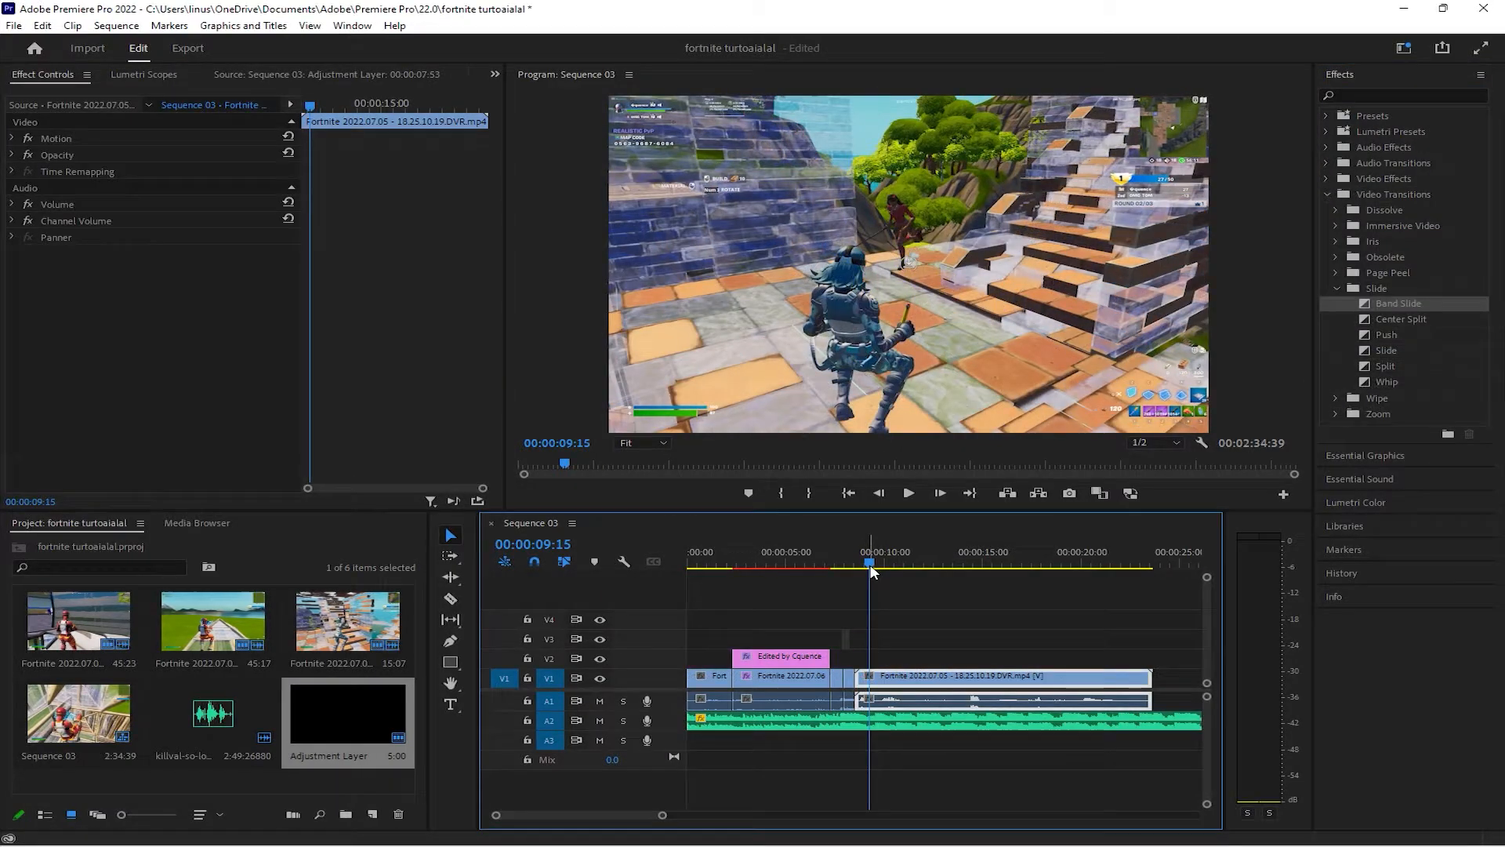
Move the Fortnite 2022.07.05 clip against the end of the slow-motion segment on V1 and place the playhead at 00:00:12:31
mouse_move(873, 570)
left_mouse_down()
mouse_move(846, 570)
mouse_move(865, 570)
left_mouse_up()
mouse_move(862, 679)
left_mouse_down()
mouse_move(1036, 664)
mouse_move(941, 693)
mouse_move(888, 685)
left_mouse_up()
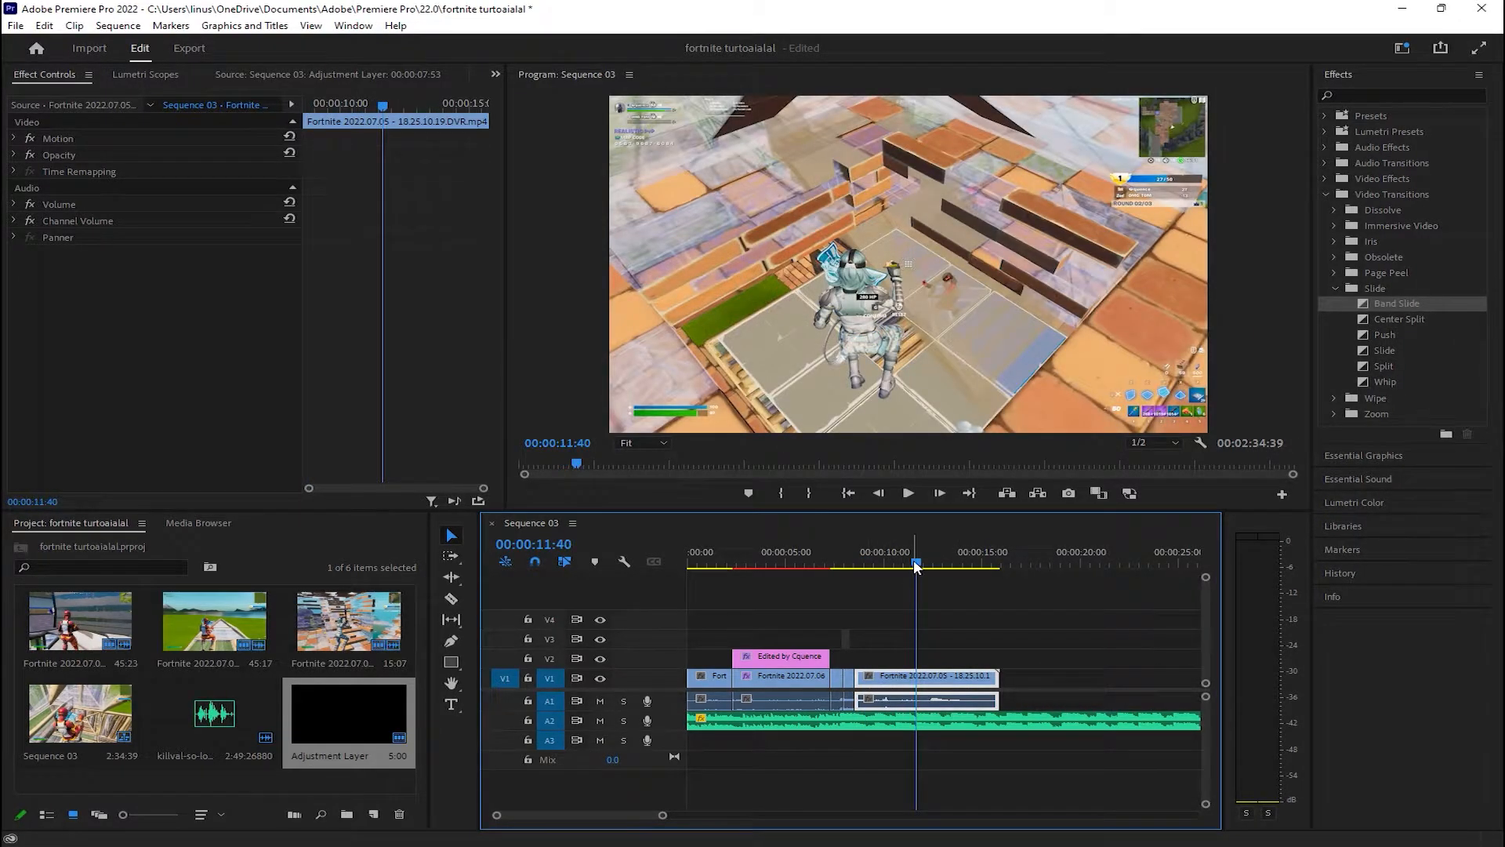
left_click_drag(916, 563, 933, 565)
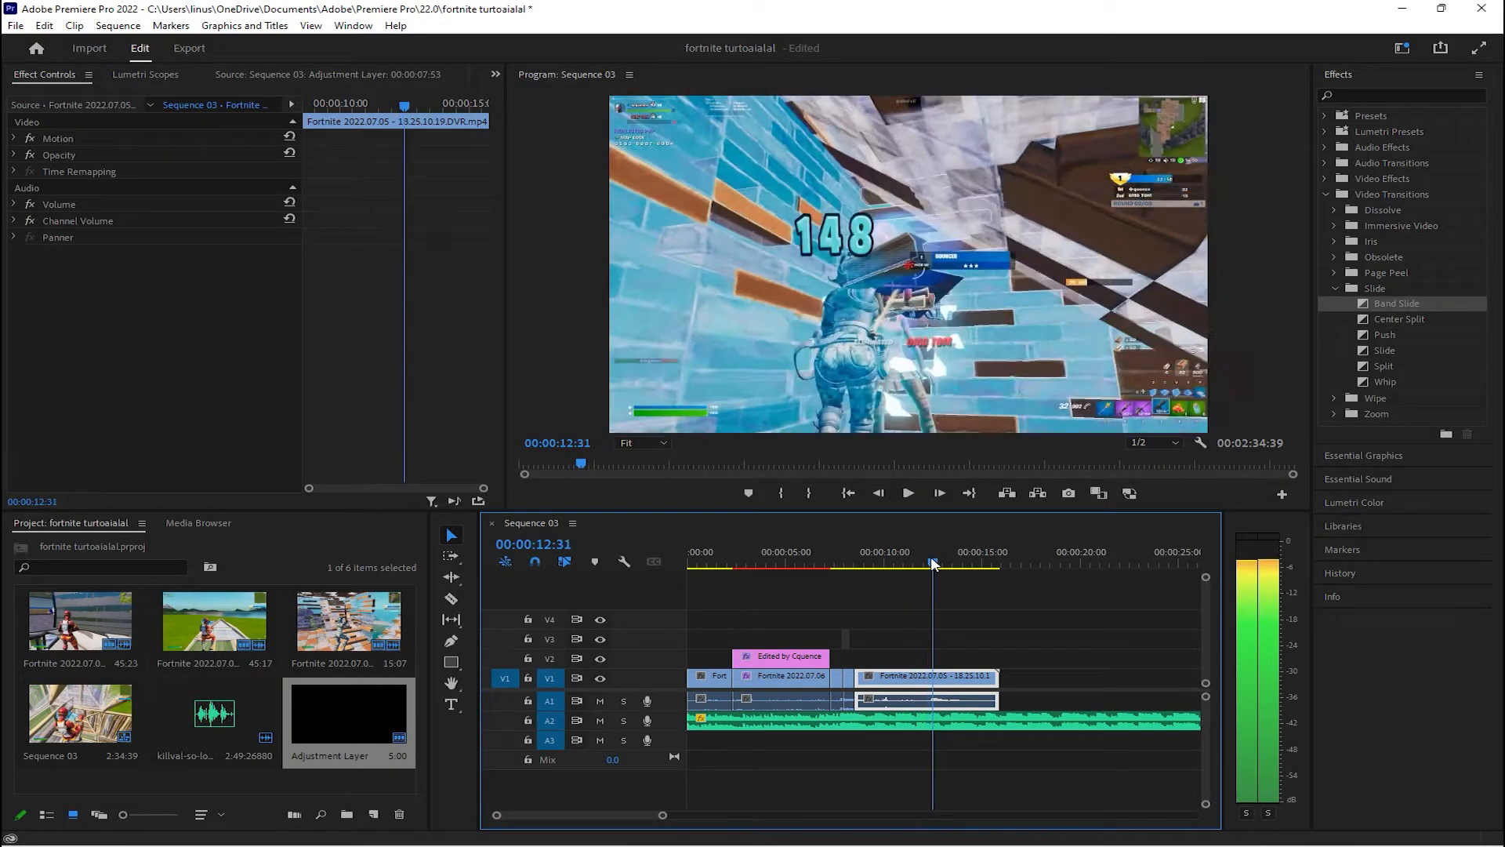
Split the Fortnite 2022.07.05 clip on V1 at 00:00:12:31 and delete the part before the cut
key("c")
left_click(935, 676)
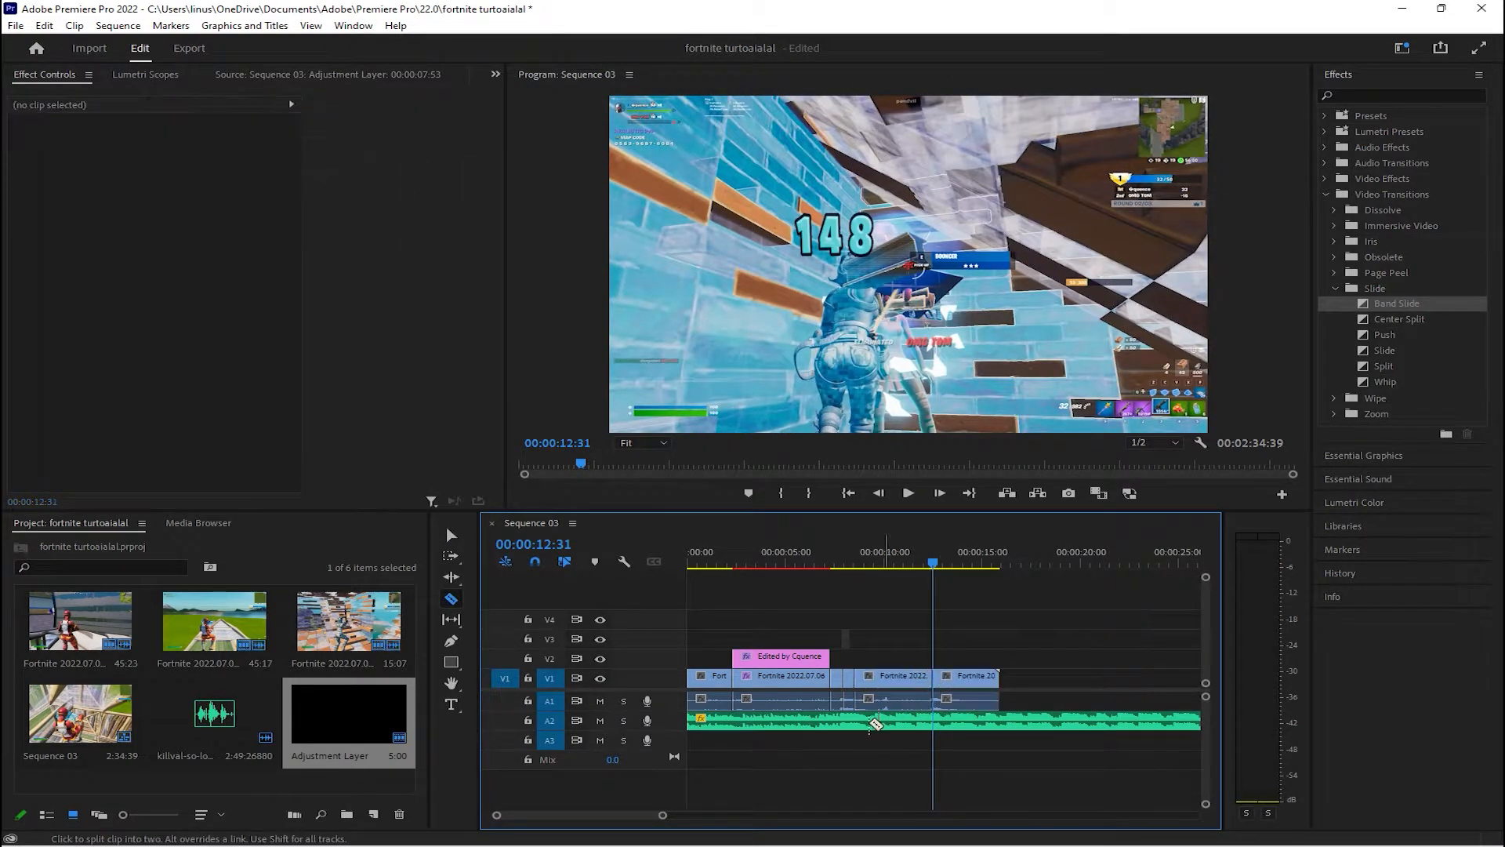
left_click(451, 534)
left_click(888, 678)
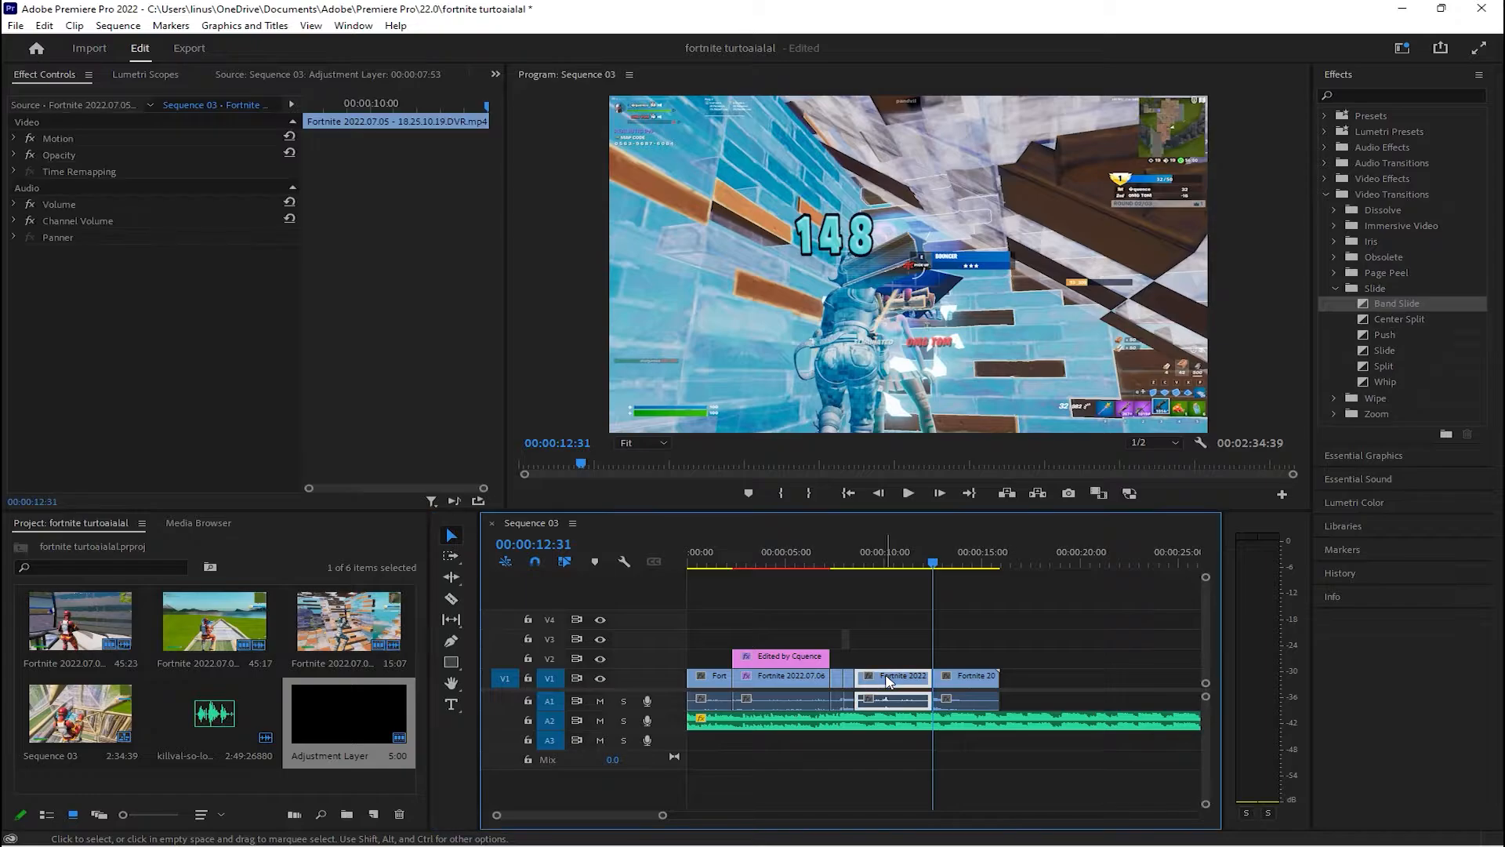
key("Delete")
Shift the remaining clip to the beat, extend its start to the slow-motion segment, and add a Cross Dissolve centred on that cut
left_click(918, 561)
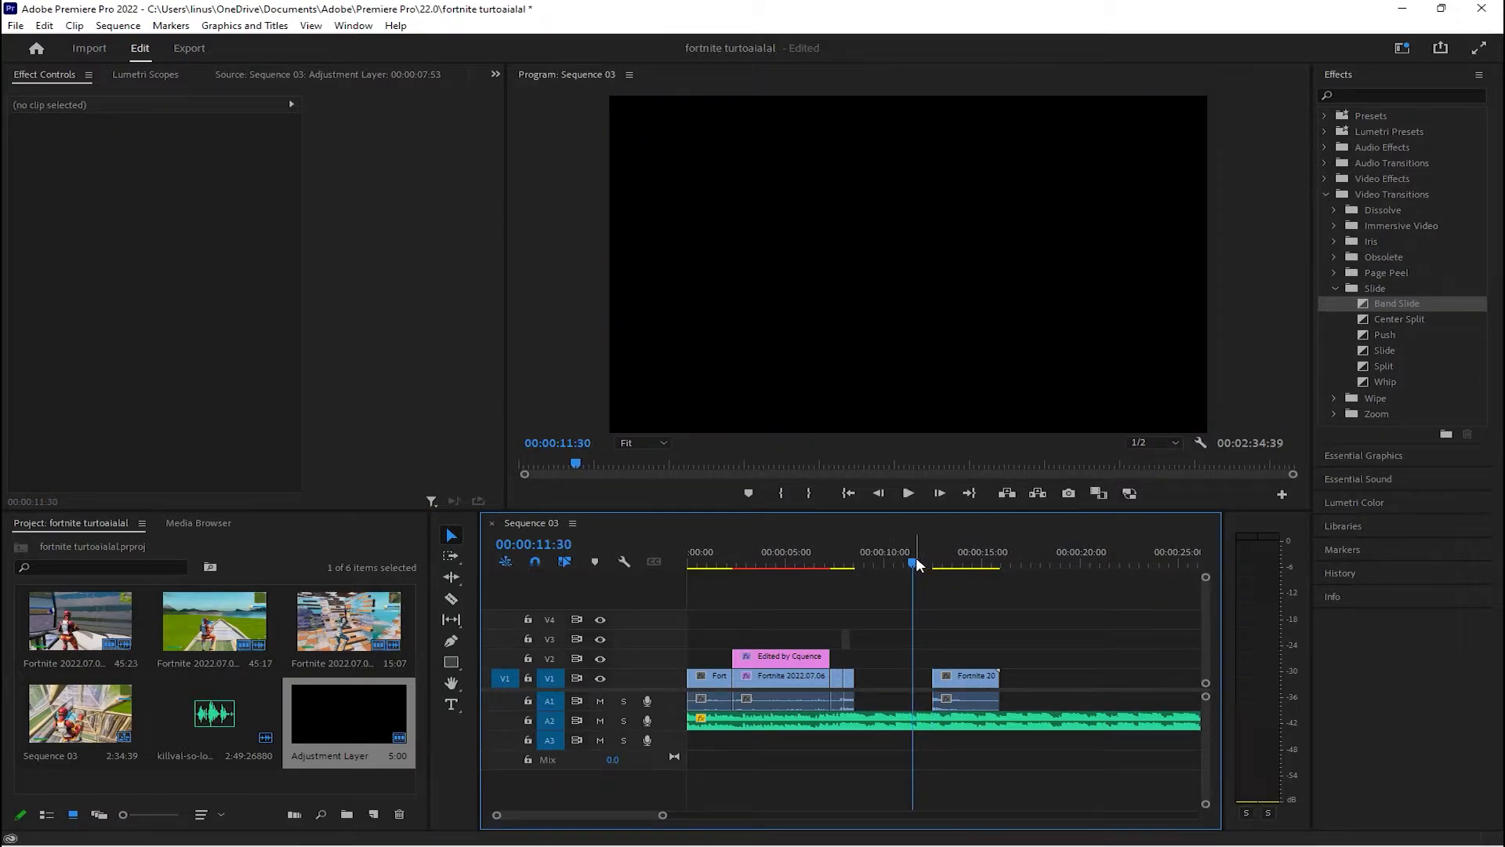
key("space")
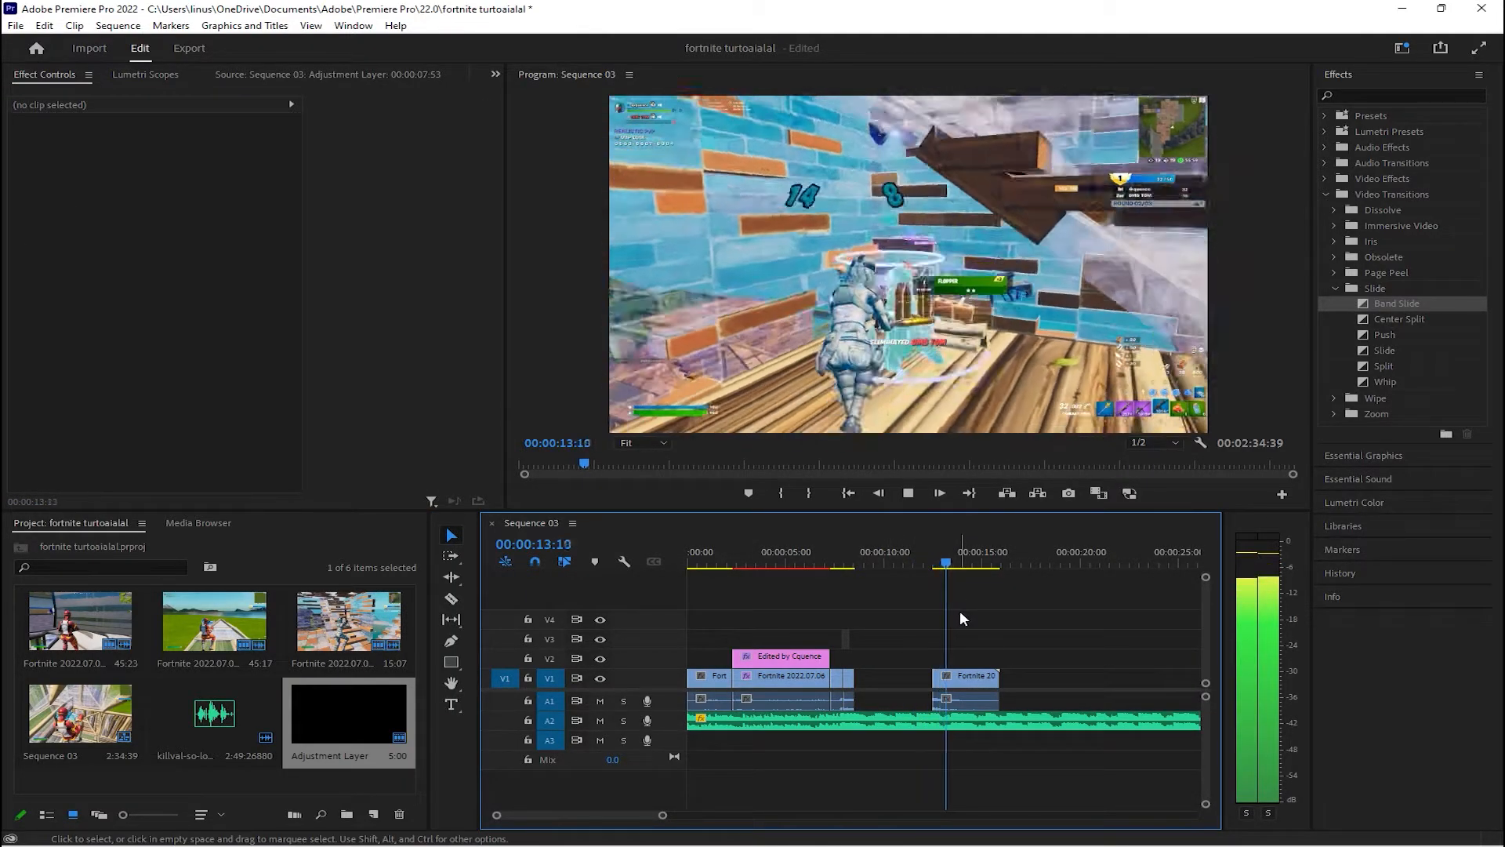
left_click_drag(961, 677, 858, 684)
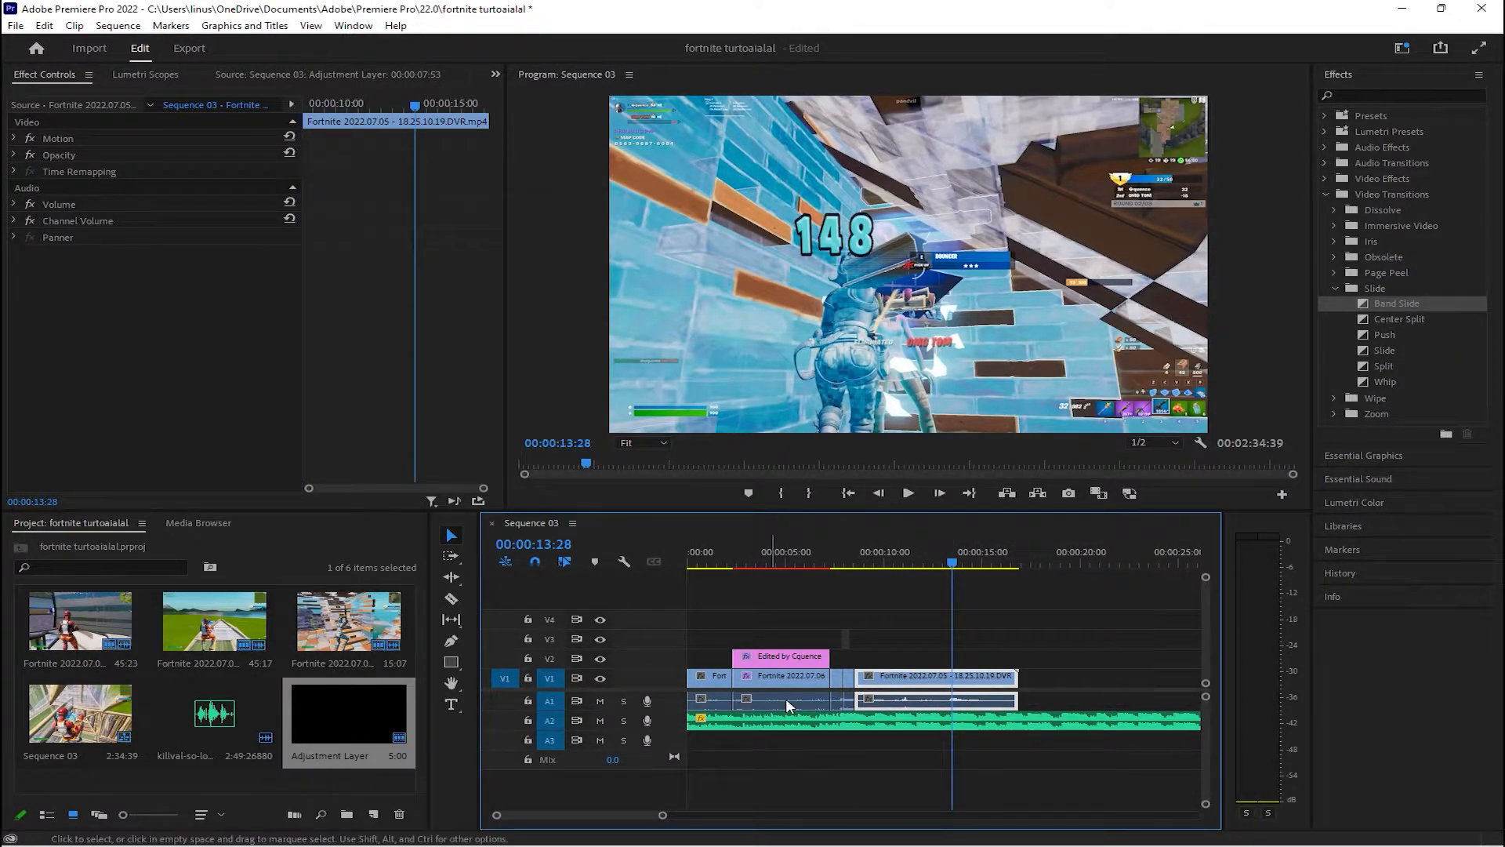
right_click(852, 687)
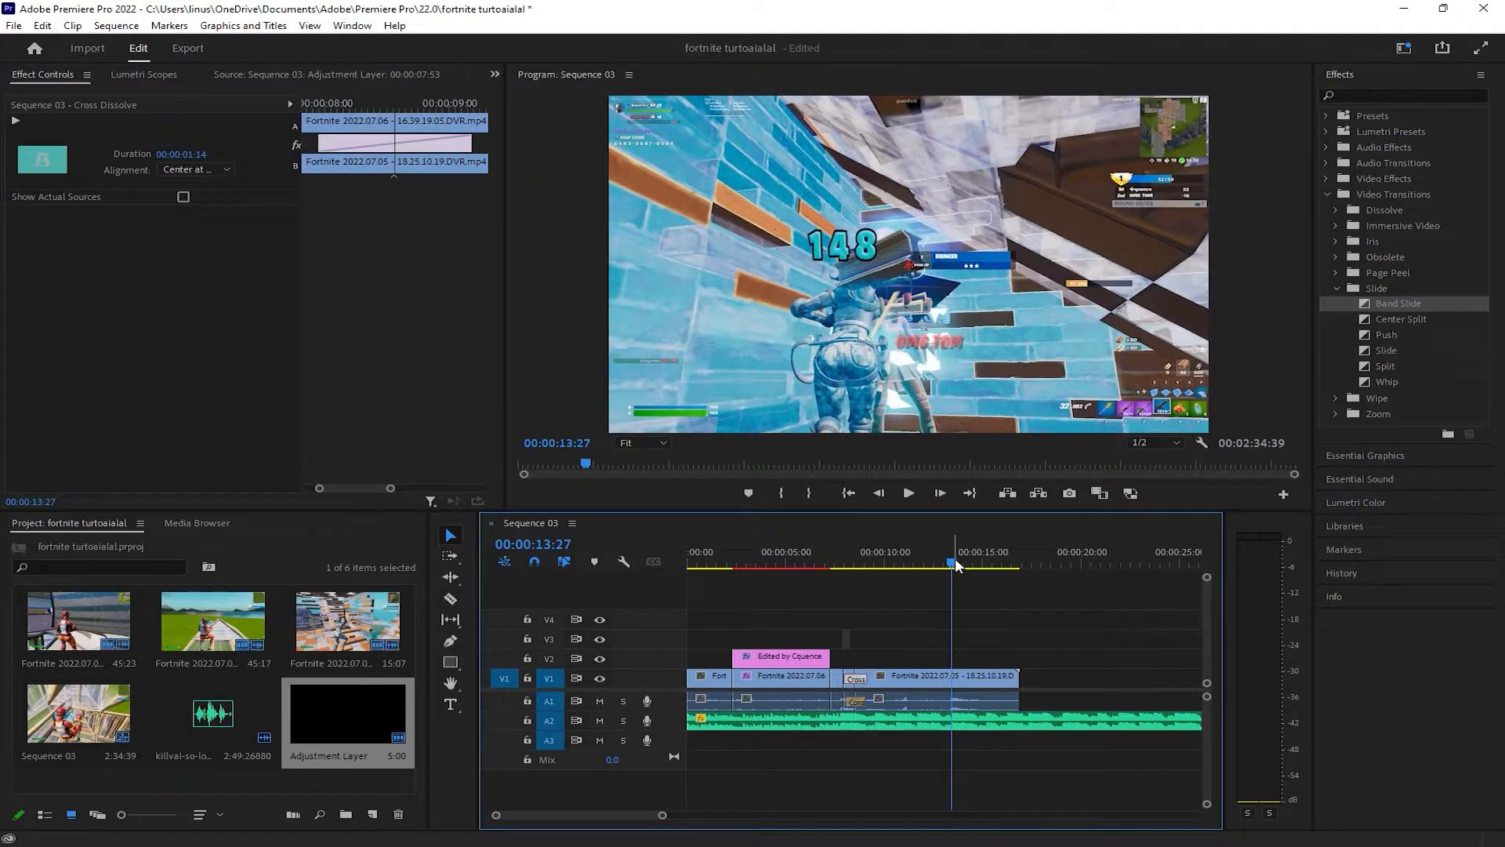
Split the Fortnite 2022.07.05 clip on V1 at the hit, at 00:00:13:27
key("c")
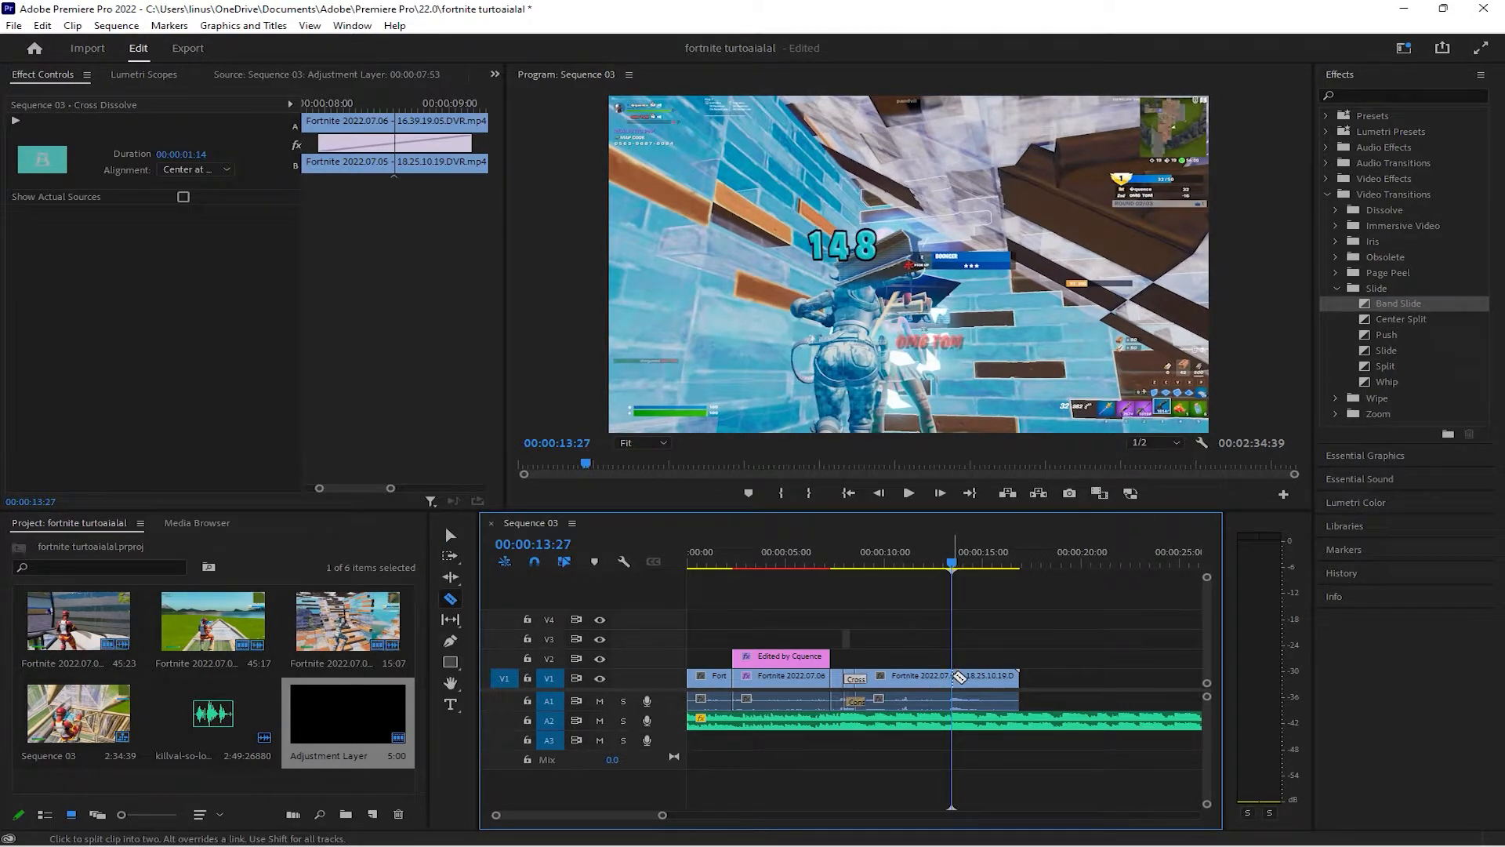
left_click(956, 676)
left_click(450, 535)
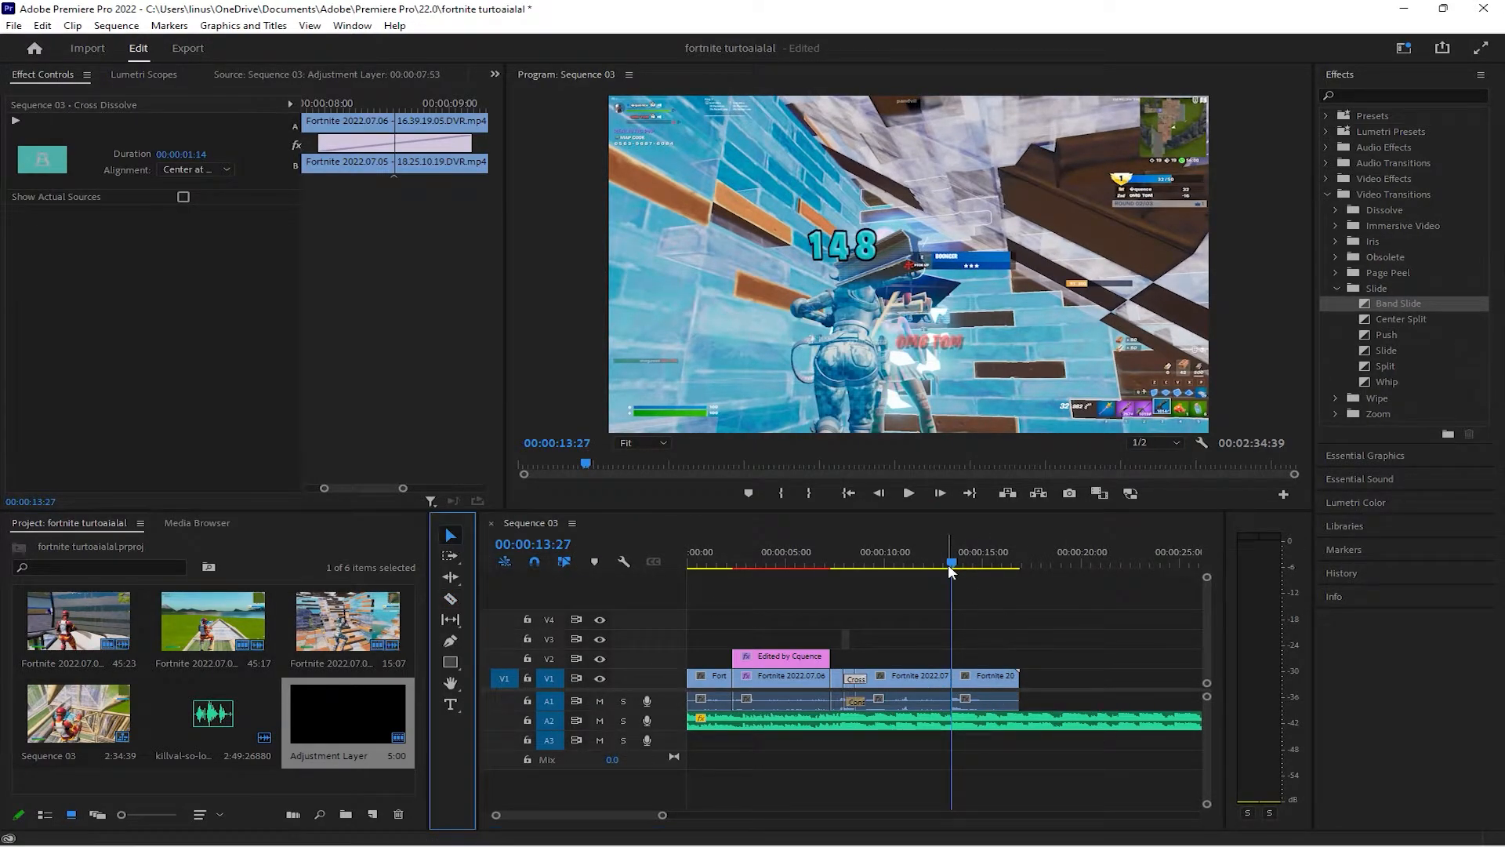
Set the speed of the piece after the cut to 50% and trim its end to just past 00:00:15:00
left_click_drag(951, 561, 951, 559)
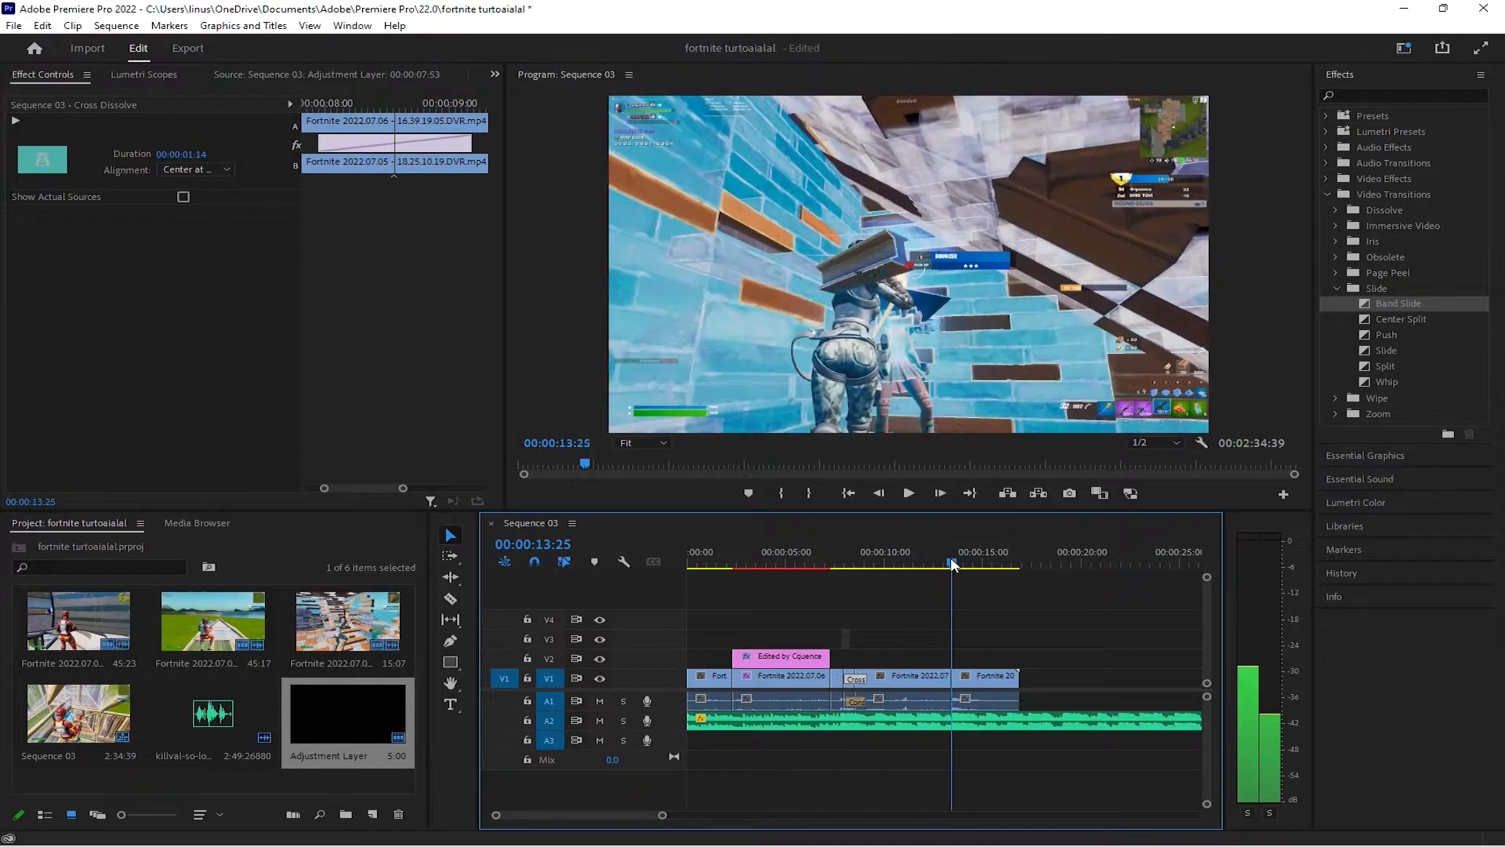
right_click(980, 679)
left_click(1051, 455)
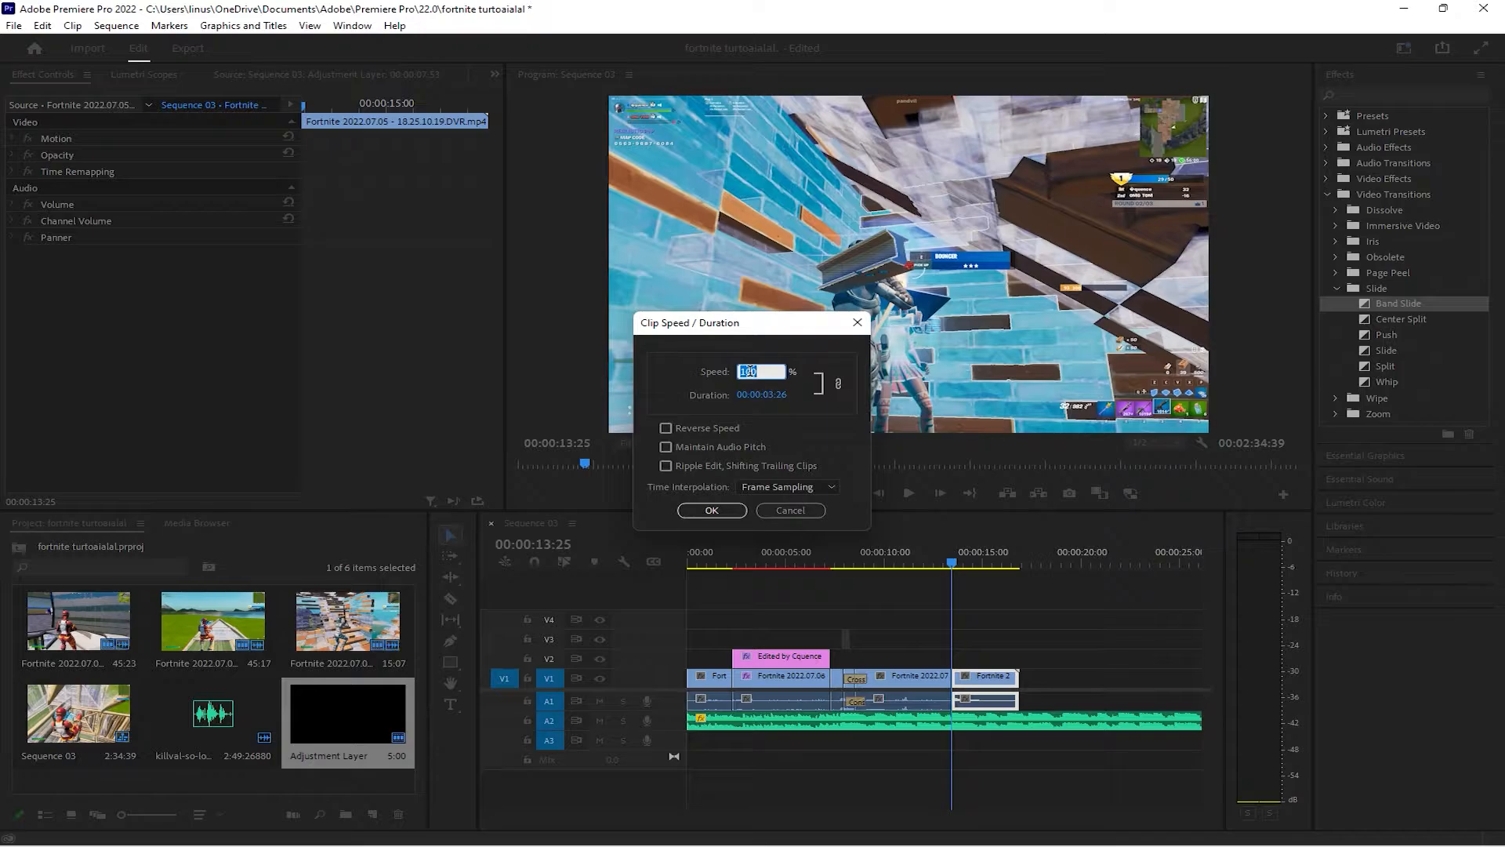
type("50")
left_click(712, 510)
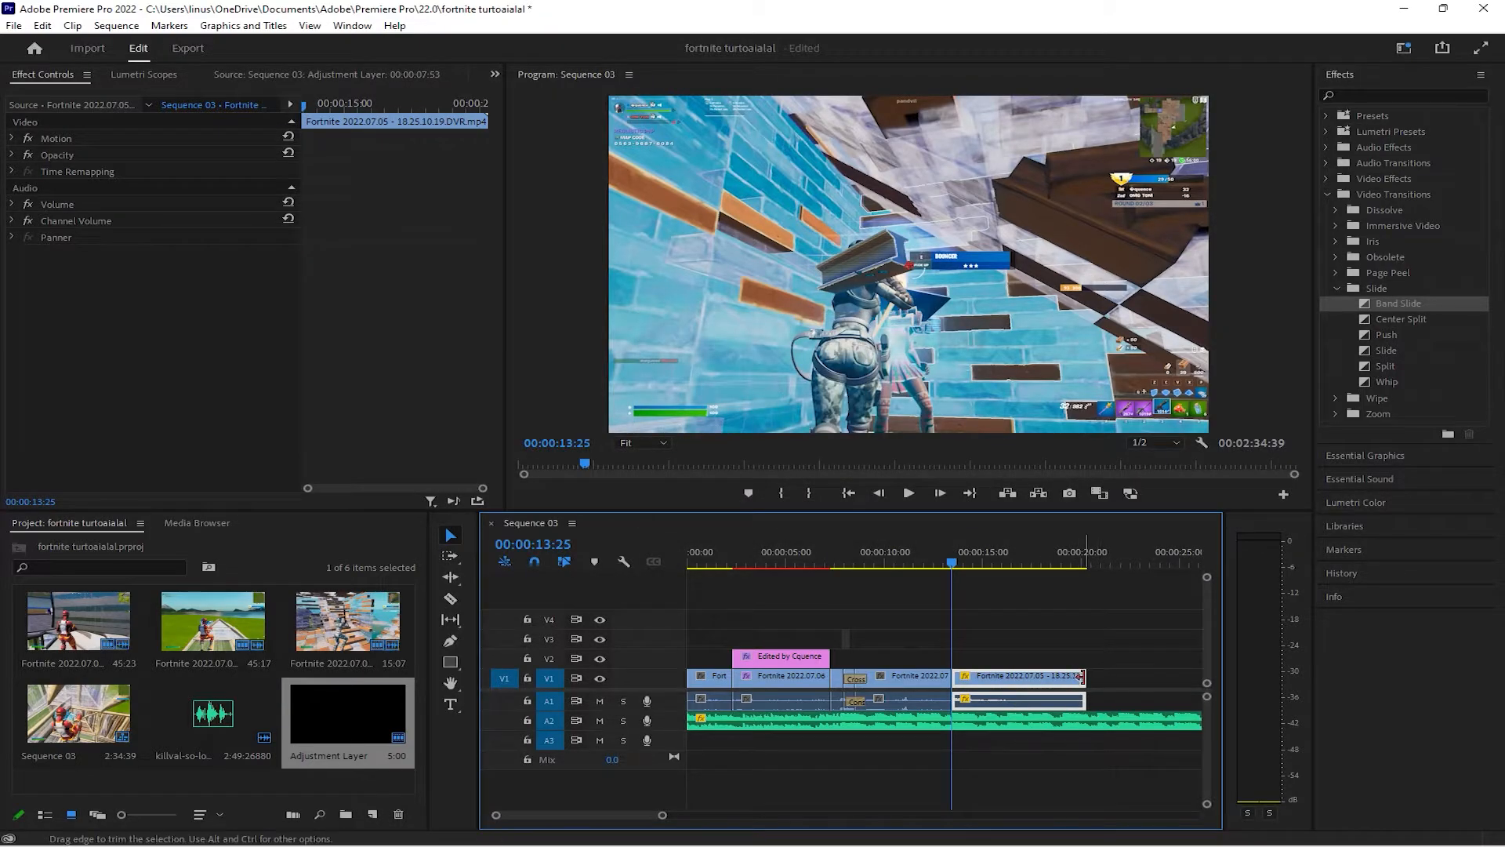
left_click_drag(1086, 676, 990, 677)
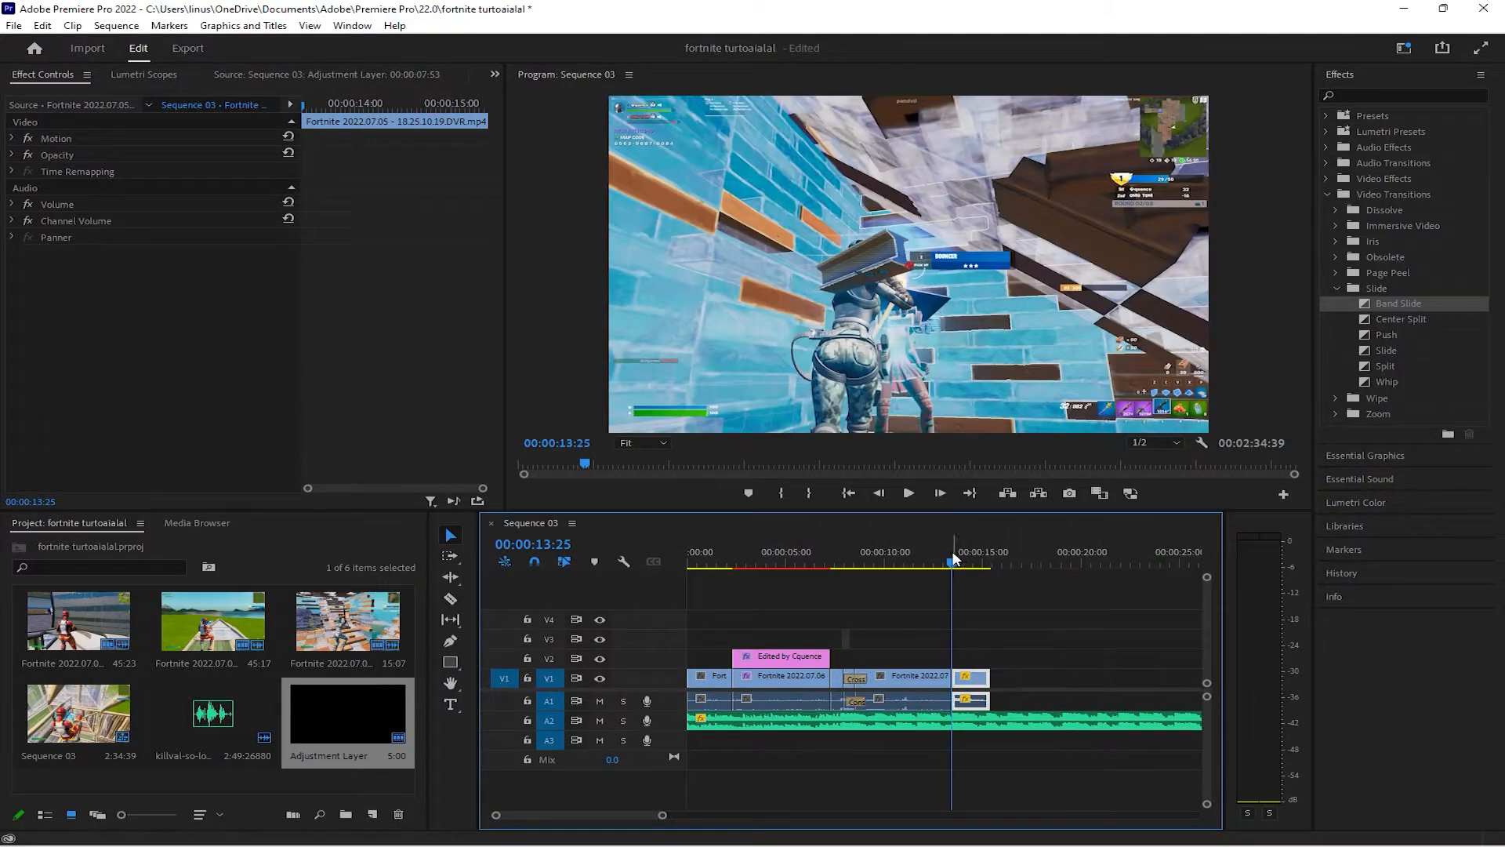
Split the piece before the slow motion at 00:00:12:58 and again about 12 frames further on
left_click(939, 565)
mouse_move(937, 562)
left_mouse_down()
mouse_move(962, 562)
mouse_move(941, 560)
left_mouse_up()
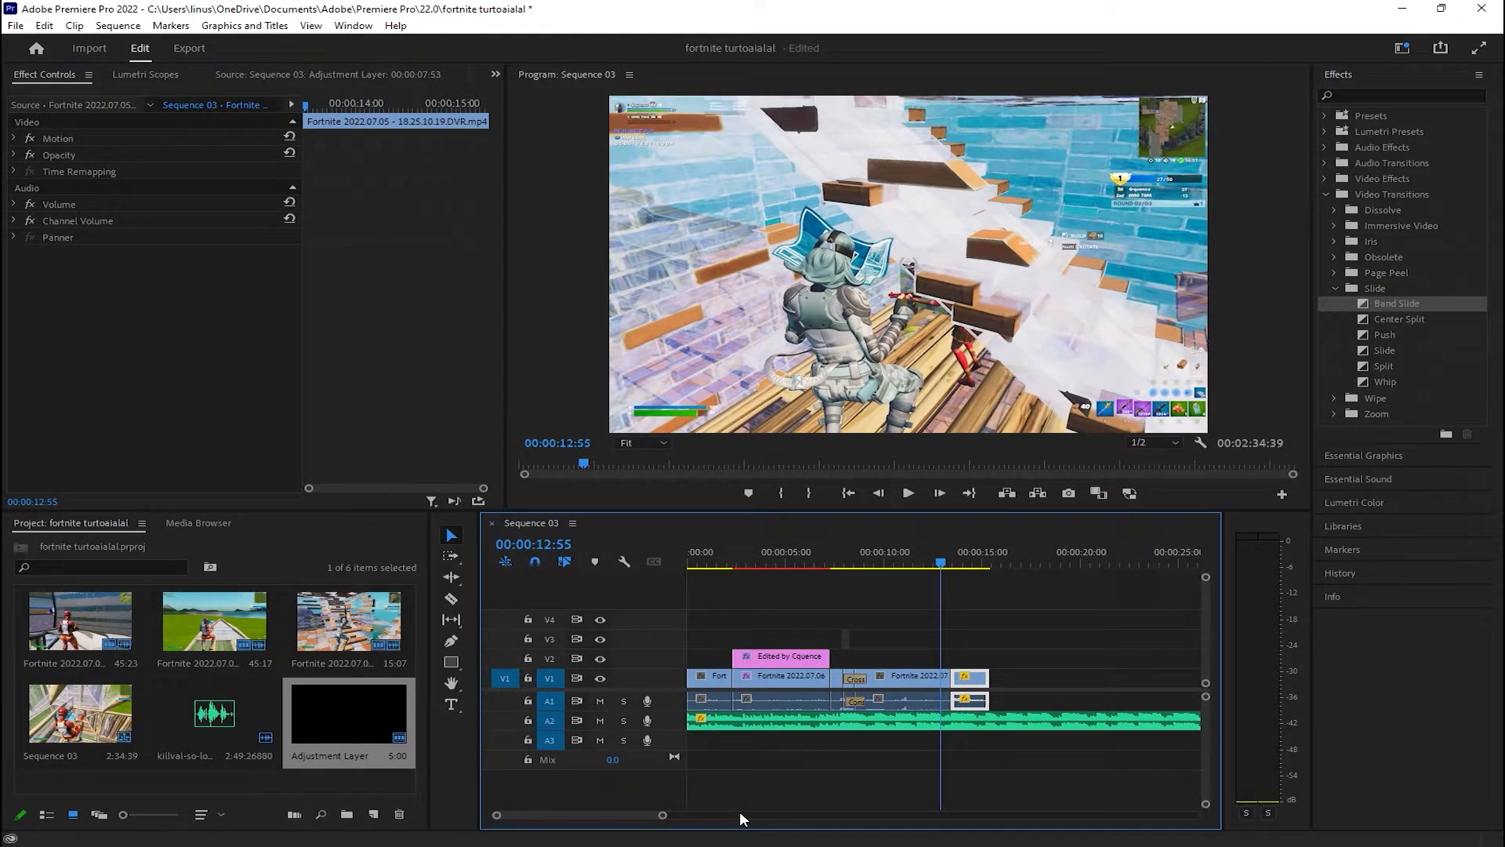
left_click_drag(662, 816, 624, 813)
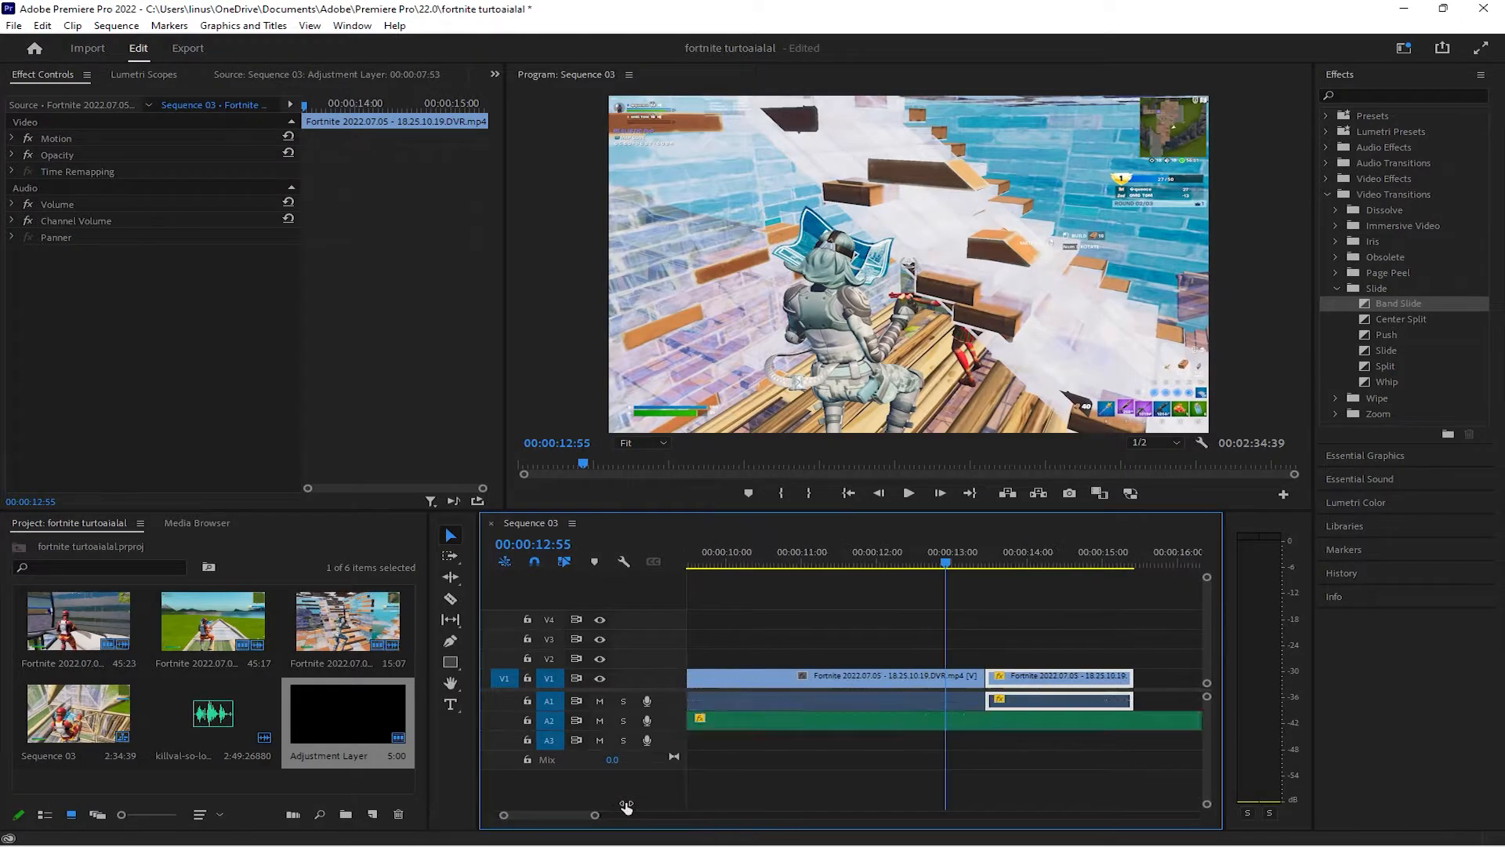
left_click_drag(947, 564, 949, 564)
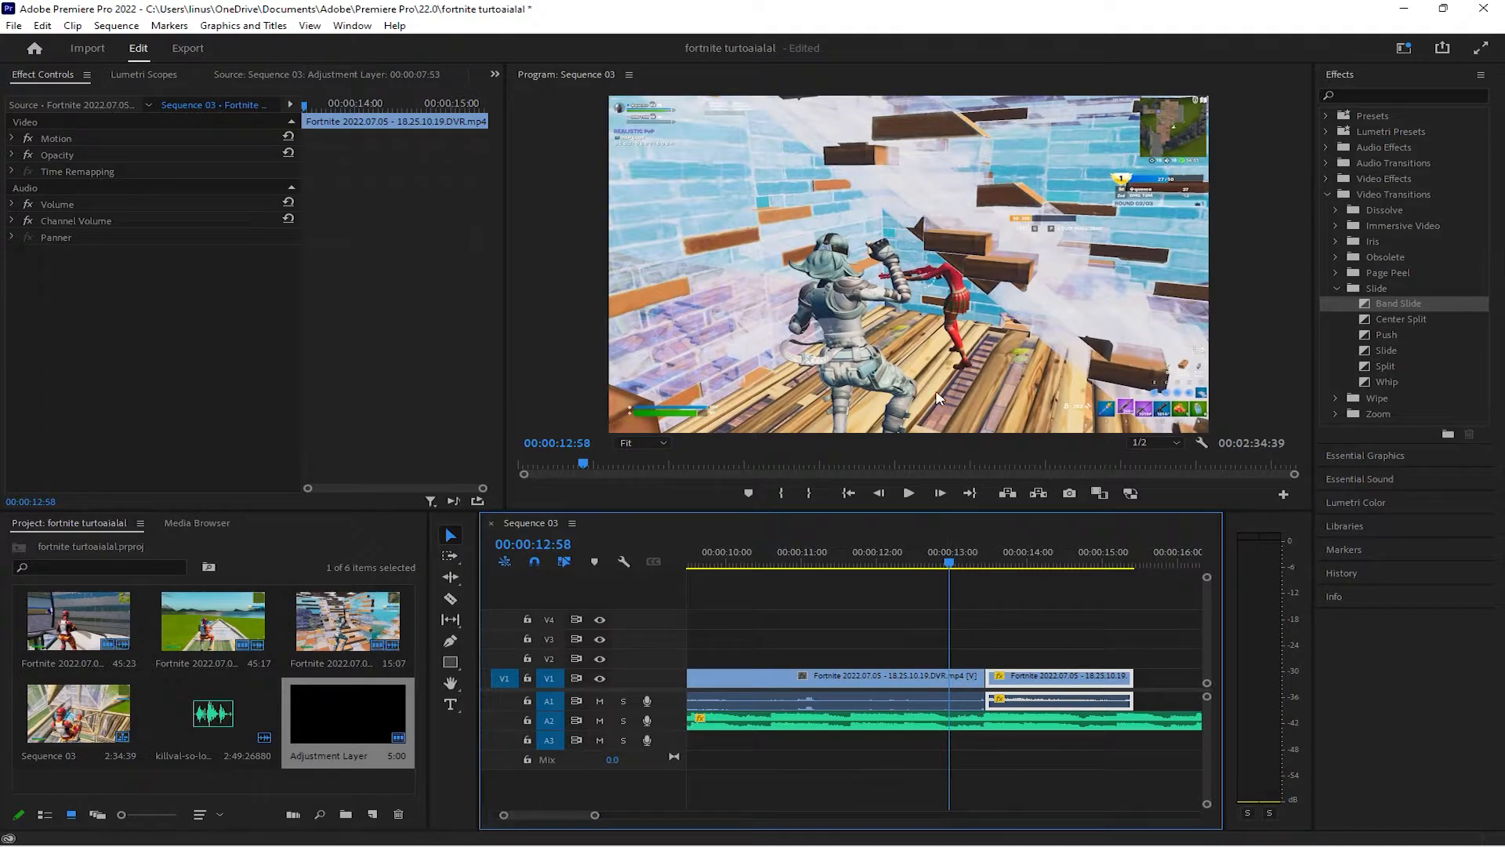
key("c")
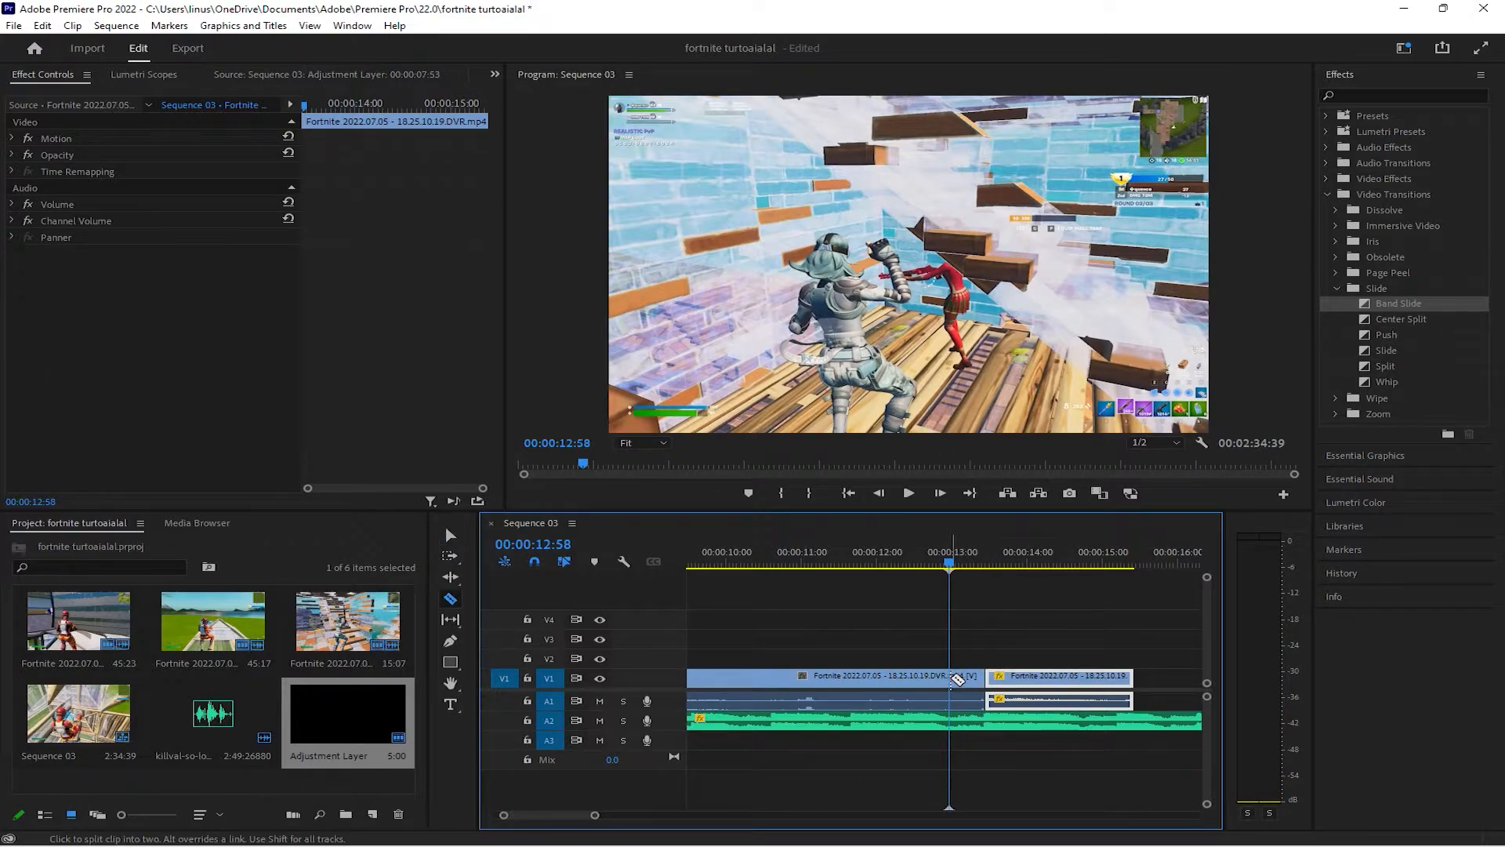
left_click(962, 679)
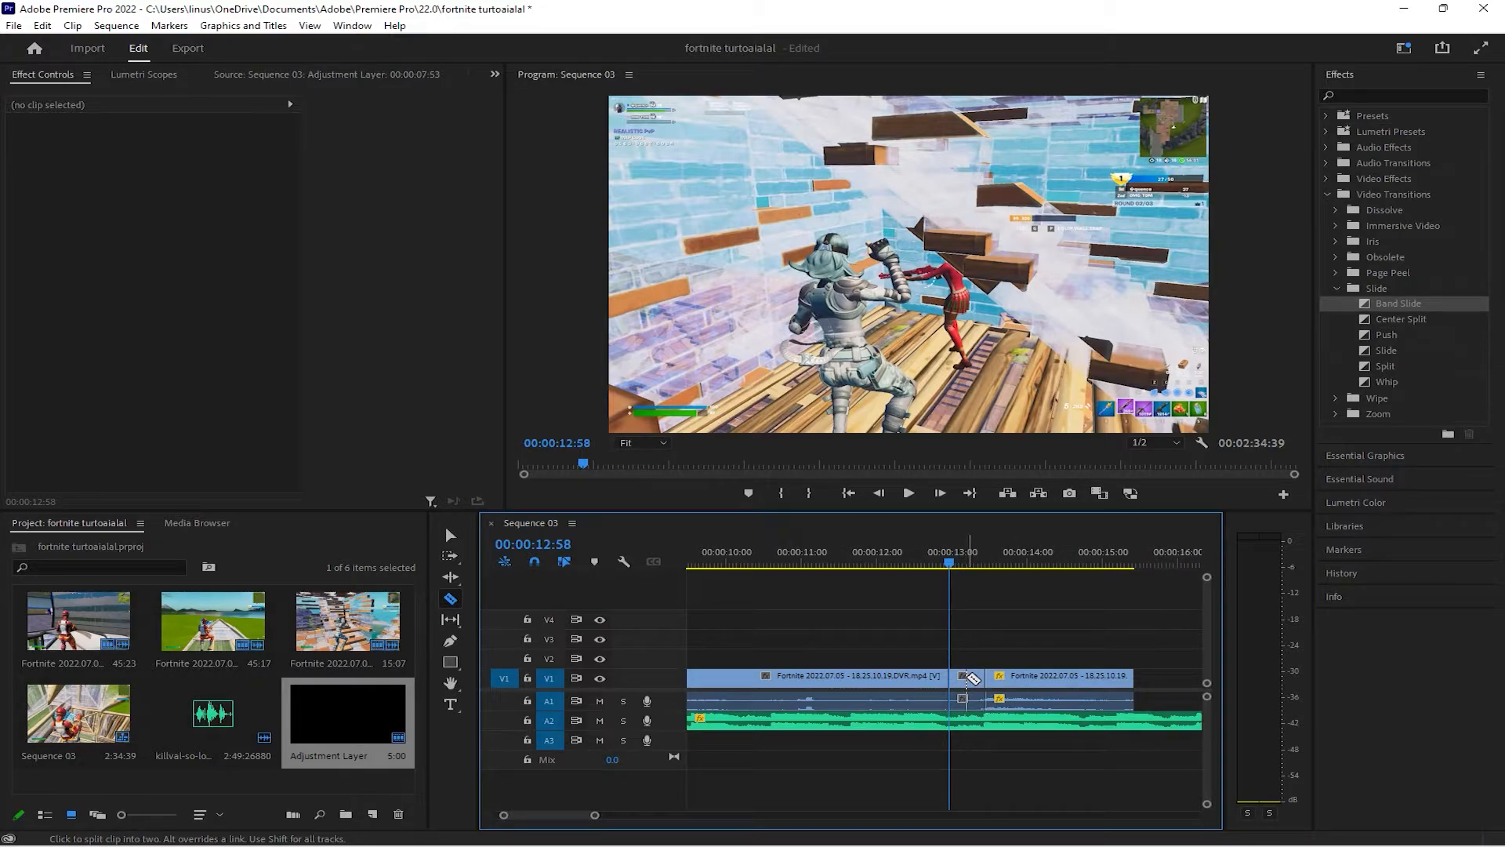
left_click(451, 534)
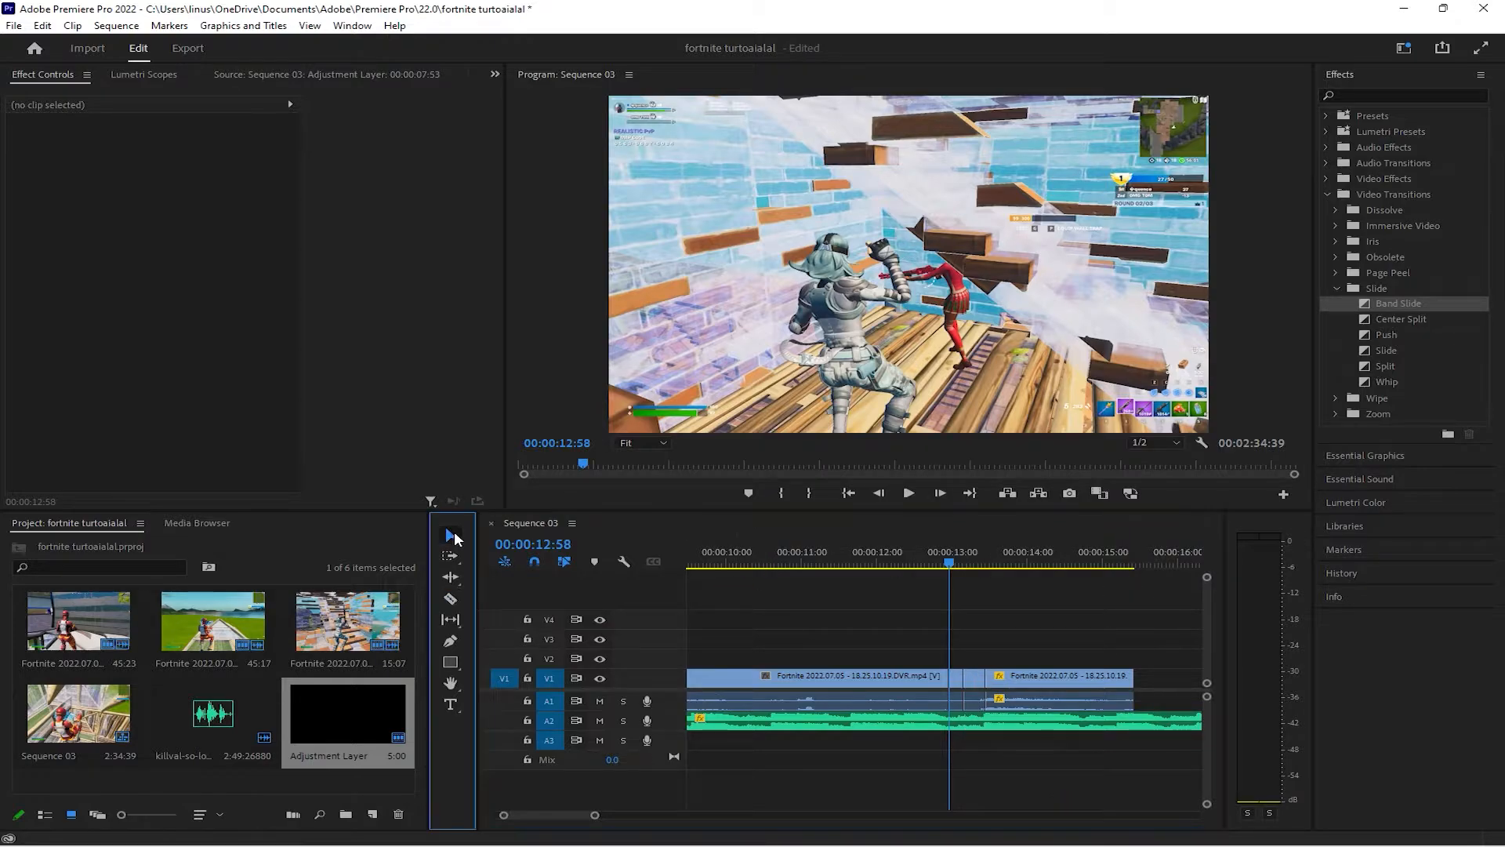
Set the speed of the short piece starting at 00:00:12:58 to 60%
left_click(954, 679)
right_click(955, 679)
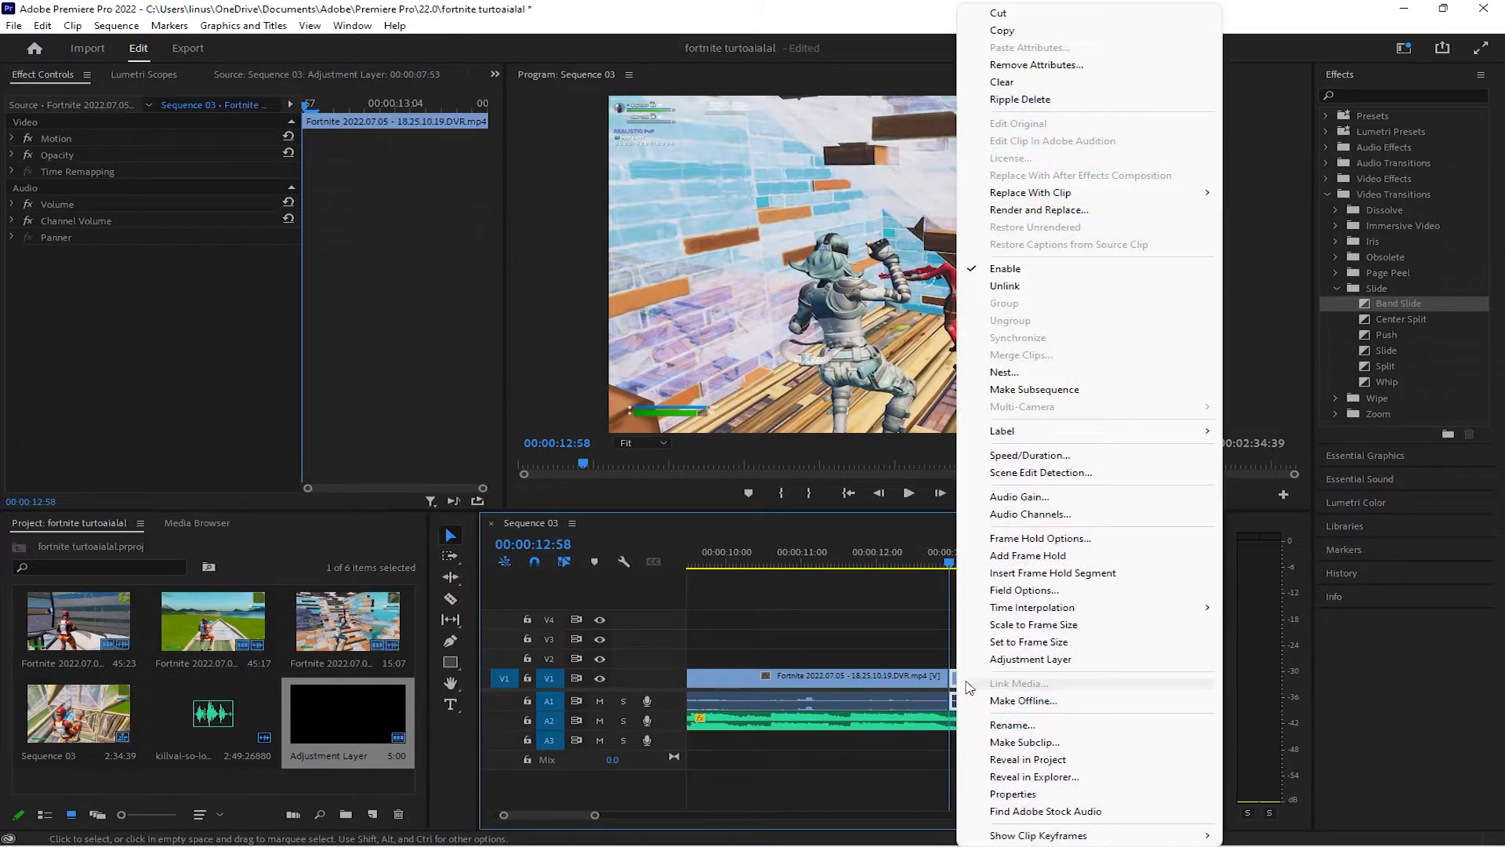
left_click(1011, 459)
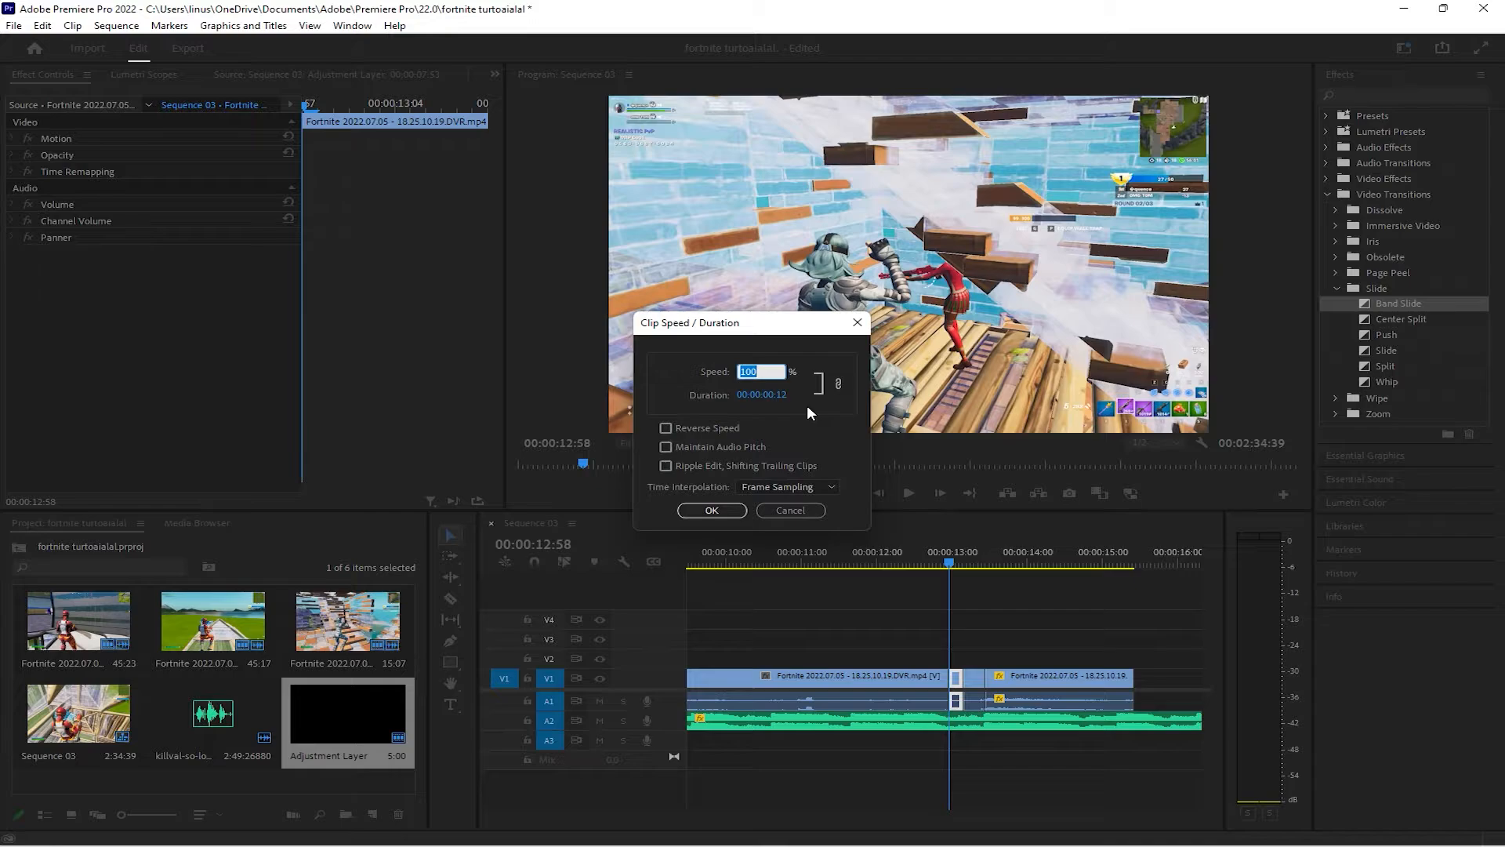
type("60")
left_click(712, 510)
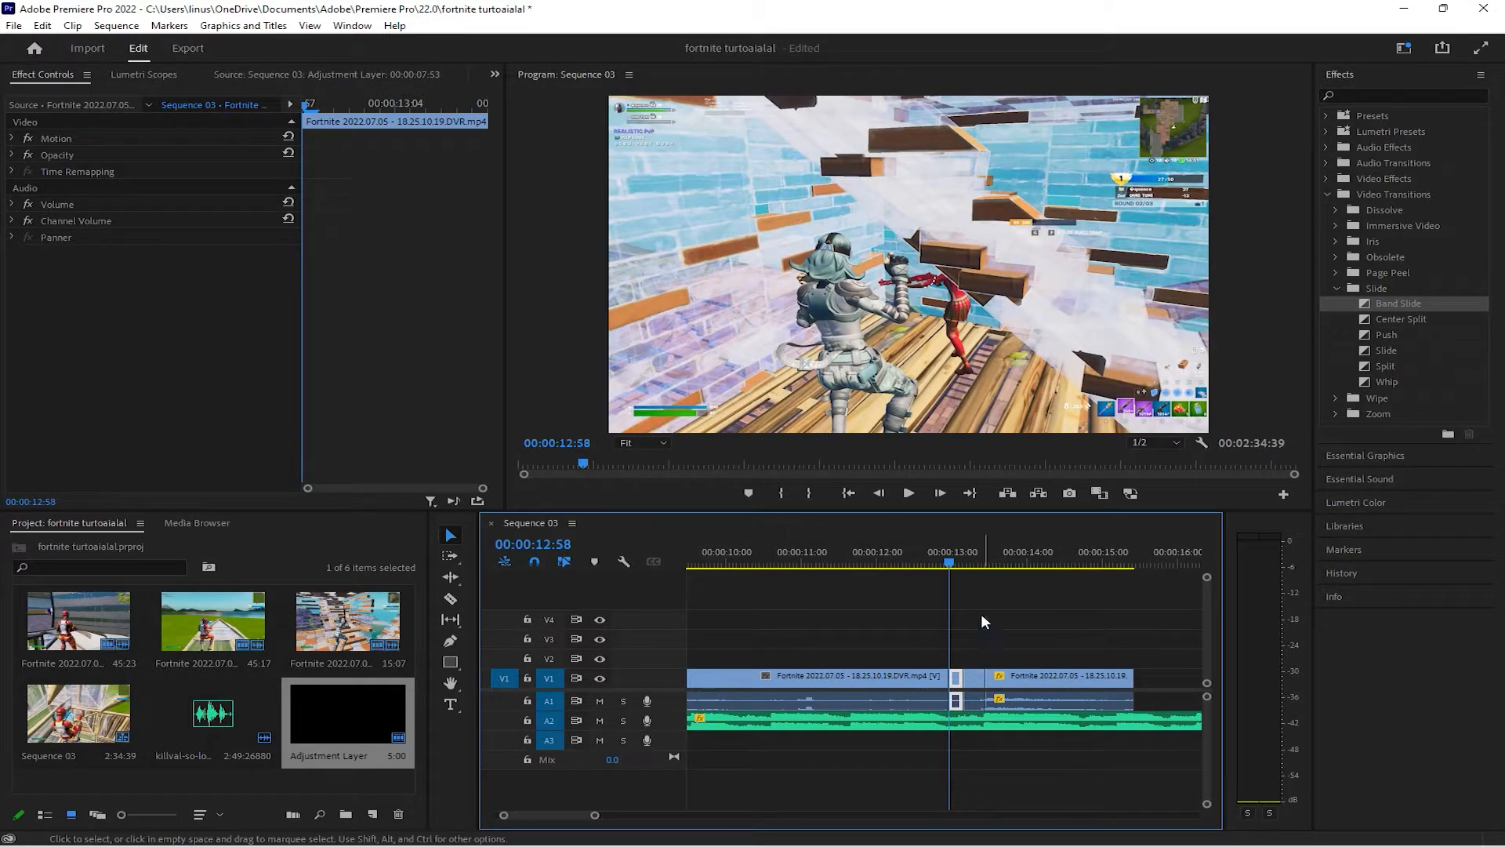
Set the speed of the following short piece to 120% and move the slow-motion piece against its end
left_click_drag(958, 679, 980, 687)
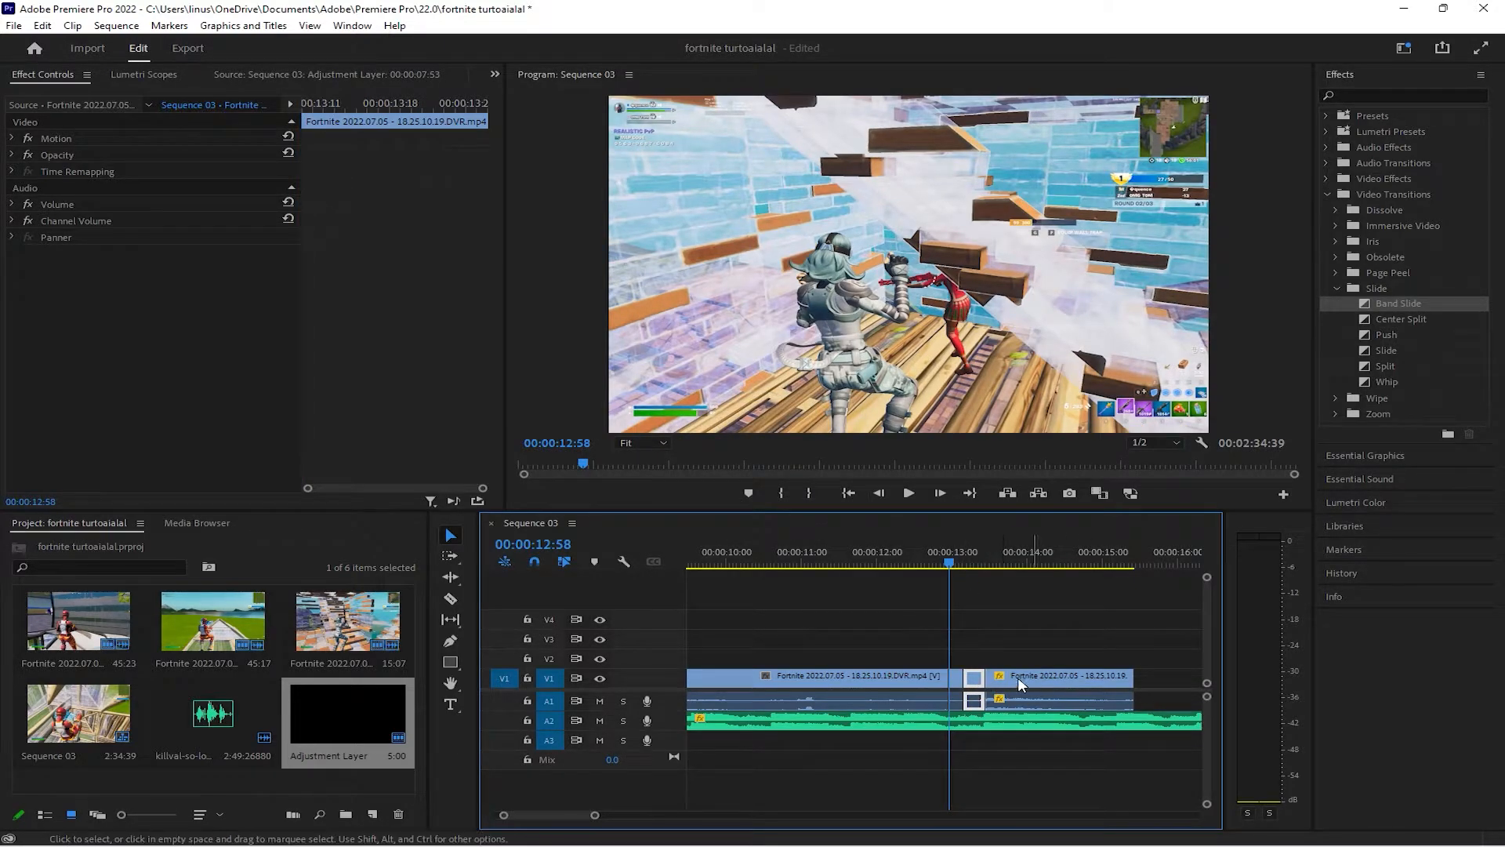
right_click(974, 679)
left_click(1019, 461)
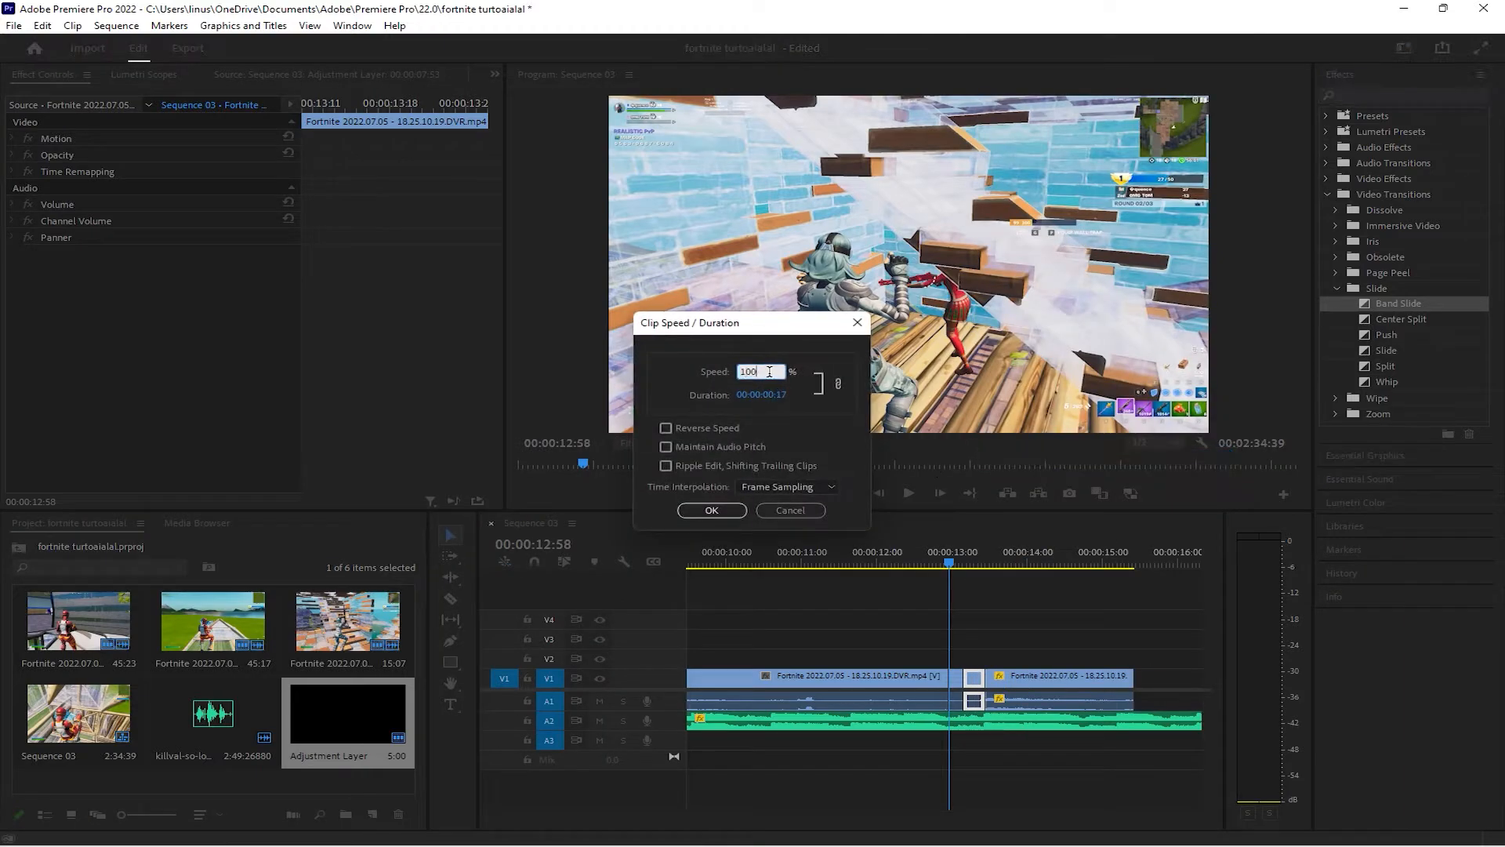
type("120")
left_click(711, 509)
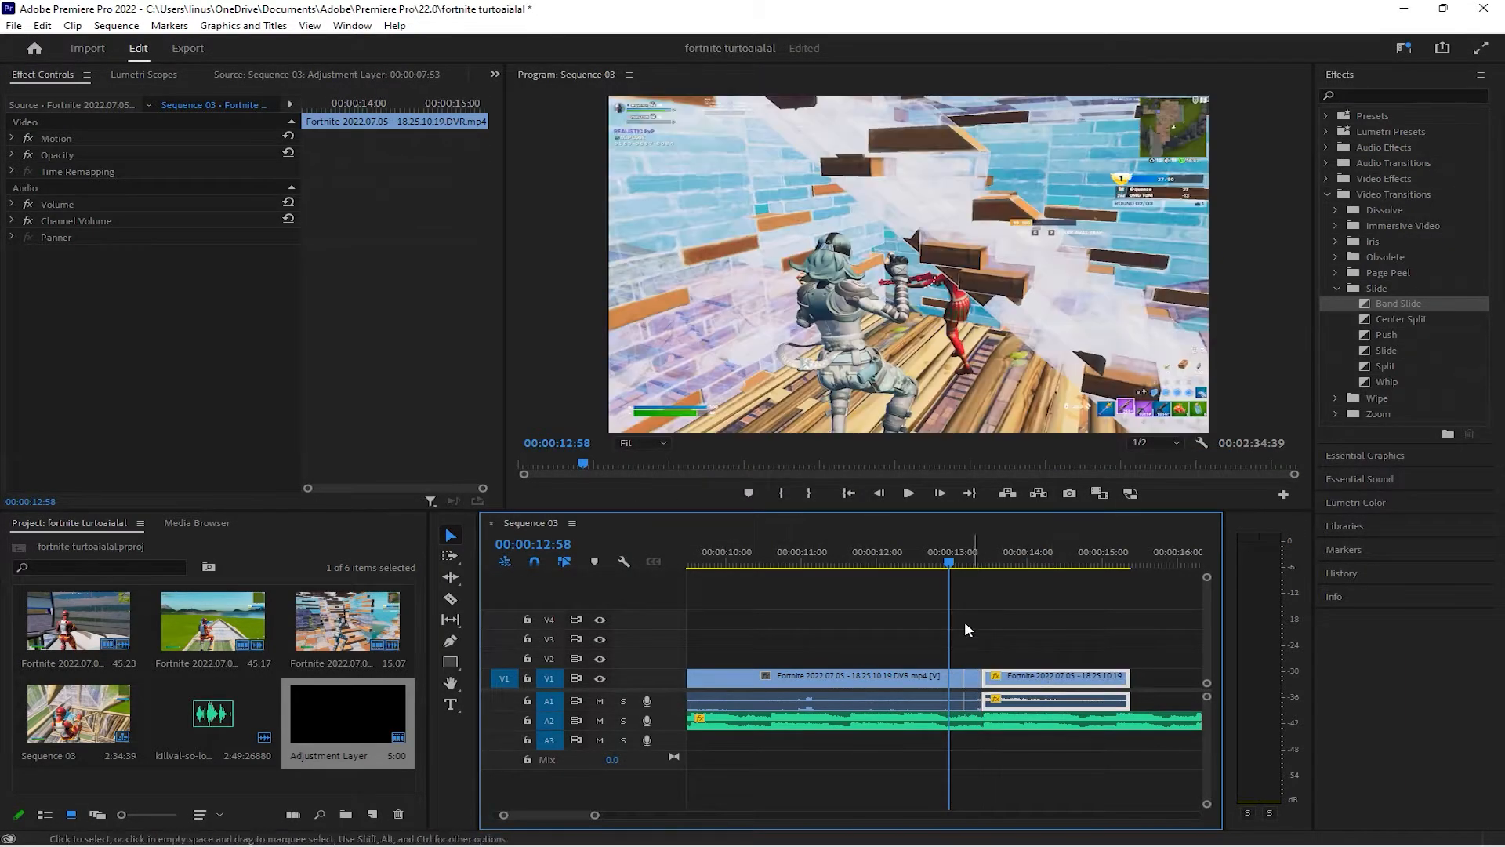
Play the sequence from 00:00:12:43 through the elimination to check the speed changes
left_click_drag(950, 563, 933, 558)
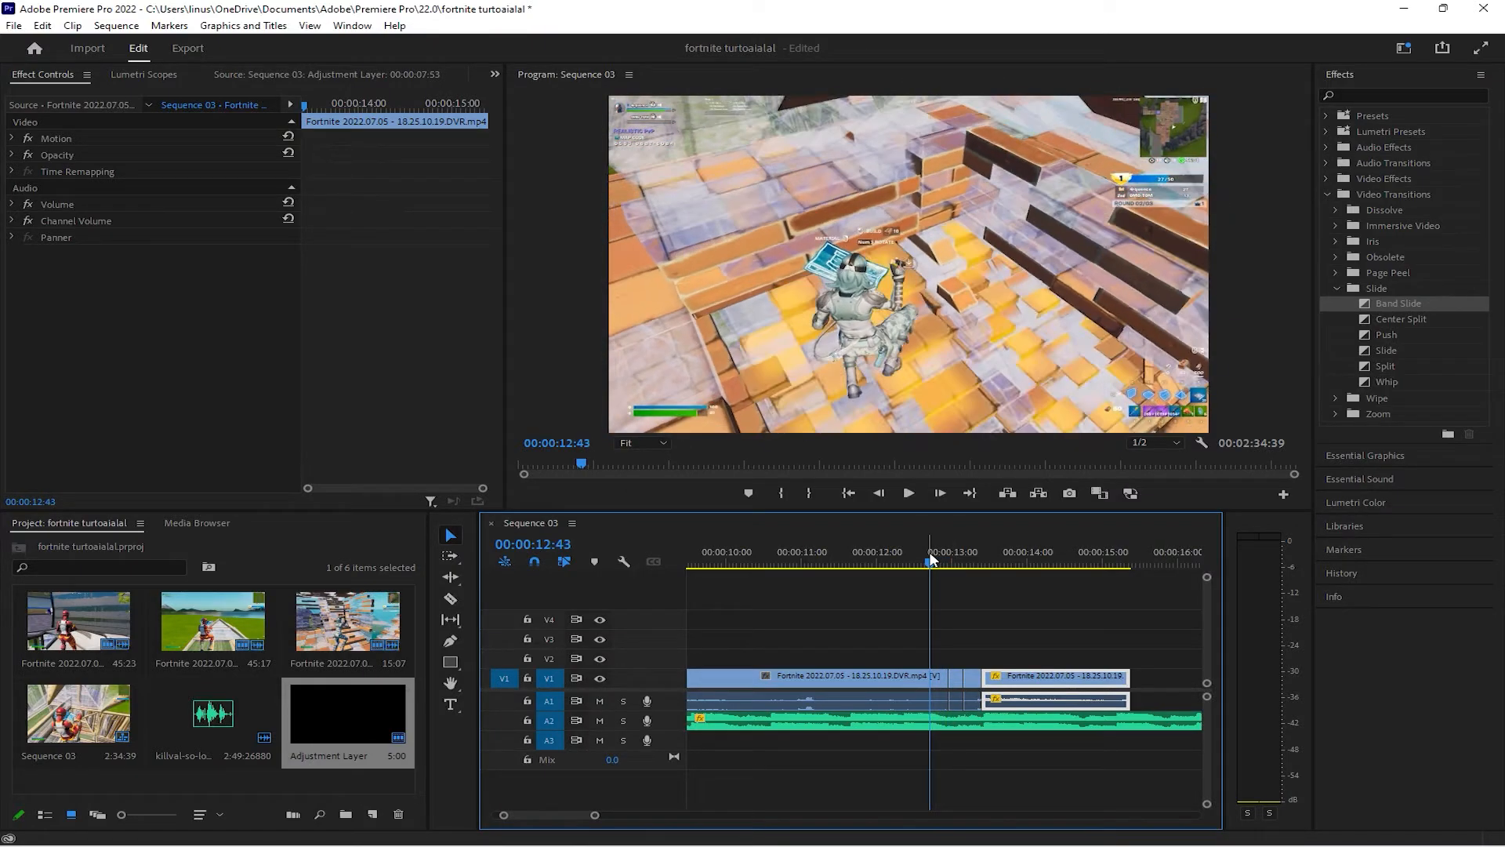
key("space")
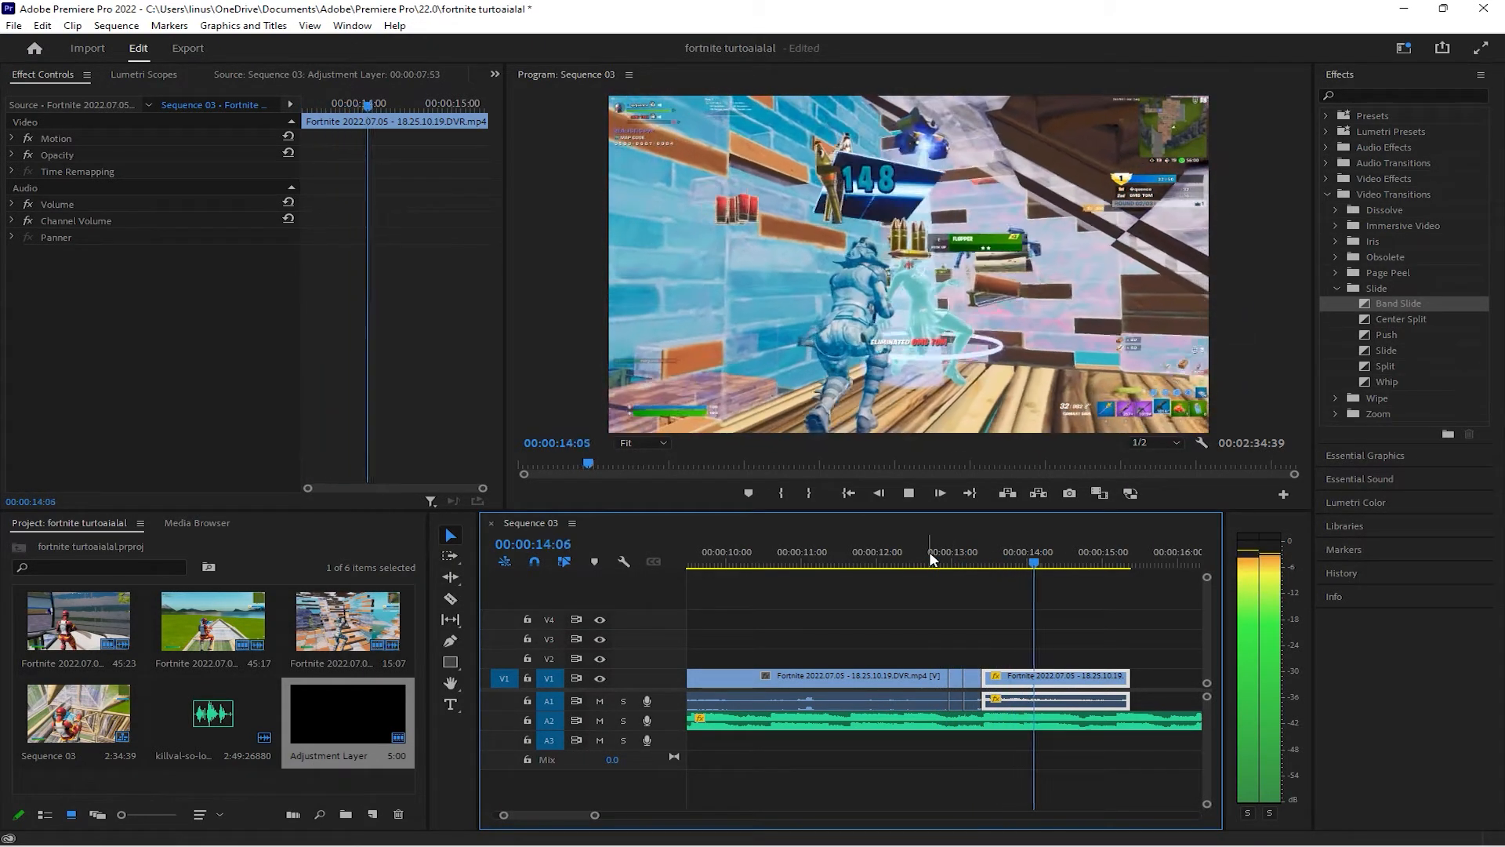
left_click_drag(926, 566, 909, 571)
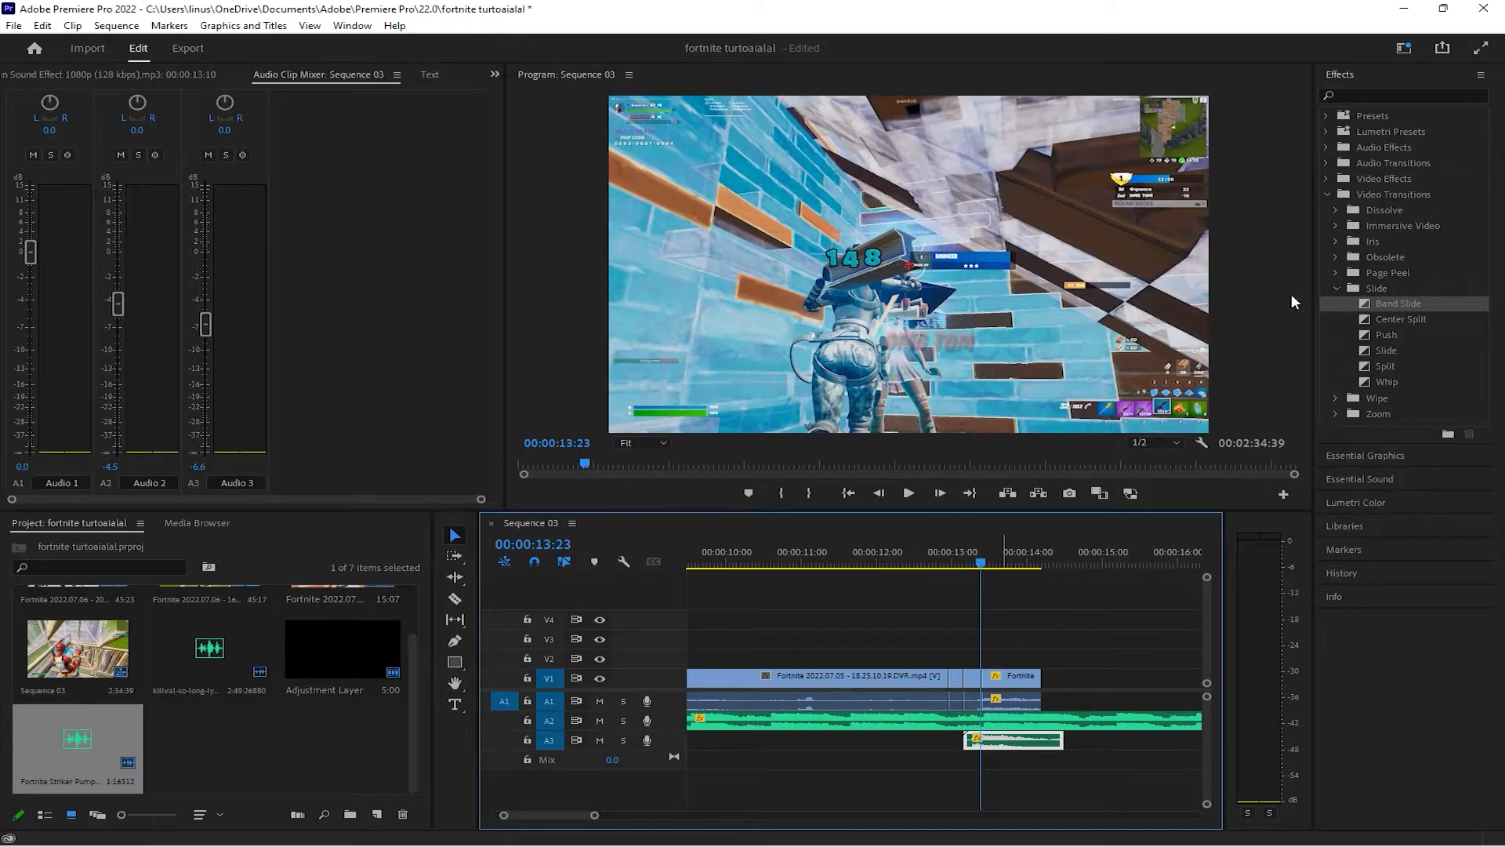
Apply the Camera Blur video effect to the slow-motion piece at the end of V1 and preview it
left_click(1329, 198)
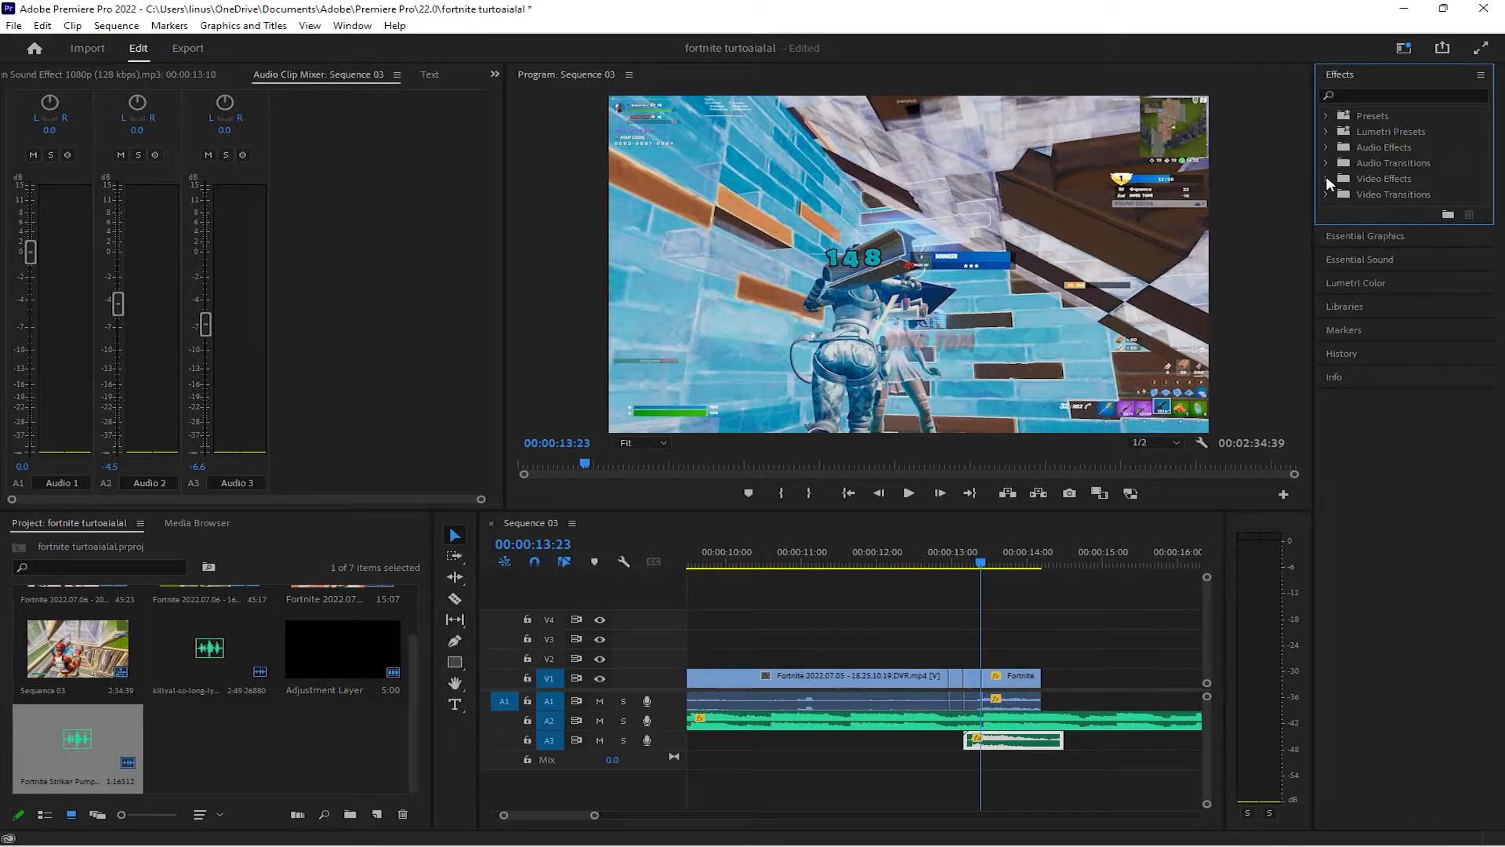
left_click(1327, 180)
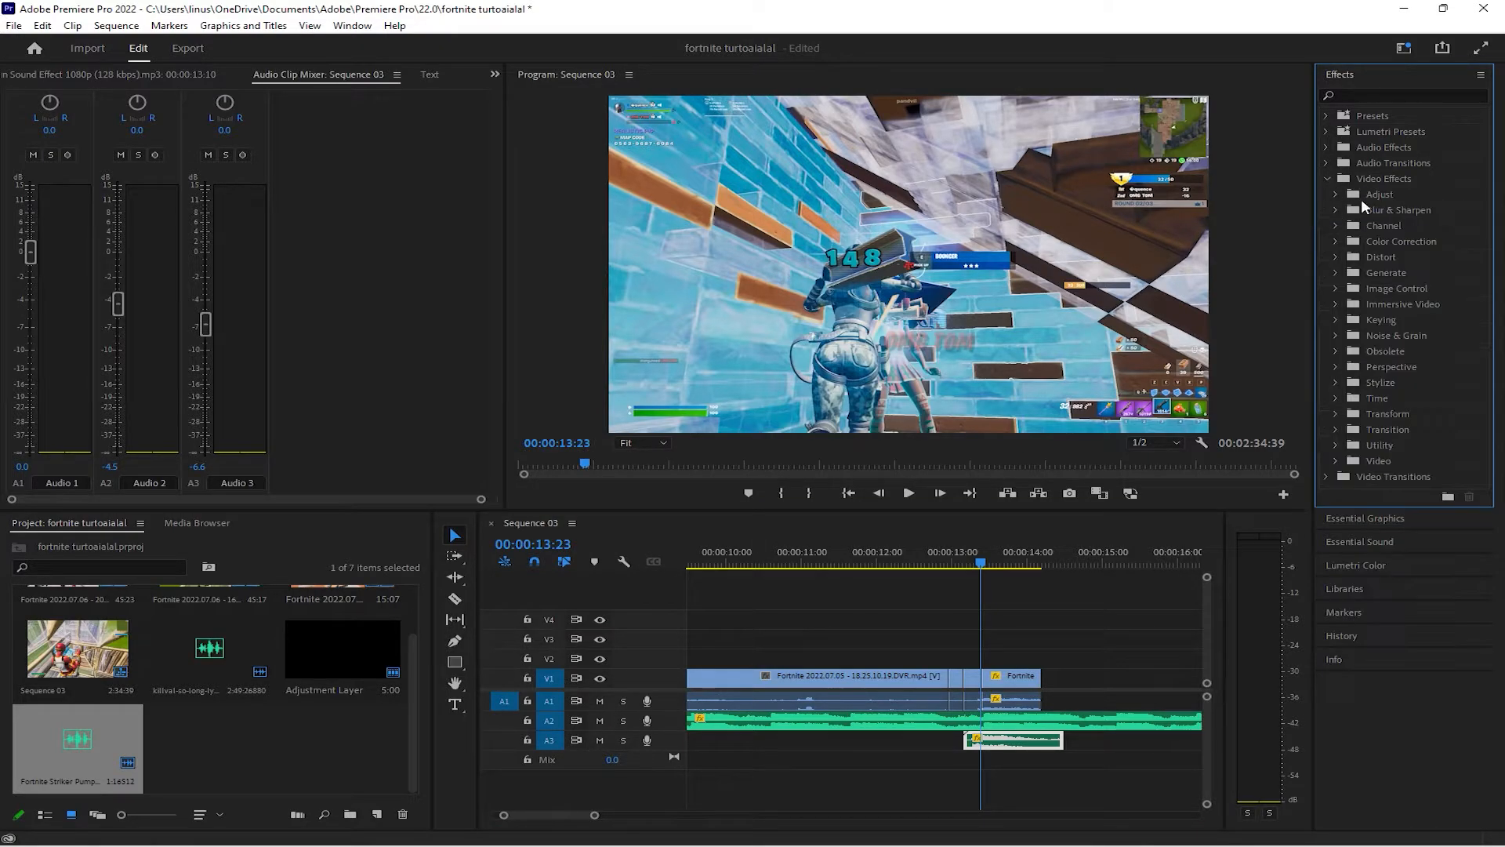
left_click(1335, 210)
left_click_drag(1411, 226, 1014, 679)
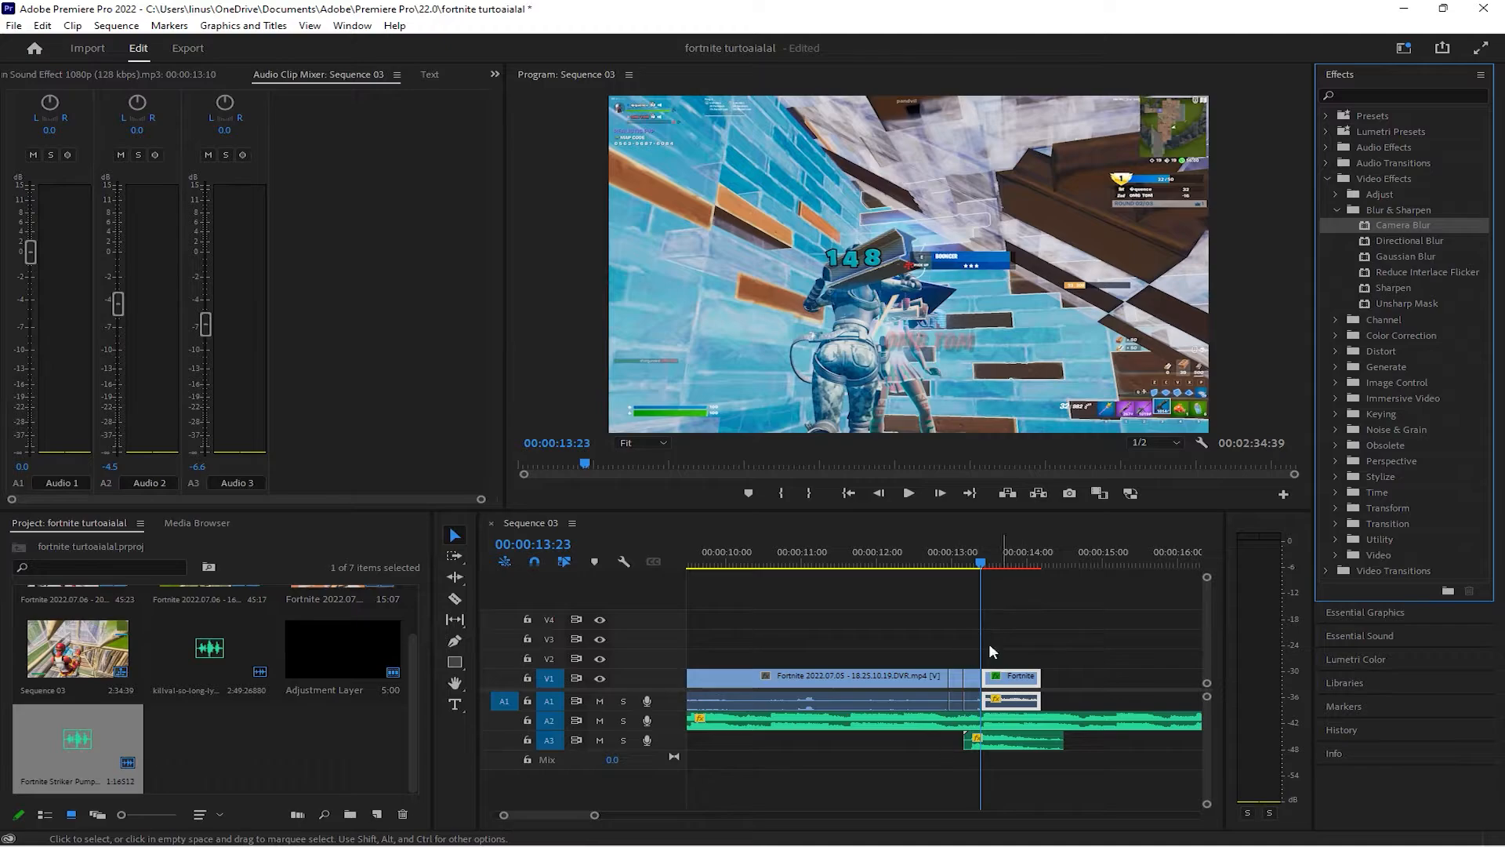
left_click_drag(981, 563, 994, 567)
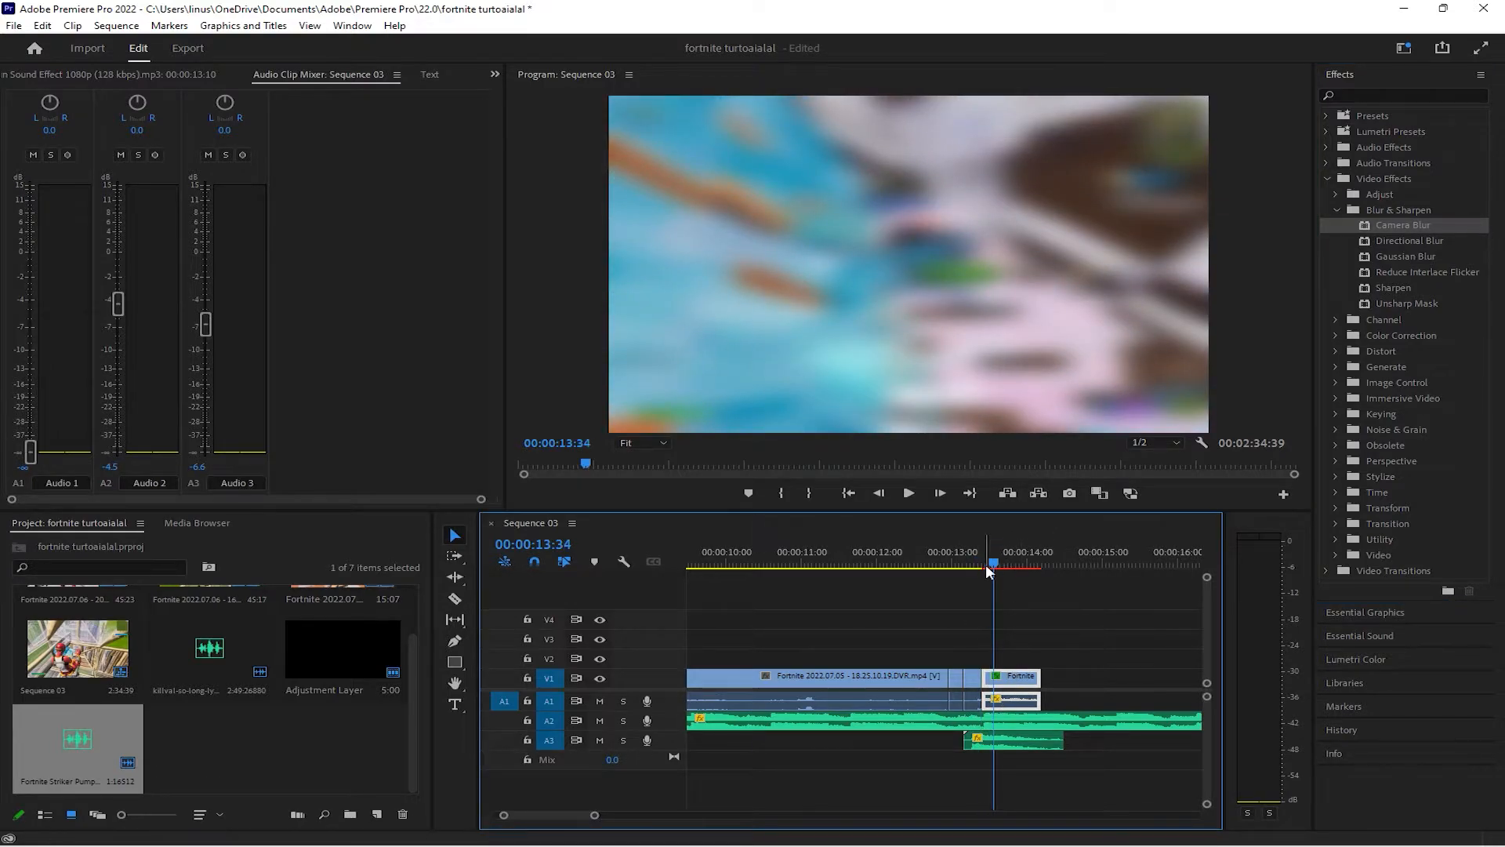
key("space")
key("space")
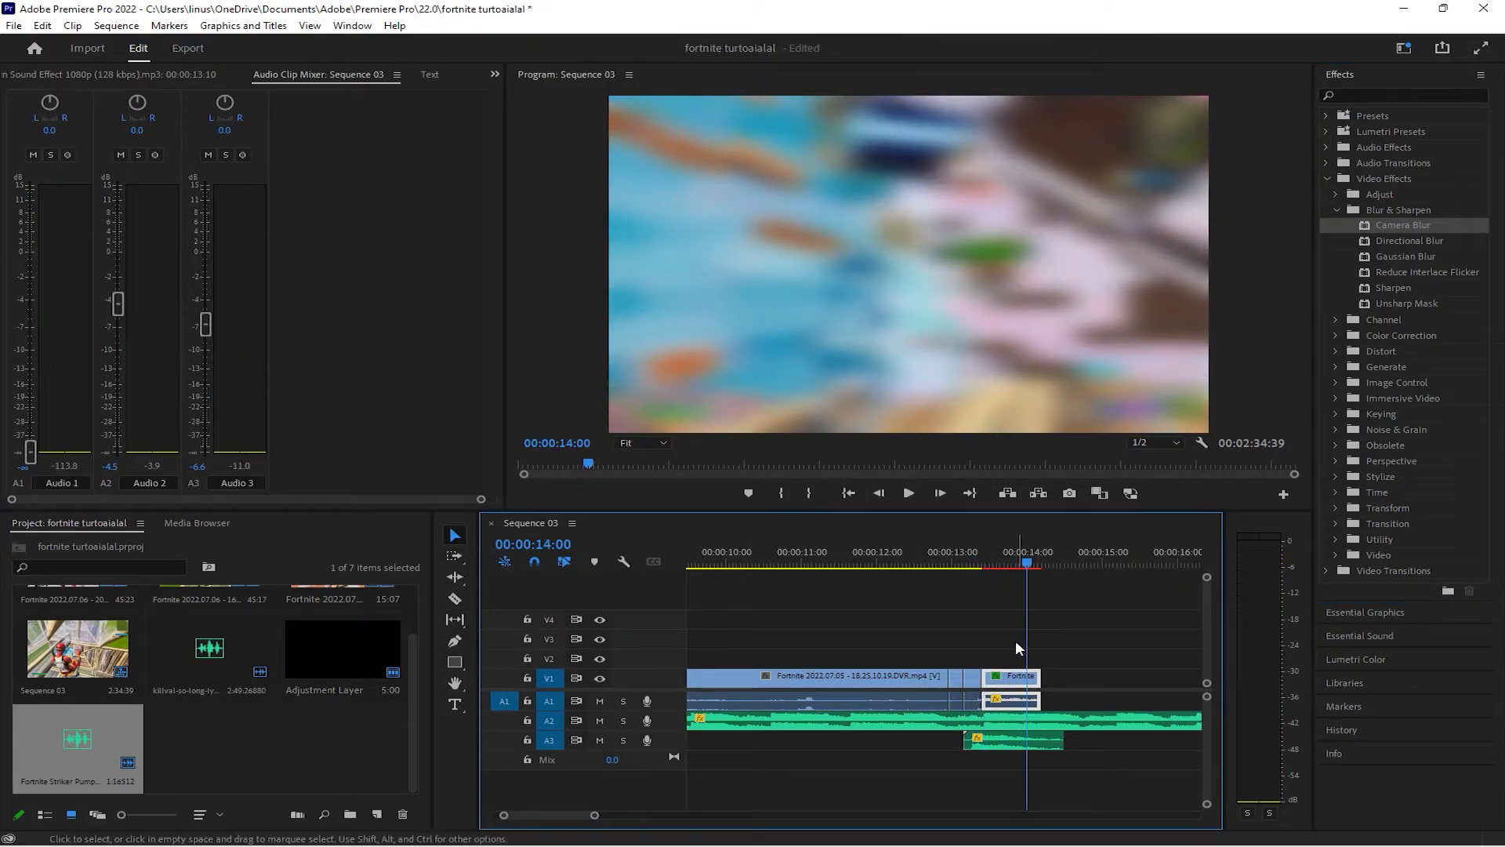
Lower the Percent Blur of the piece's Camera Blur and check the softer blur at 00:00:13:26
left_click(493, 74)
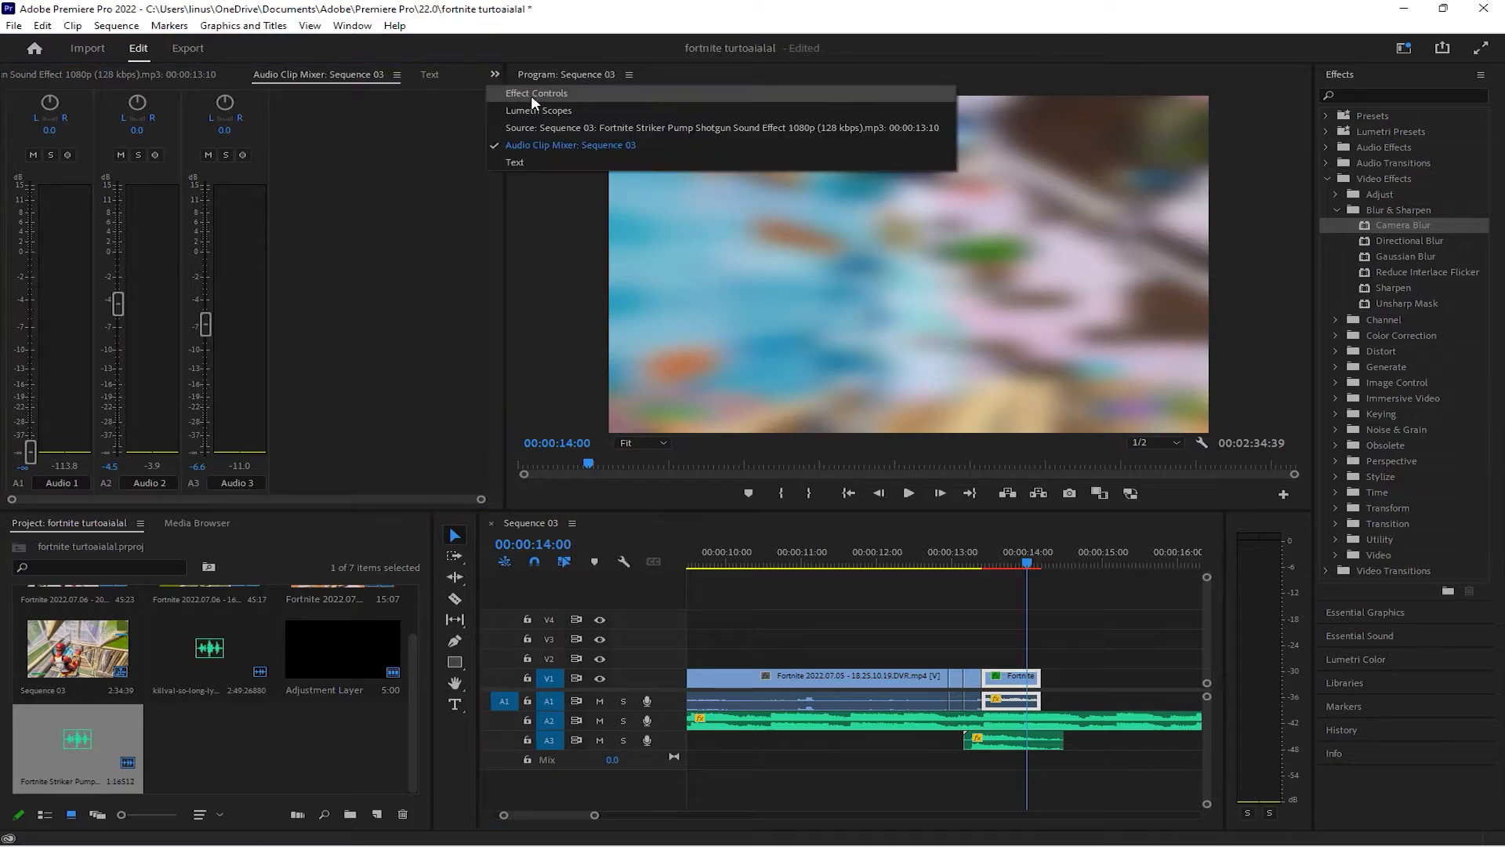
left_click(530, 96)
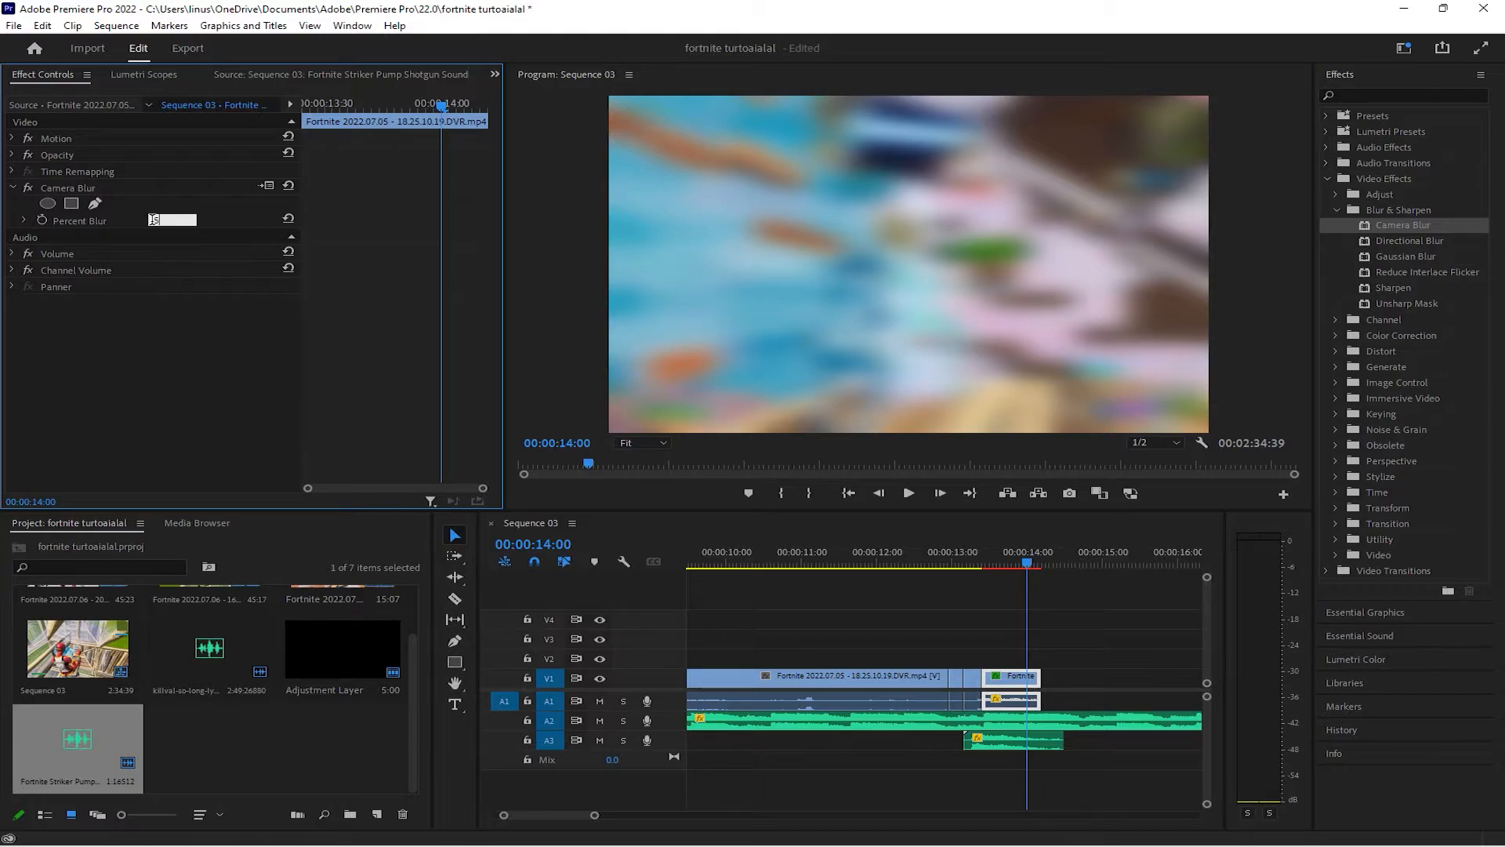
left_click(783, 592)
left_click_drag(1024, 561, 984, 562)
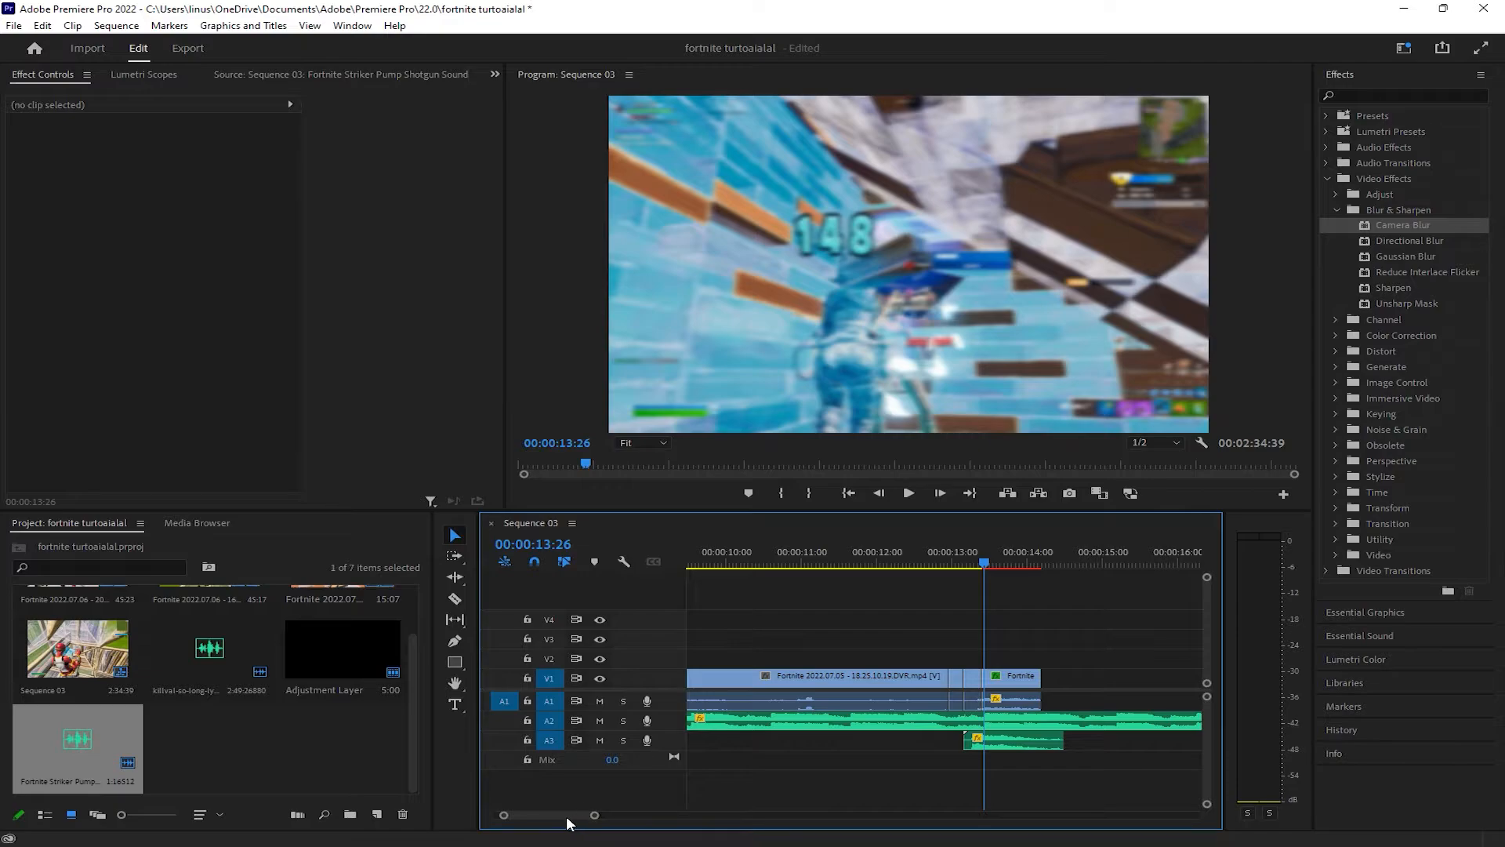
Copy the short V3 flicker pieces from about 00:00:08:00 to V3 above the blurred slow-motion piece and play the result
left_click_drag(567, 816, 563, 815)
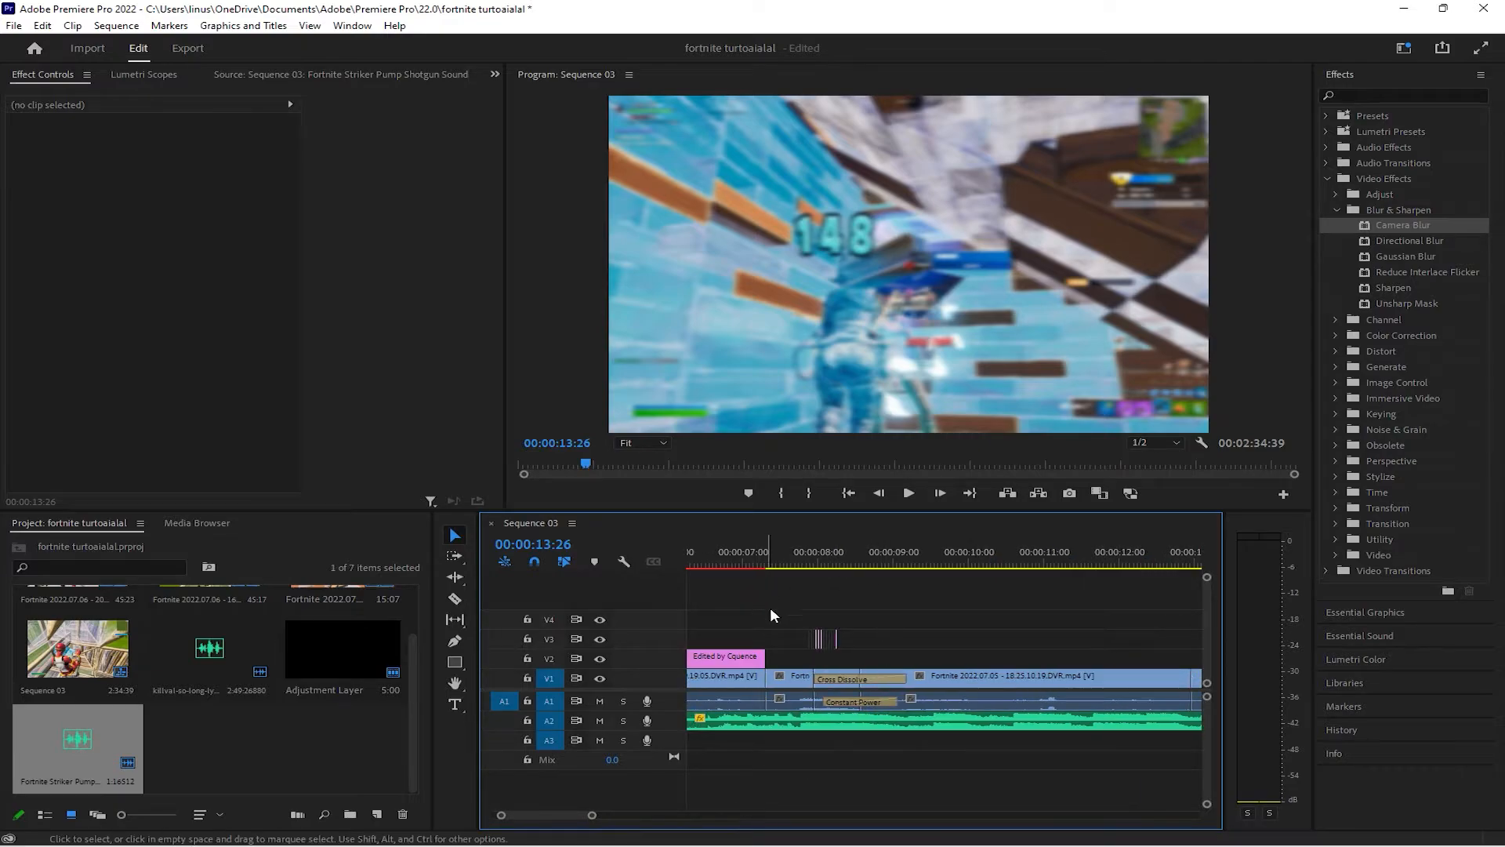
left_click_drag(771, 603, 864, 652)
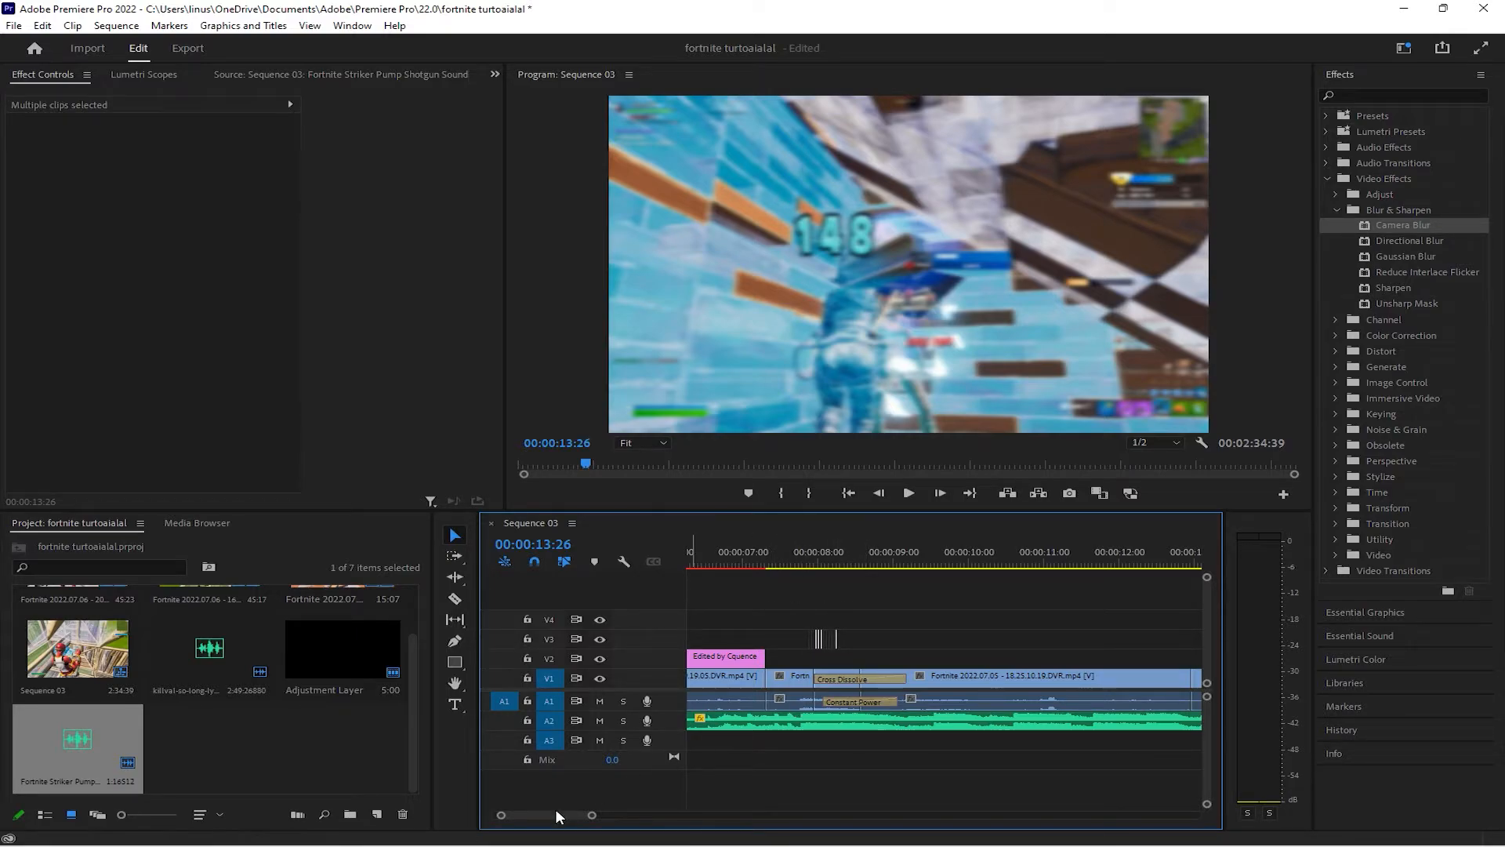
left_click_drag(558, 816, 563, 818)
left_click_drag(744, 564, 713, 561)
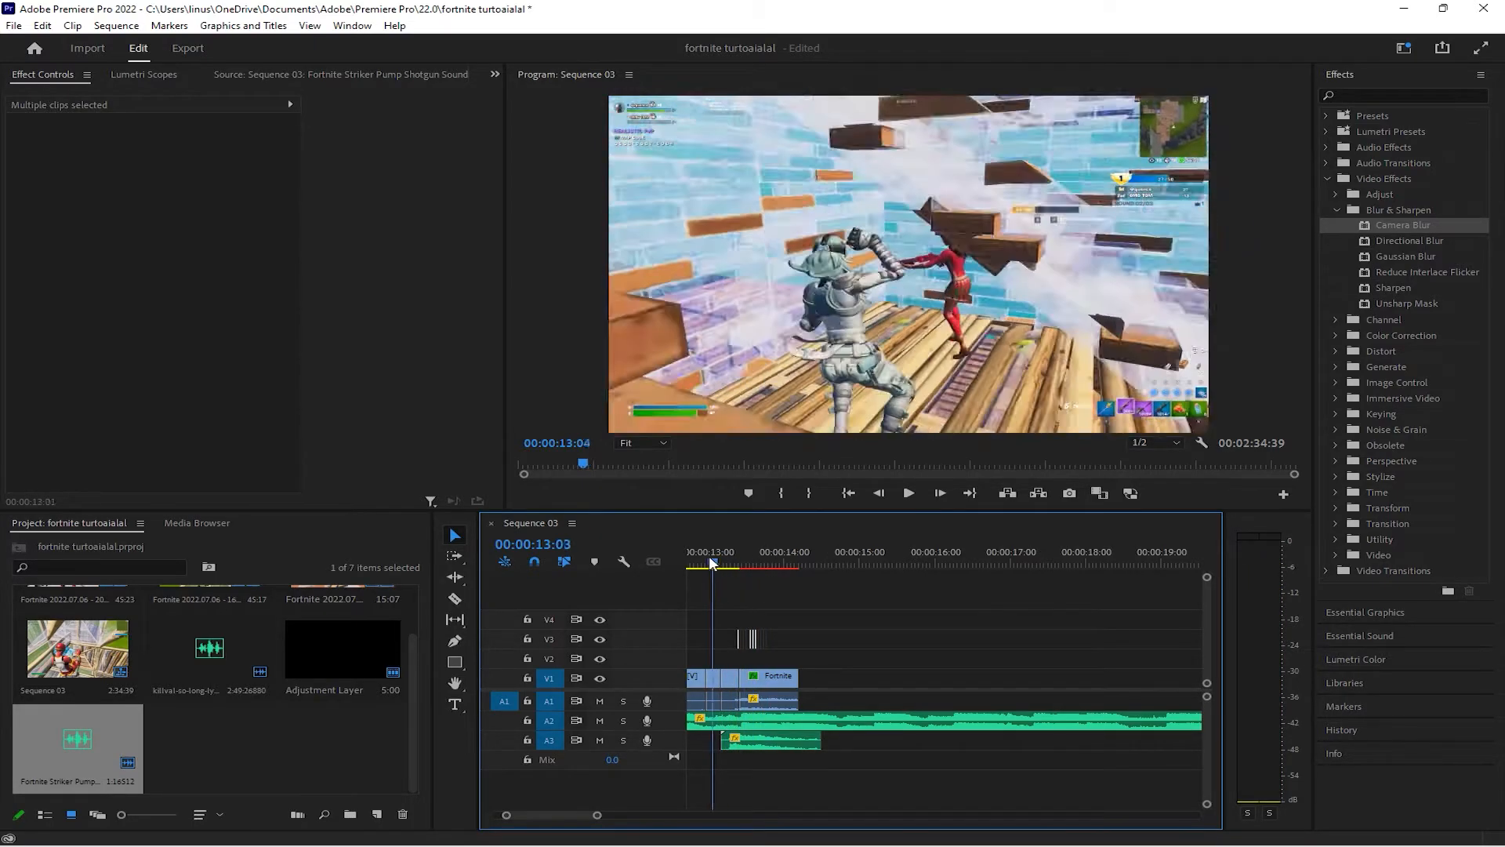
key("space")
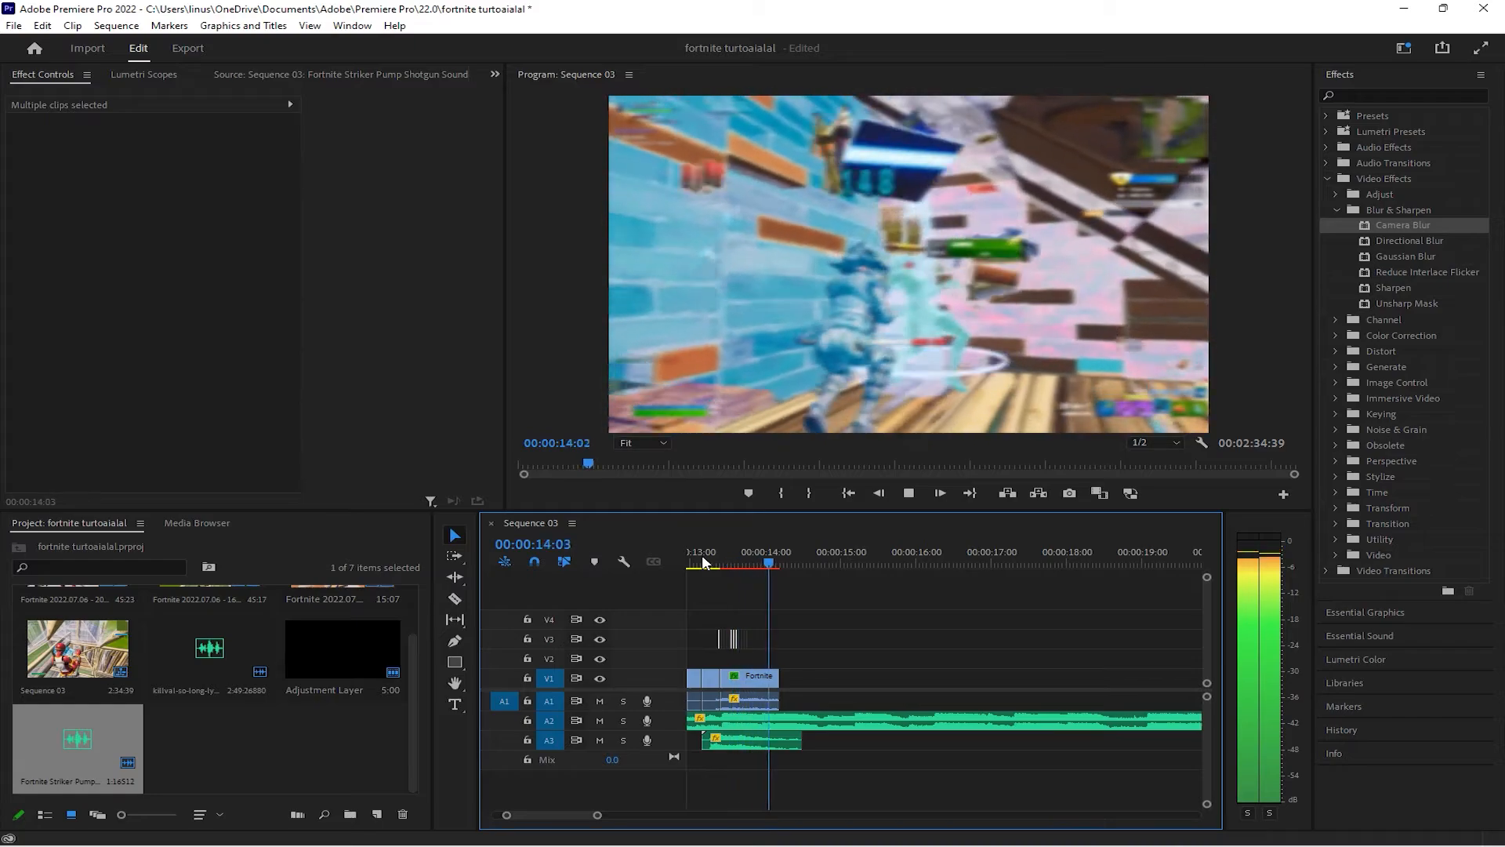
key("space")
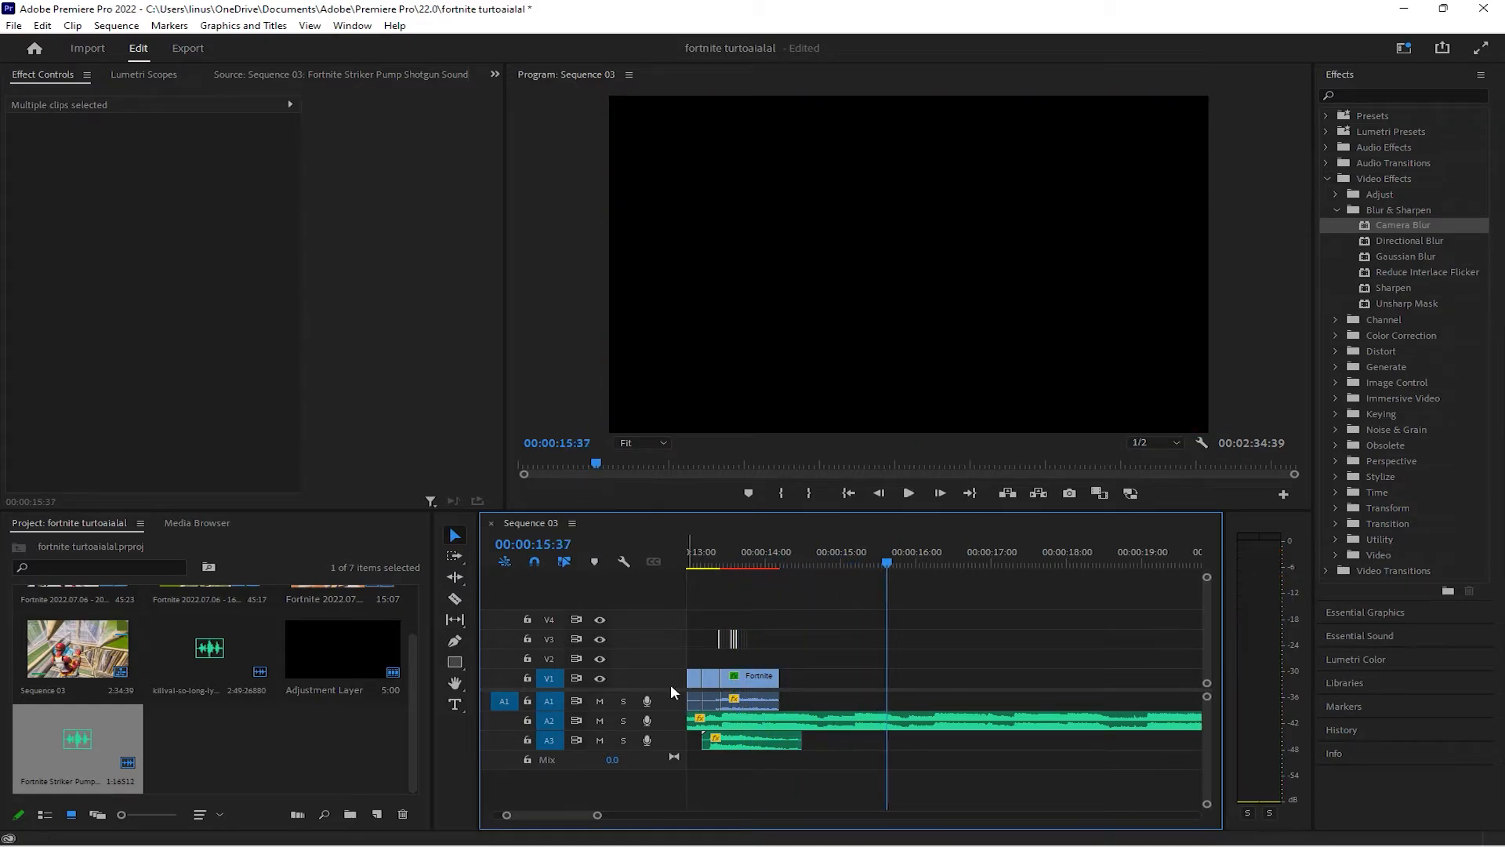
left_click(720, 559)
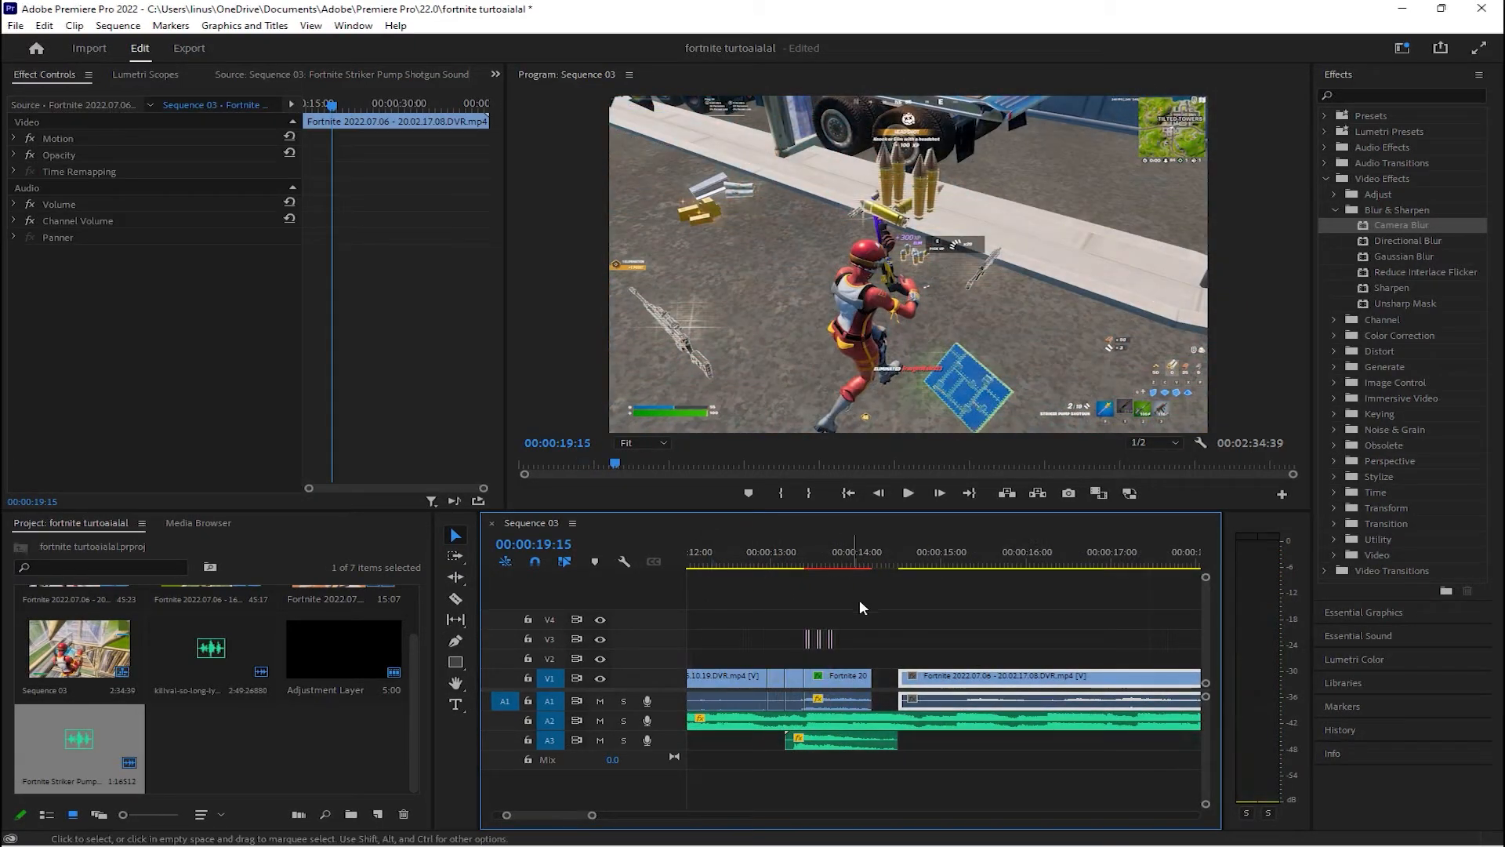
Trim the start of the third gameplay clip on V1, place it against the slow-motion piece's end, and play across the join
left_click_drag(903, 561, 883, 560)
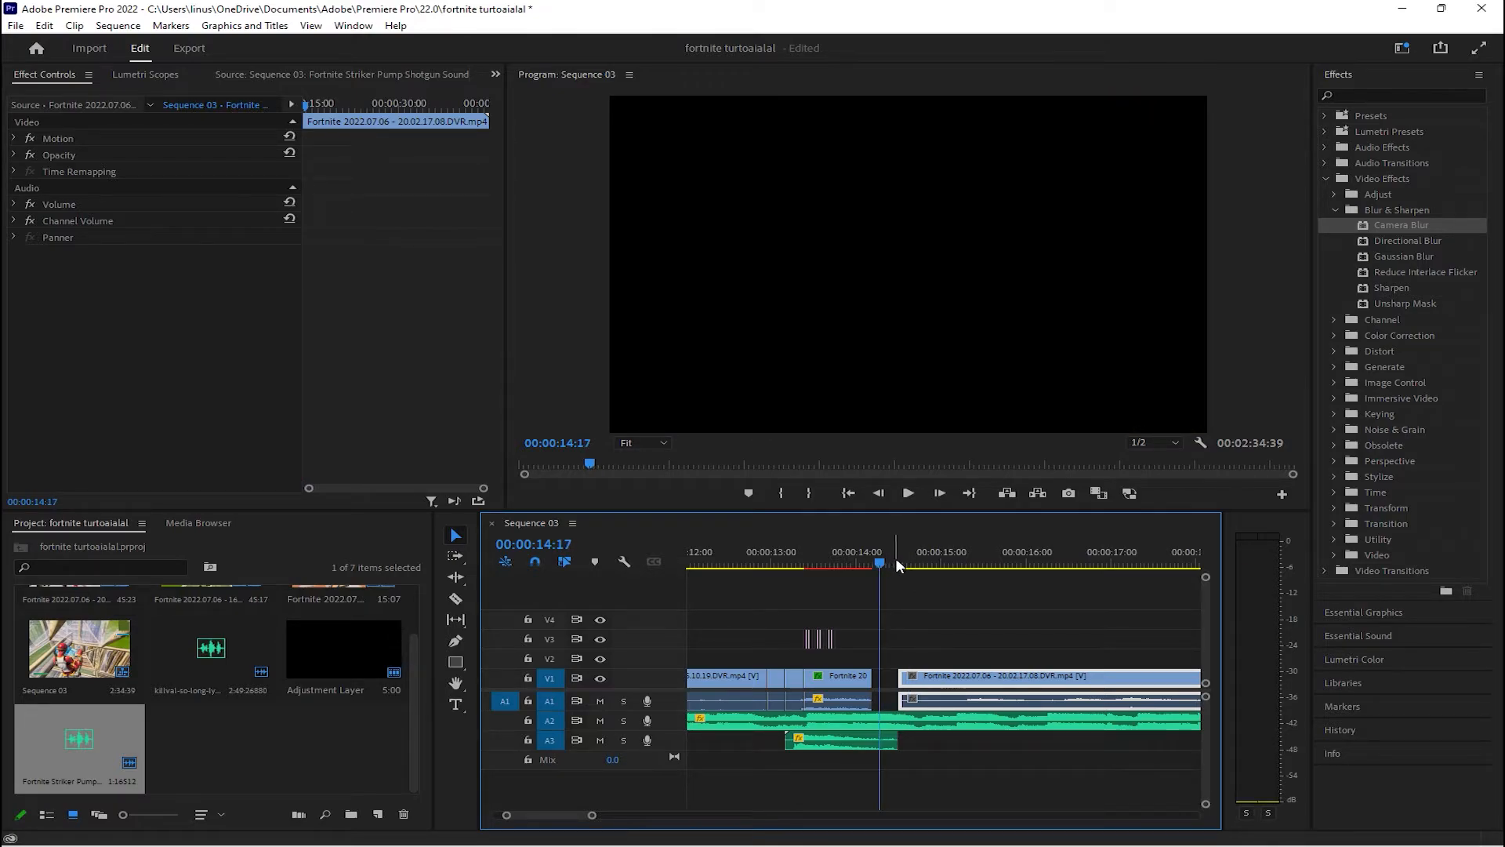
left_click_drag(901, 676, 955, 681)
key("space")
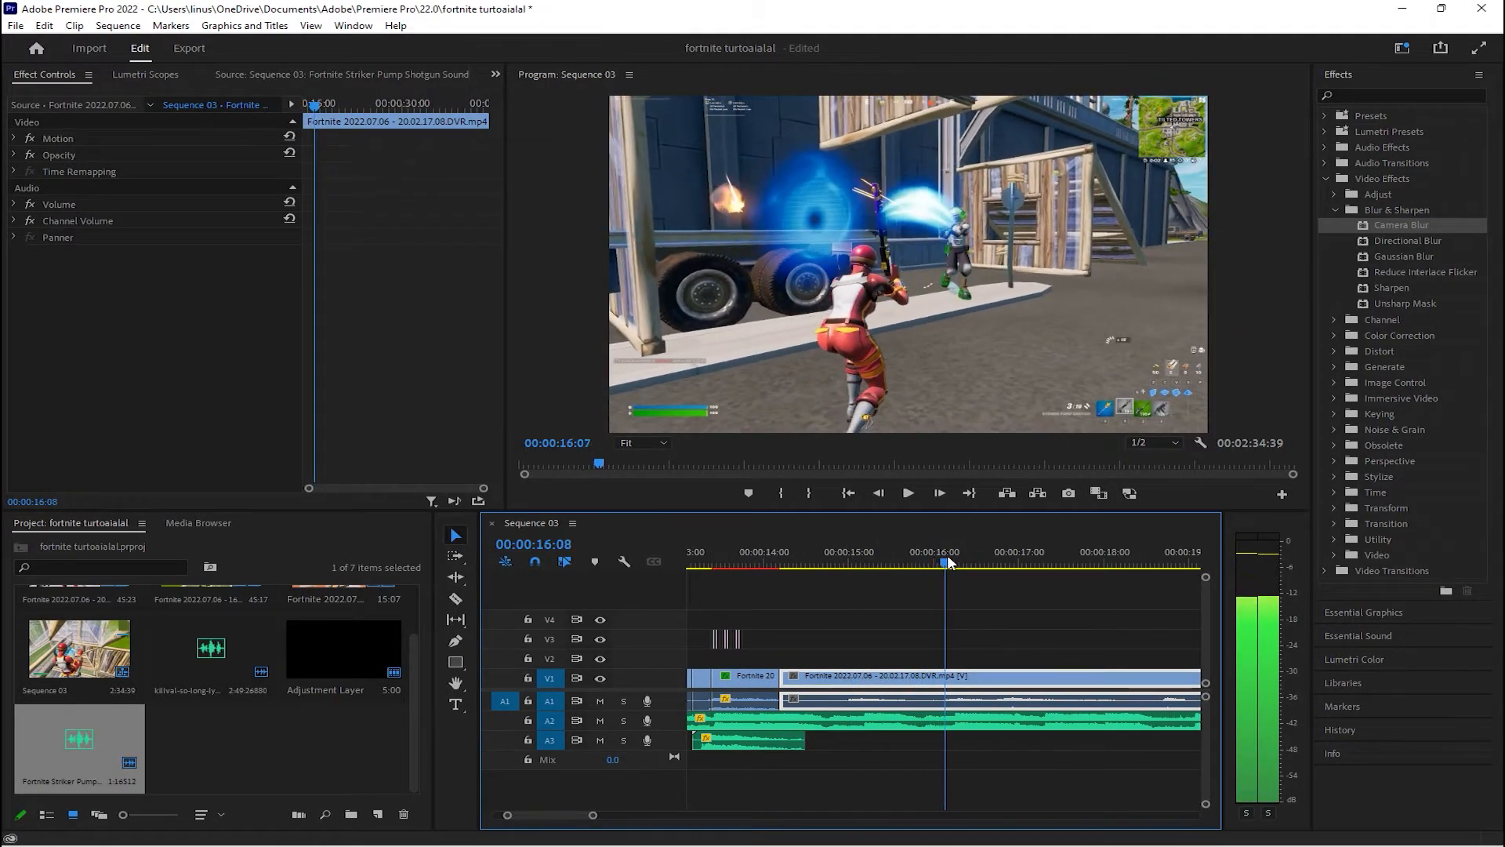
Pull the third clip's start away from the slow-motion piece, listen to the music beat in the gap, and restore the clip
left_click_drag(987, 562, 1012, 563)
left_click_drag(783, 679, 1011, 679)
left_click(931, 554)
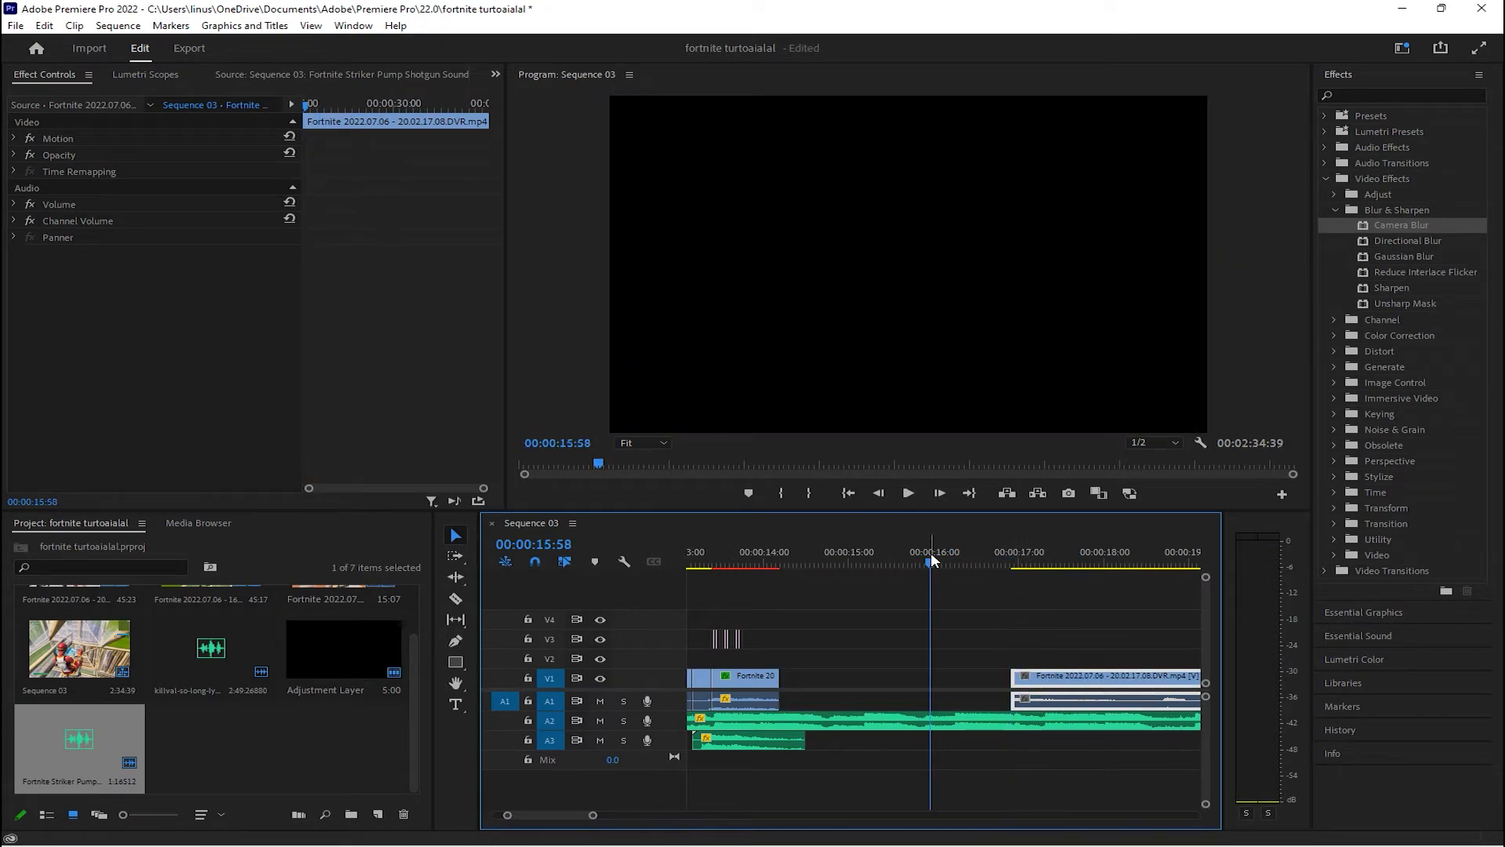
key("space")
left_click(869, 547)
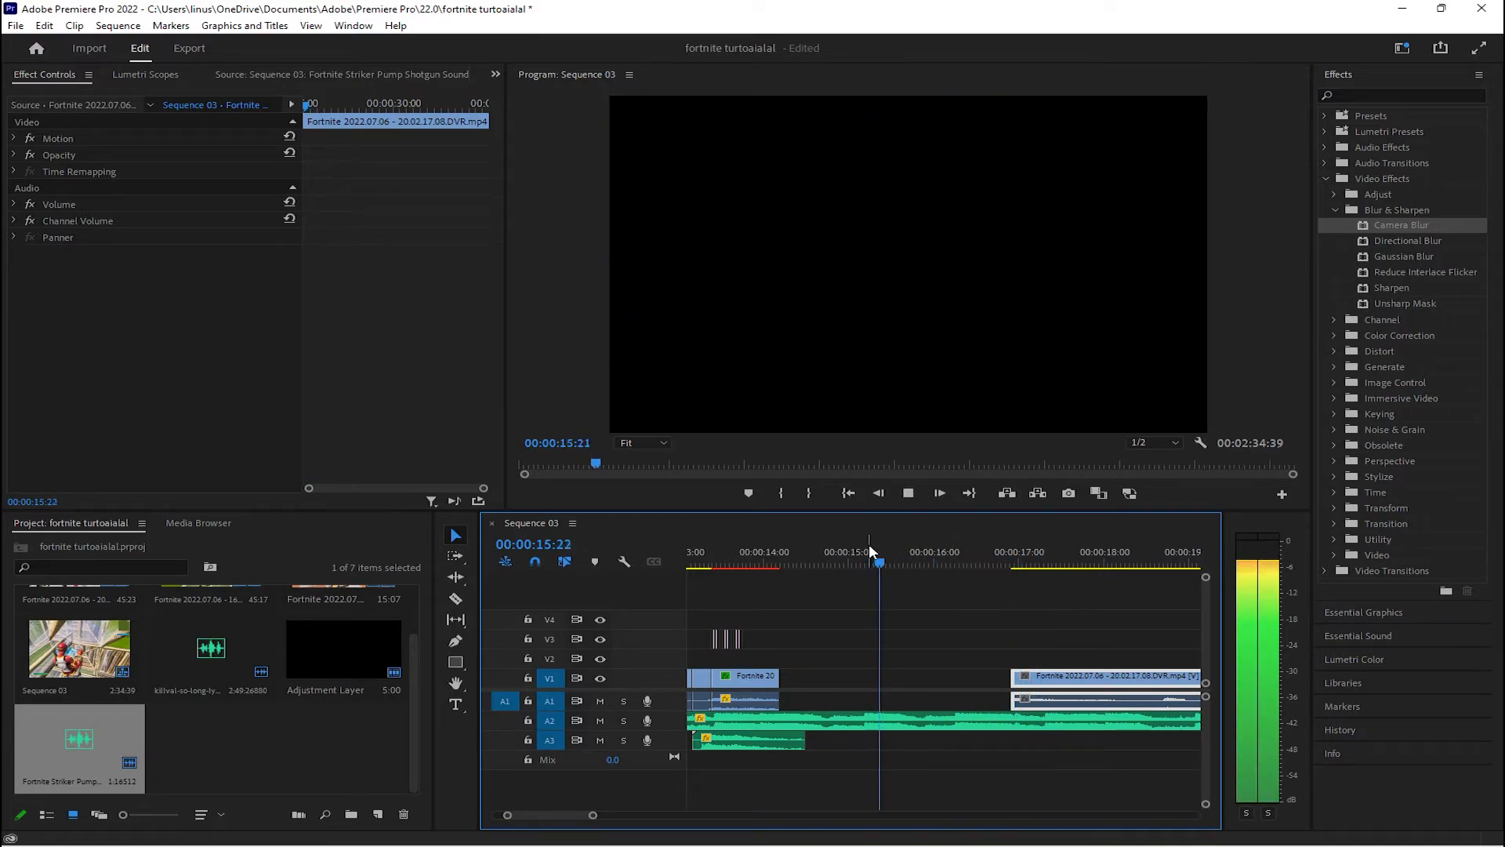
key("space")
left_click_drag(1013, 679, 782, 687)
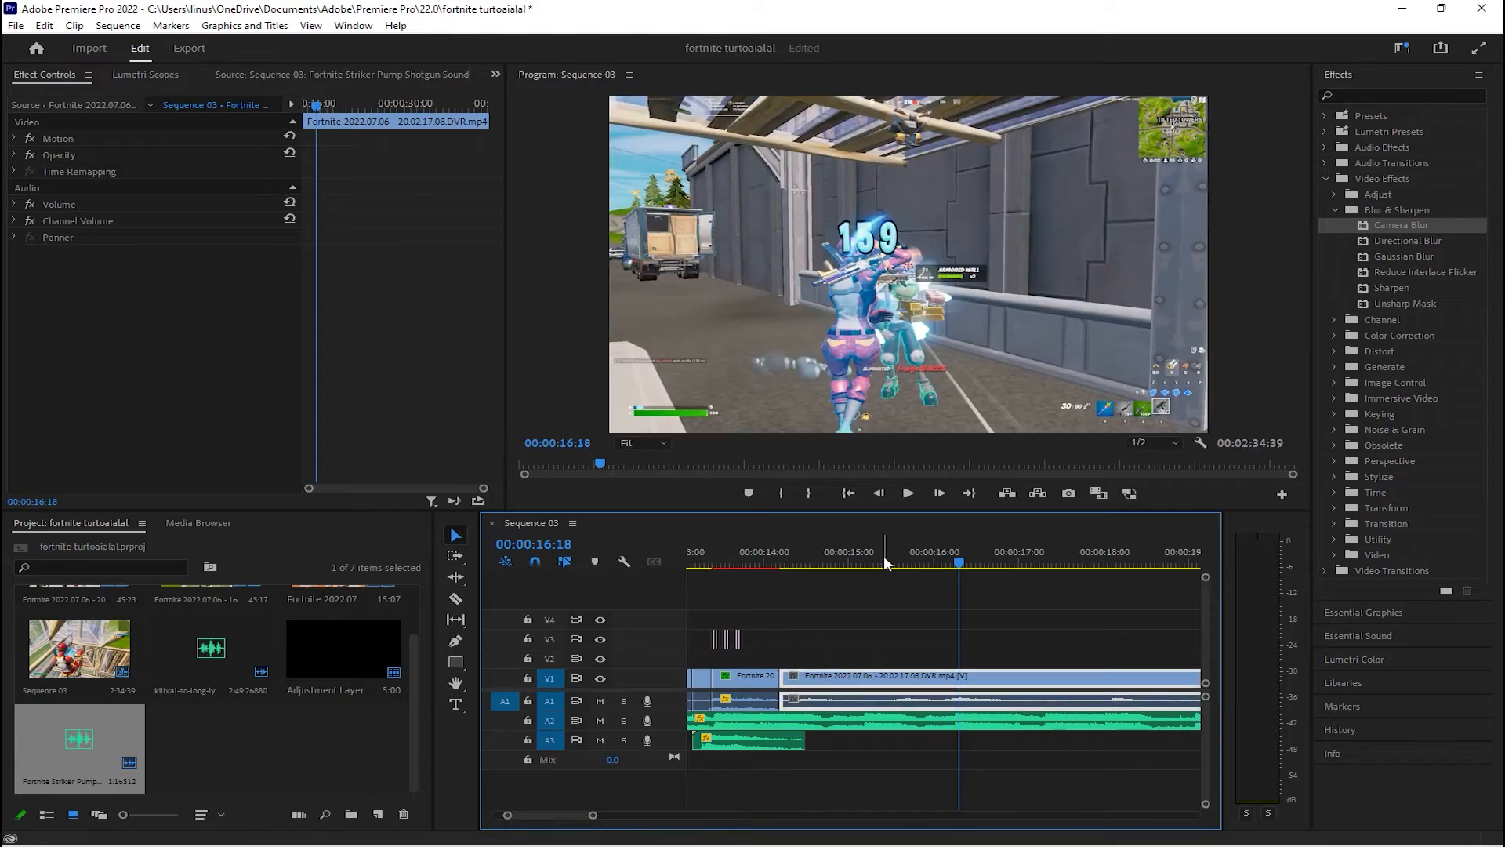
Play the third clip from about 00:00:15:05 to check the timing of the hit against the beat
left_click(857, 555)
key("space")
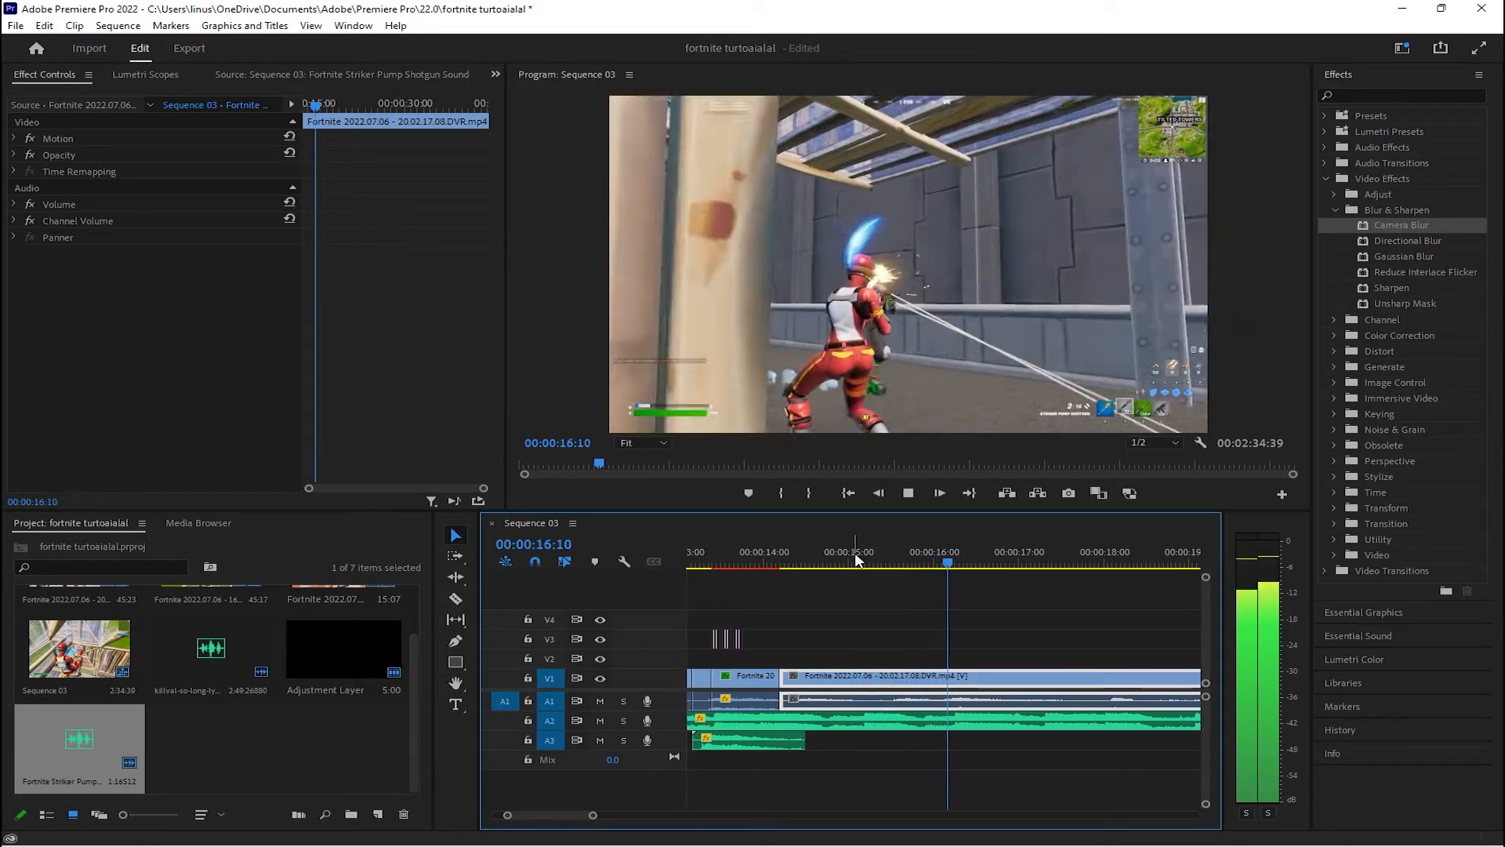
key("space")
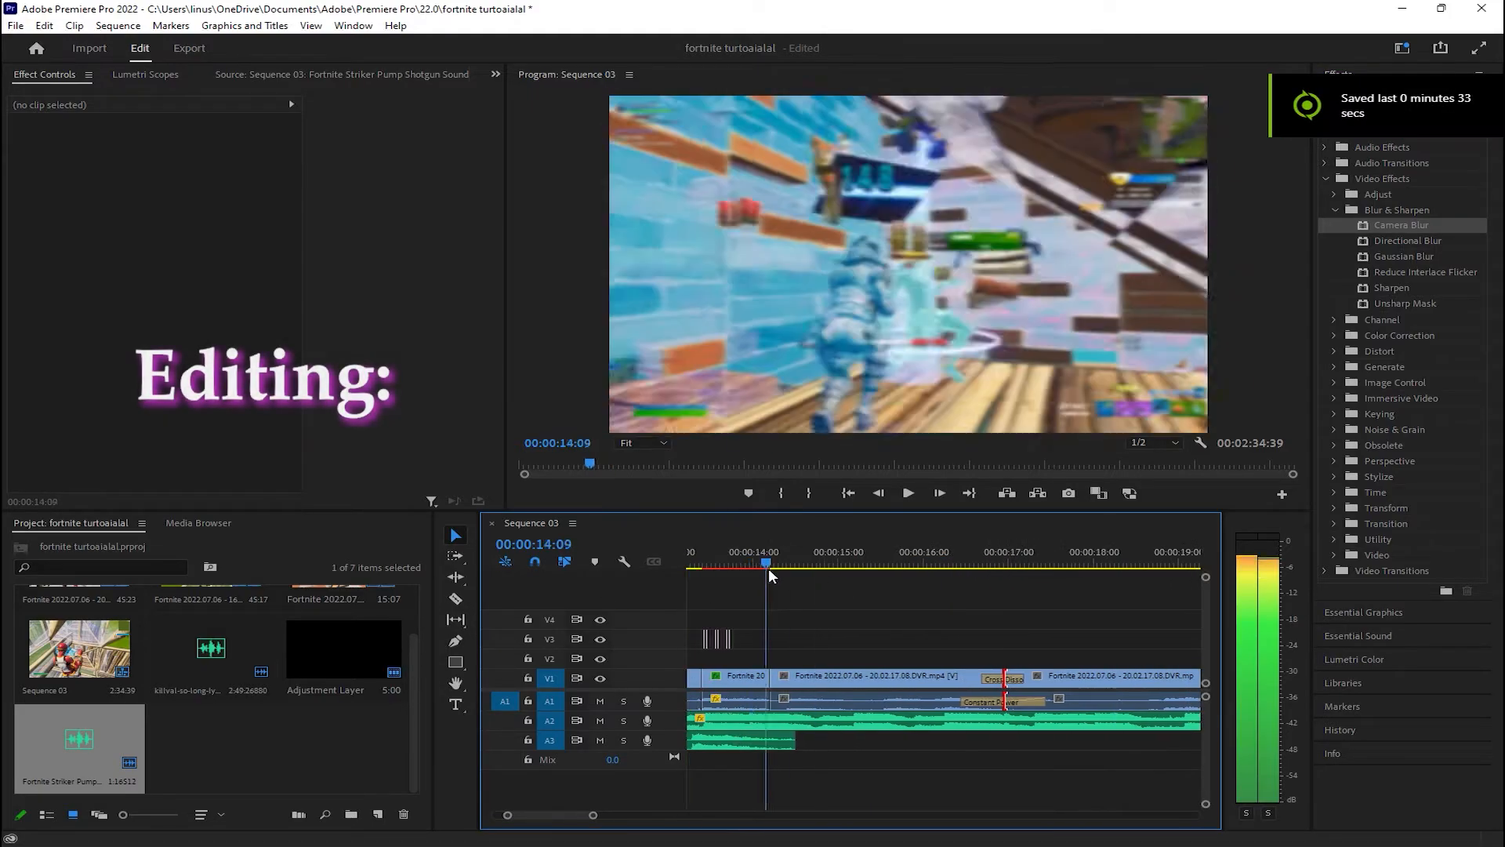
Try the Additive Dissolve video transition on the cut between the slow-motion piece and the third clip and preview it
left_click(1325, 179)
left_click(1326, 195)
left_click(1333, 240)
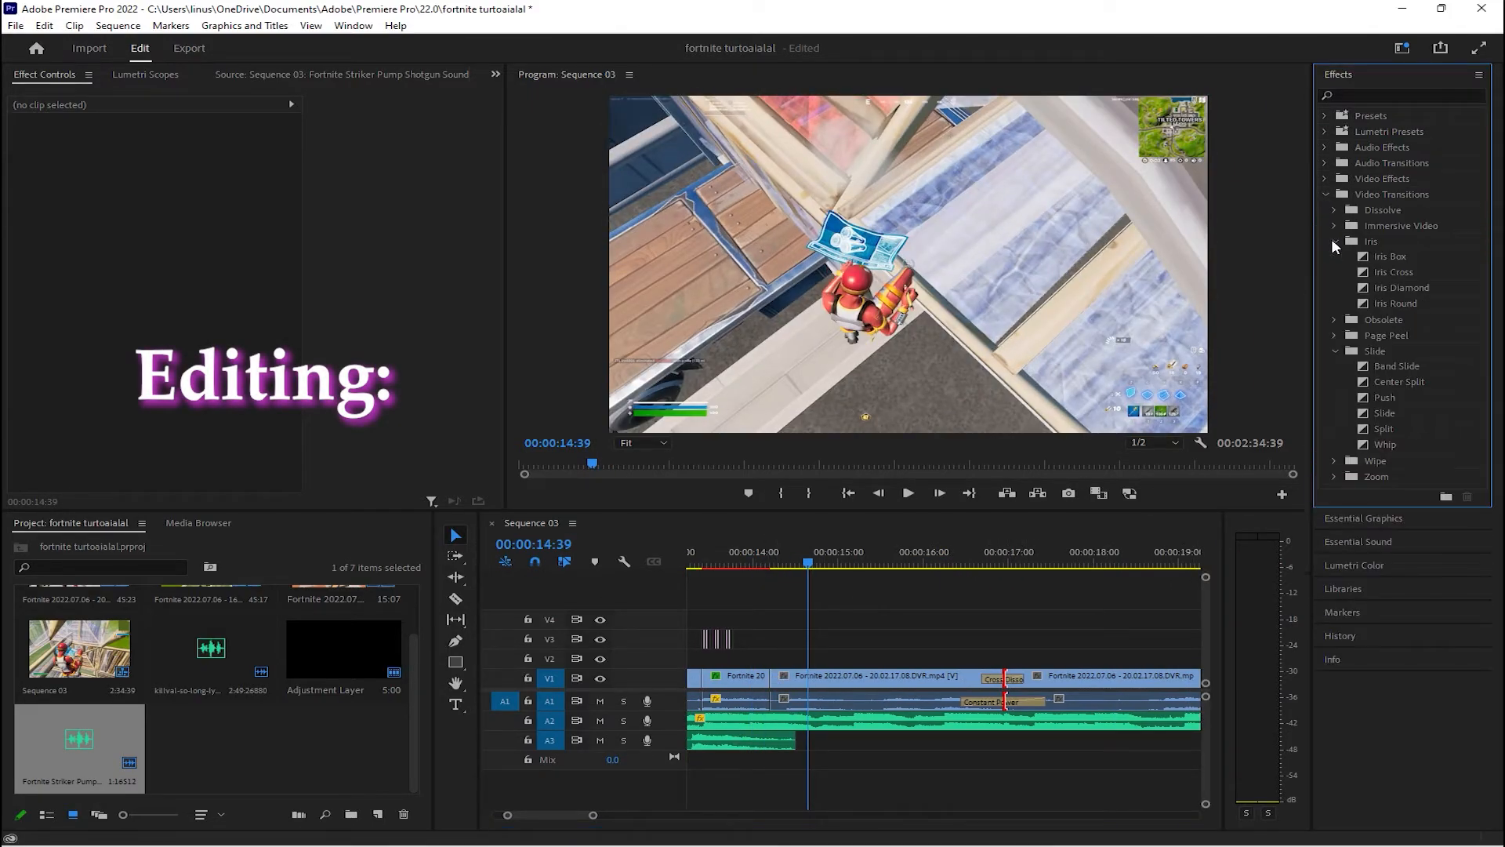
left_click(1332, 241)
left_click(1333, 212)
left_click_drag(1403, 226, 772, 678)
left_click(749, 558)
key("space")
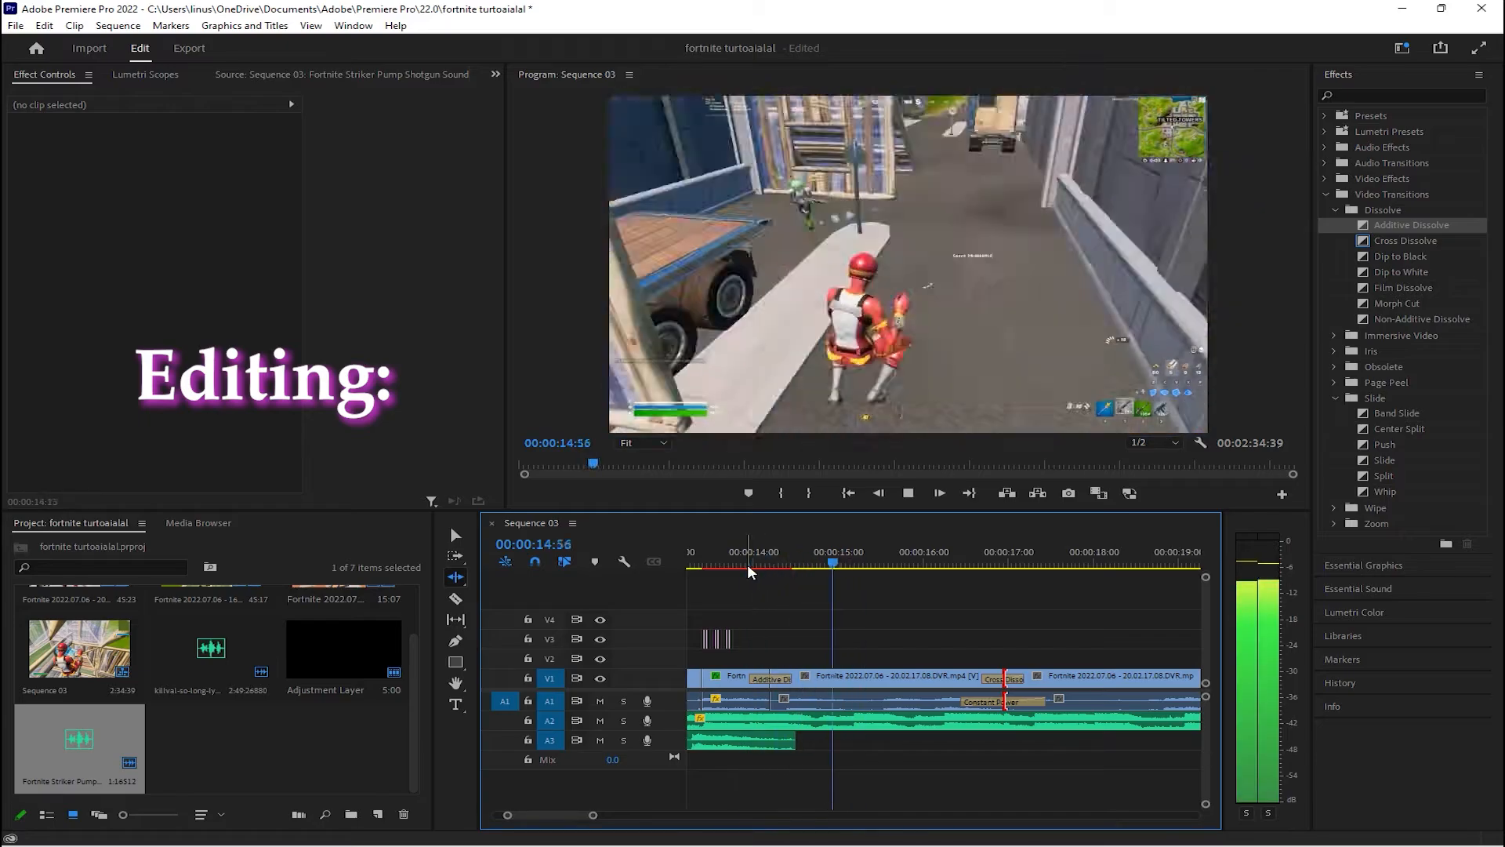
key("space")
Replace the transition between the slow-motion piece and the third clip with a Cross Dissolve and play the clip onward
left_click(455, 536)
left_click(862, 557)
left_click_drag(1406, 241, 772, 678)
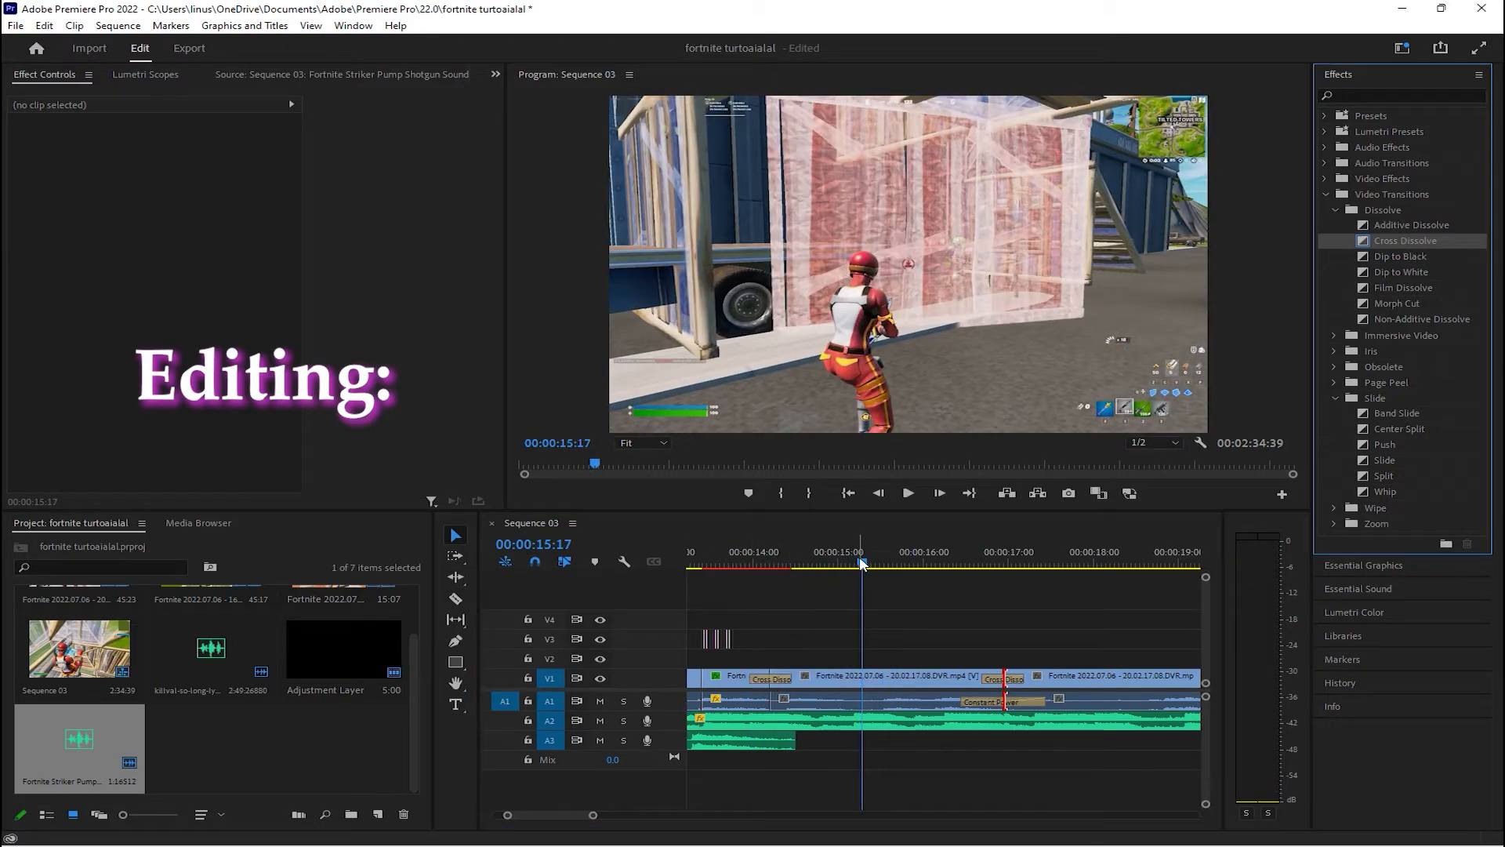
key("space")
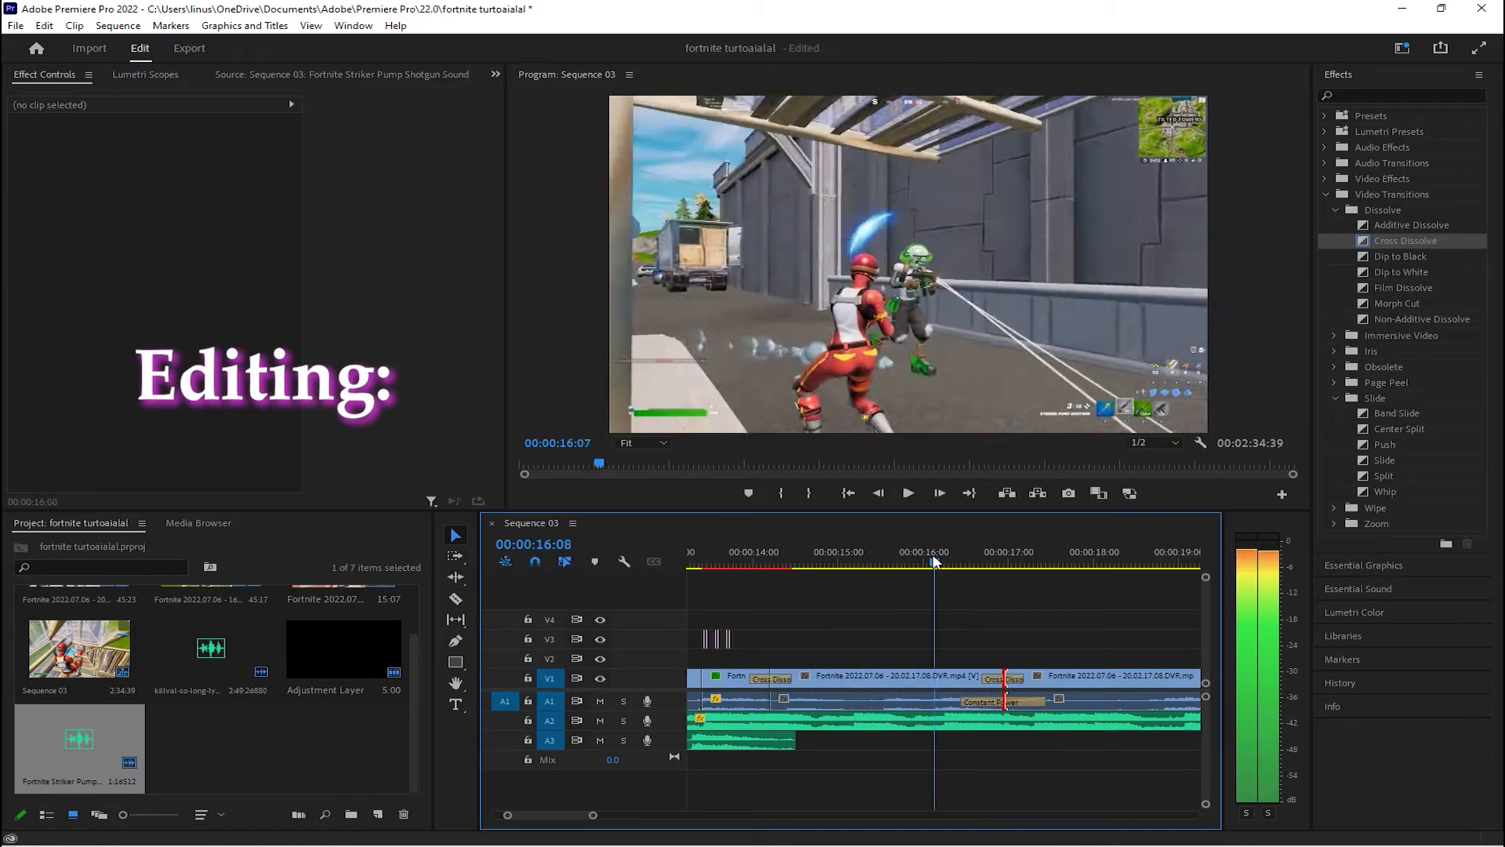
Cut the third clip on V1 into short pieces between about 00:00:16:00 and 00:00:16:18, around the hit
mouse_move(933, 562)
left_mouse_down()
mouse_move(927, 548)
mouse_move(935, 563)
left_mouse_up()
key("c")
left_click(927, 678)
left_click(945, 562)
left_click(945, 677)
left_click(950, 562)
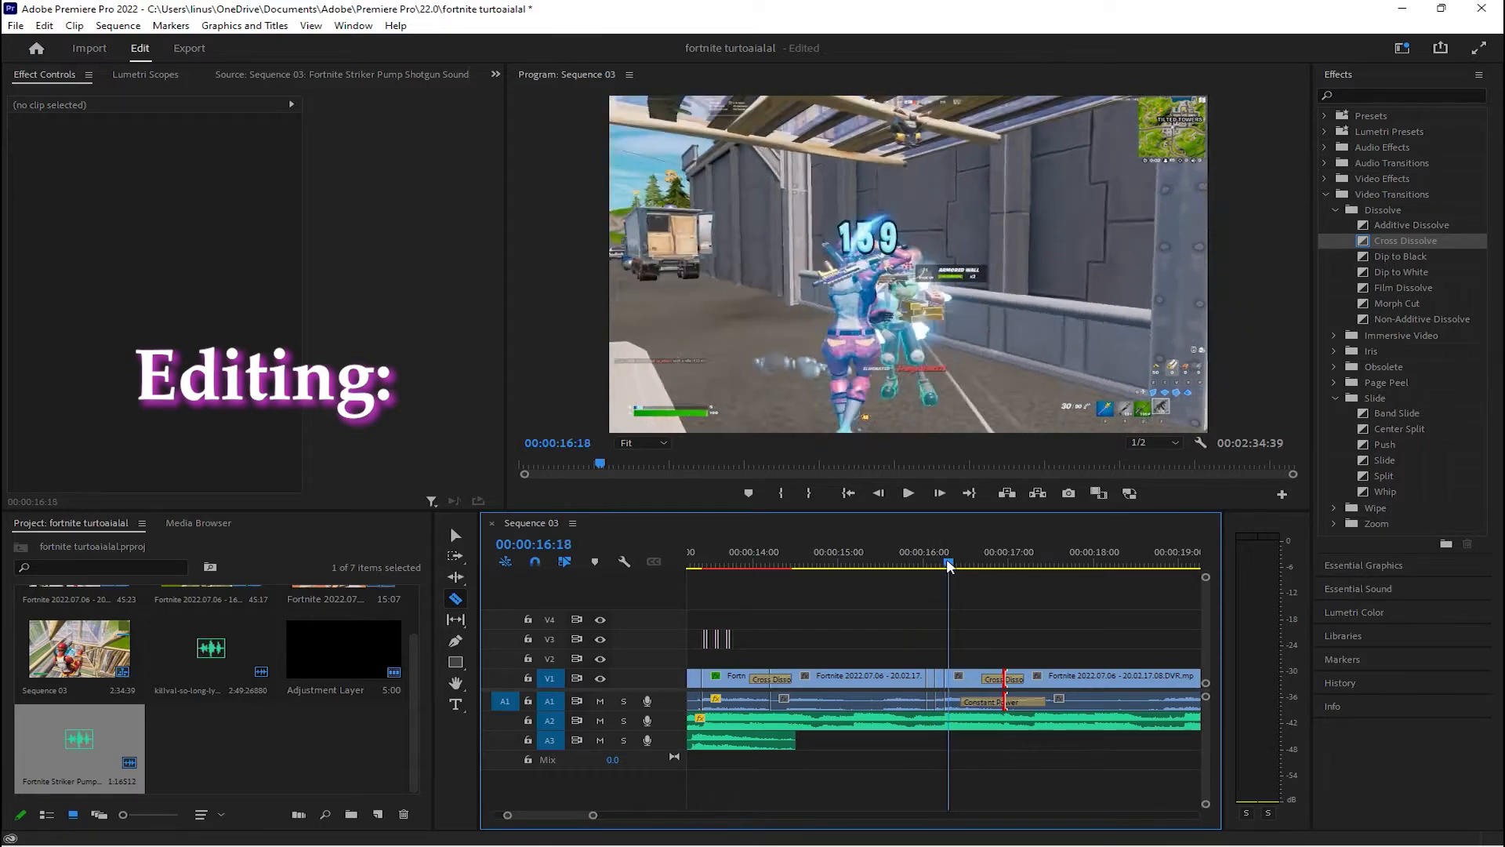
left_click(949, 677)
Delete the thin sliver of the third clip just before 00:00:16:18 on V1
left_click_drag(593, 815, 571, 815)
left_click(455, 535)
left_click(935, 679)
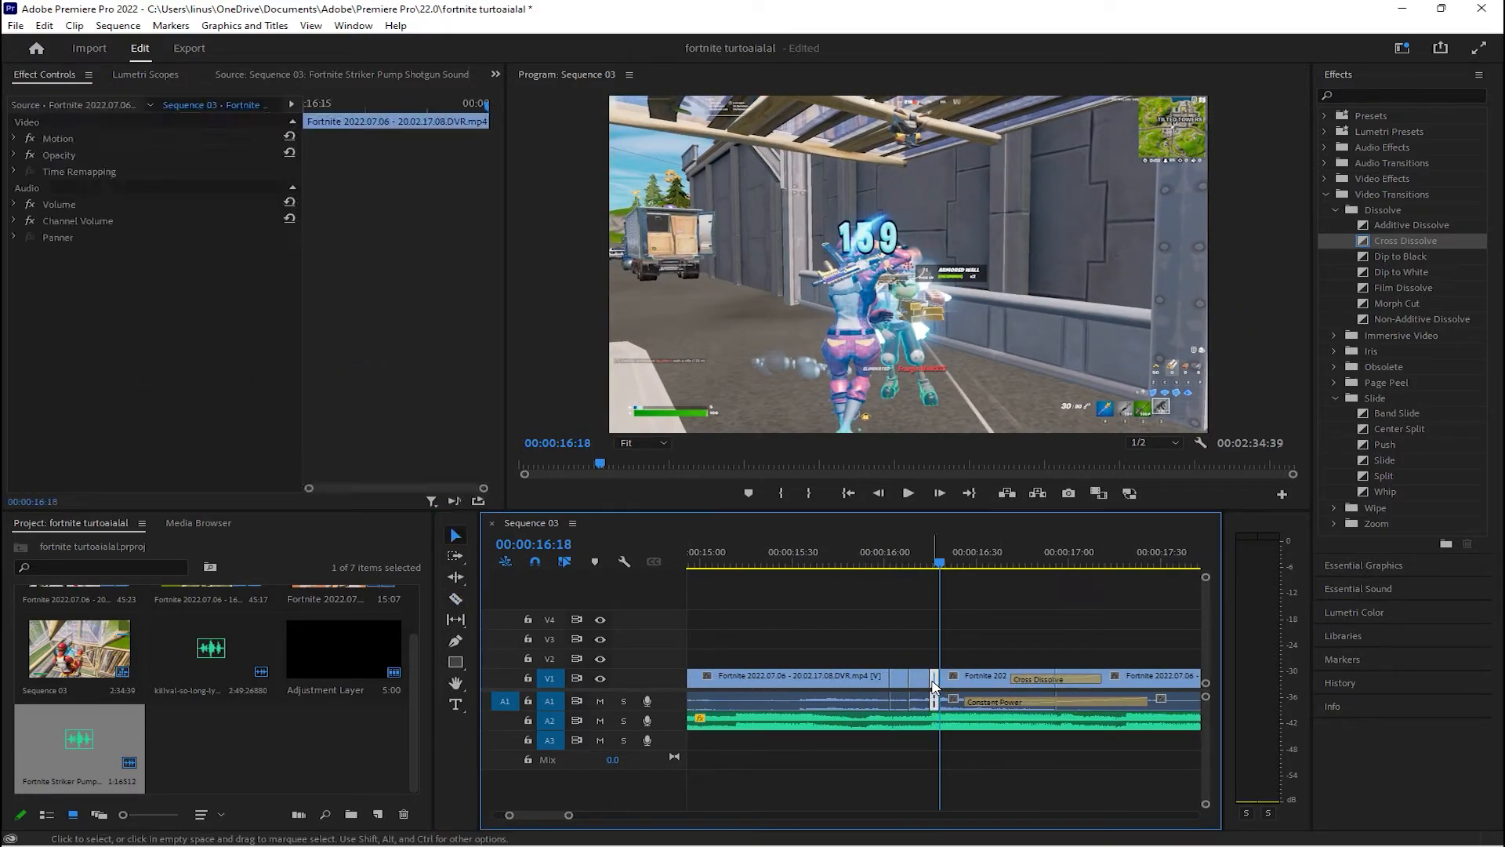
key("Delete")
Set the speed of the short piece just before the deleted sliver to 50%
right_click(917, 679)
left_click(988, 454)
key("BackSpace")
type("50")
left_click(715, 511)
Move the second short piece further along V1 and set the speed of the first short piece to 50%
left_click_drag(910, 679, 957, 679)
right_click(899, 680)
left_click(952, 454)
type("50")
left_click(715, 511)
Set the speed of the piece after the hit to 70% and extend its end to meet the next clip
left_click(1056, 562)
left_click(942, 565)
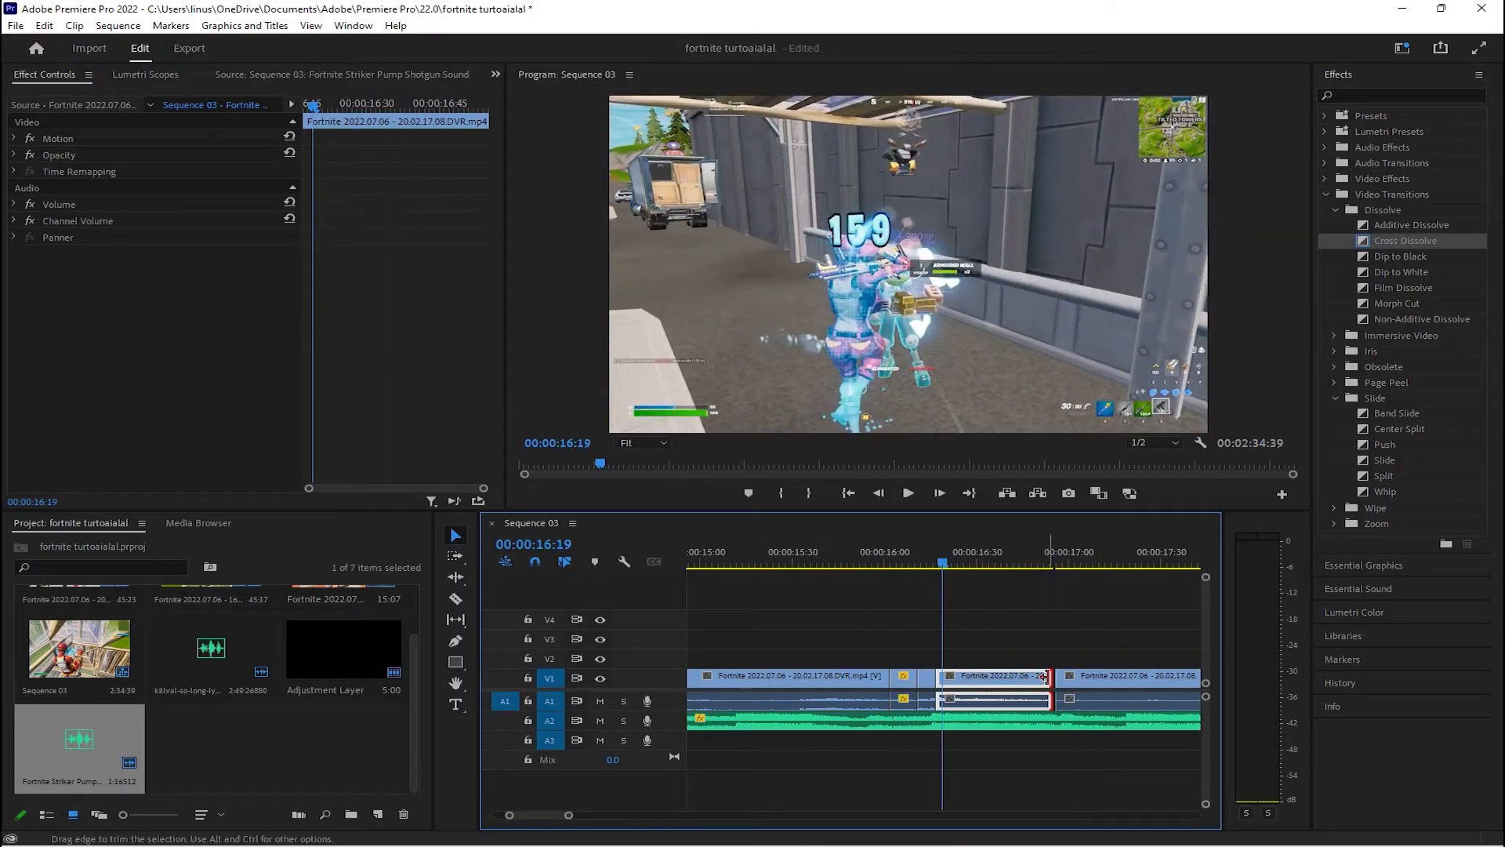
right_click(957, 680)
mouse_move(1051, 677)
left_mouse_down()
mouse_move(978, 679)
mouse_move(1055, 679)
left_mouse_up()
left_click(1023, 455)
type("70")
left_click(713, 511)
Play the sequence around the hit from about 00:00:16:05 to check the speed changes
left_click(896, 563)
key("space")
left_click(948, 562)
key("space")
key("space")
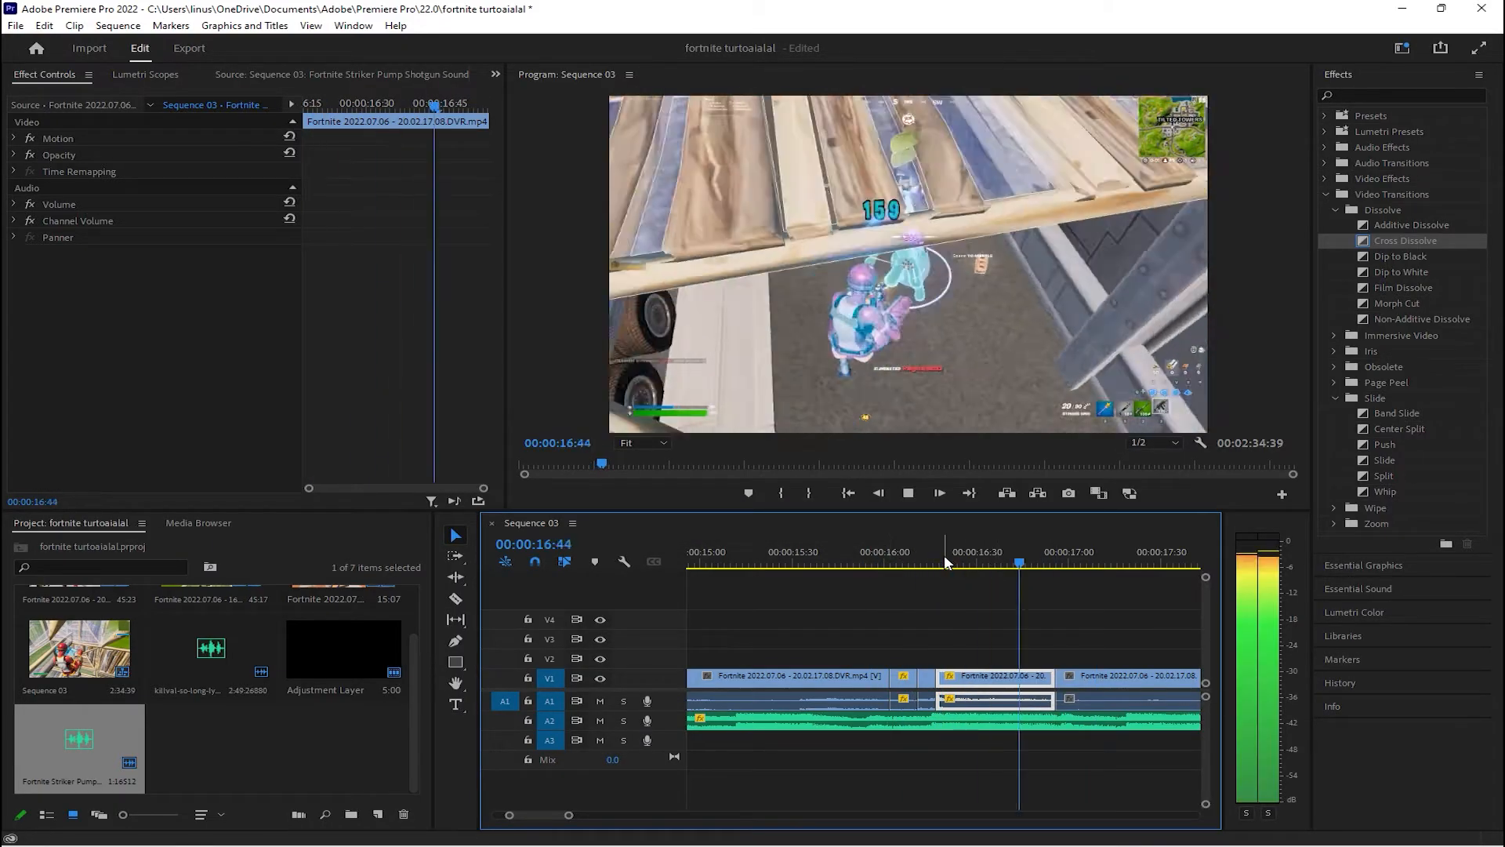
scroll(941, 580, "up", 5)
left_click(781, 560)
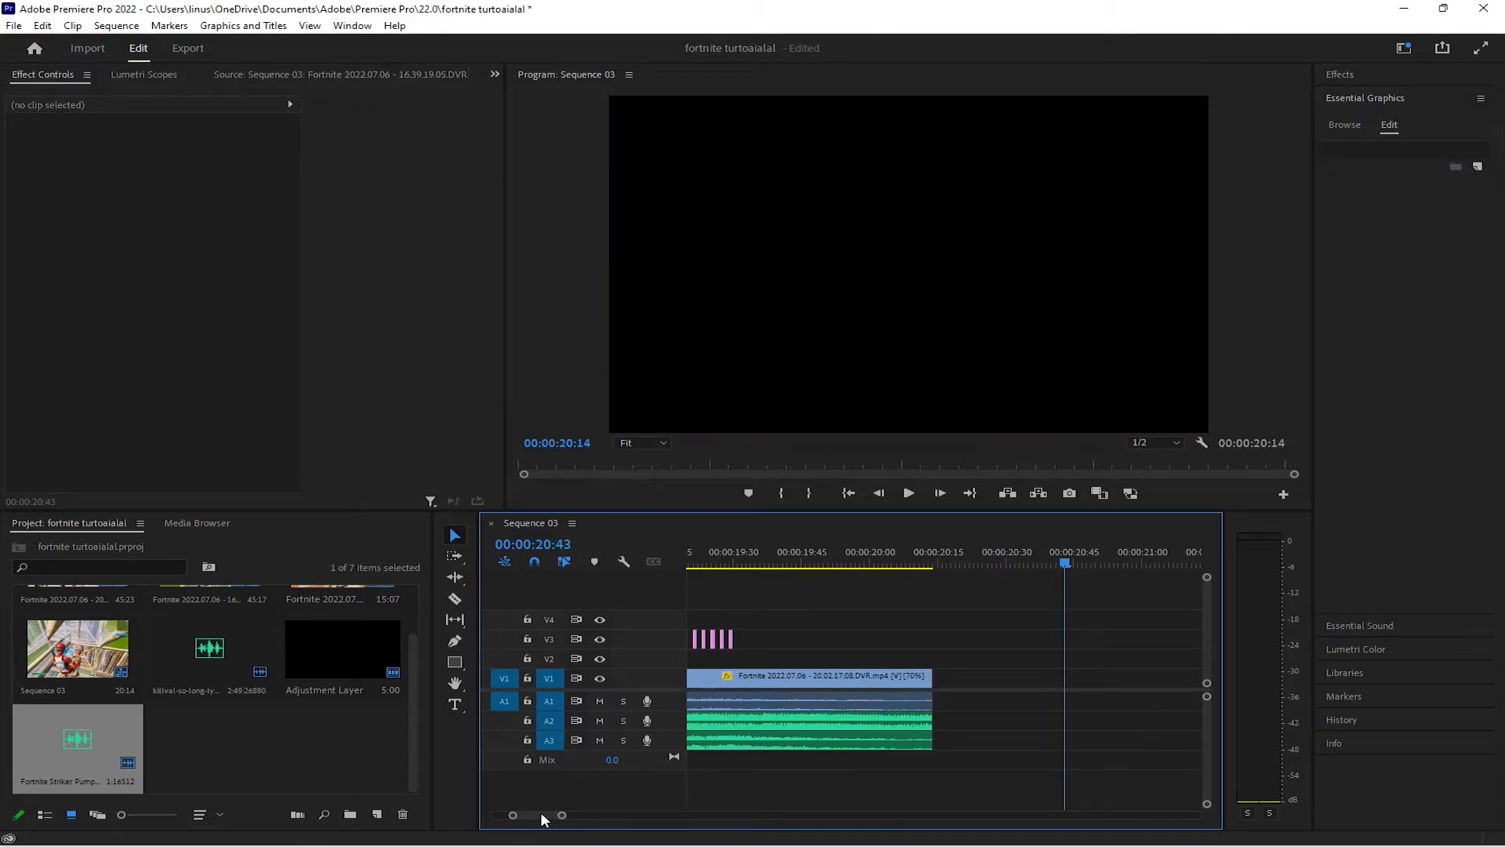
Return the playhead to 00:00:00:00 and open the finished sequence in full-screen view
left_click_drag(542, 817, 520, 816)
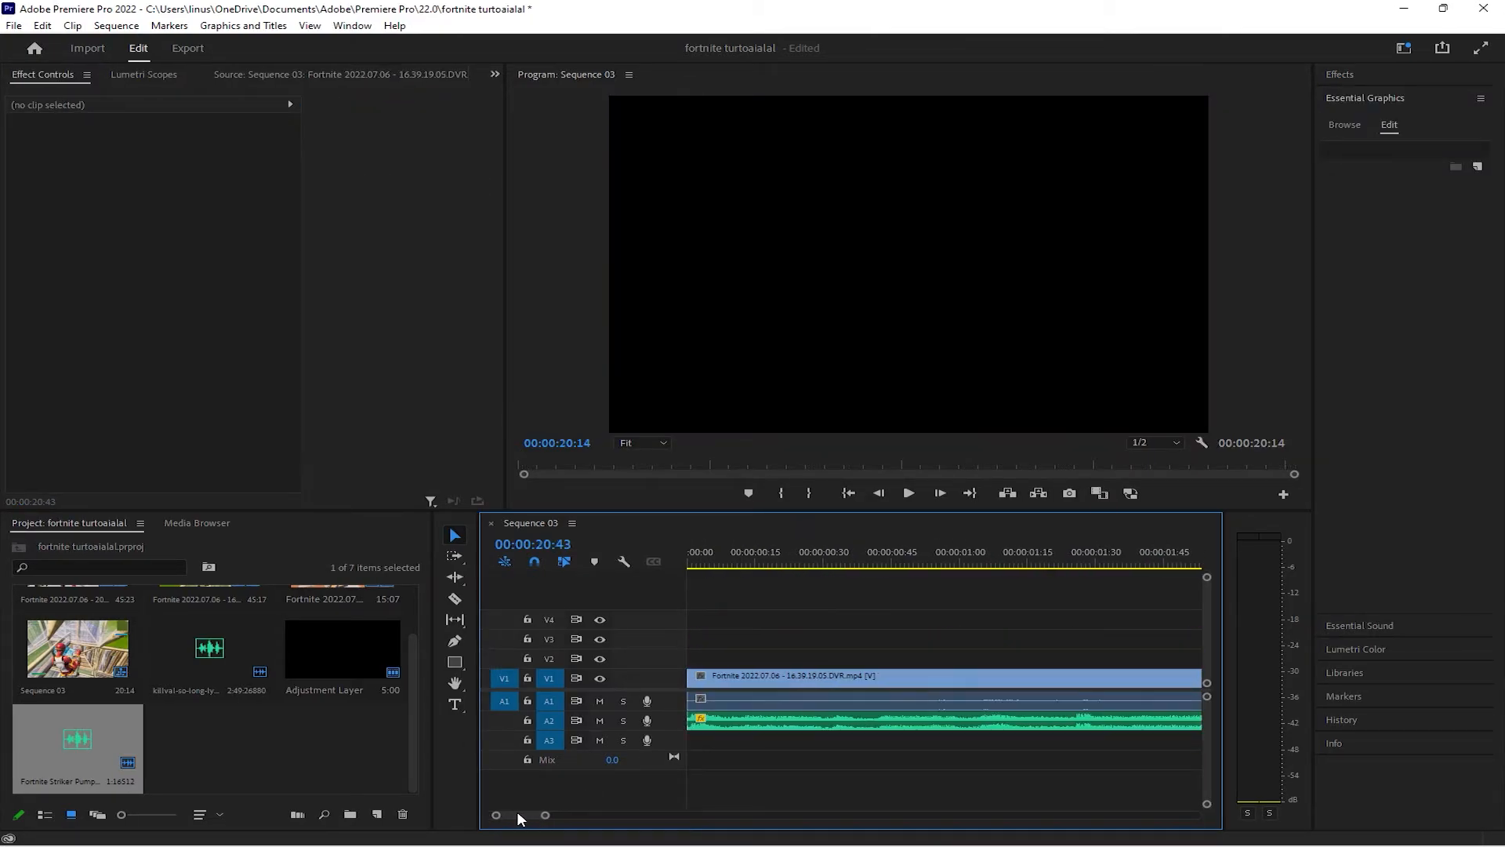
left_click_drag(721, 560, 648, 553)
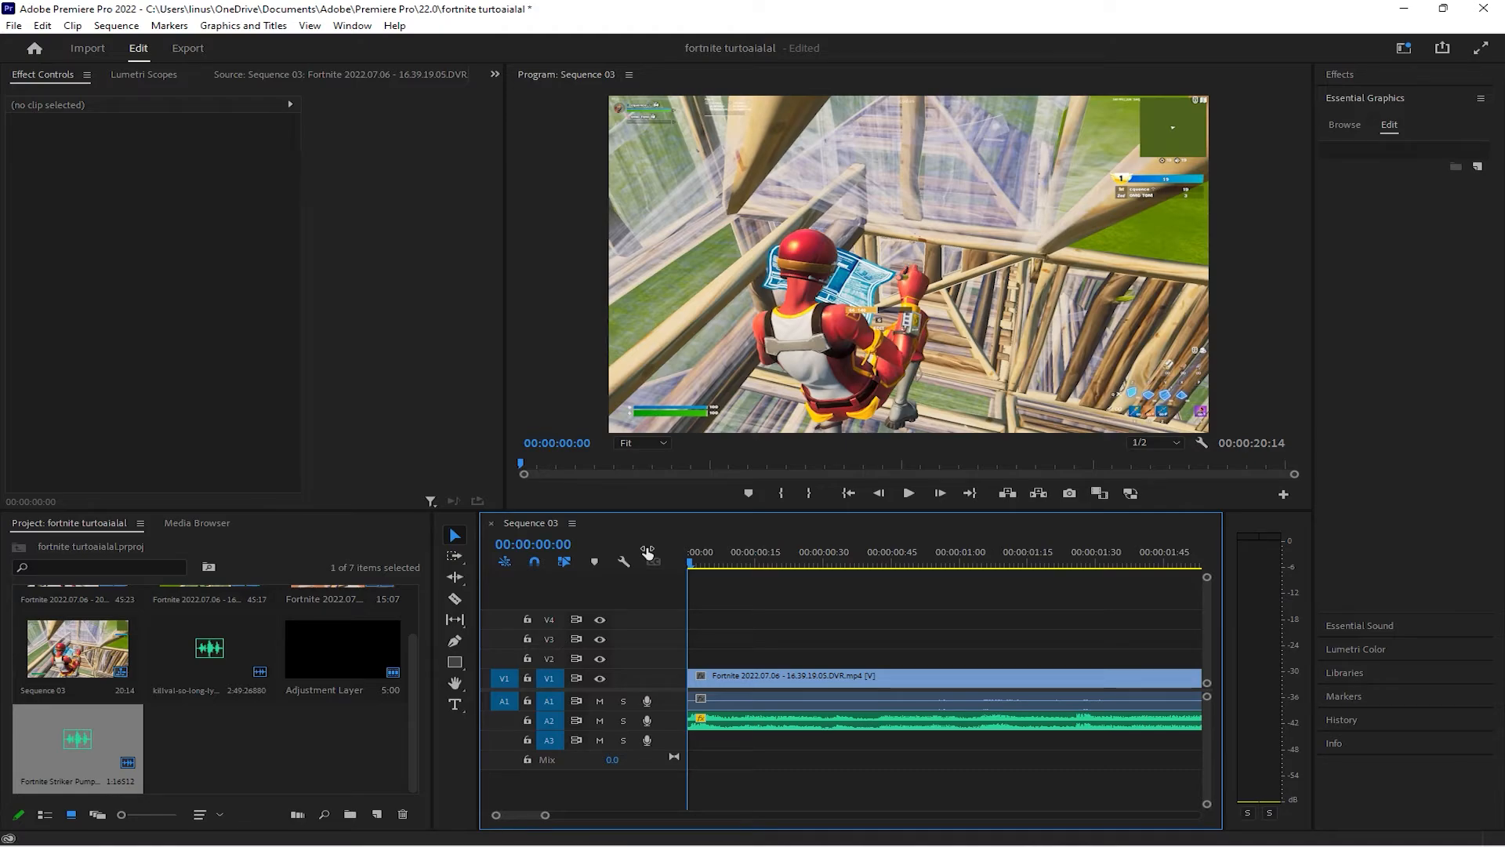
left_click(1482, 49)
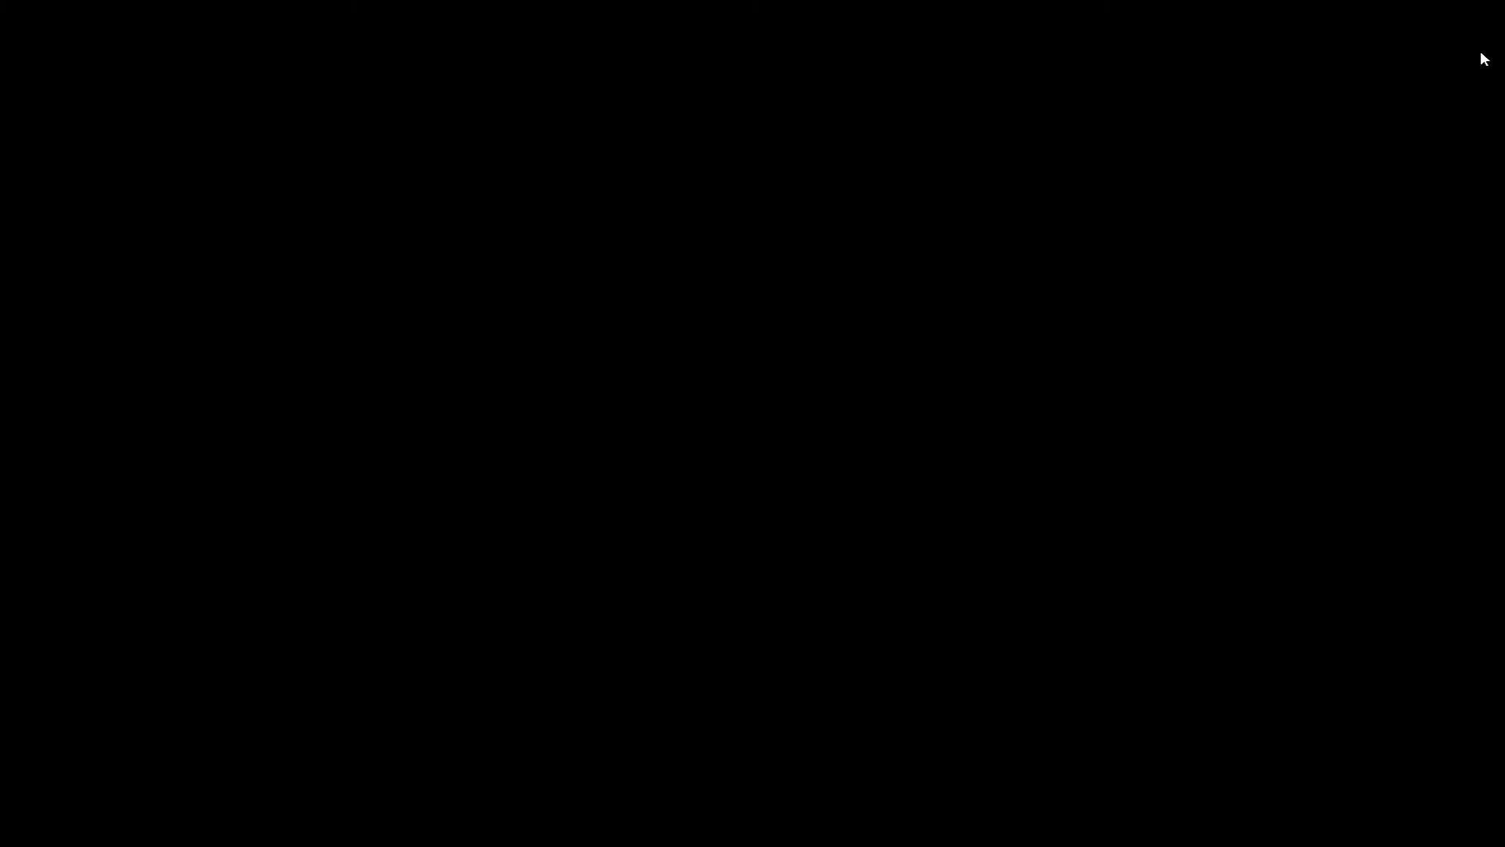